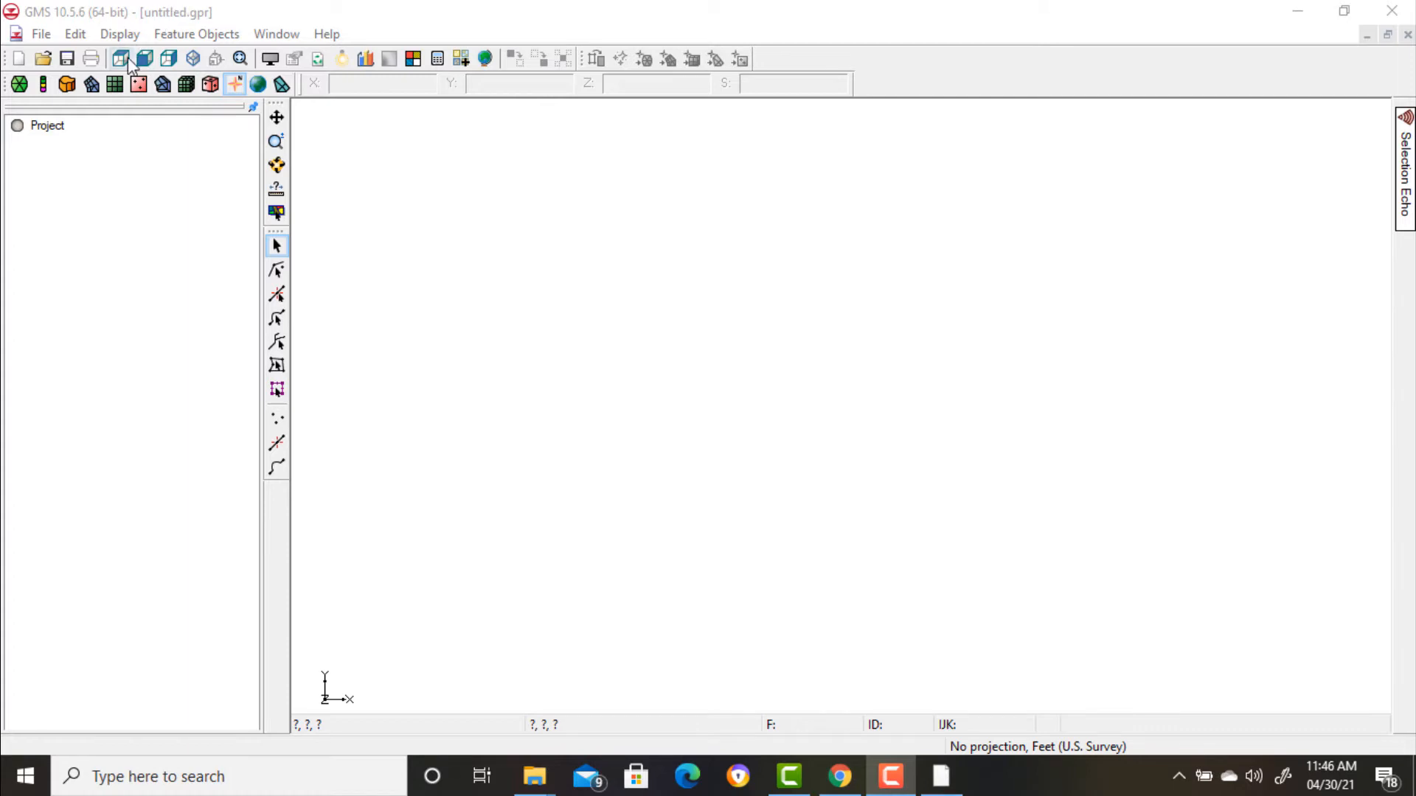
# - Start a new project and open the project file start.gpr from the modfmap folder
pyautogui.click(41, 34)
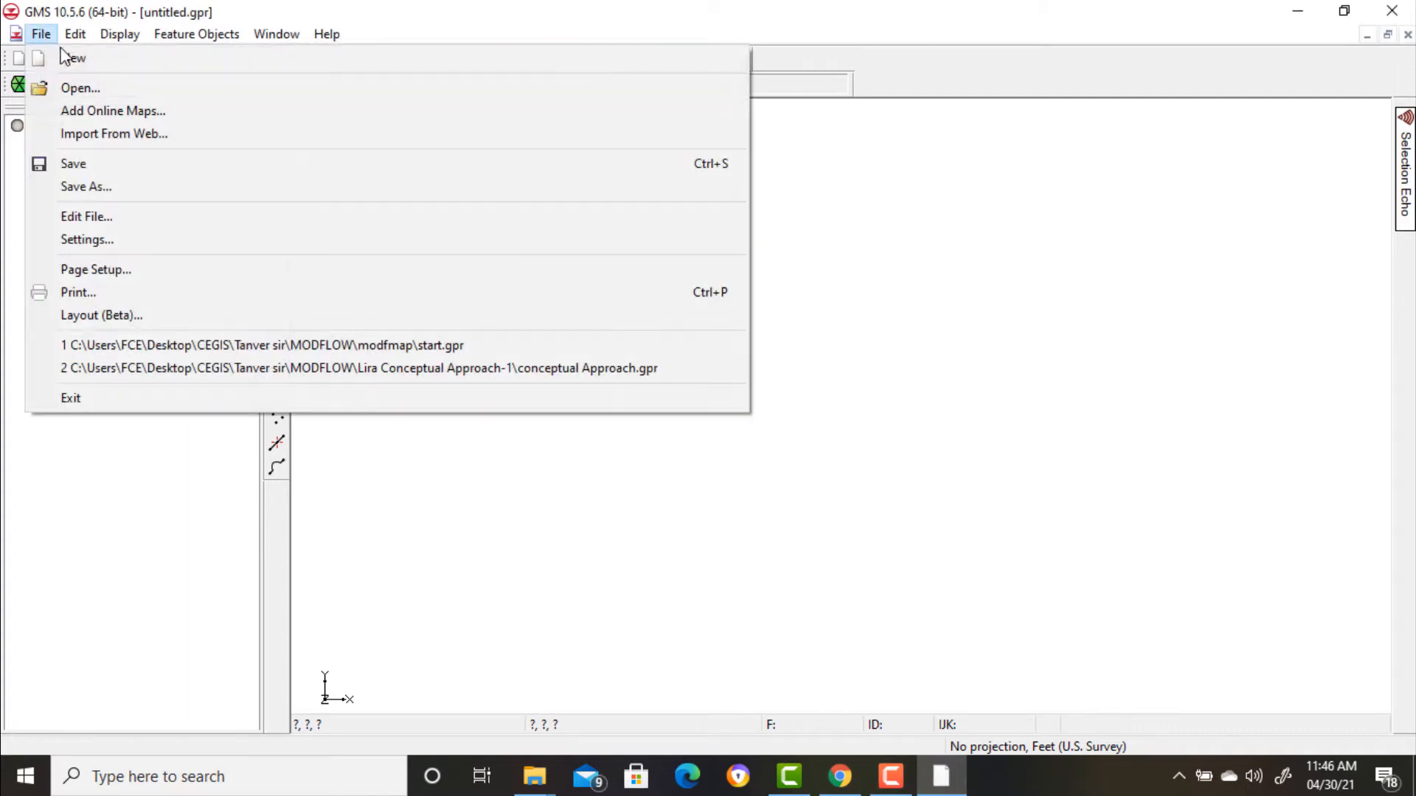
pyautogui.click(66, 57)
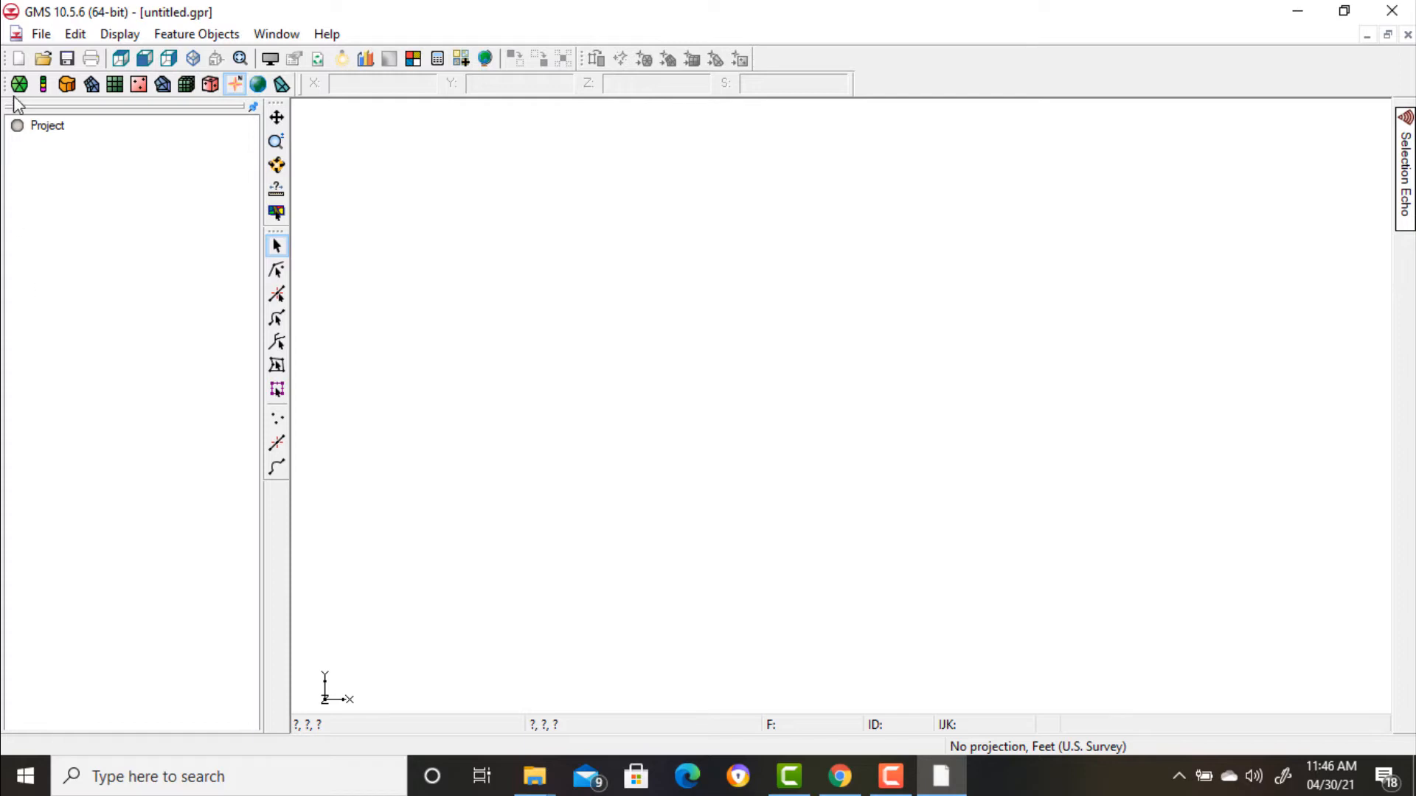
pyautogui.click(41, 34)
pyautogui.click(100, 91)
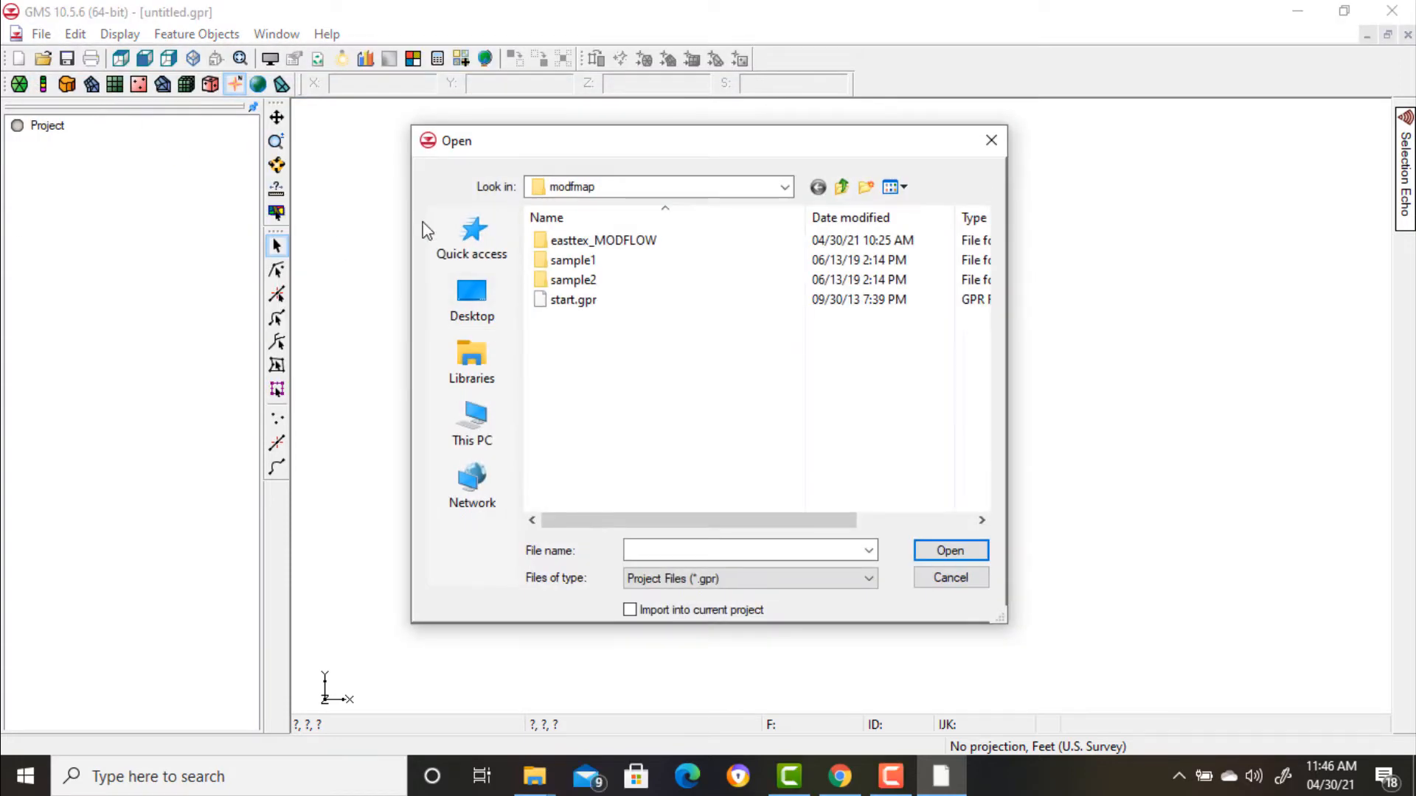
pyautogui.click(581, 306)
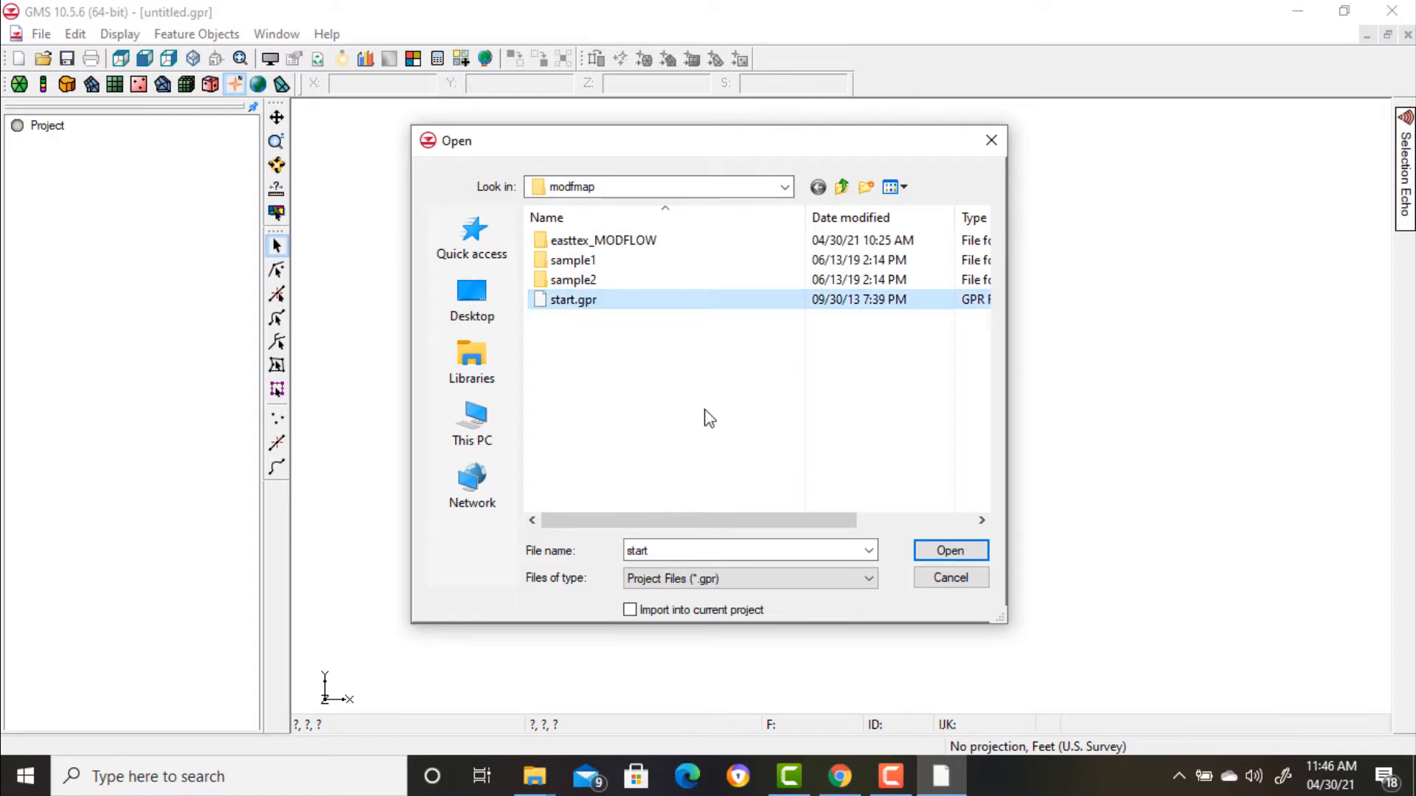
pyautogui.click(969, 553)
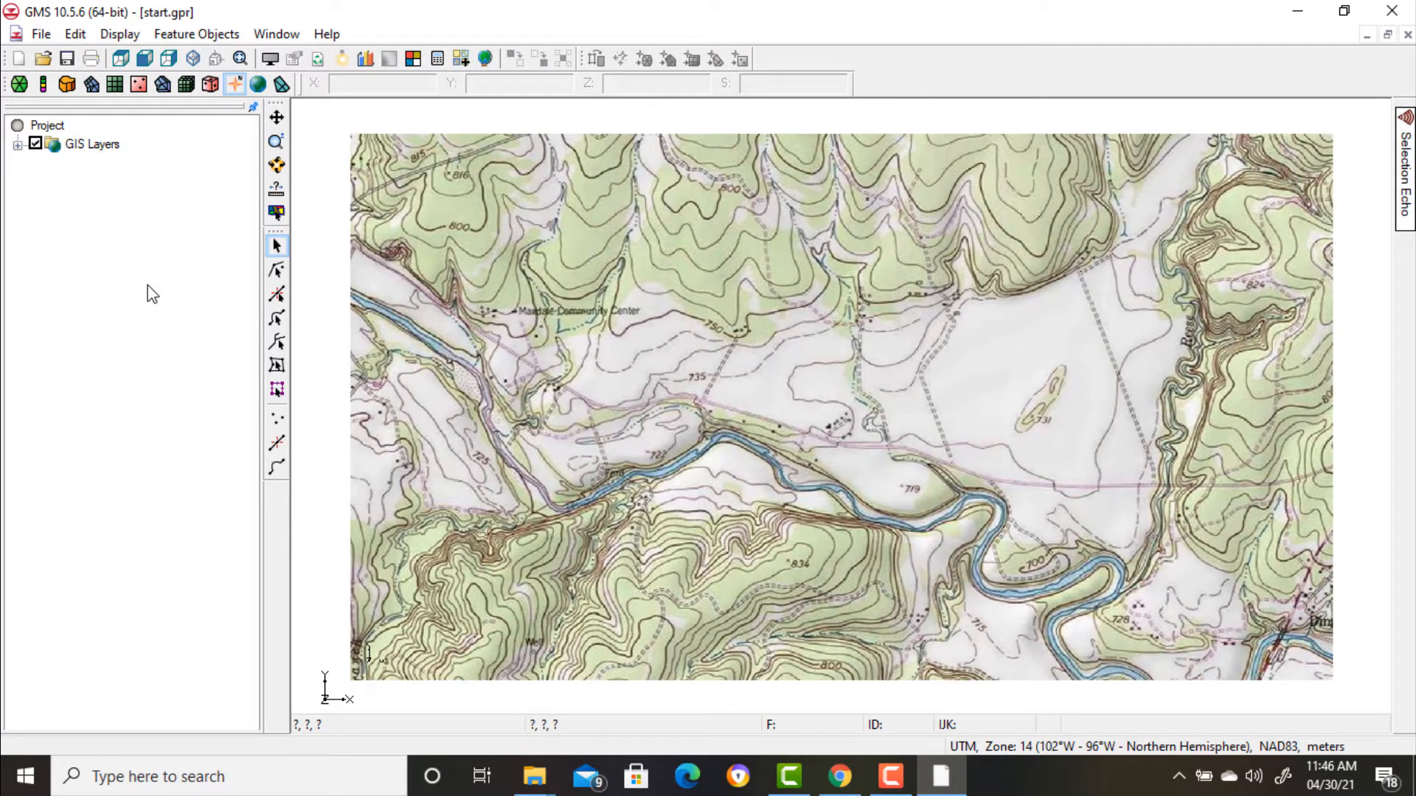
# - Save the project under the new name easttex in the modfmap folder as a project file (*.gpr)
pyautogui.click(41, 34)
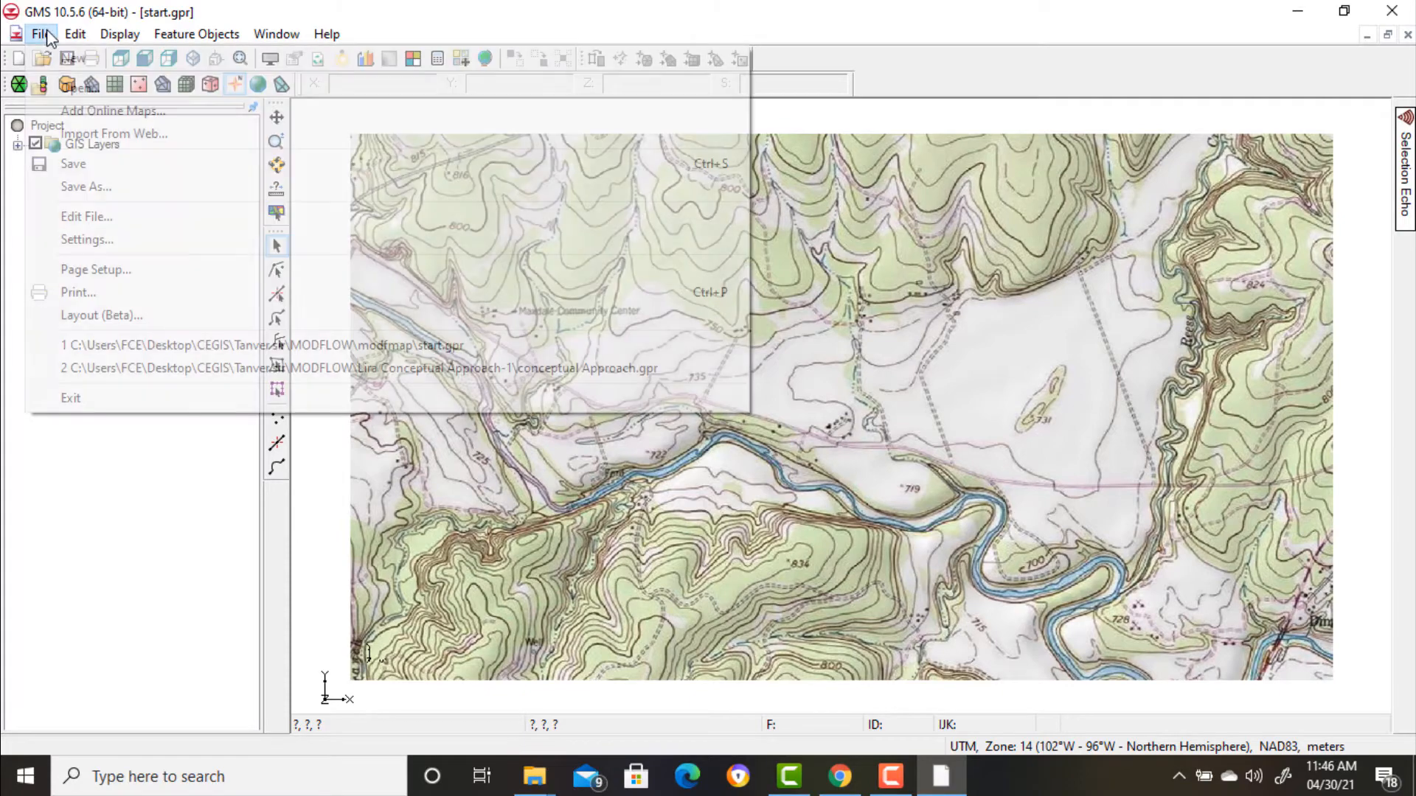
pyautogui.click(122, 188)
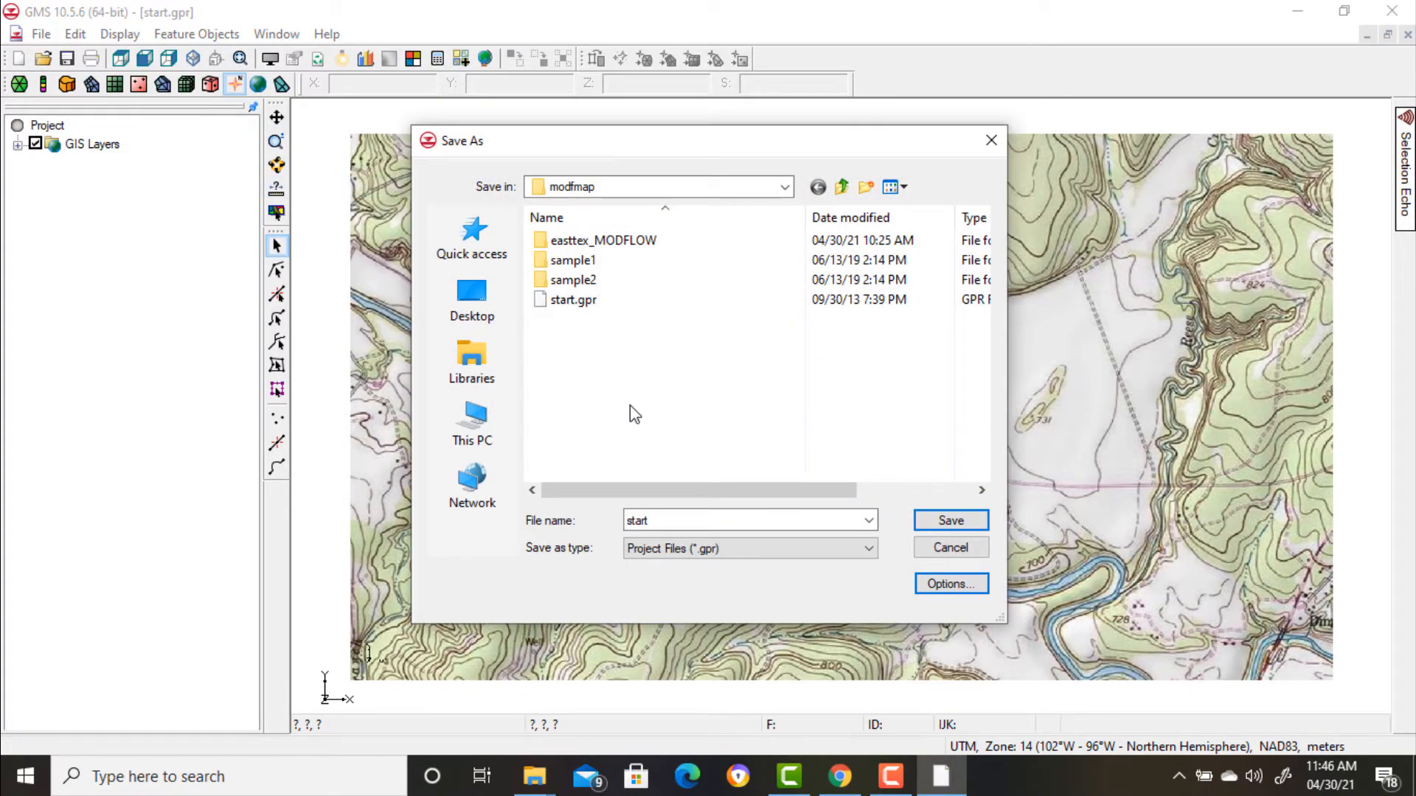
pyautogui.doubleClick(664, 520)
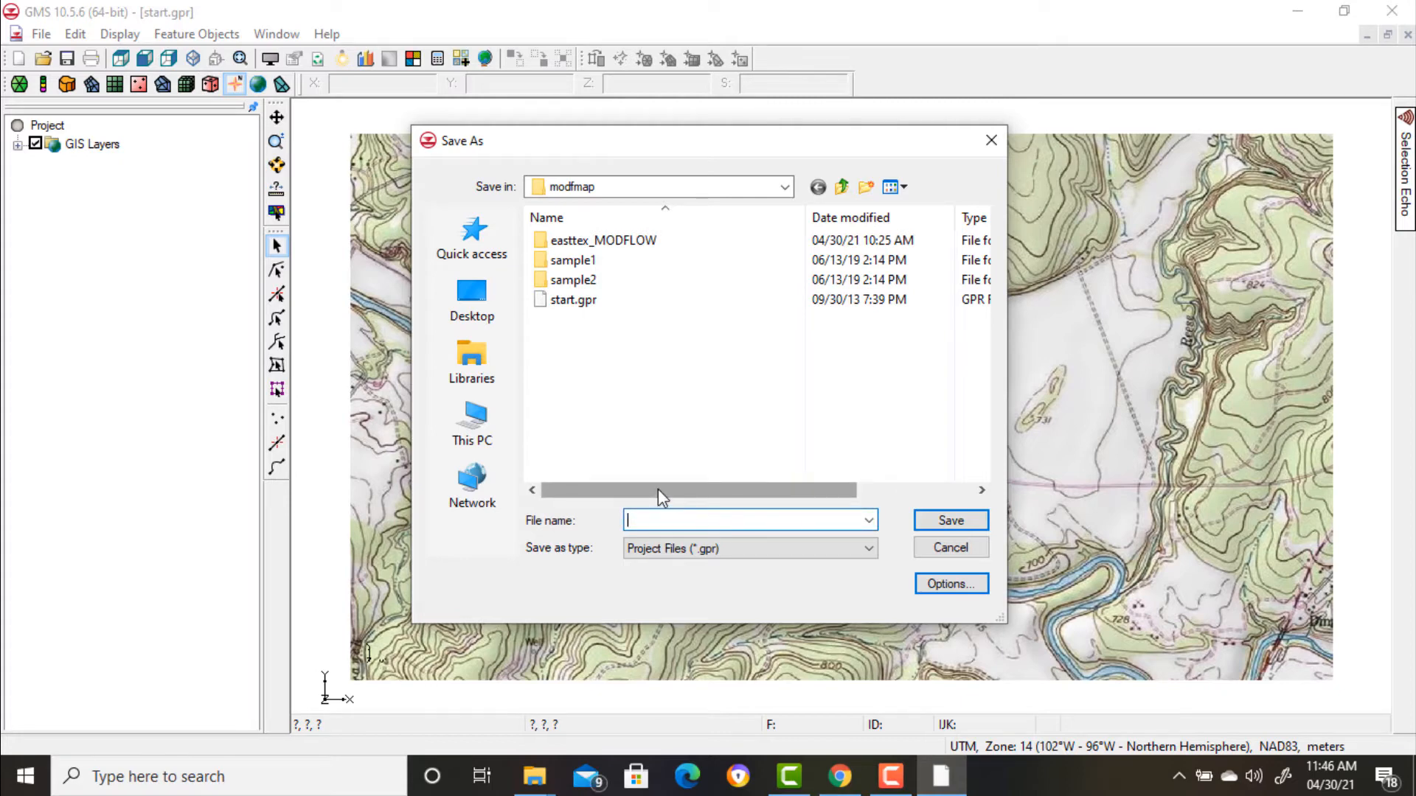
pyautogui.write('easttex')
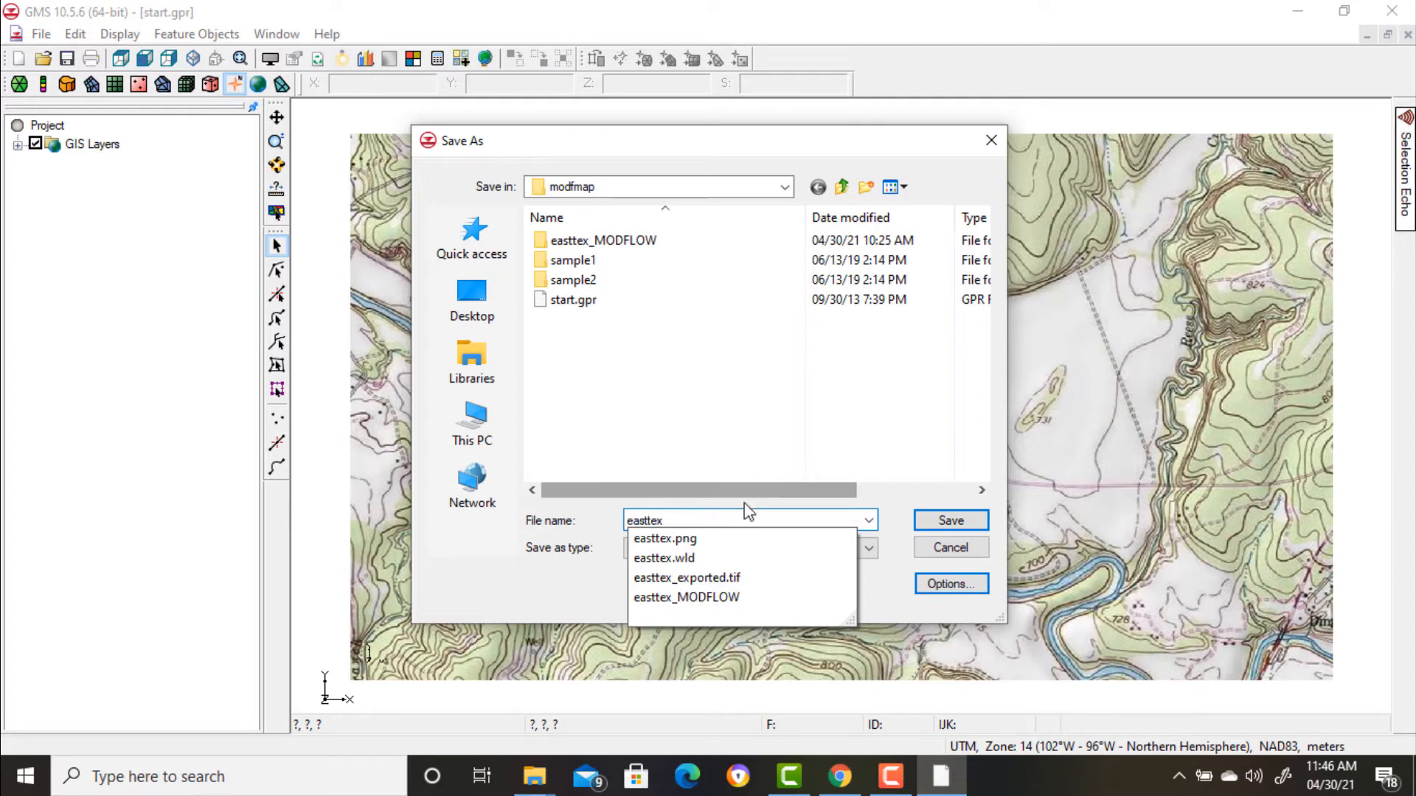
pyautogui.click(951, 520)
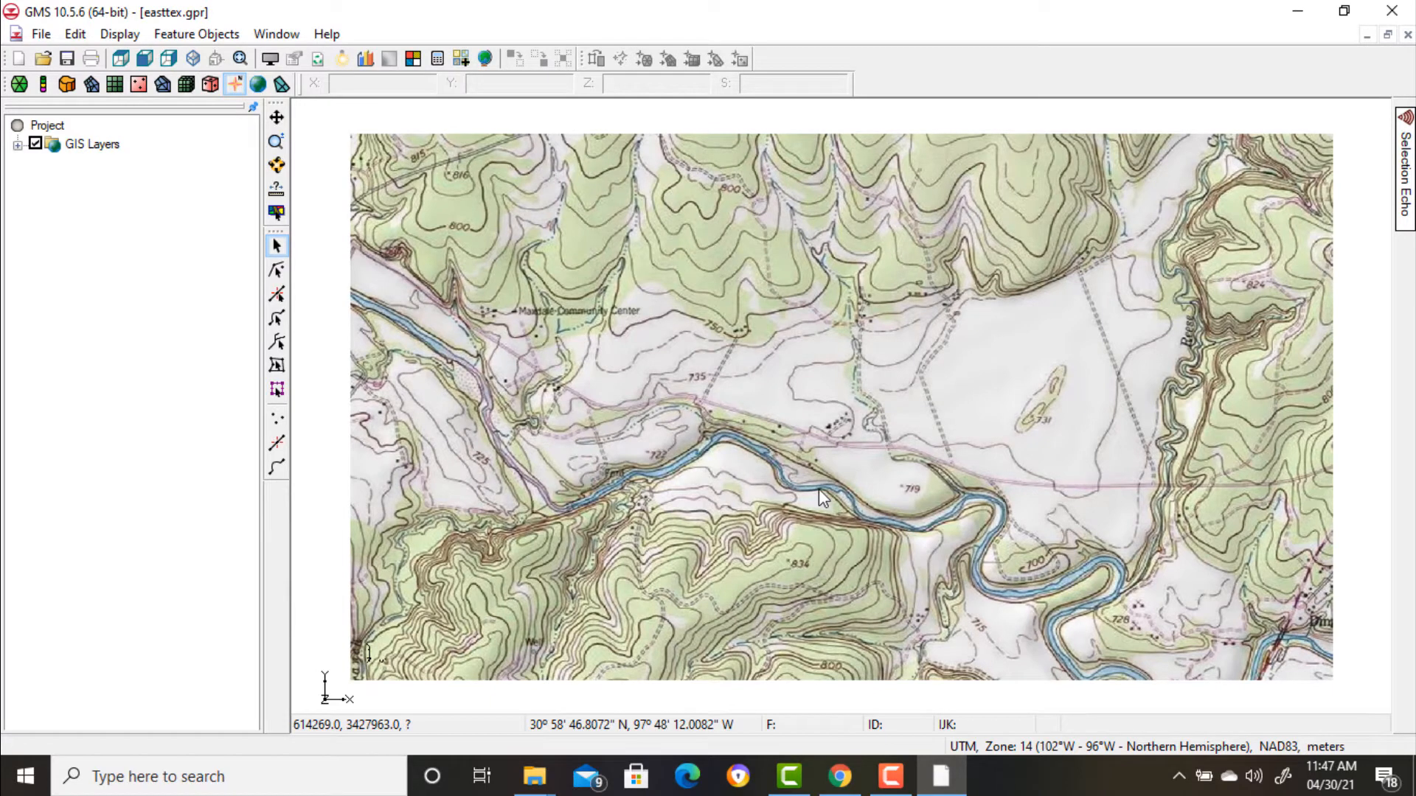
# - Review the project units and accept metres (m) for length and days (d) for time
pyautogui.click(71, 36)
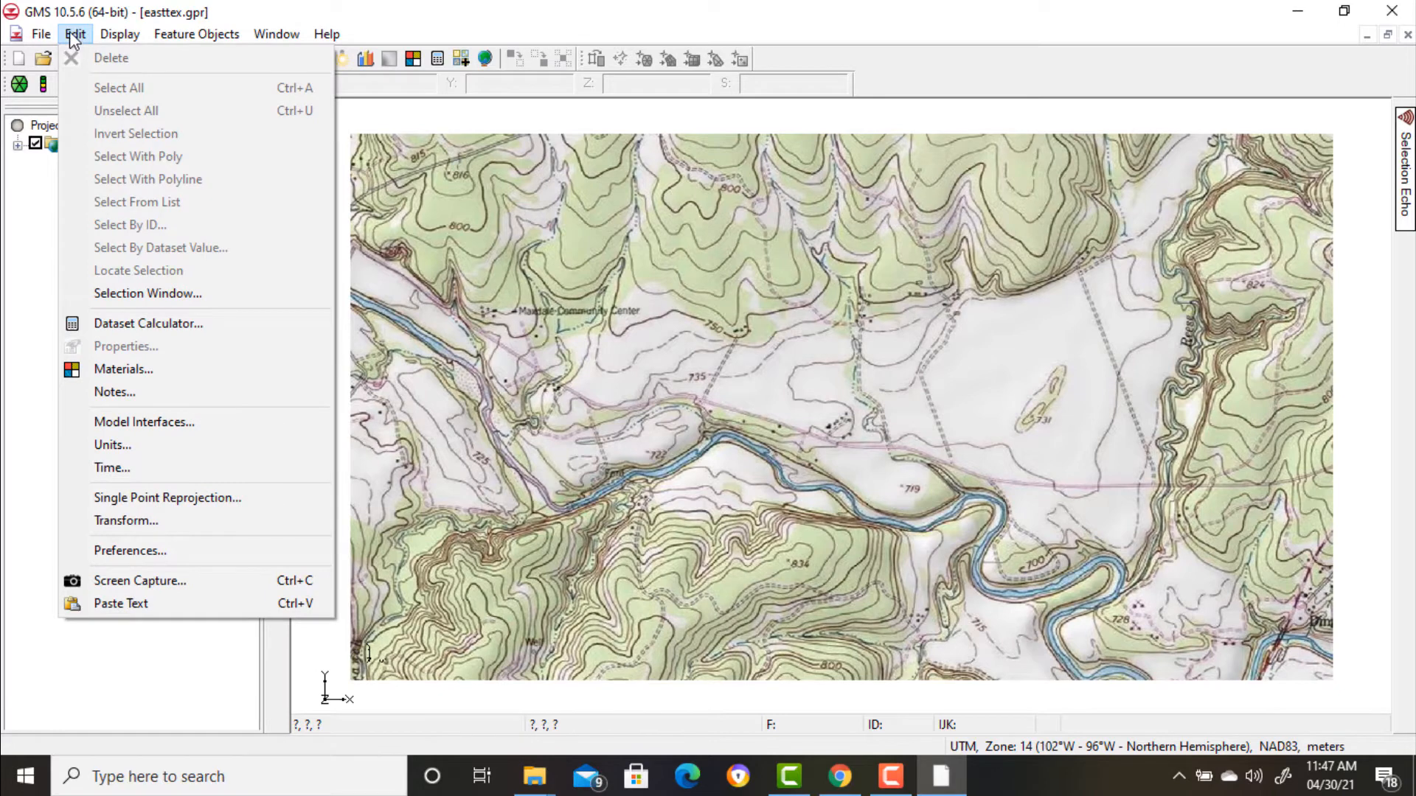
pyautogui.click(179, 446)
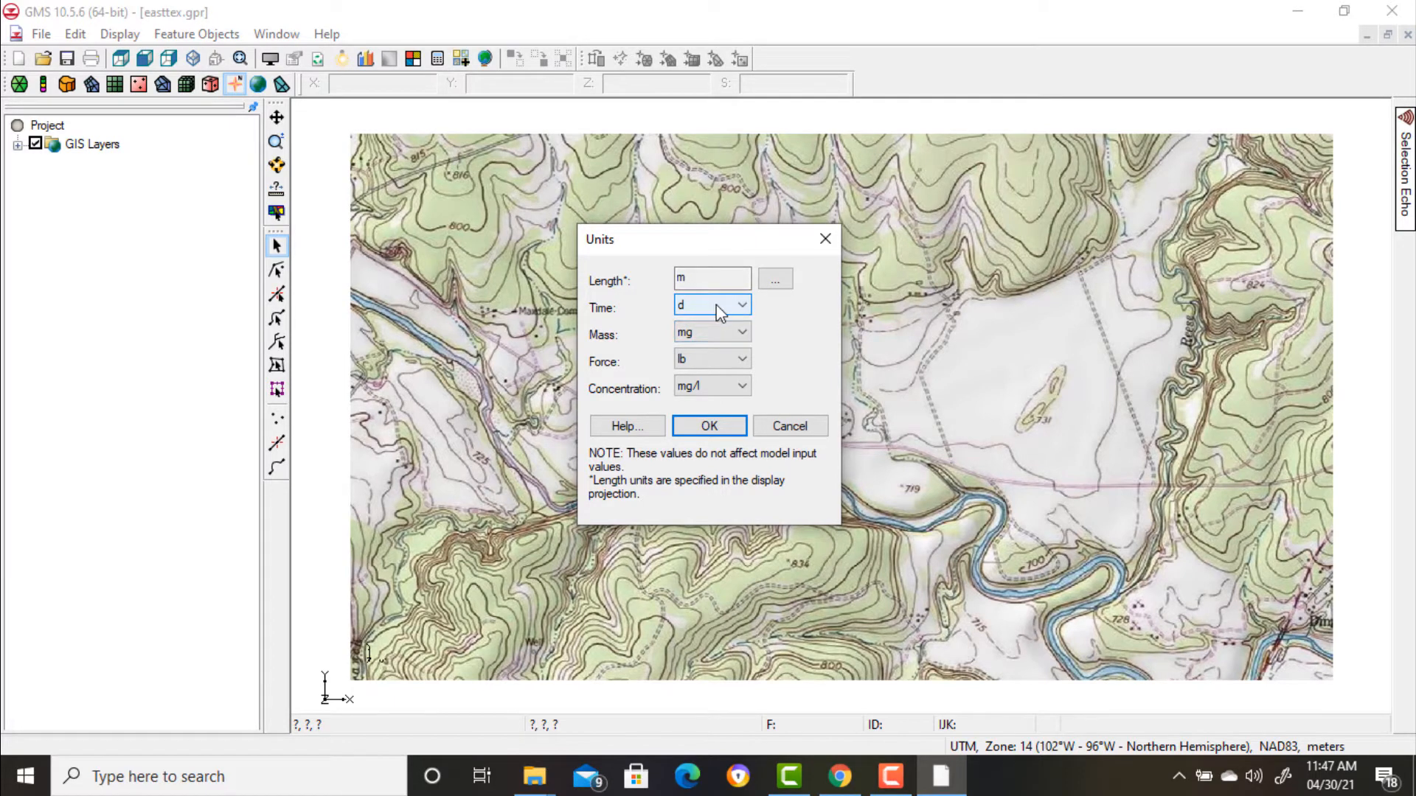
pyautogui.click(720, 429)
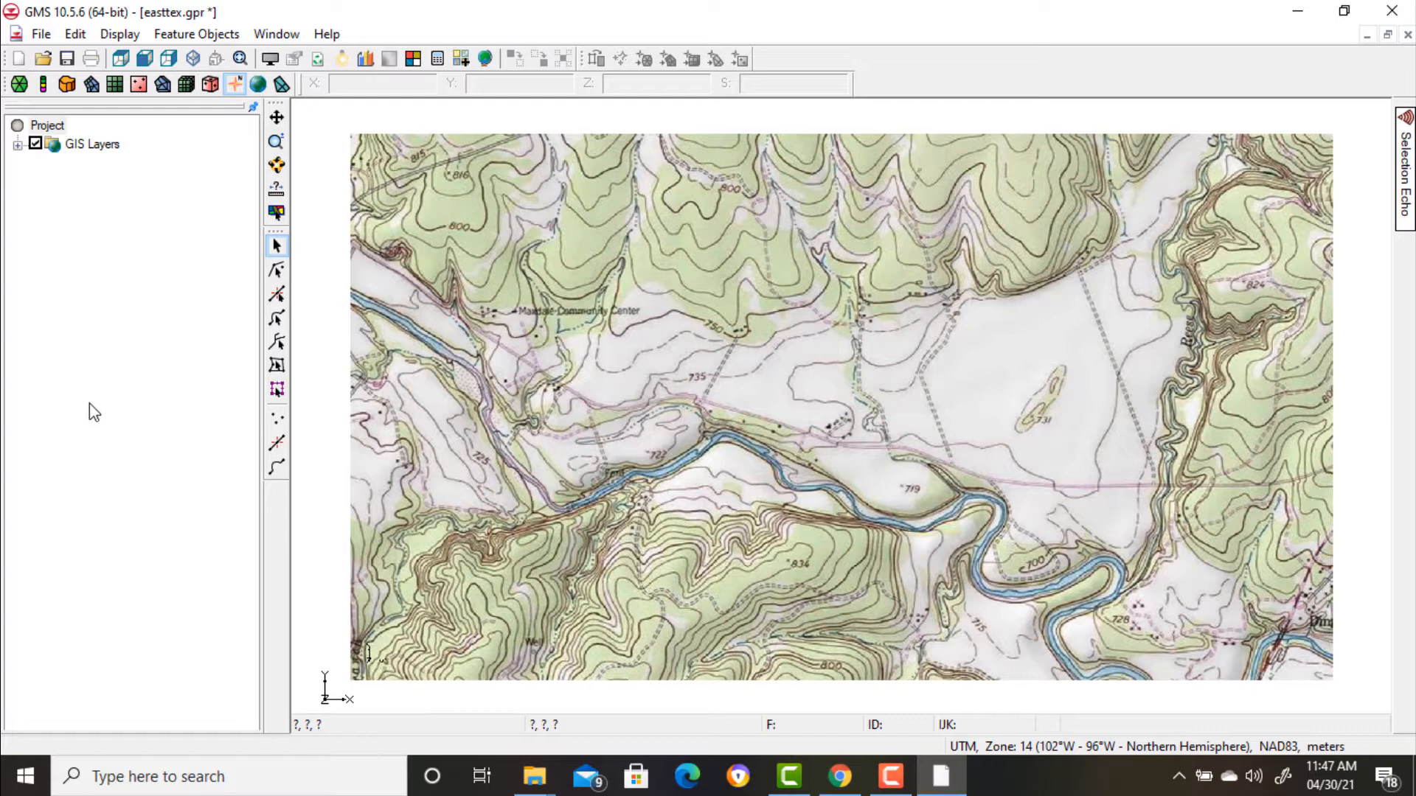
# - Create a new conceptual model named East Texas with the MODFLOW type and the LPF or UPW flow package
pyautogui.rightClick(54, 383)
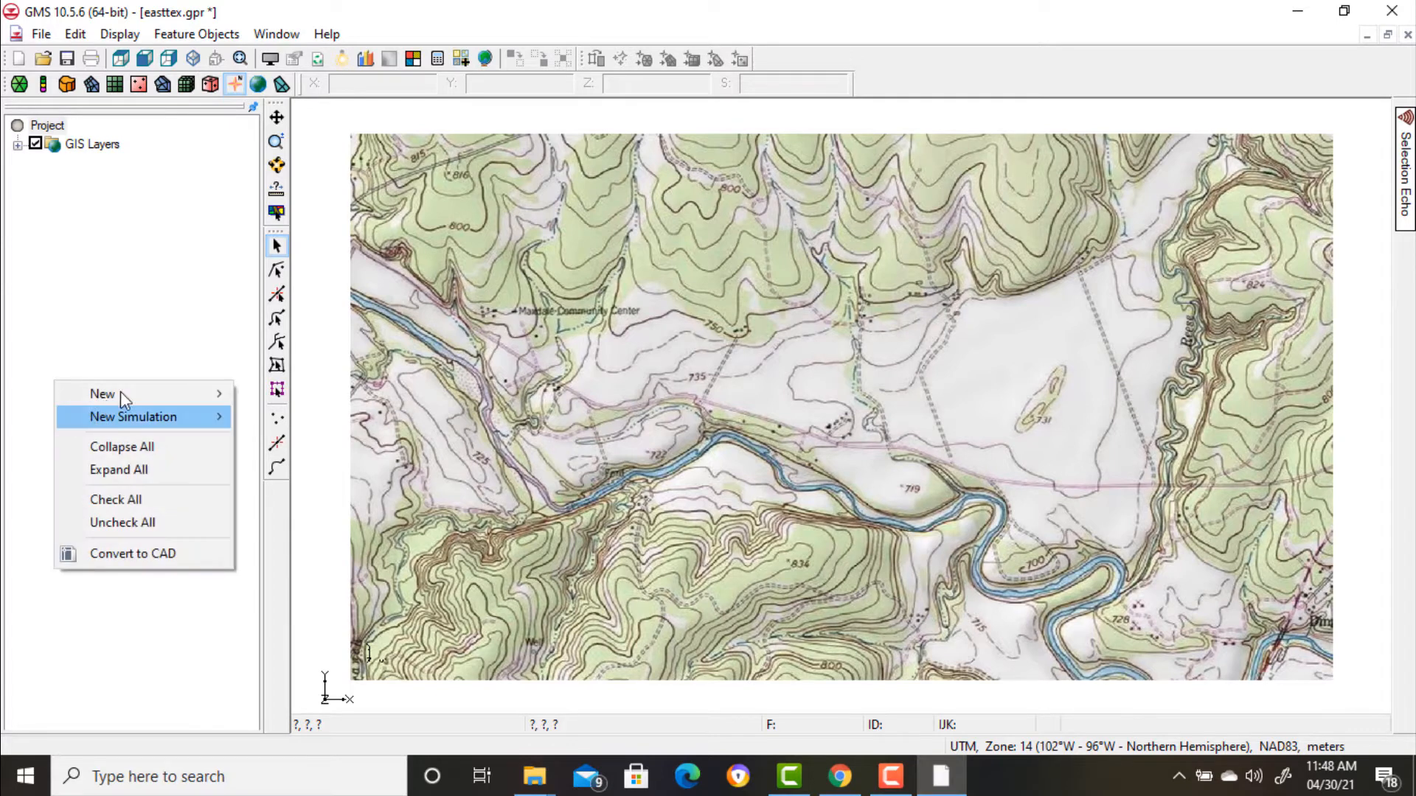
pyautogui.moveTo(126, 394)
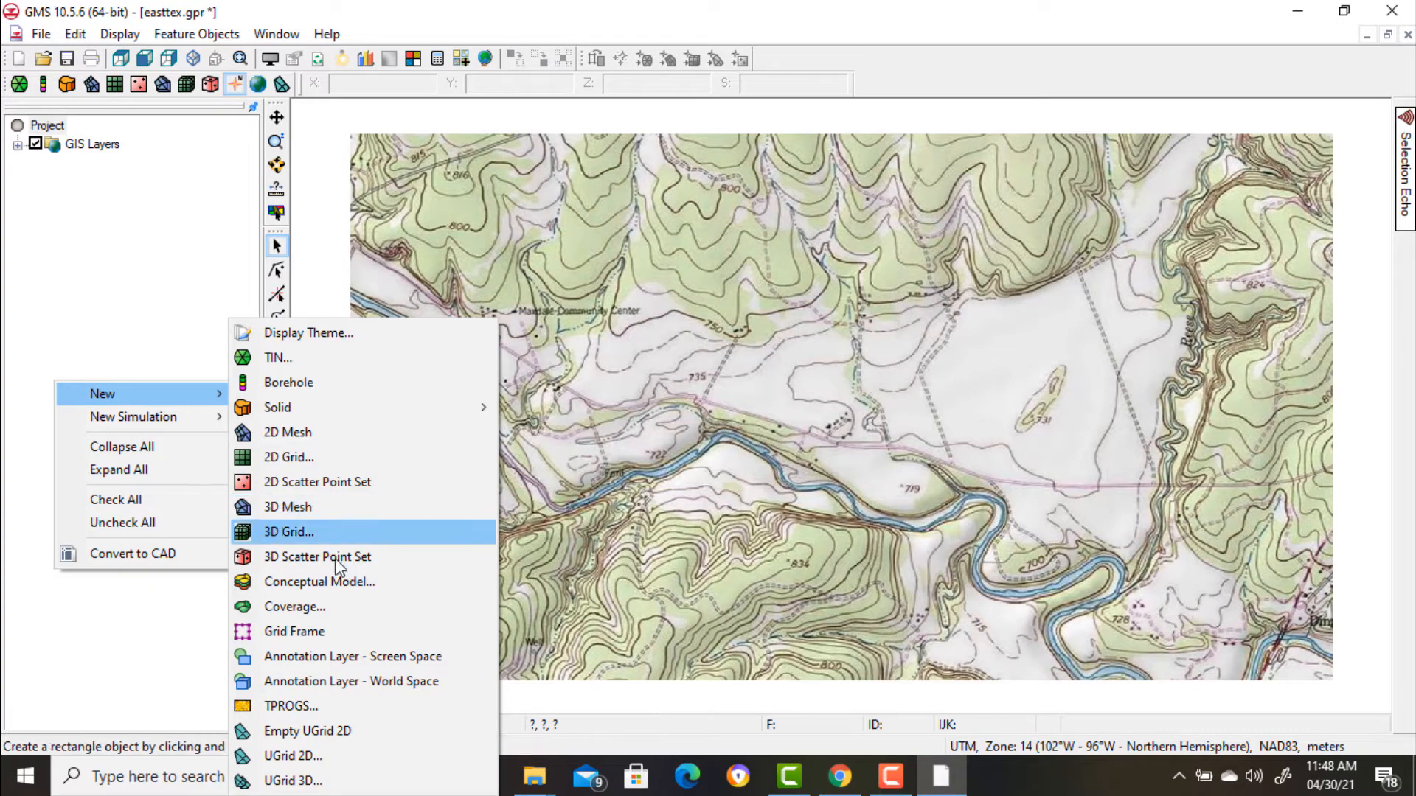
pyautogui.click(325, 582)
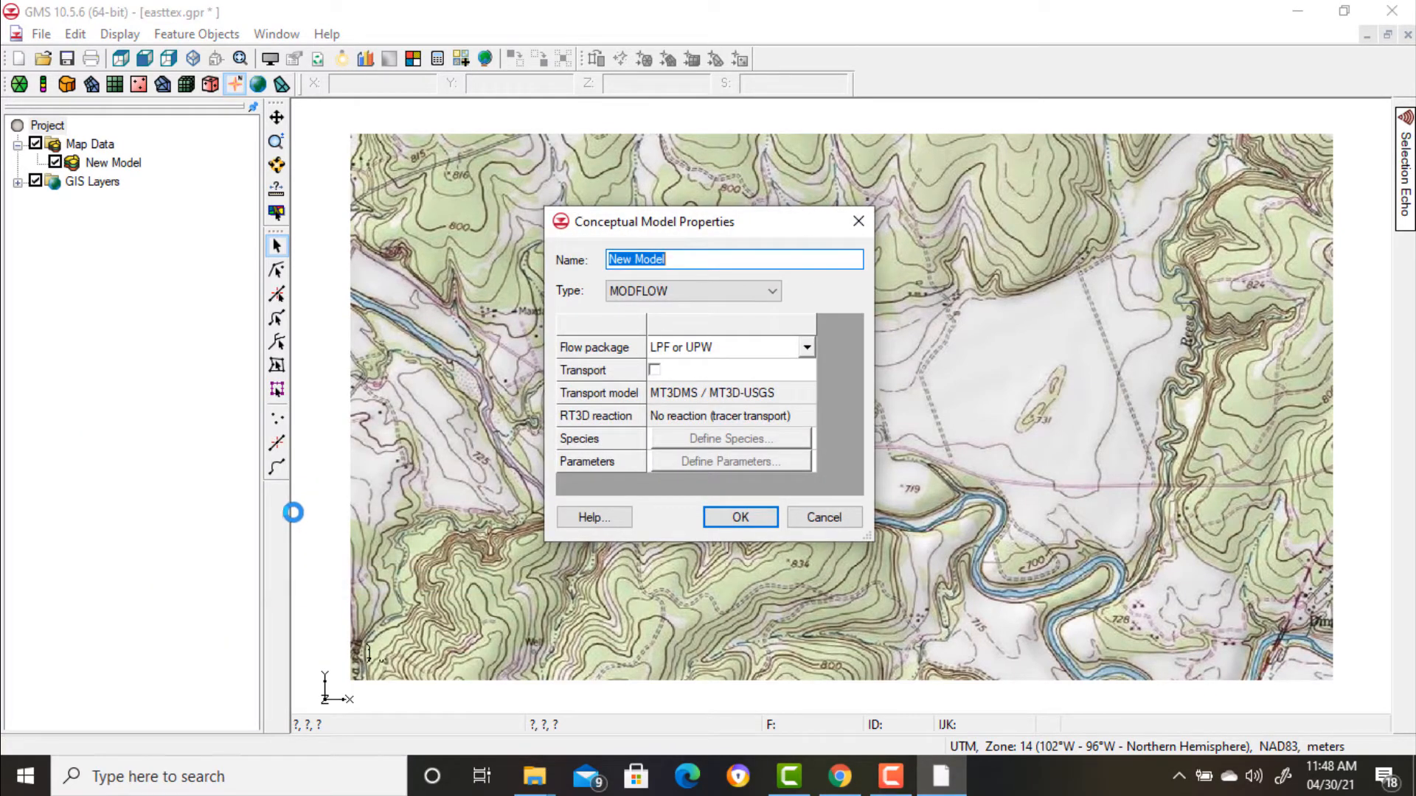
pyautogui.press('BackSpace')
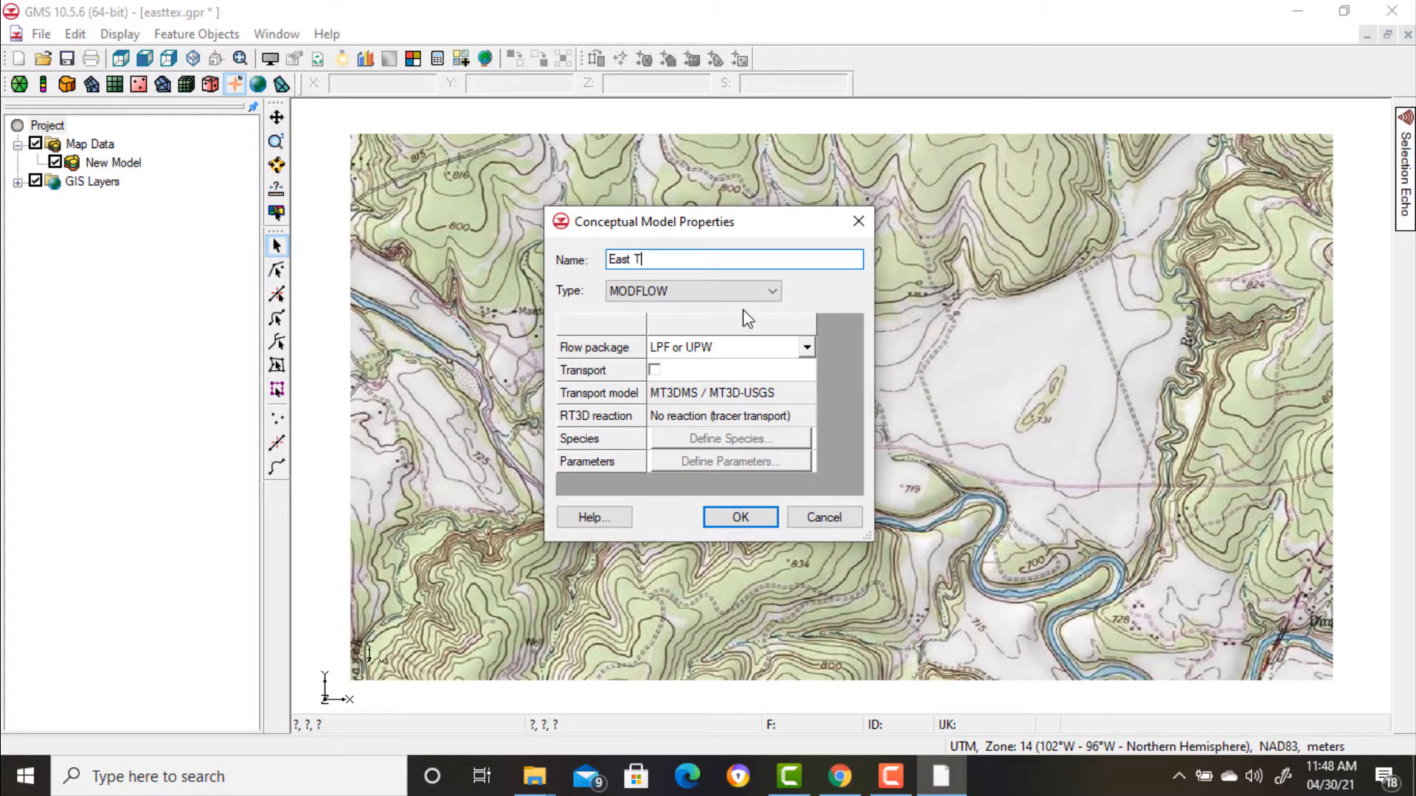
pyautogui.write('East Texas')
pyautogui.click(760, 521)
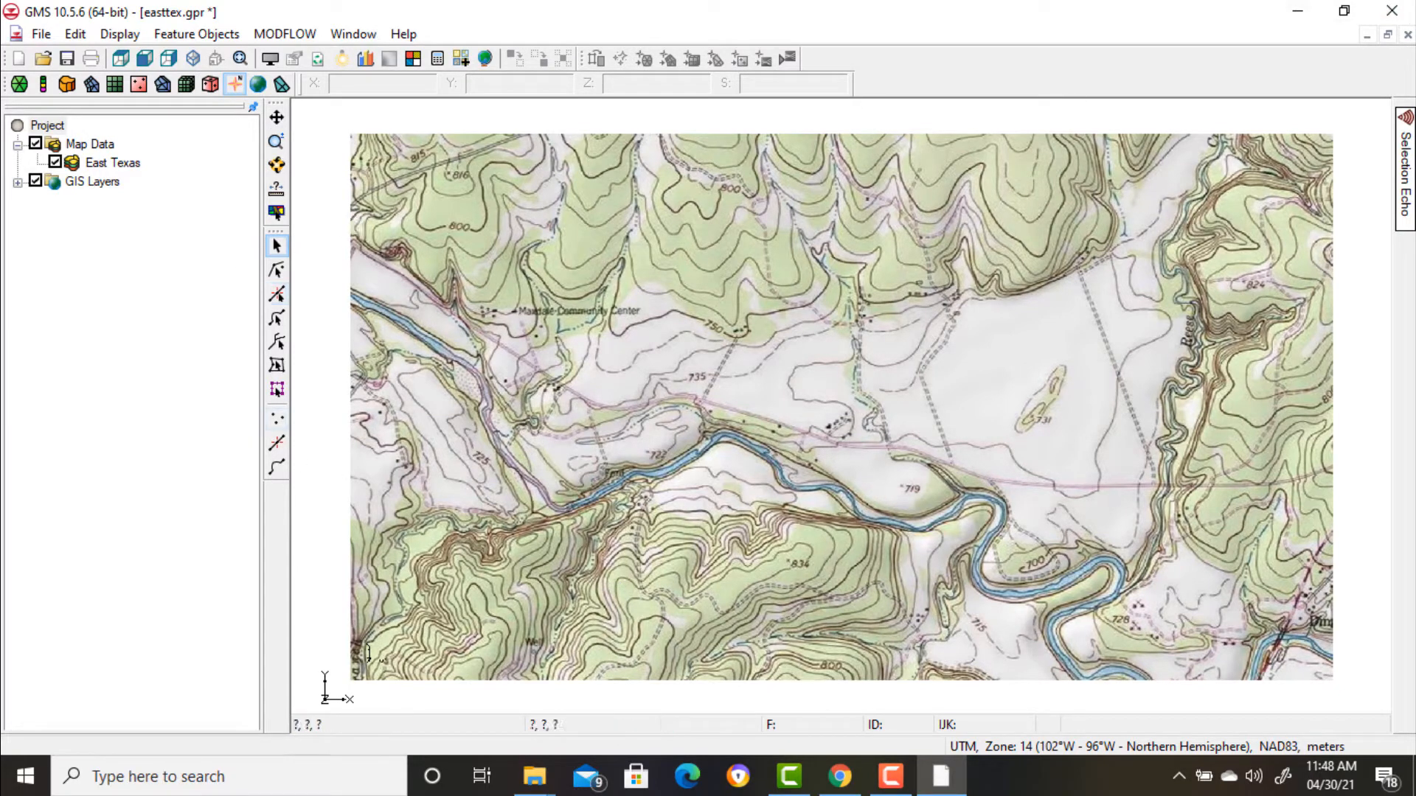
# - Add a new coverage named Boundary to the East Texas conceptual model, keeping the default coverage settings
pyautogui.rightClick(117, 167)
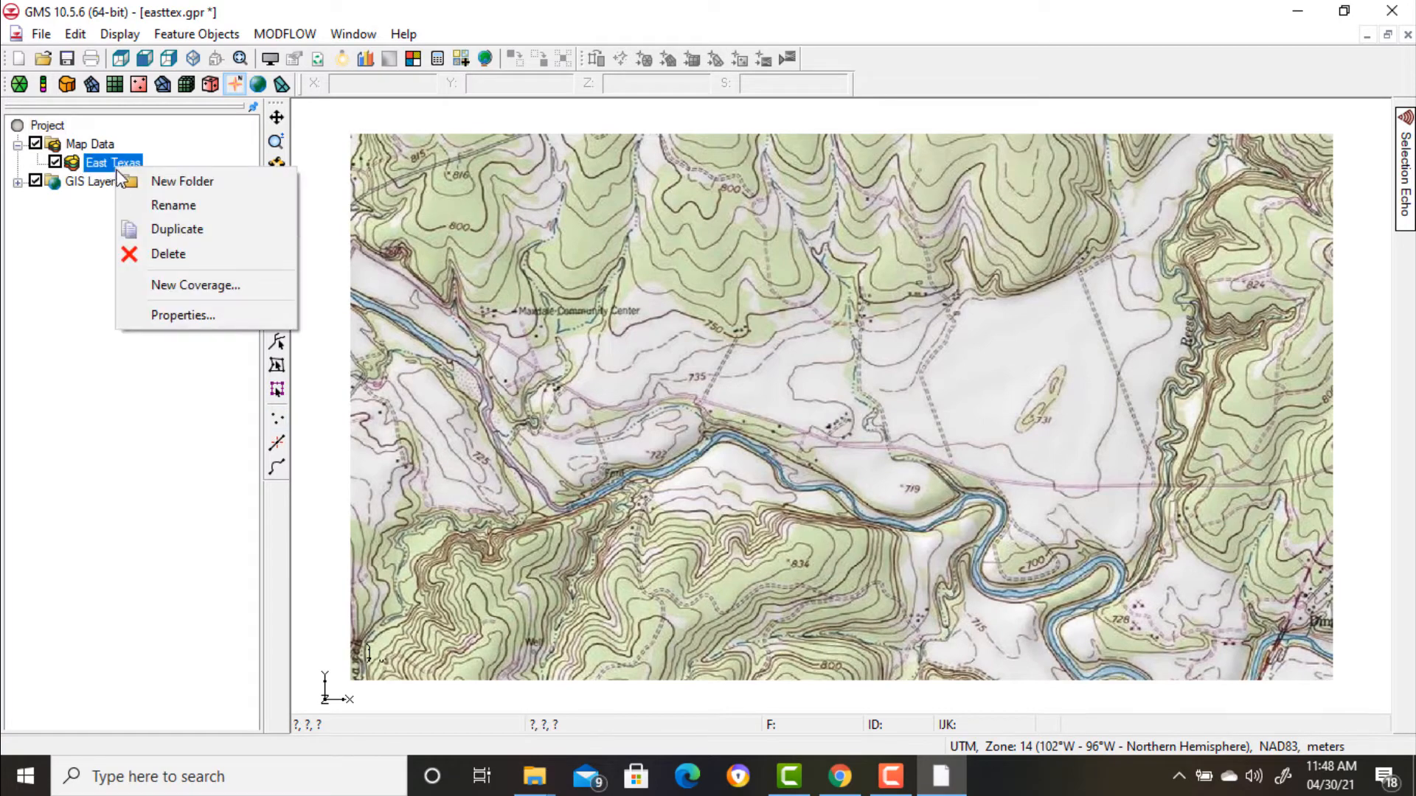
pyautogui.click(204, 288)
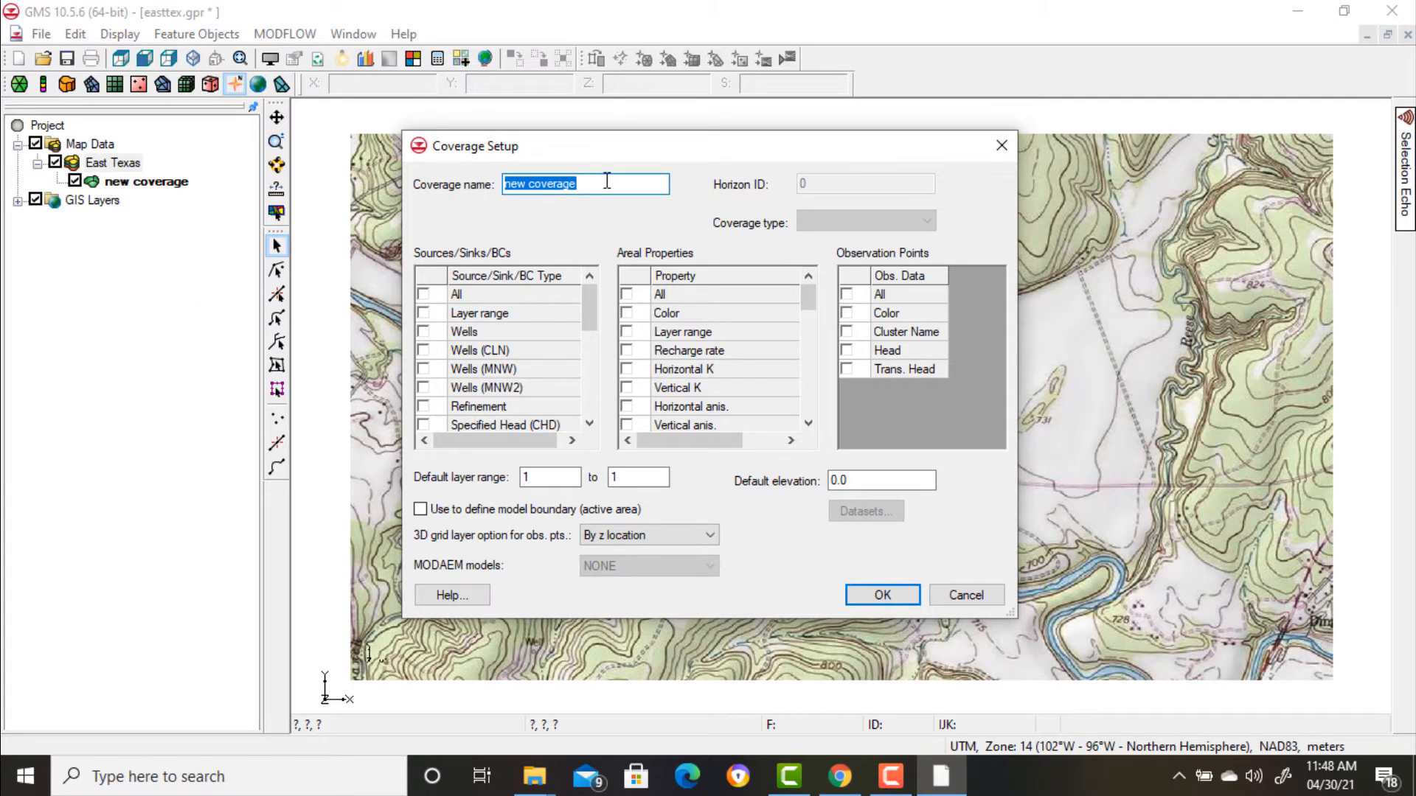
pyautogui.press('BackSpace')
pyautogui.write('Boundary')
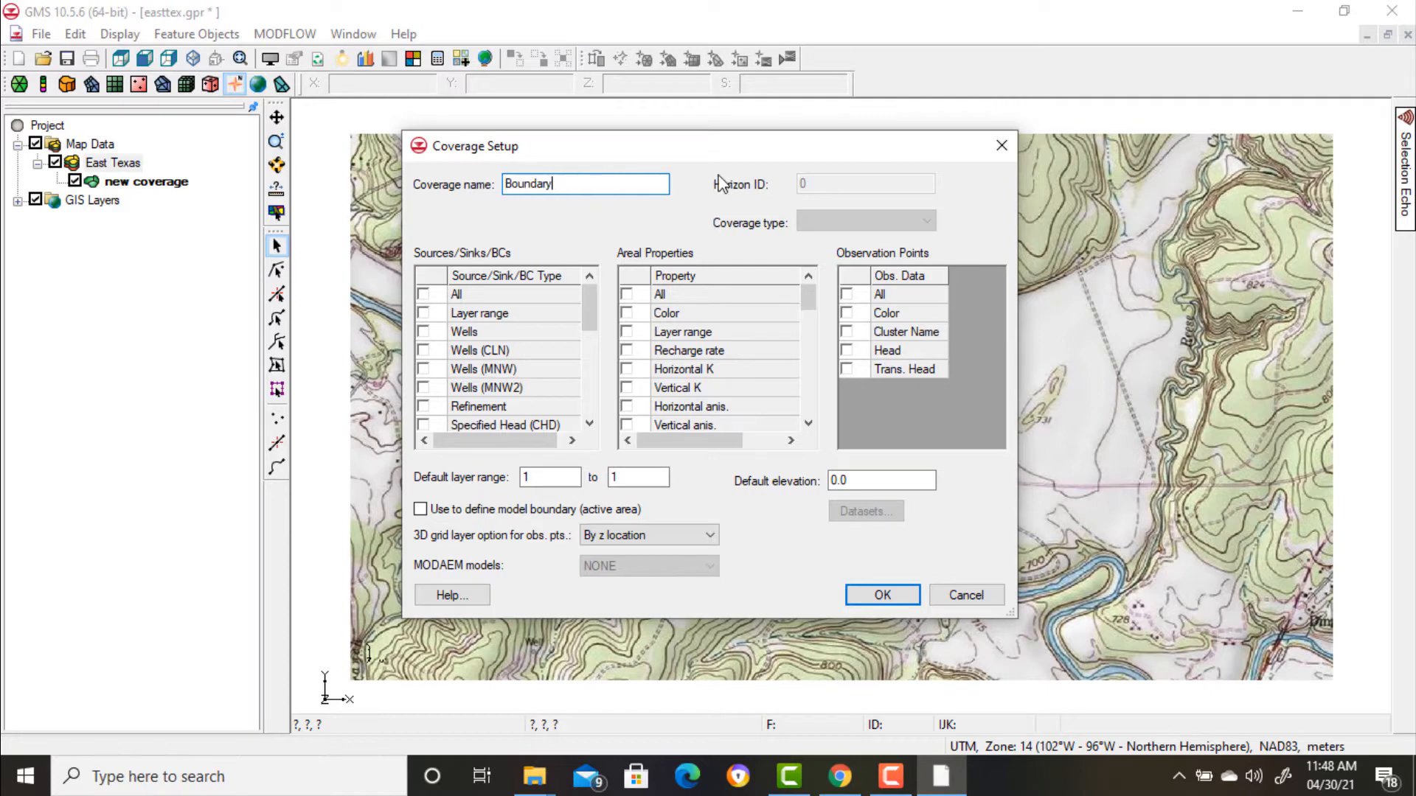
pyautogui.click(880, 596)
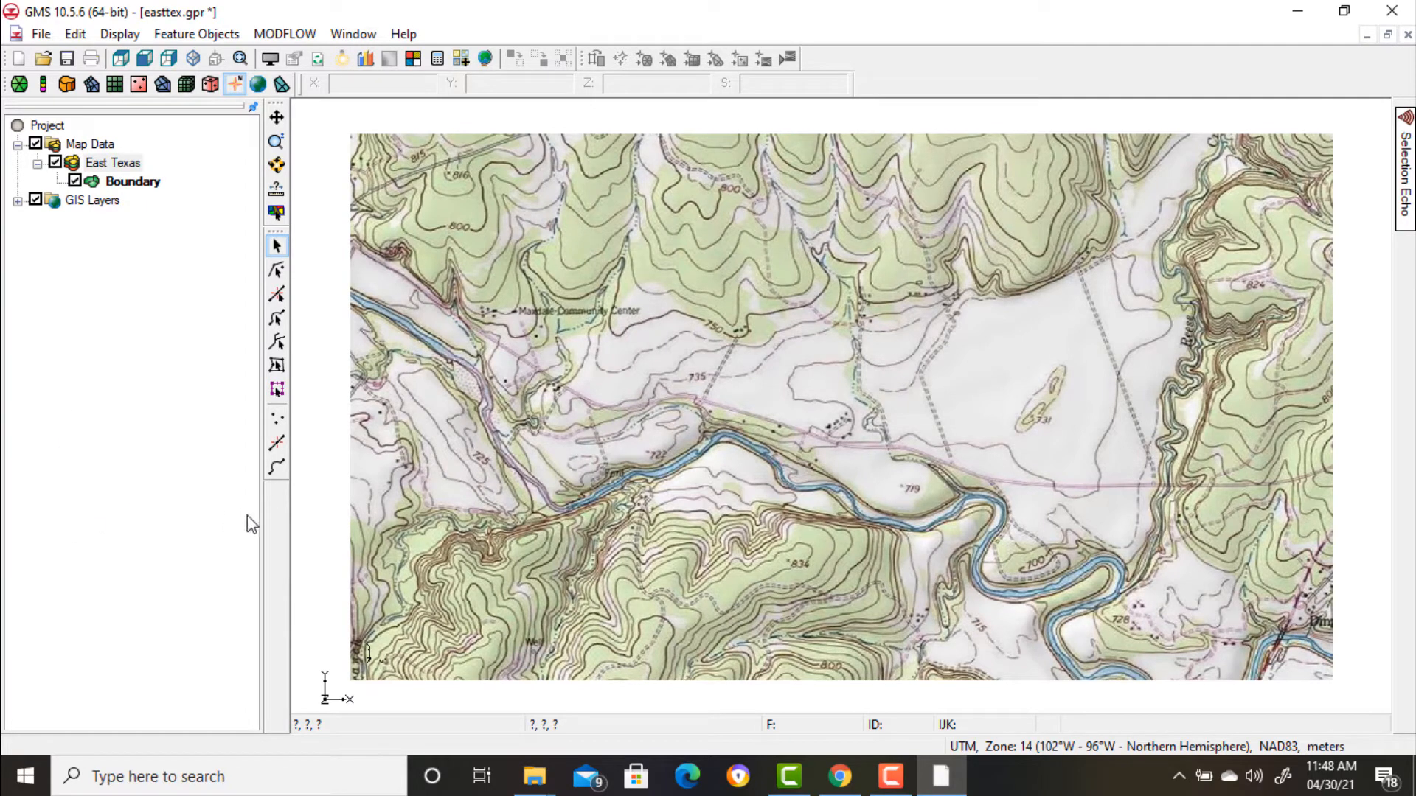
# - Trace the model's eastern boundary in the Boundary coverage as an arc following the winding creek northward to the map's upper edge
pyautogui.click(279, 472)
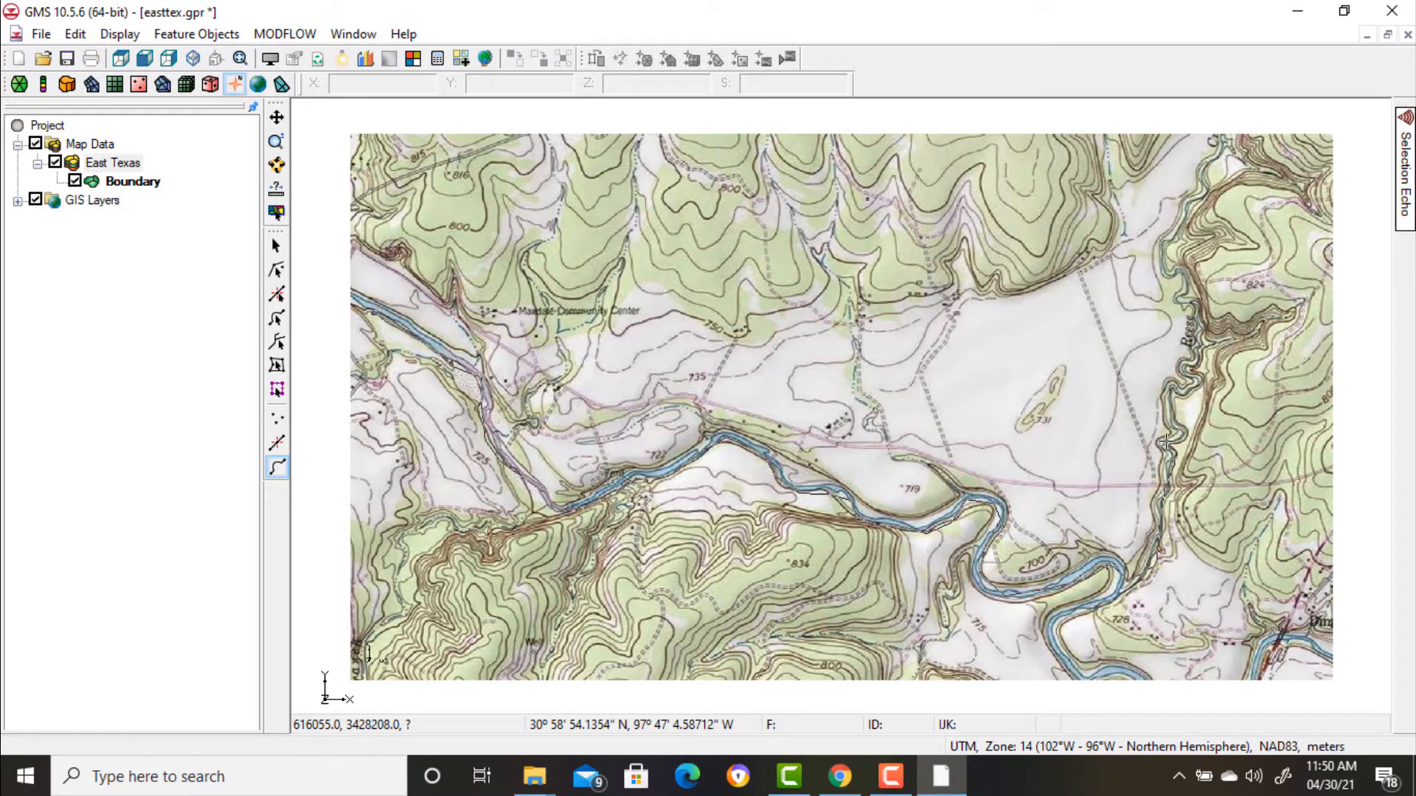
pyautogui.click(1179, 426)
pyautogui.click(1170, 409)
pyautogui.click(1166, 390)
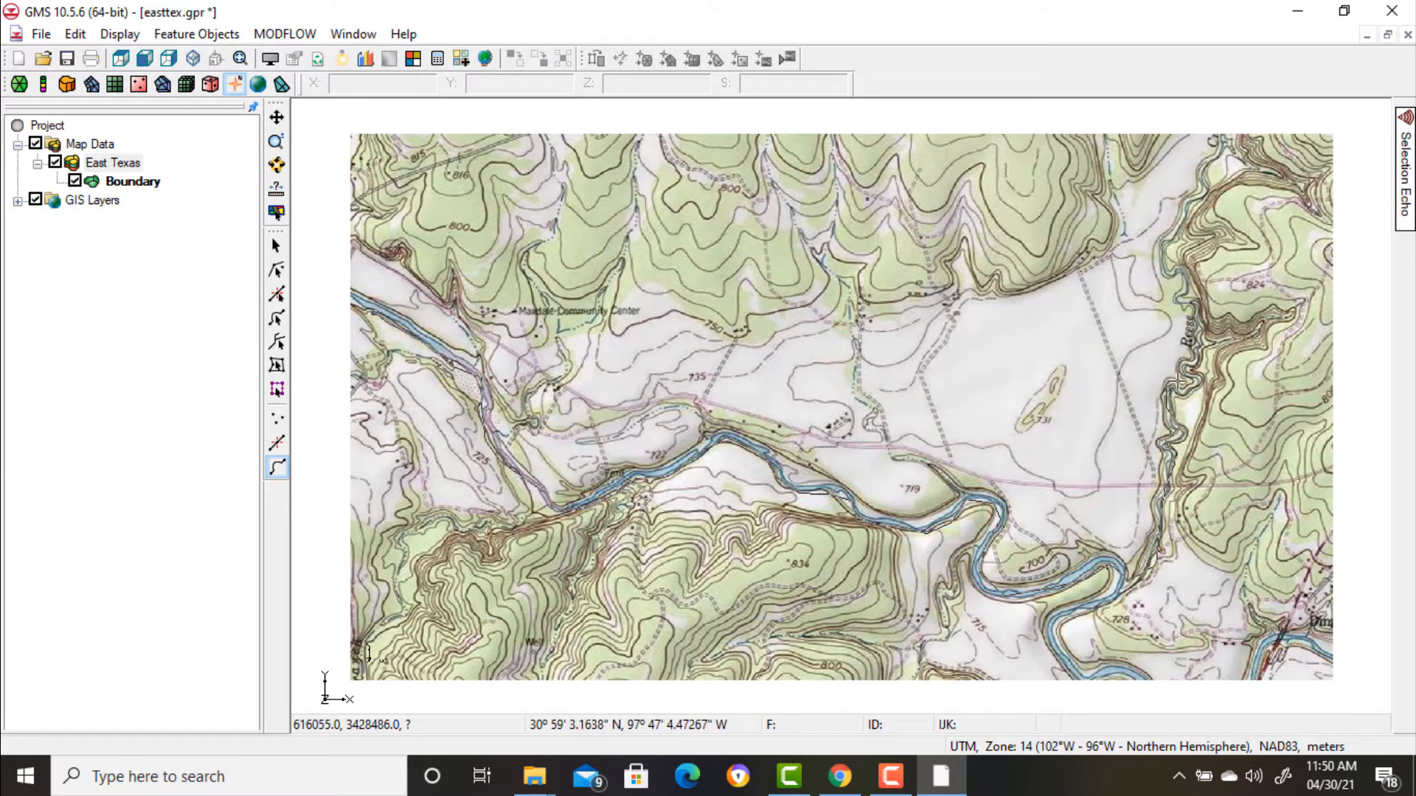
pyautogui.click(1185, 388)
pyautogui.click(1194, 379)
pyautogui.click(1186, 363)
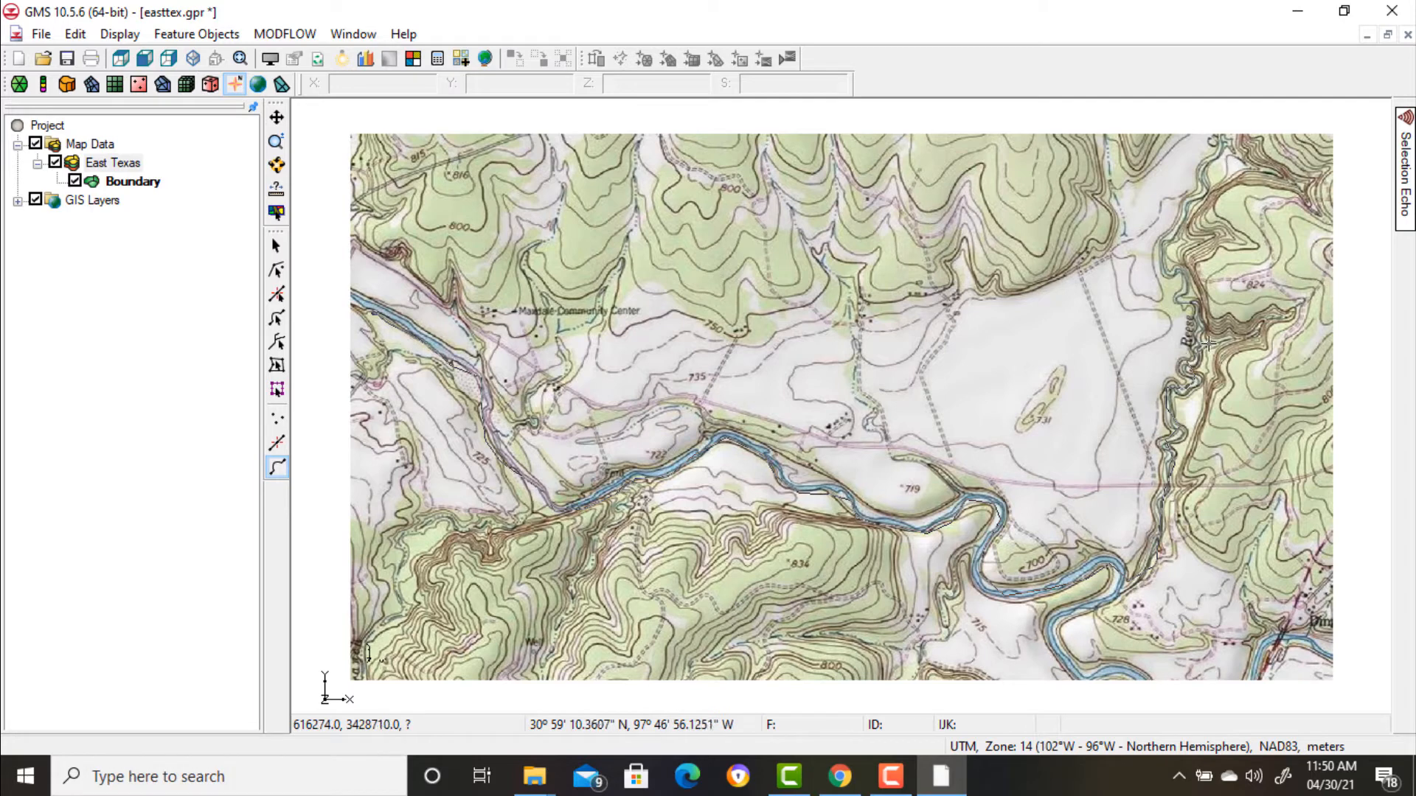
pyautogui.click(1208, 345)
pyautogui.click(1195, 318)
pyautogui.click(1186, 300)
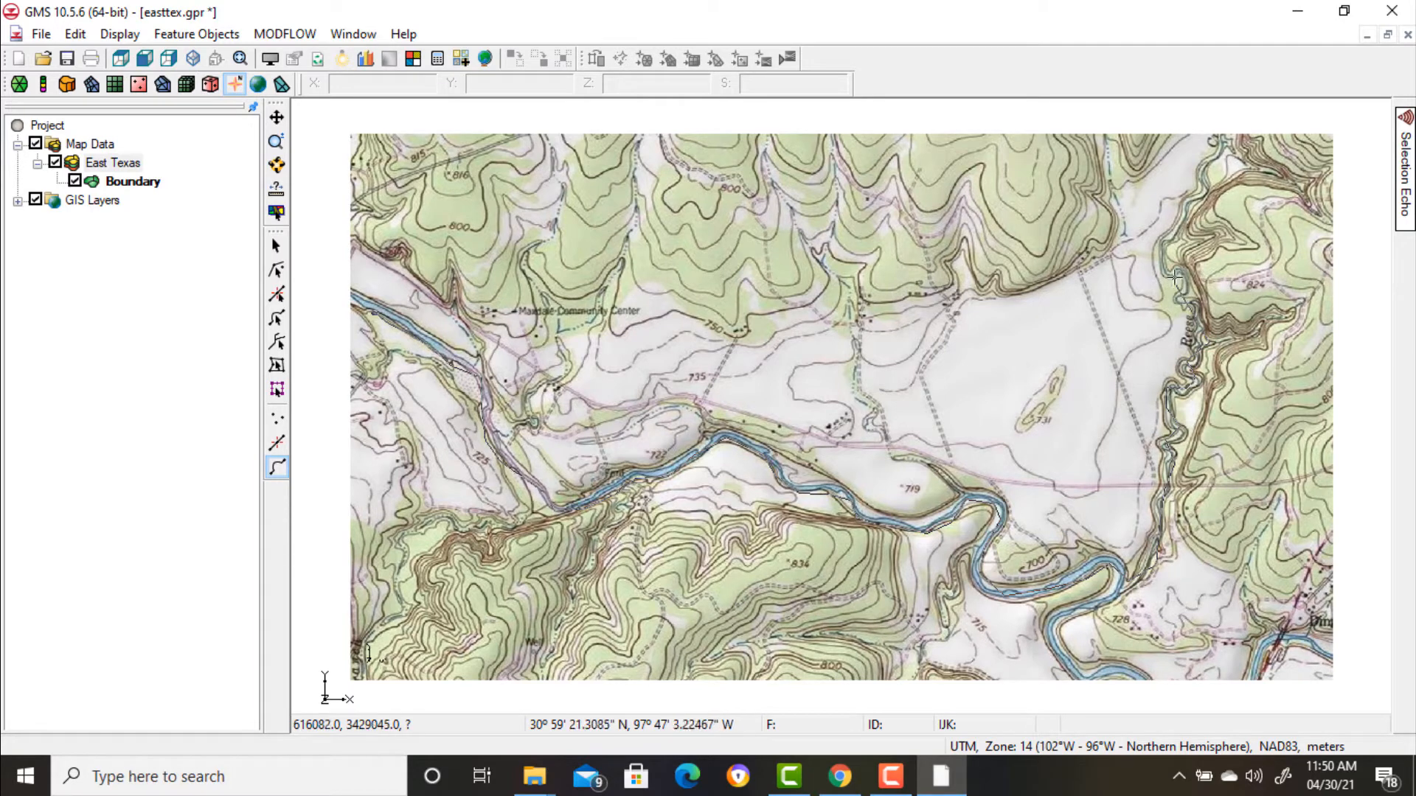
pyautogui.click(1185, 276)
pyautogui.click(1169, 263)
pyautogui.click(1167, 241)
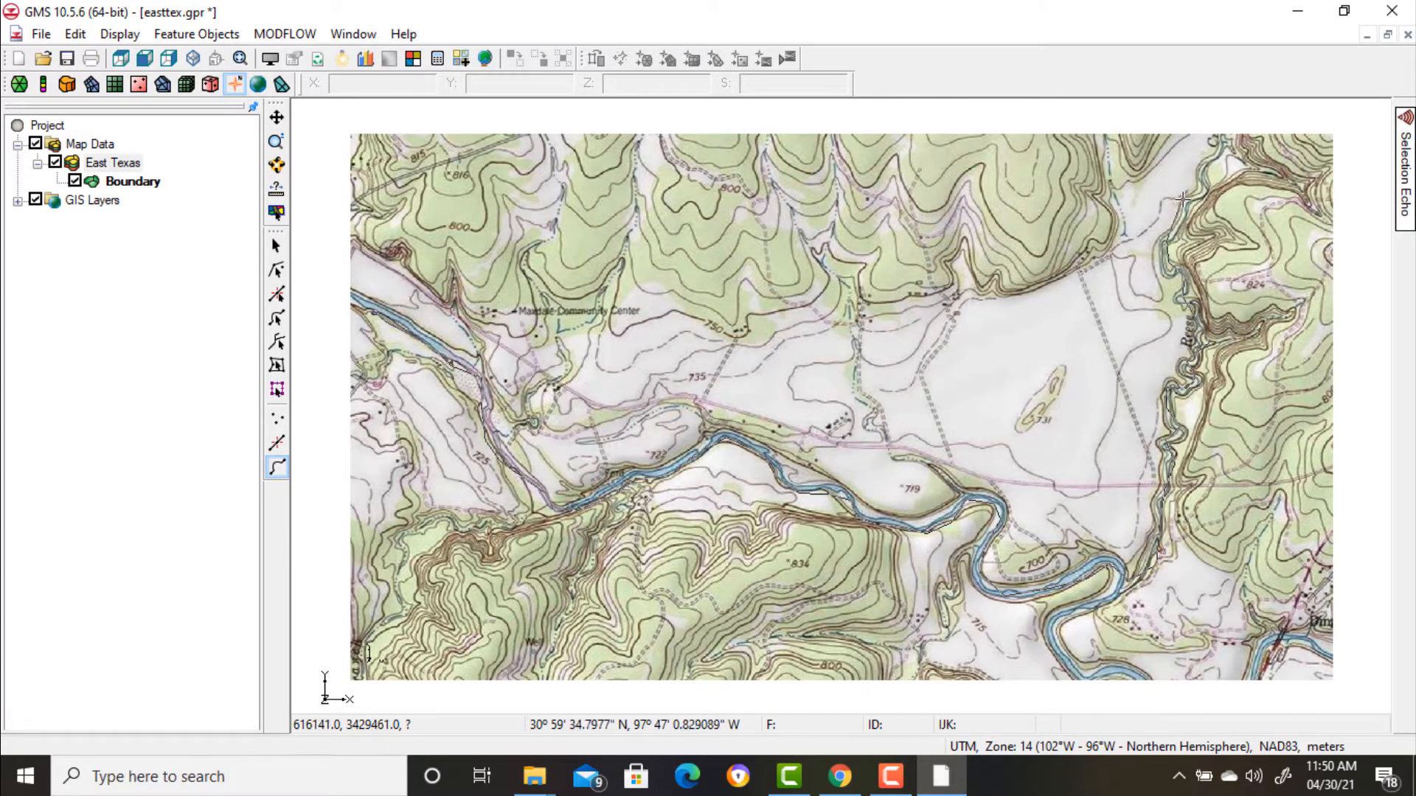
pyautogui.click(1188, 209)
pyautogui.click(1205, 191)
pyautogui.click(1207, 179)
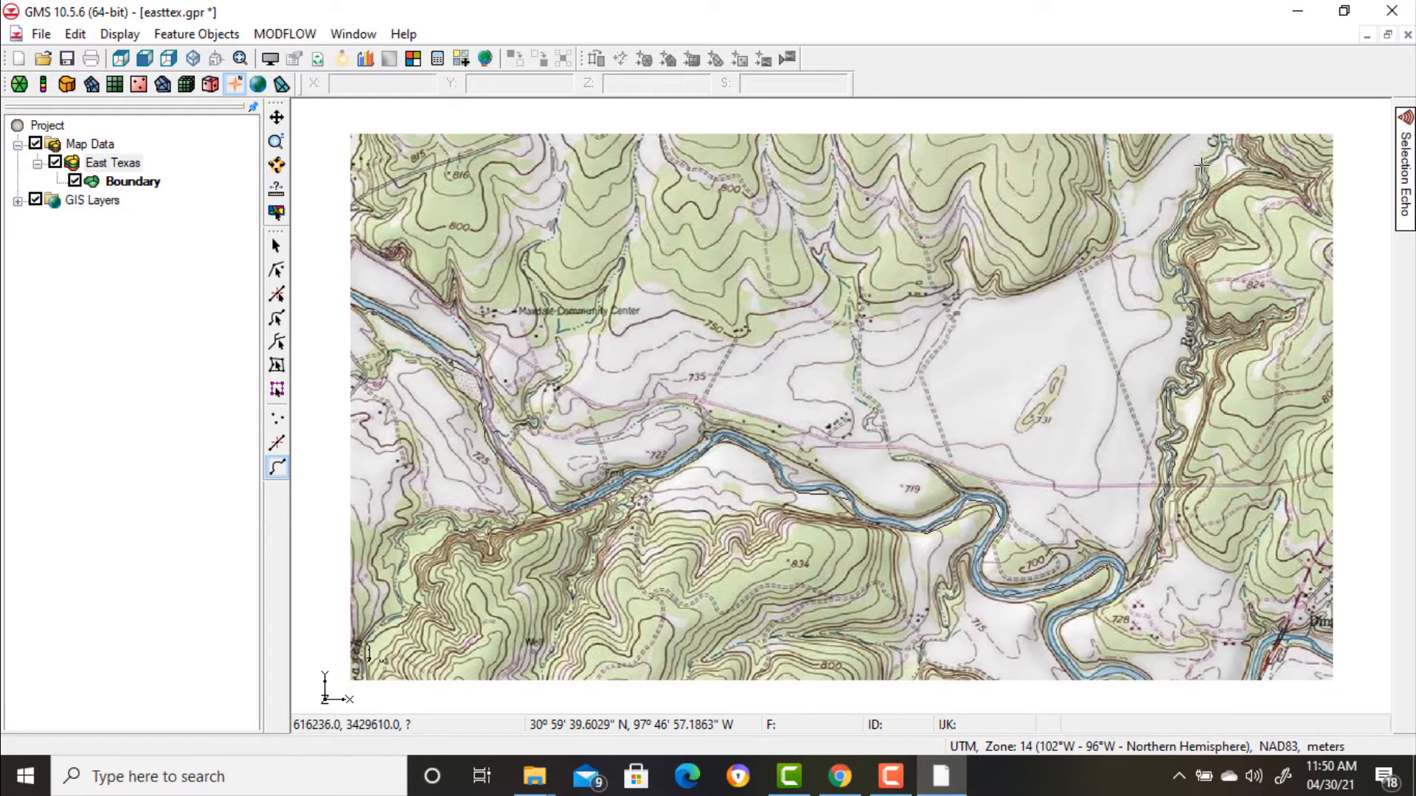
pyautogui.click(1216, 140)
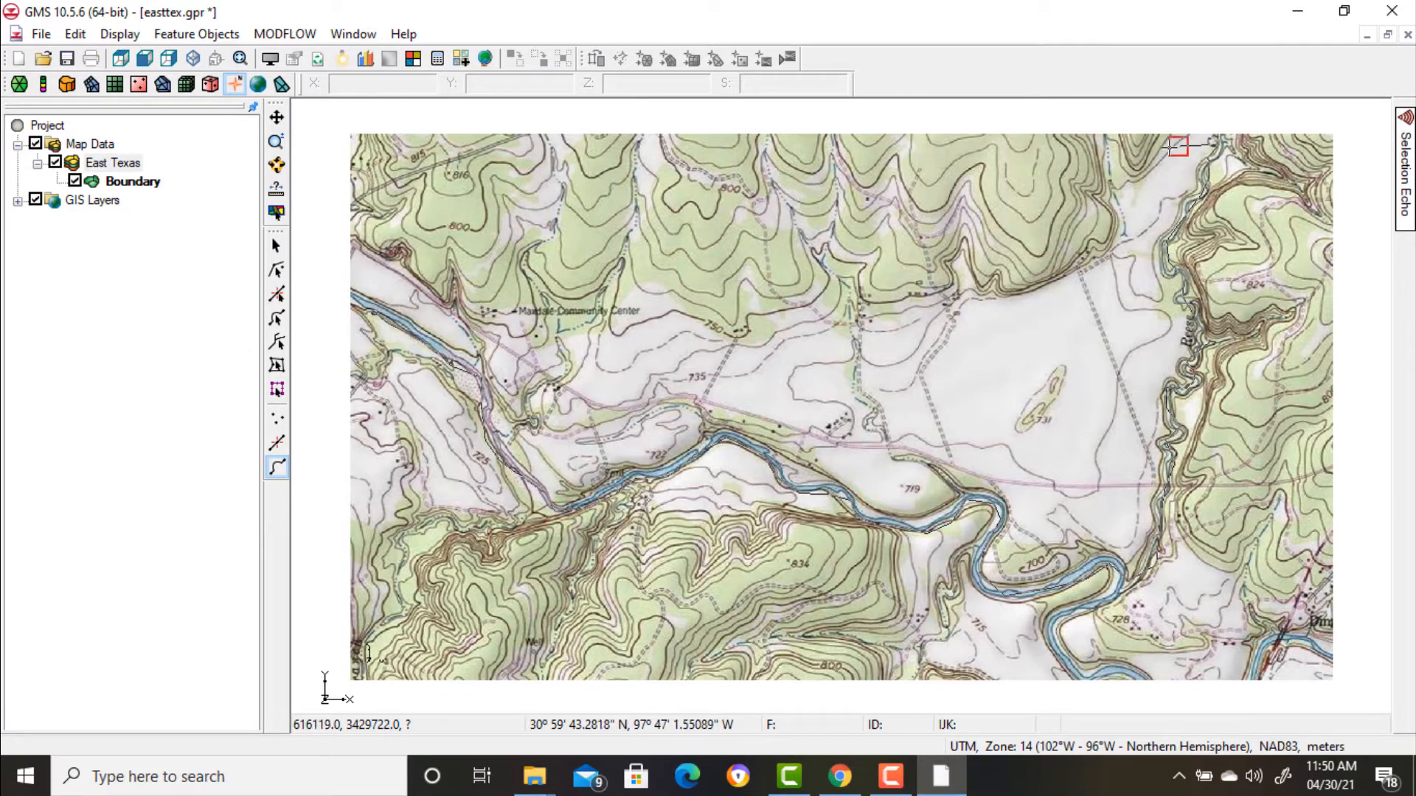
# - Continue the boundary arc westward along the foot of the northern hills and close it at its starting node on the river's western end
pyautogui.click(1111, 164)
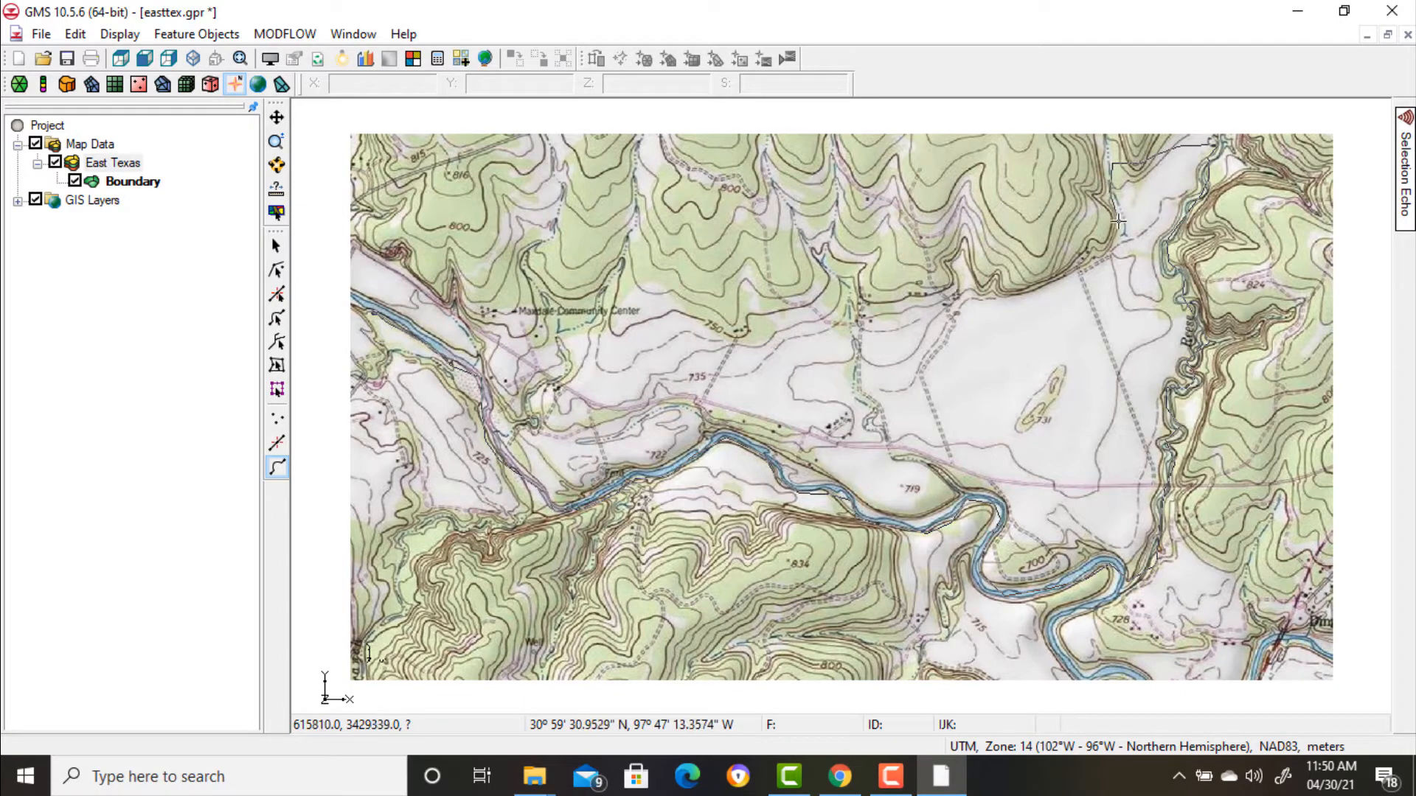
pyautogui.click(1109, 243)
pyautogui.click(1089, 257)
pyautogui.click(1066, 275)
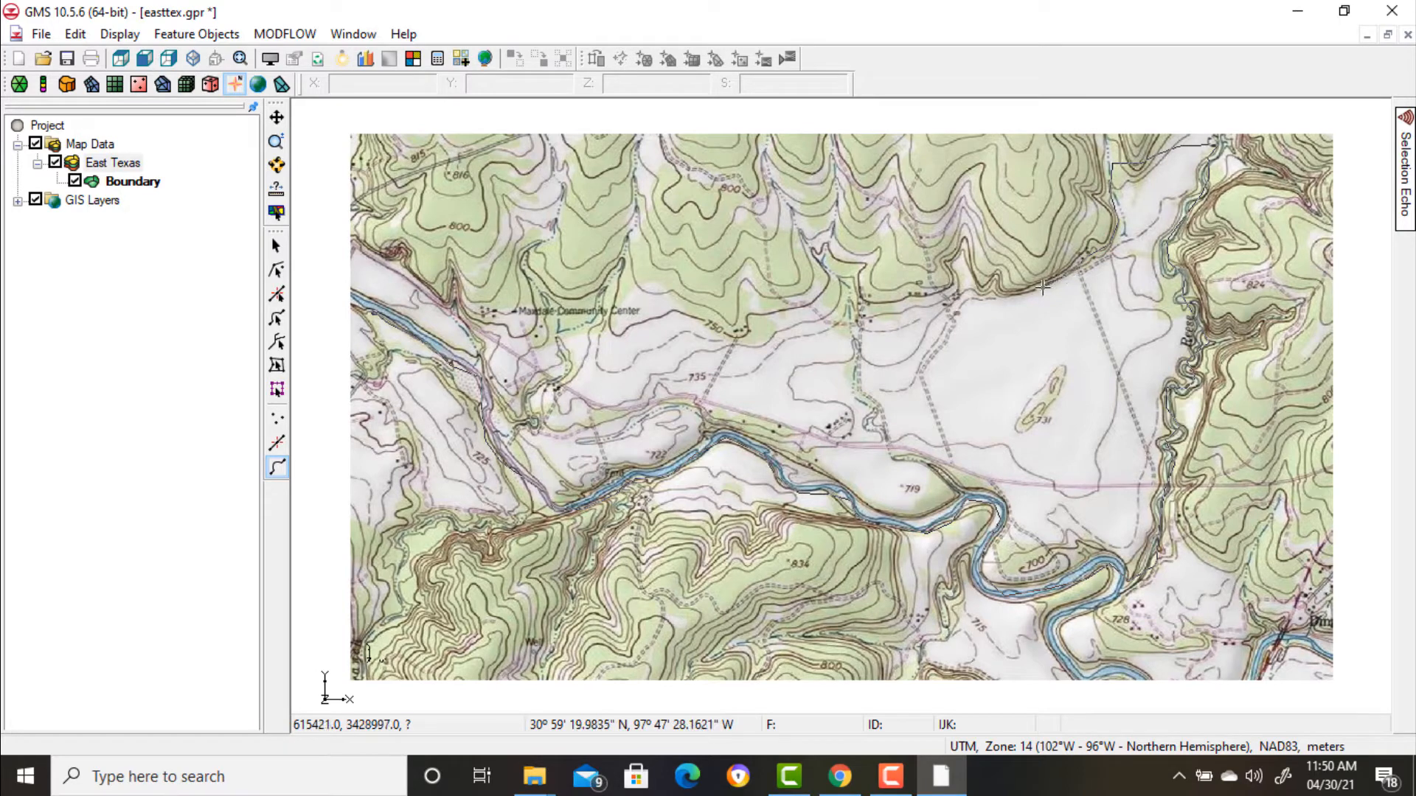
pyautogui.click(1040, 288)
pyautogui.click(1009, 293)
pyautogui.click(994, 276)
pyautogui.click(974, 281)
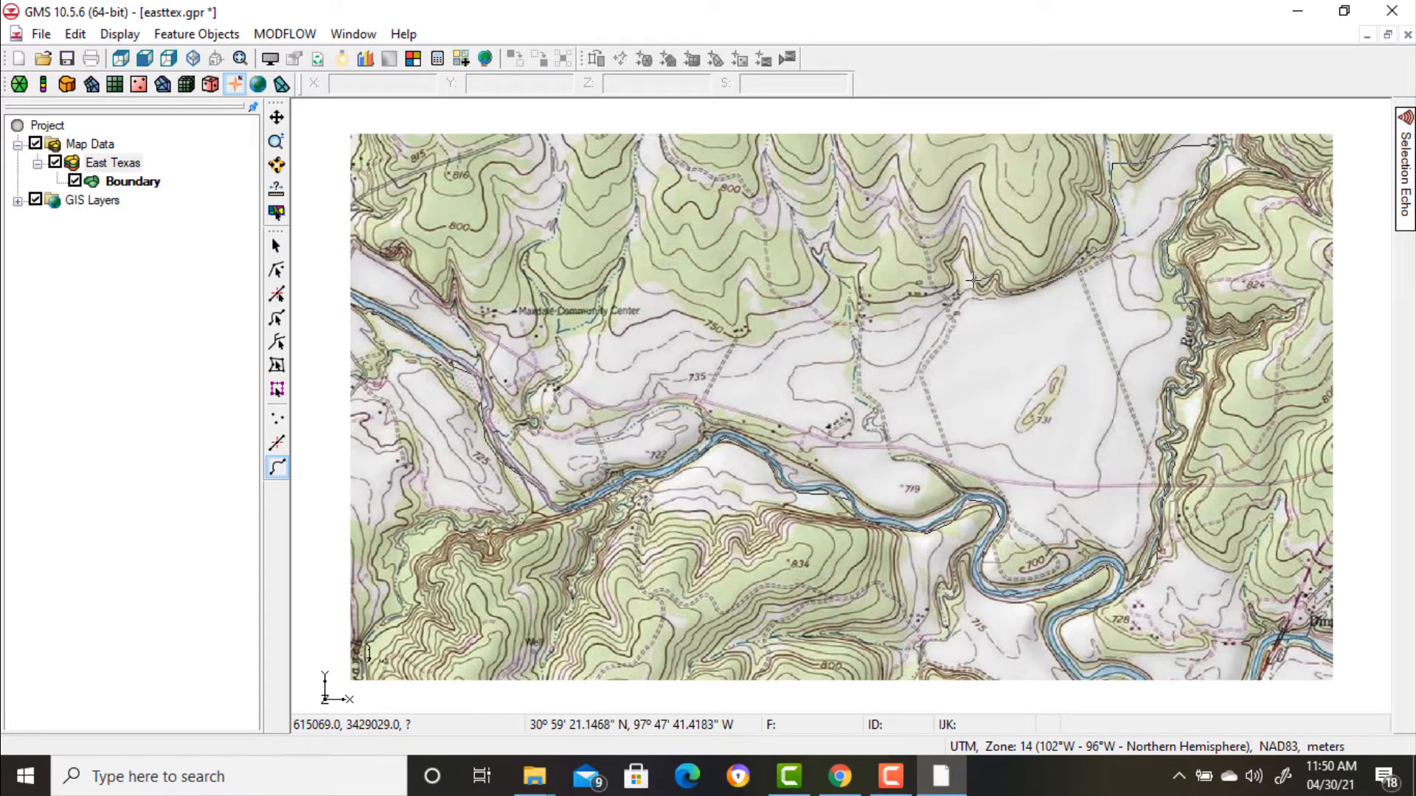
pyautogui.click(964, 249)
pyautogui.click(948, 261)
pyautogui.click(951, 277)
pyautogui.click(942, 288)
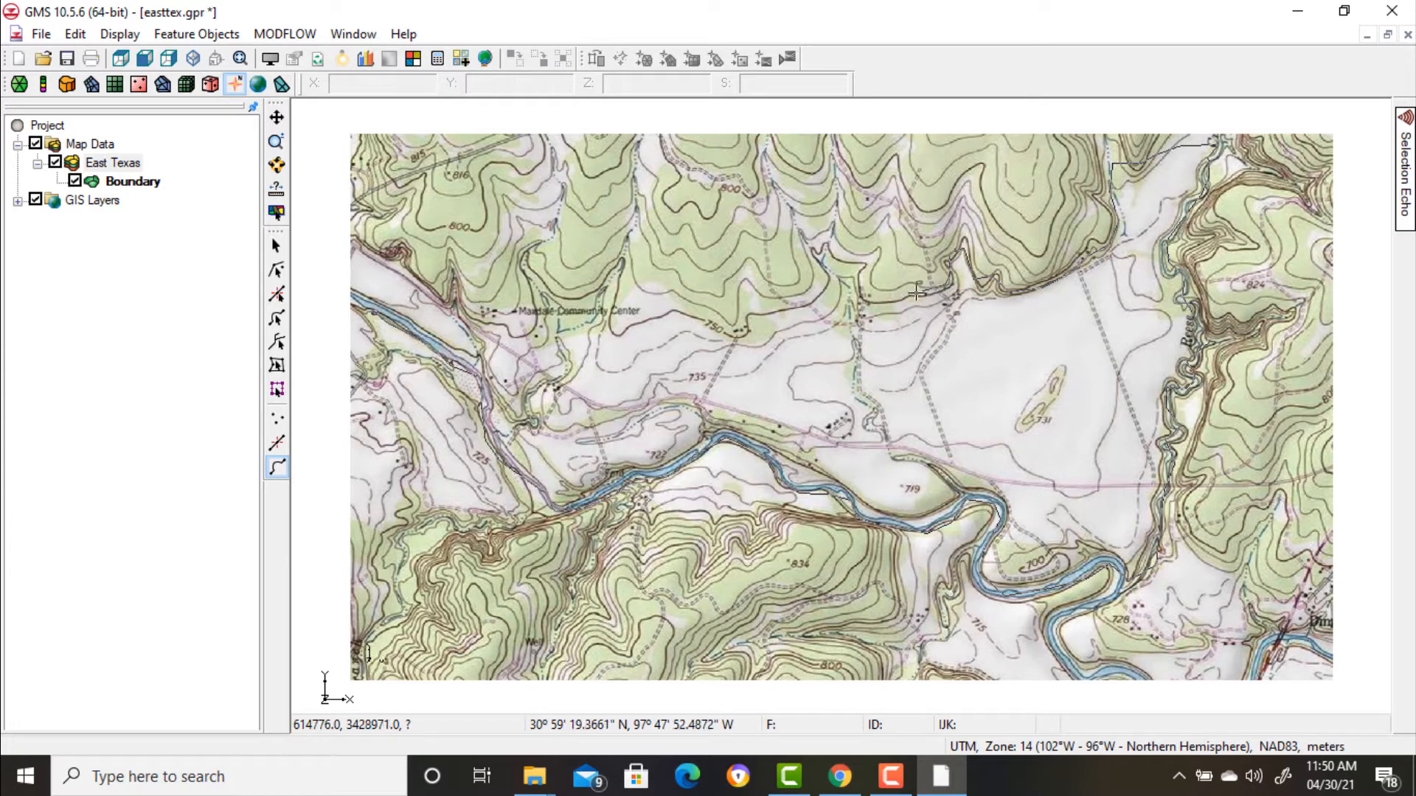
pyautogui.click(921, 294)
pyautogui.click(862, 298)
pyautogui.click(864, 275)
pyautogui.click(863, 264)
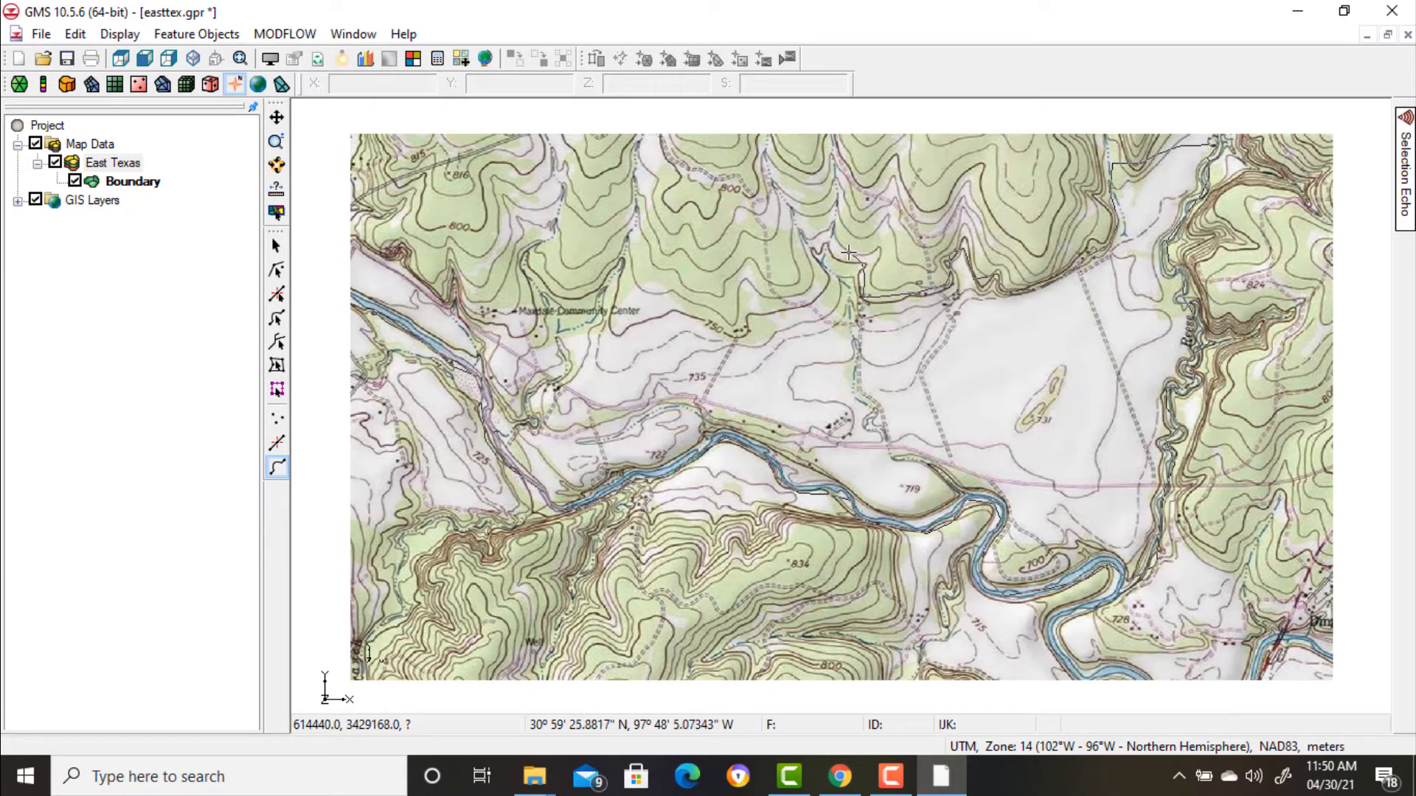
pyautogui.click(820, 244)
pyautogui.click(813, 256)
pyautogui.click(815, 281)
pyautogui.click(809, 308)
pyautogui.click(783, 310)
pyautogui.click(767, 313)
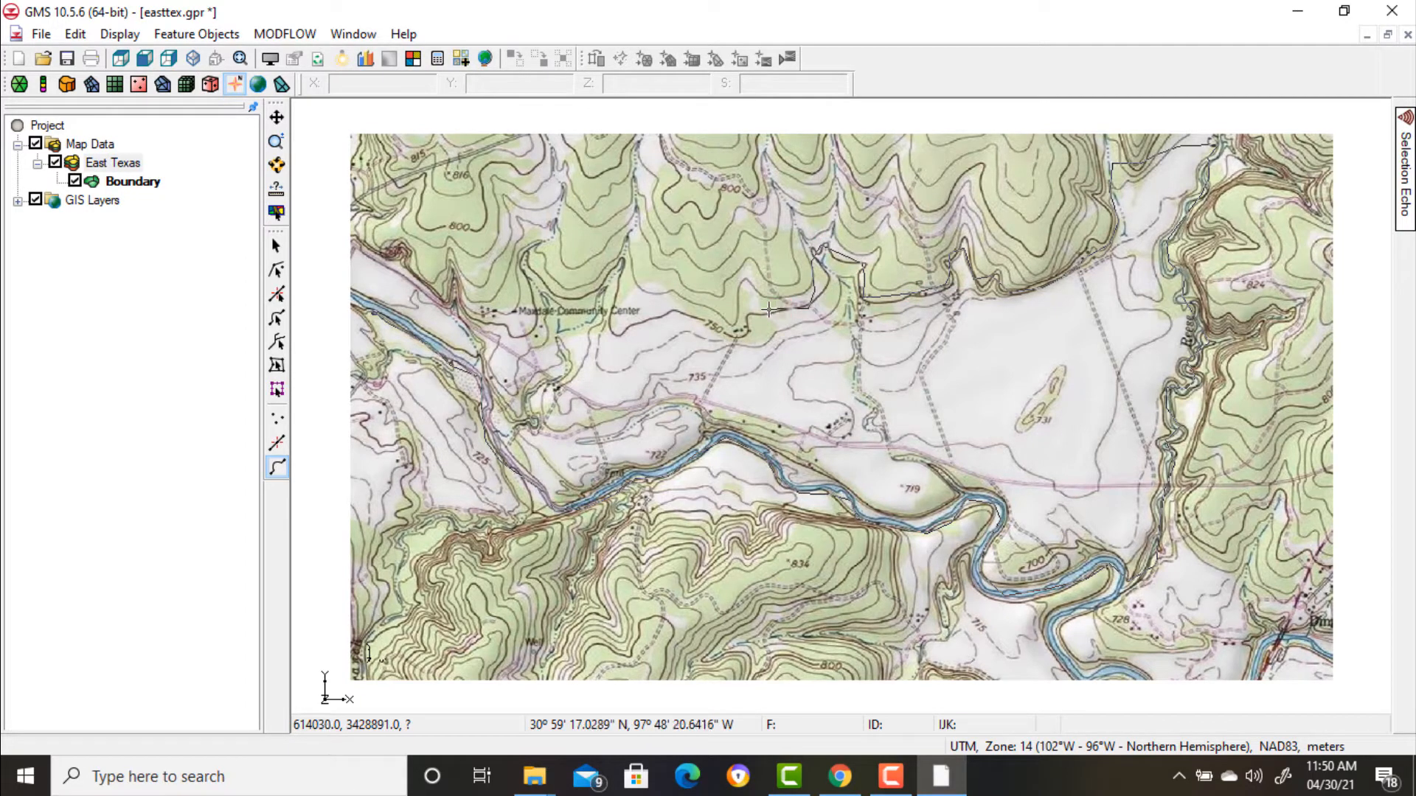
pyautogui.click(751, 324)
pyautogui.click(743, 335)
pyautogui.click(722, 332)
pyautogui.click(702, 325)
pyautogui.click(684, 316)
pyautogui.click(665, 312)
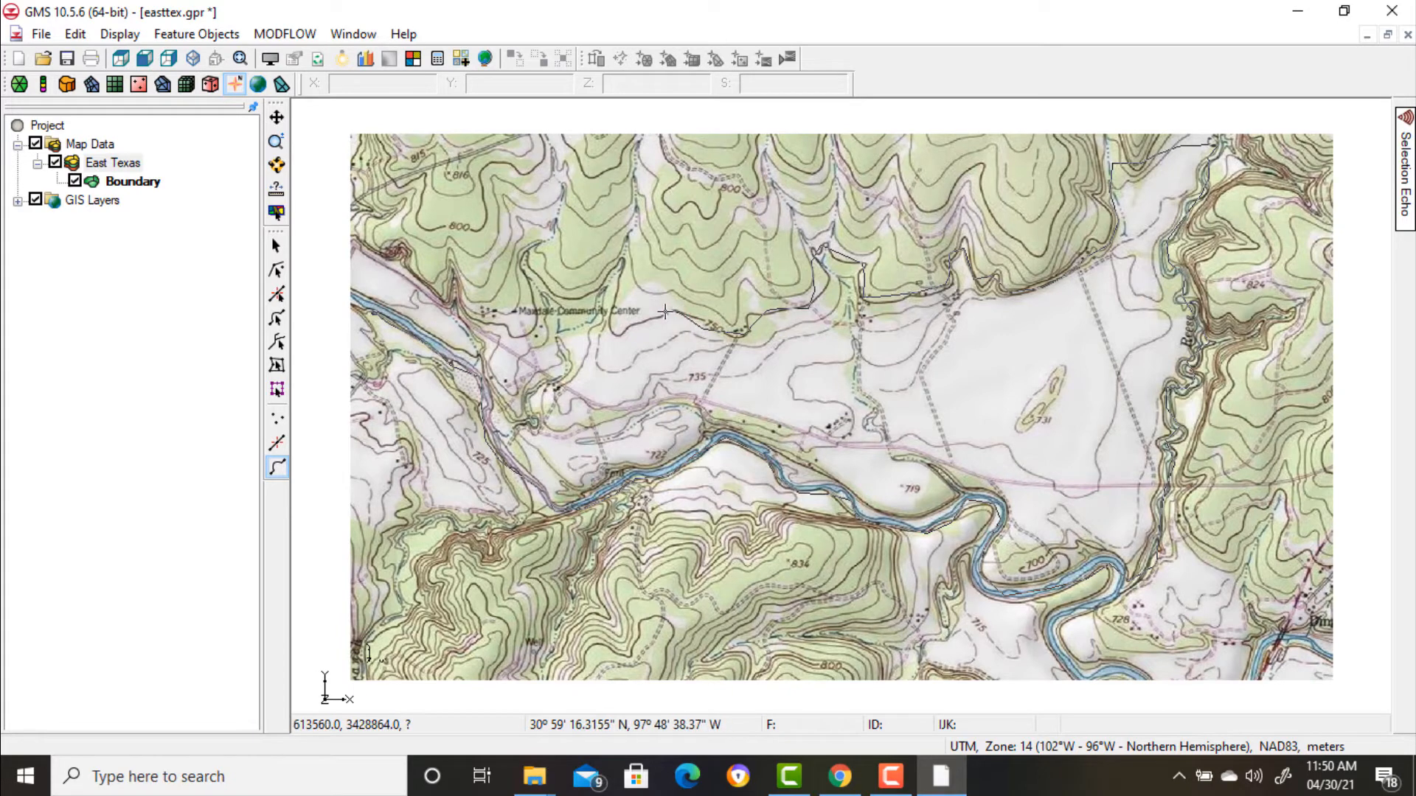
pyautogui.click(648, 314)
pyautogui.click(640, 317)
pyautogui.click(608, 298)
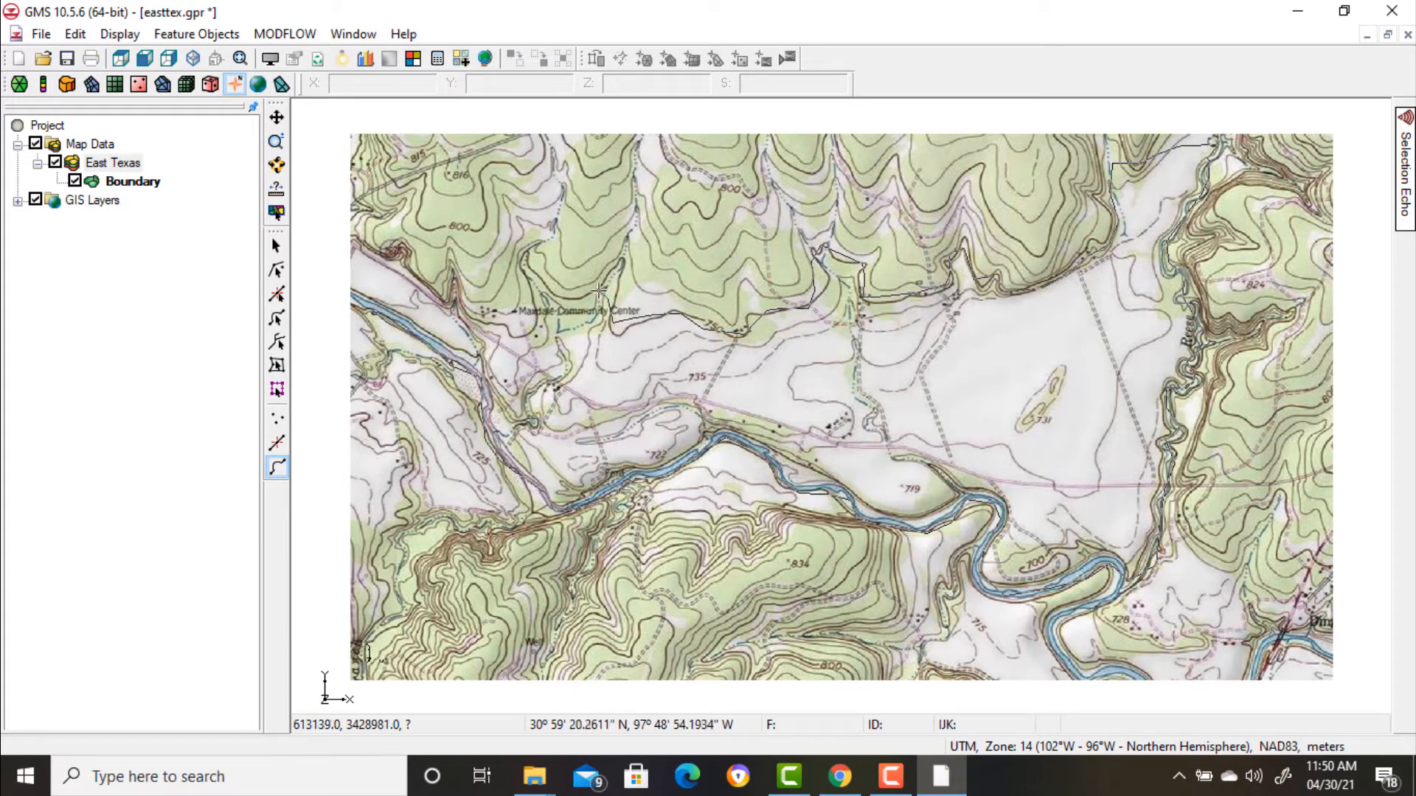
pyautogui.click(594, 290)
pyautogui.click(548, 284)
pyautogui.click(529, 293)
pyautogui.click(528, 323)
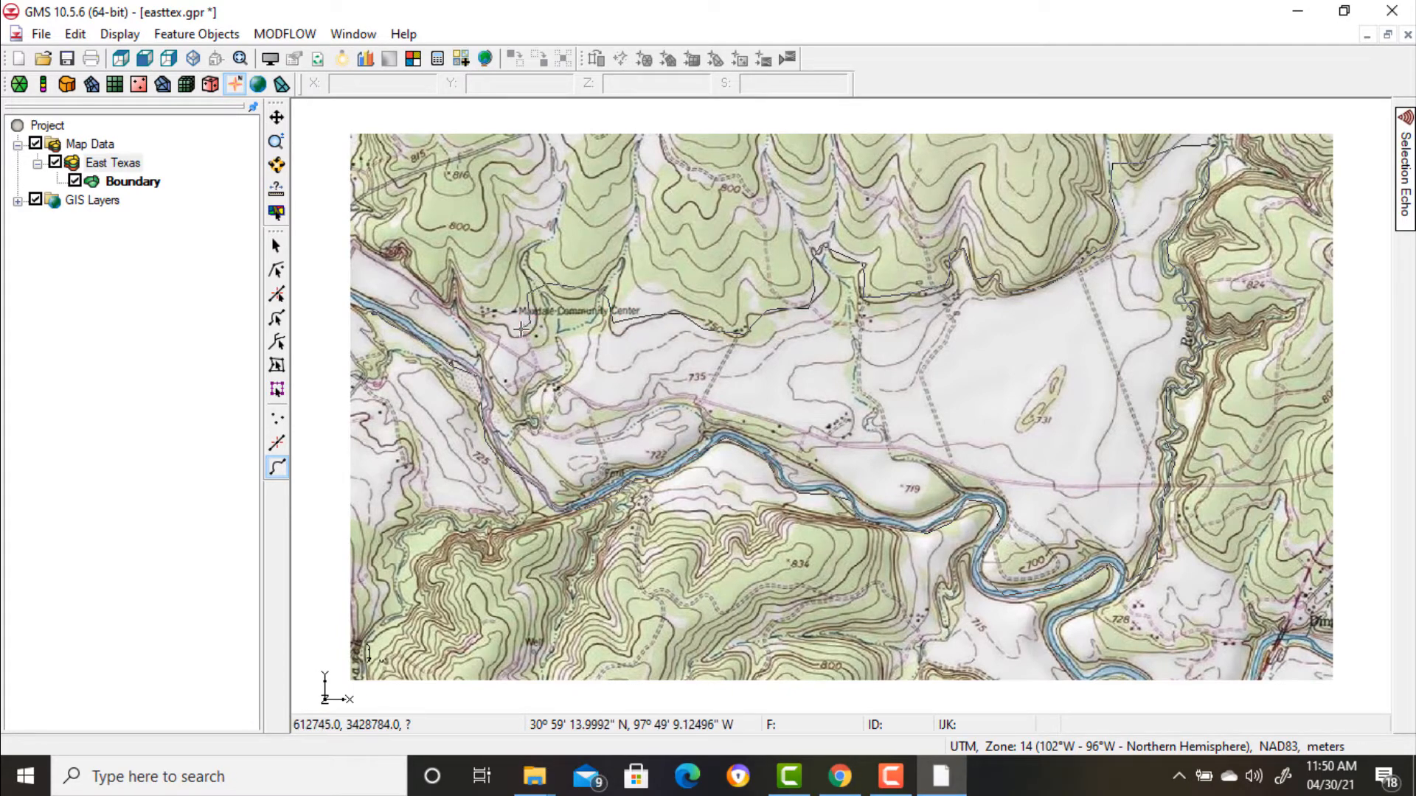
pyautogui.click(521, 328)
pyautogui.click(495, 320)
pyautogui.click(479, 313)
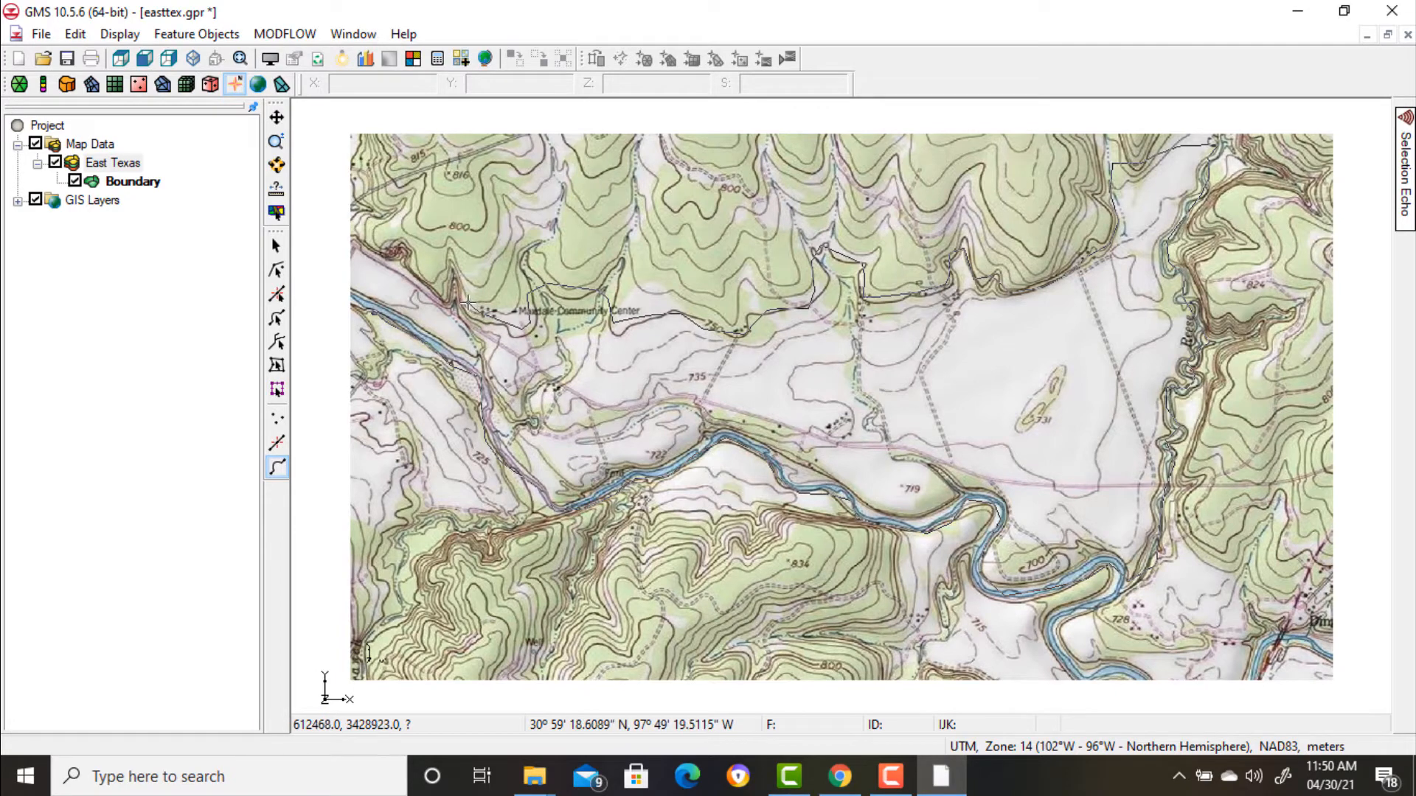
pyautogui.click(470, 304)
pyautogui.click(464, 289)
pyautogui.click(458, 301)
pyautogui.click(447, 300)
pyautogui.click(435, 292)
pyautogui.click(425, 279)
pyautogui.click(413, 264)
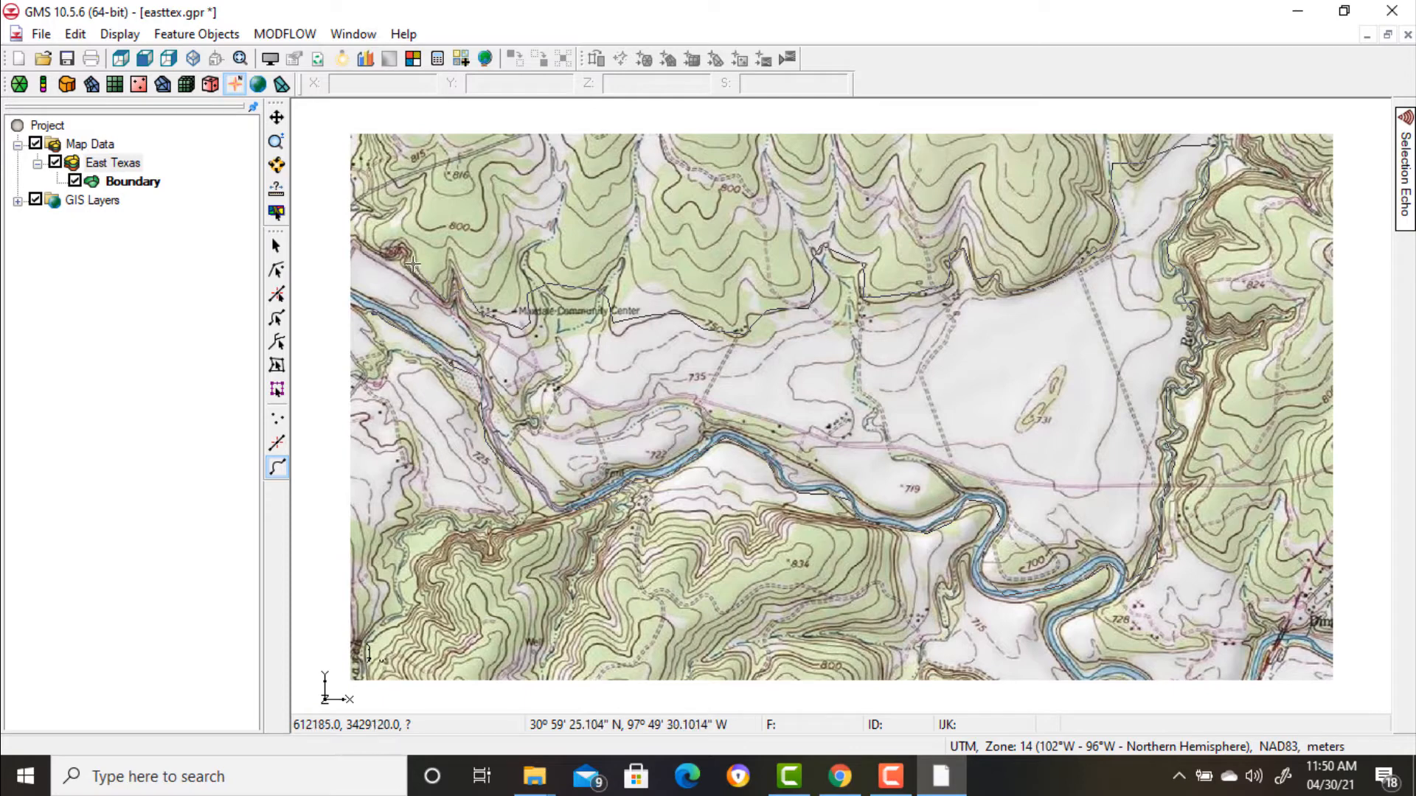
pyautogui.click(374, 311)
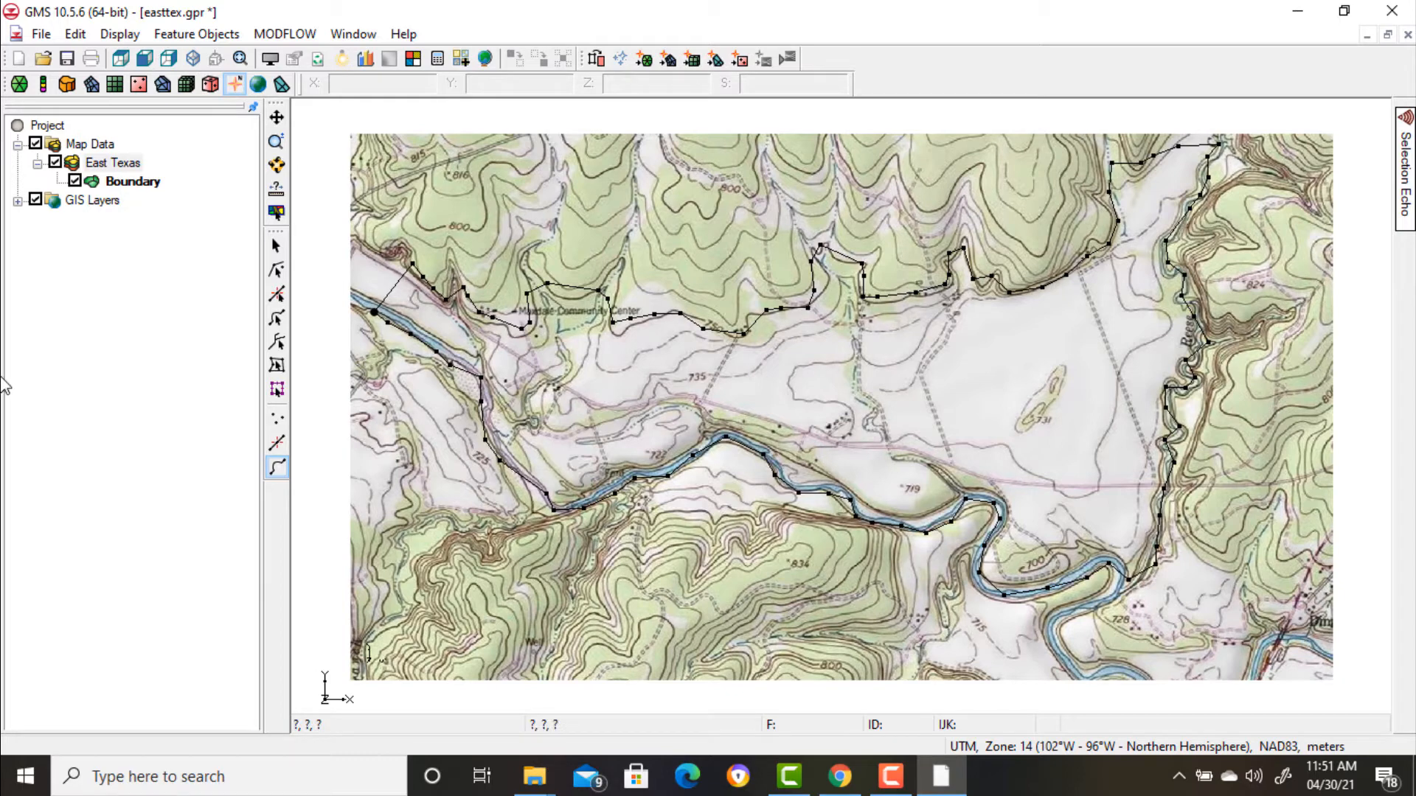
# - Duplicate the Boundary coverage and rename the copy as Sources & Sinks
pyautogui.rightClick(139, 187)
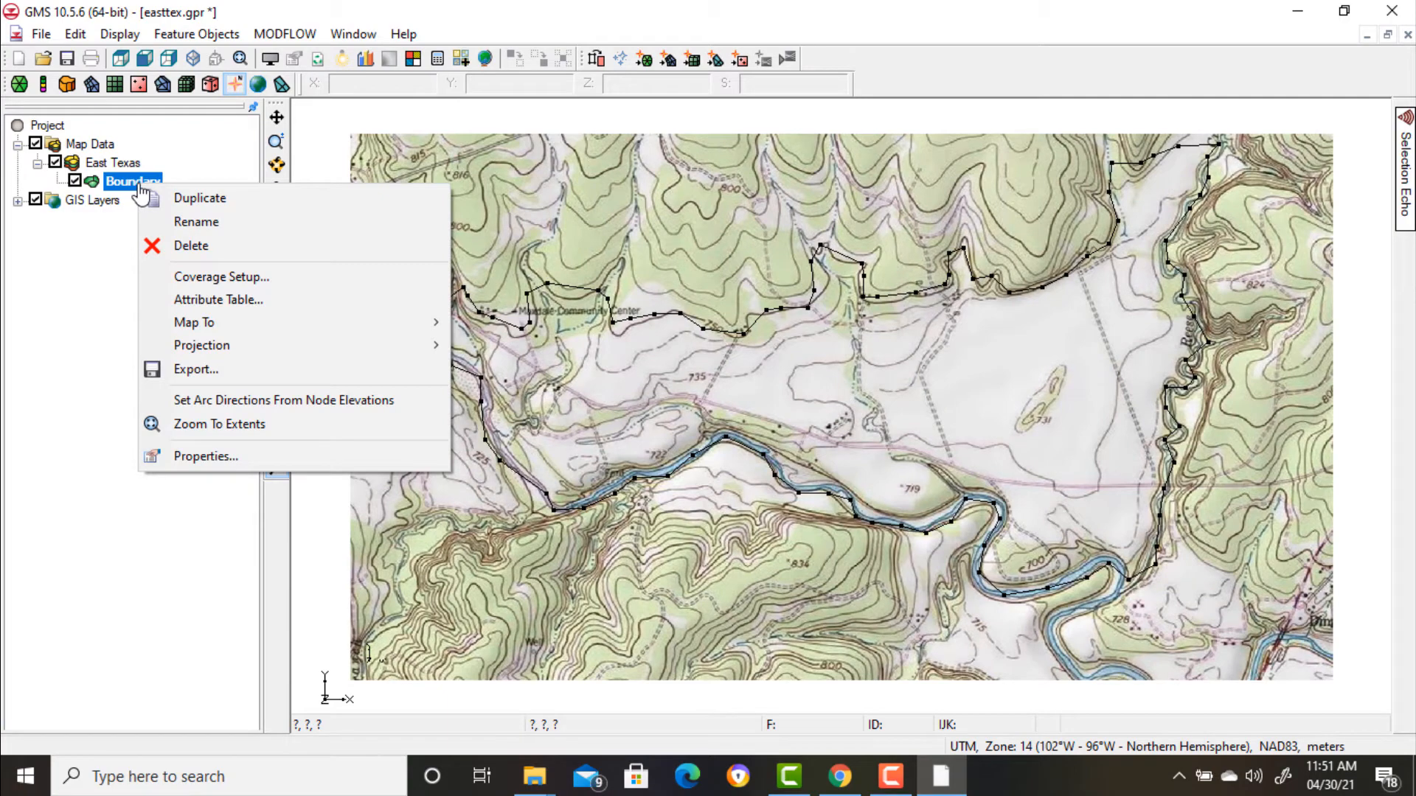
pyautogui.click(229, 192)
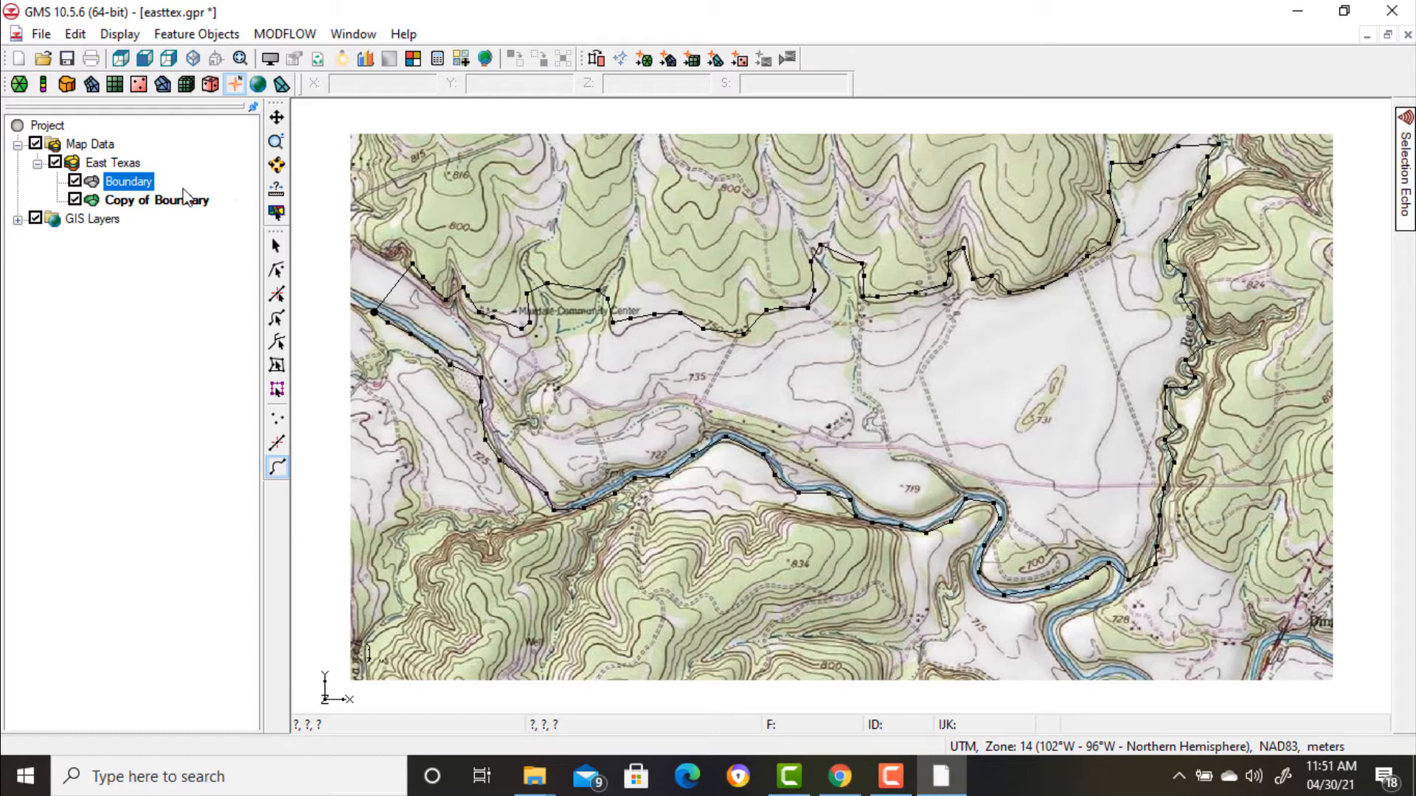
pyautogui.rightClick(185, 214)
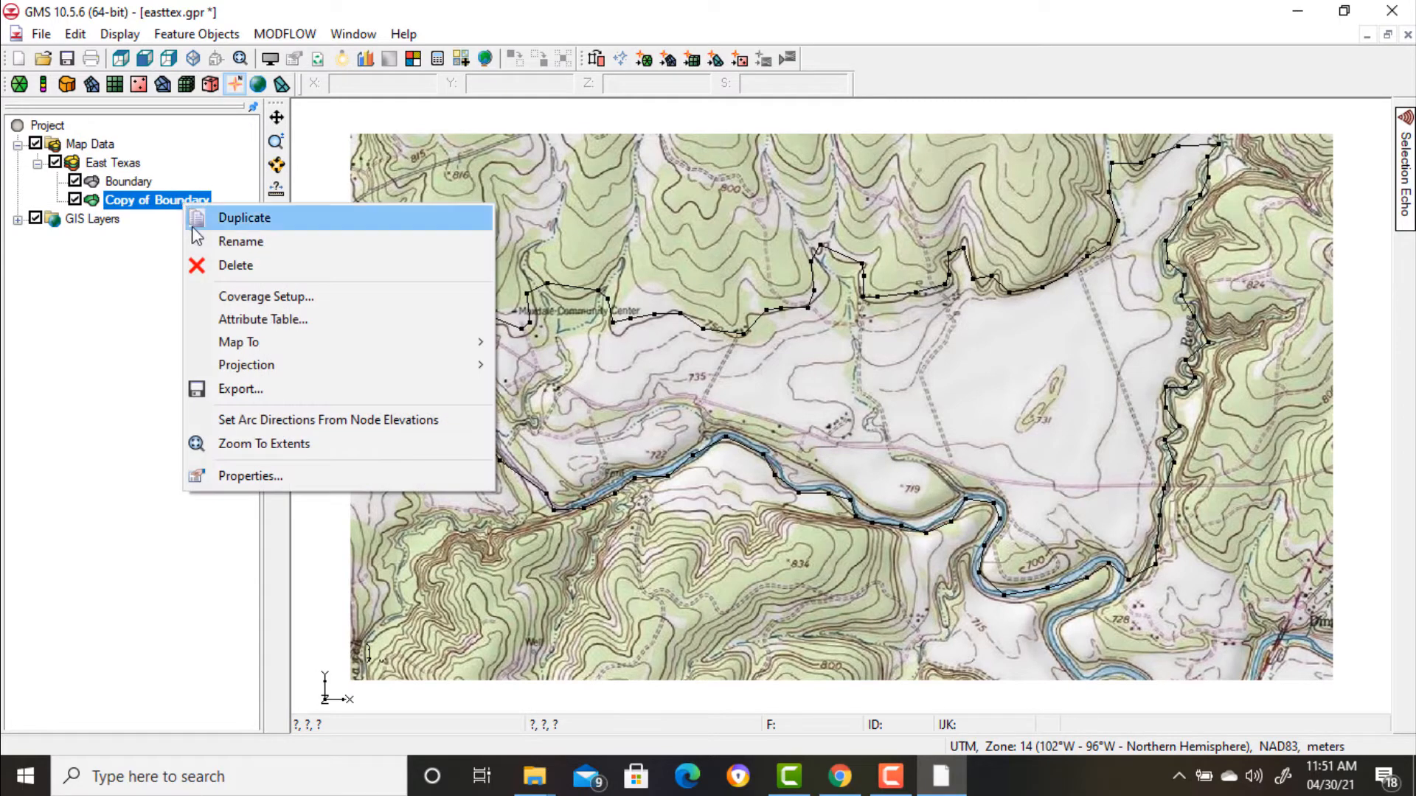
pyautogui.click(303, 244)
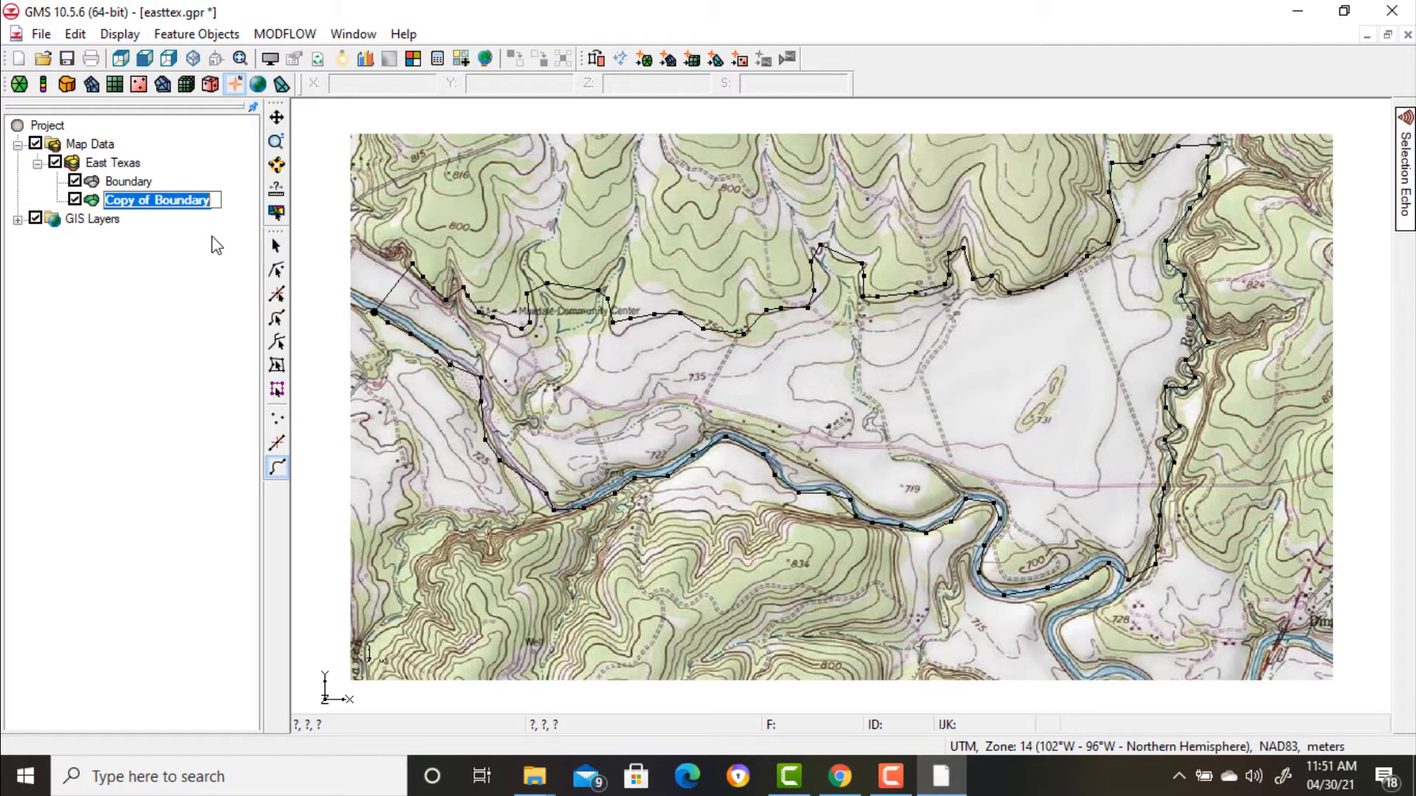
pyautogui.write('S')
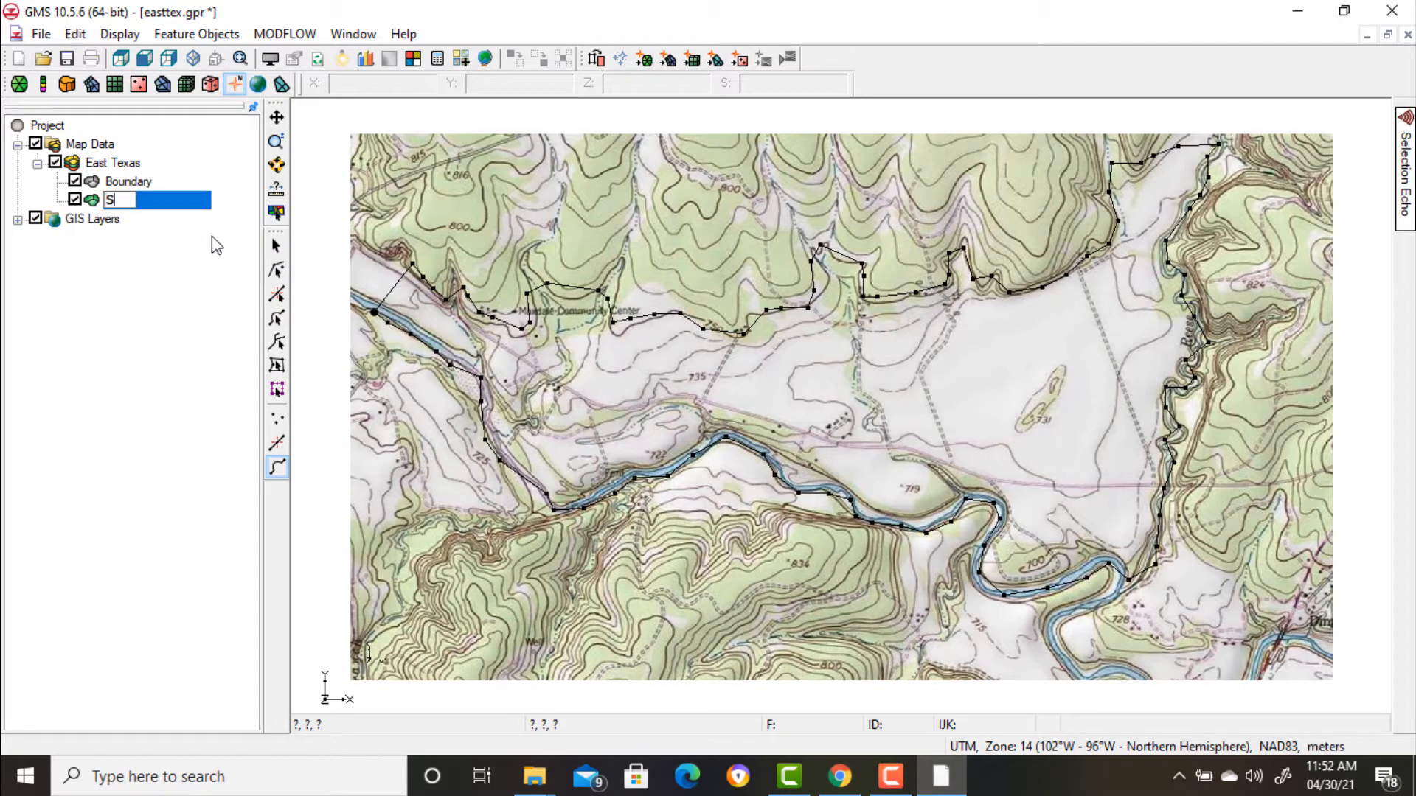
pyautogui.write('ources & Sinks')
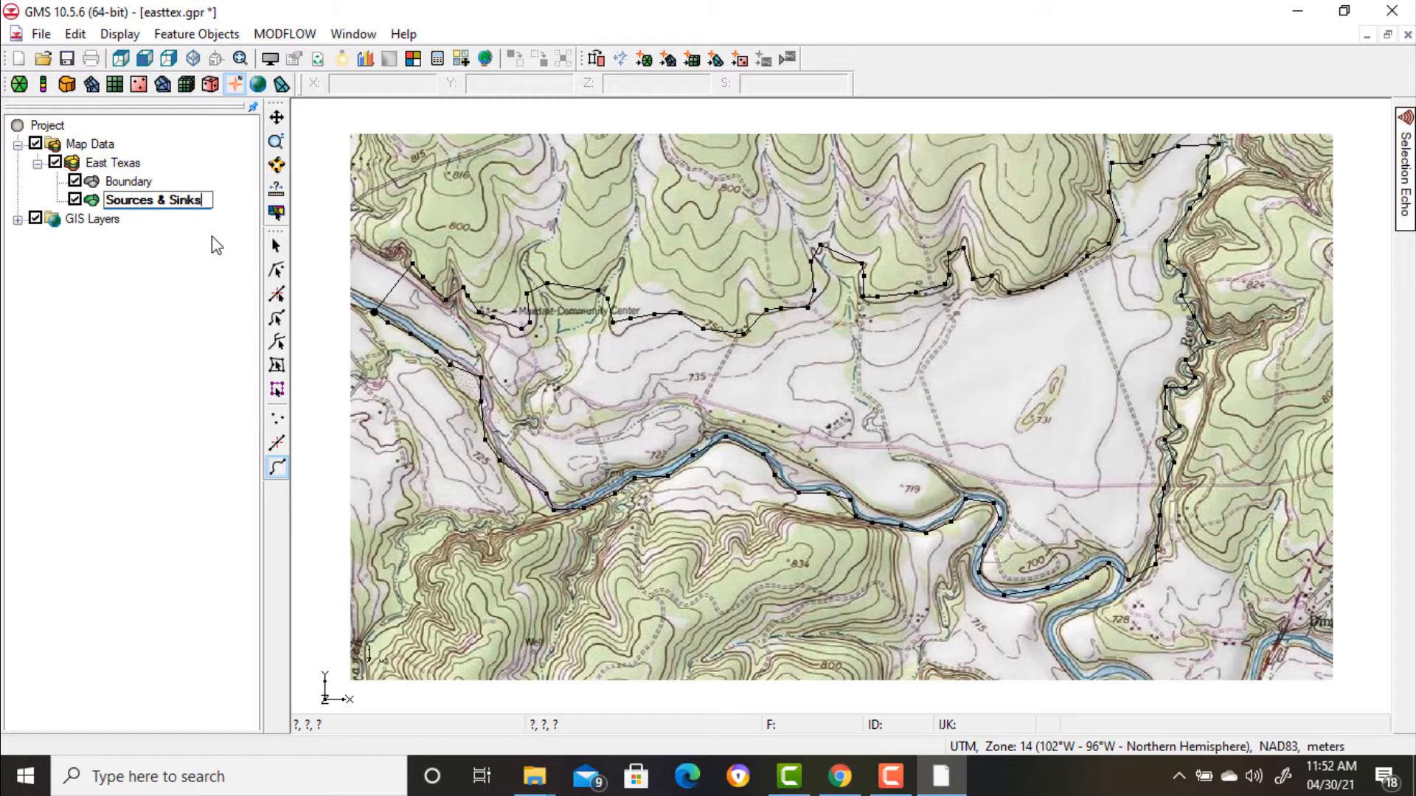
pyautogui.press('Return')
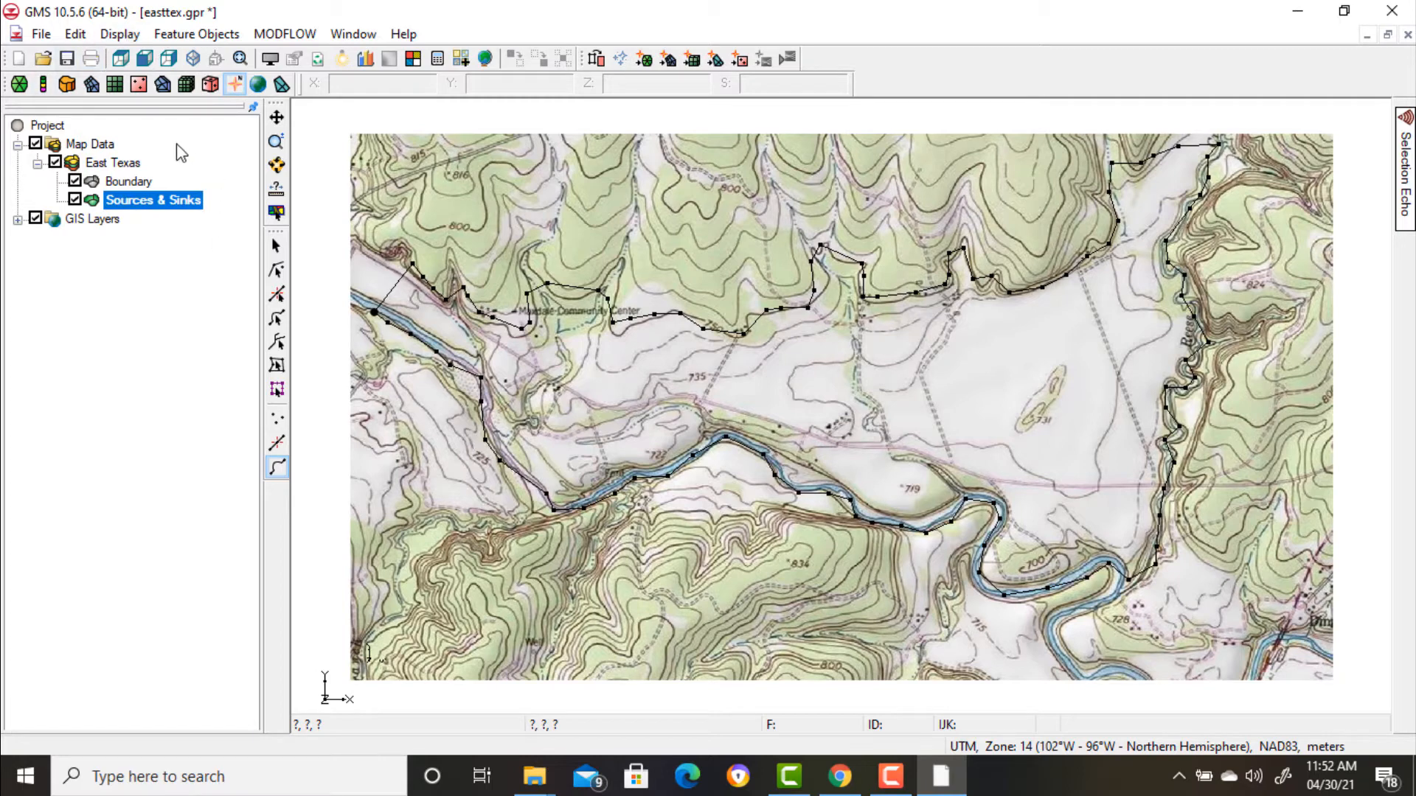
# - Enable the Wells, Refinement, Specified Head (CHD) and Drain types in the coverage setup of Sources & Sinks
pyautogui.rightClick(180, 200)
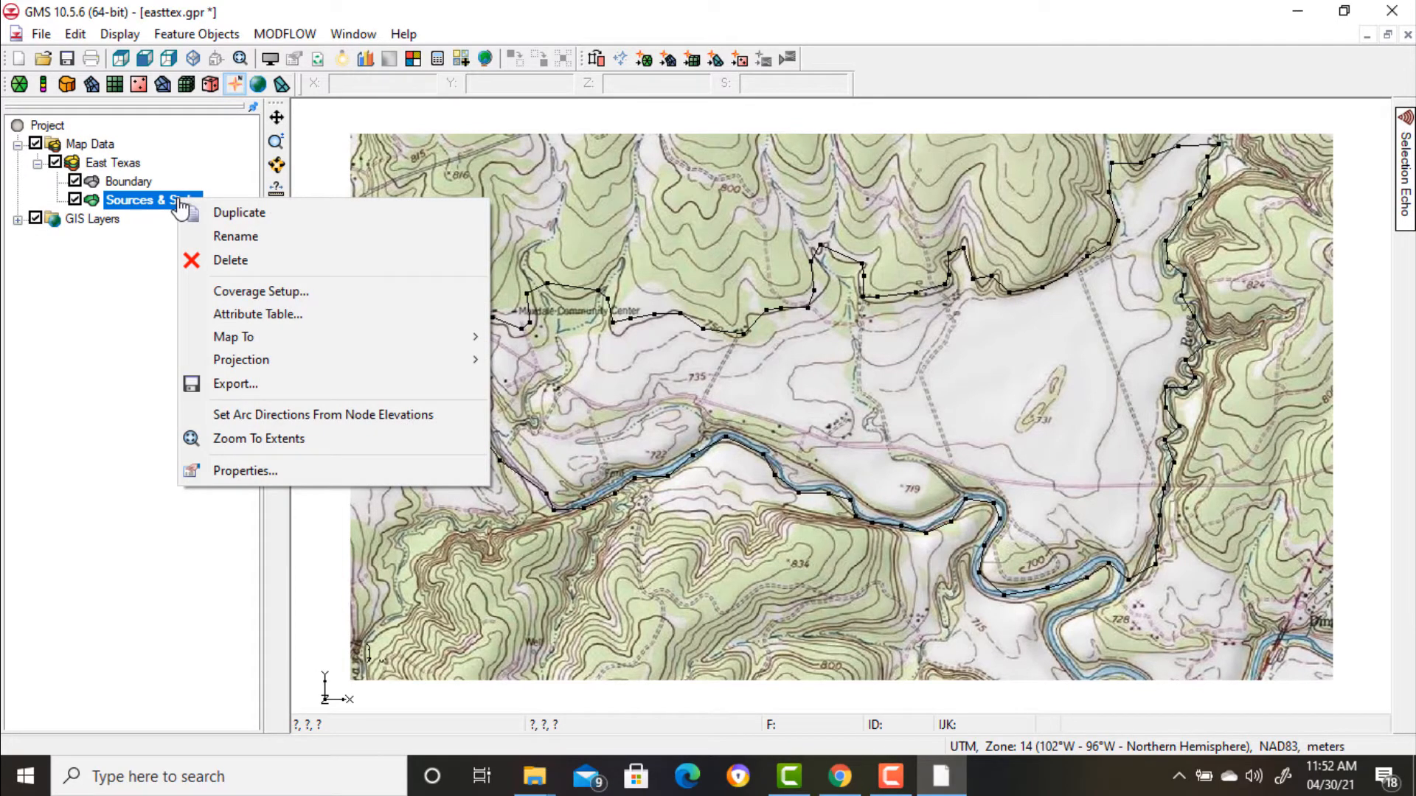
pyautogui.click(305, 291)
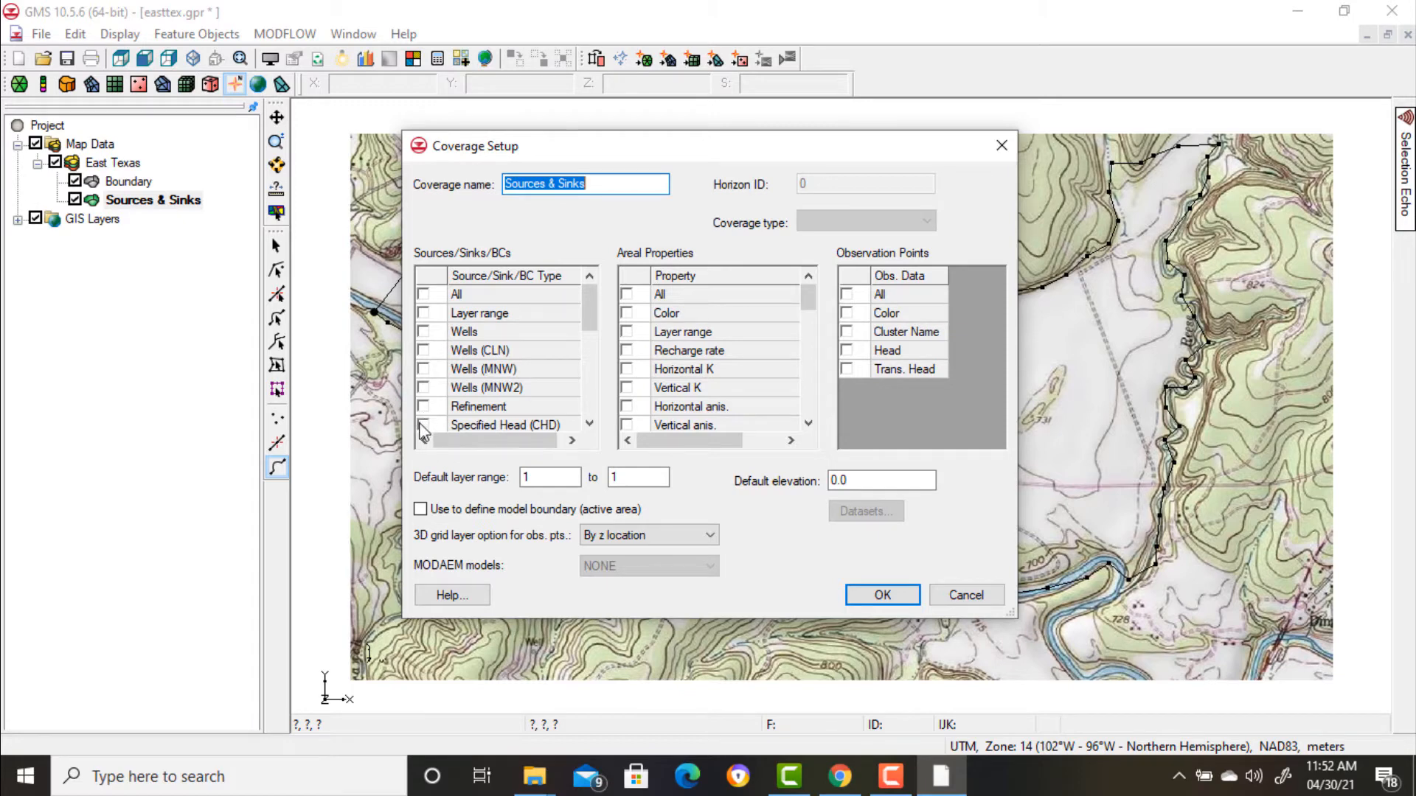
pyautogui.click(424, 332)
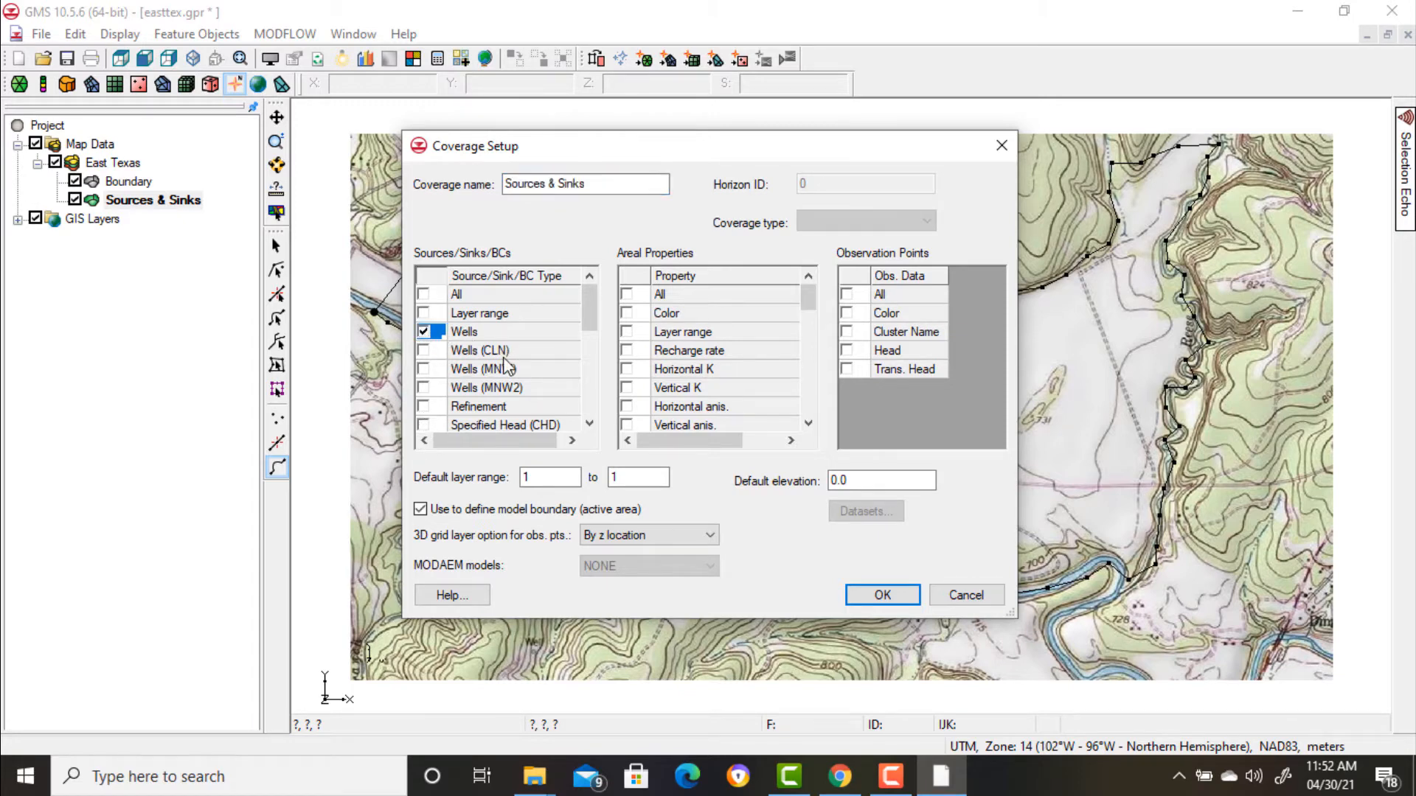
pyautogui.scroll(-1, 497, 364)
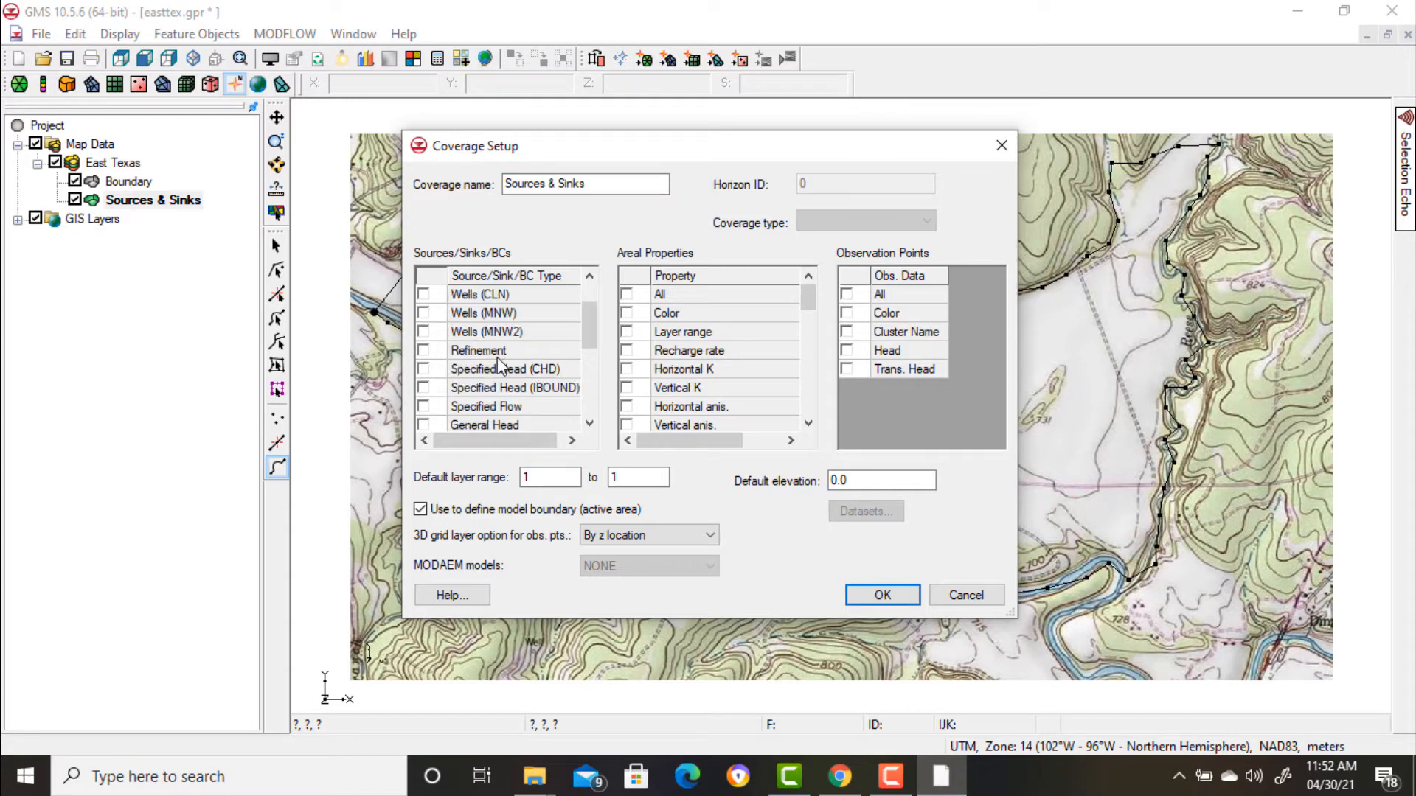
pyautogui.click(424, 351)
pyautogui.scroll(-1, 510, 365)
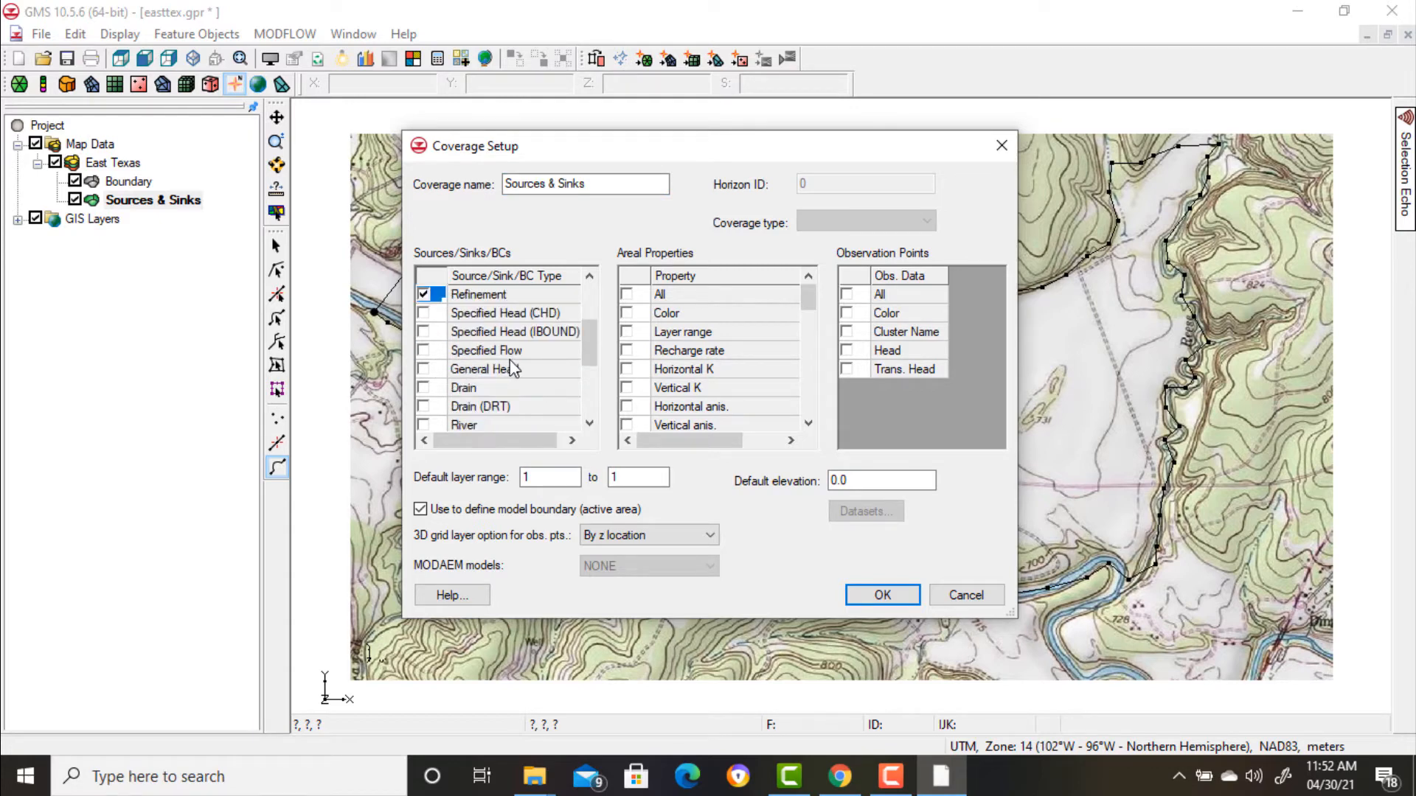
pyautogui.click(423, 313)
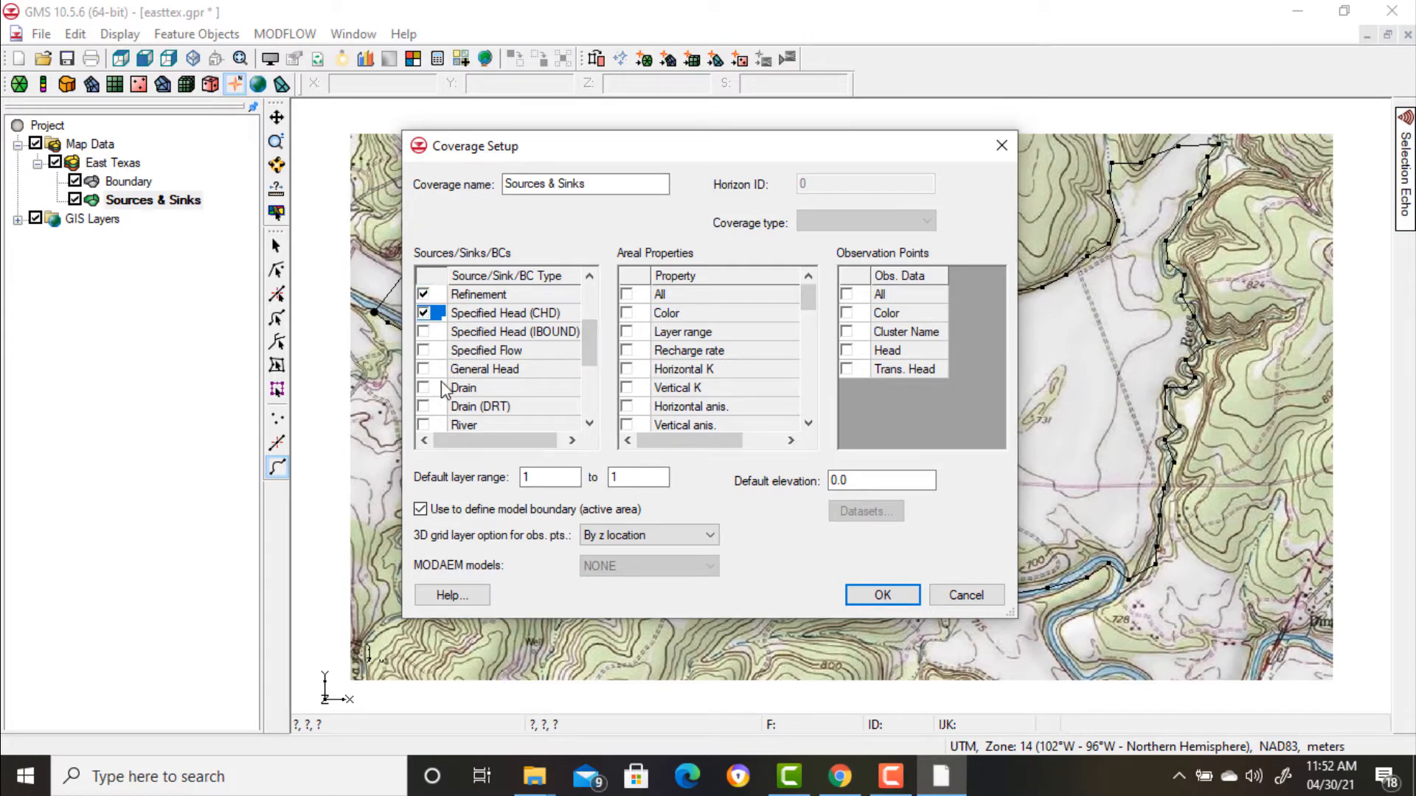
pyautogui.click(424, 388)
pyautogui.click(883, 595)
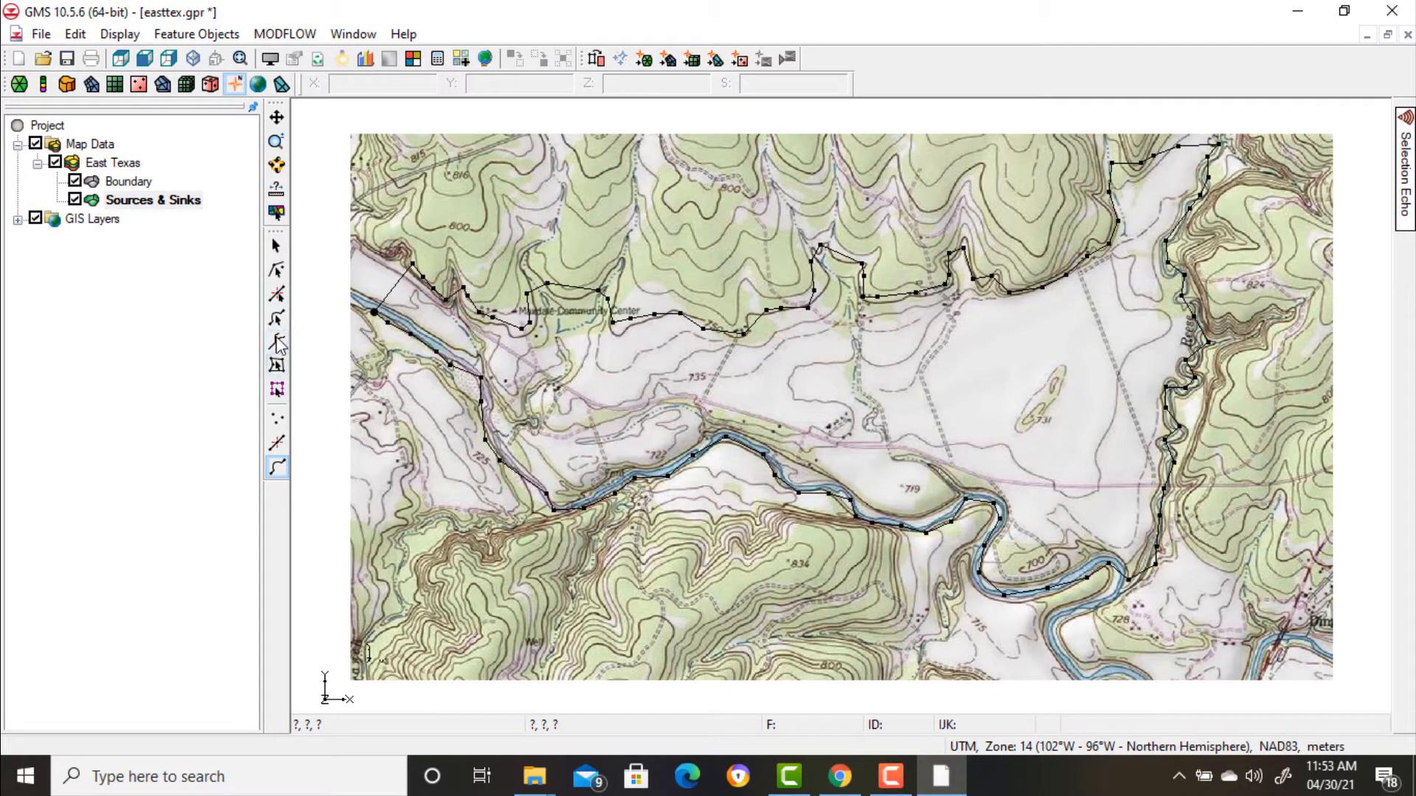
# - Convert the boundary vertices at the southeastern river-creek junction and at the creek's northeastern end into nodes
pyautogui.click(278, 294)
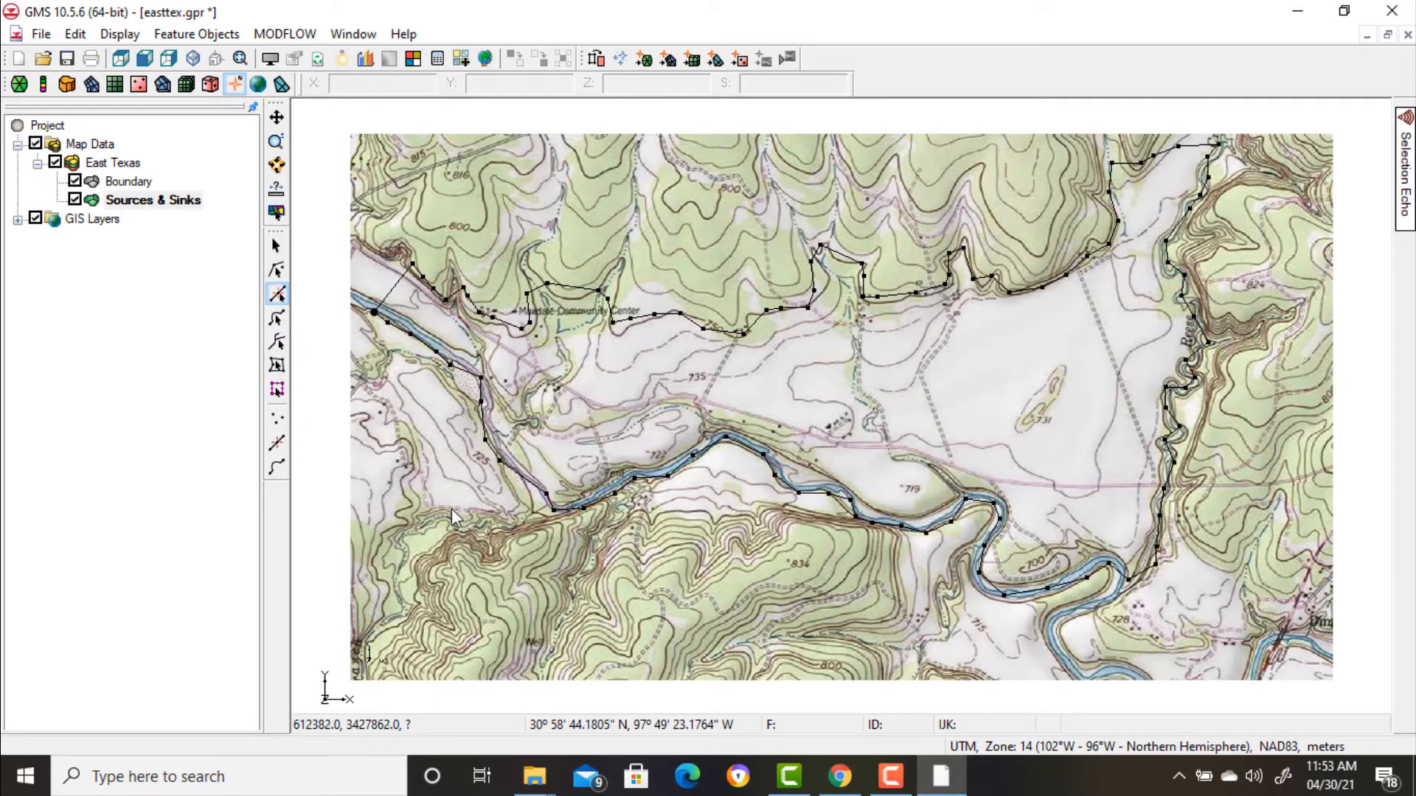
pyautogui.scroll(-1, 618, 566)
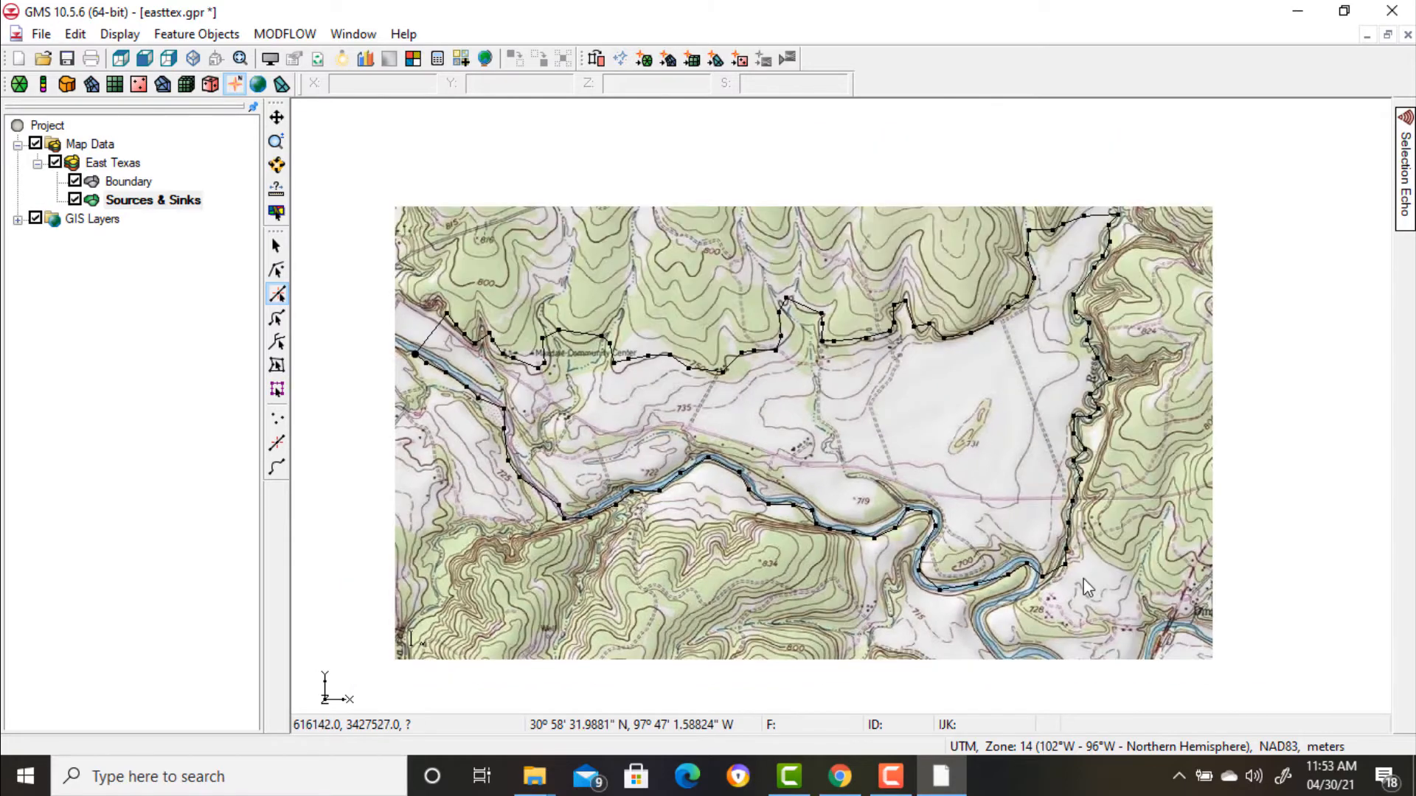
pyautogui.click(1043, 577)
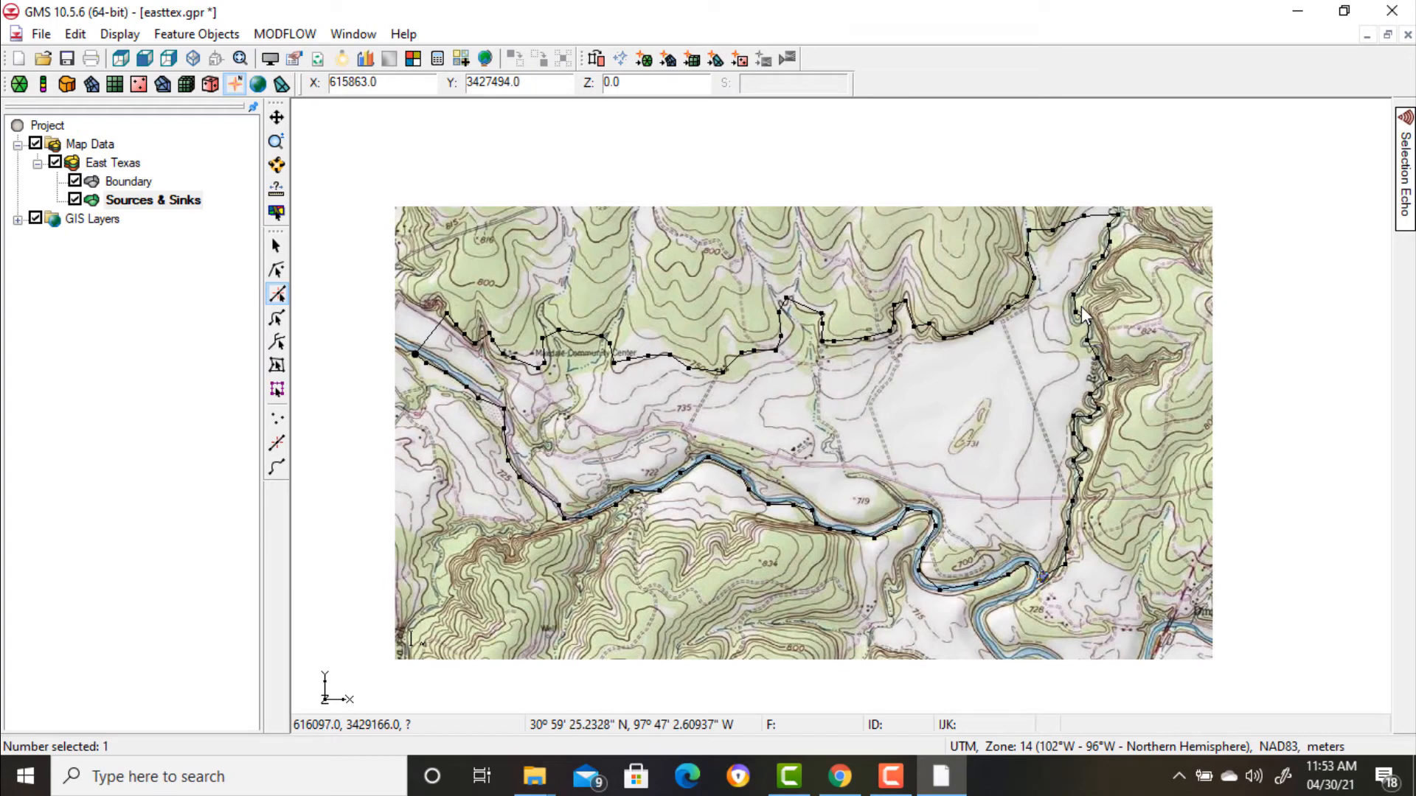
pyautogui.keyDown('shift'); pyautogui.click(1118, 215); pyautogui.keyUp('shift')
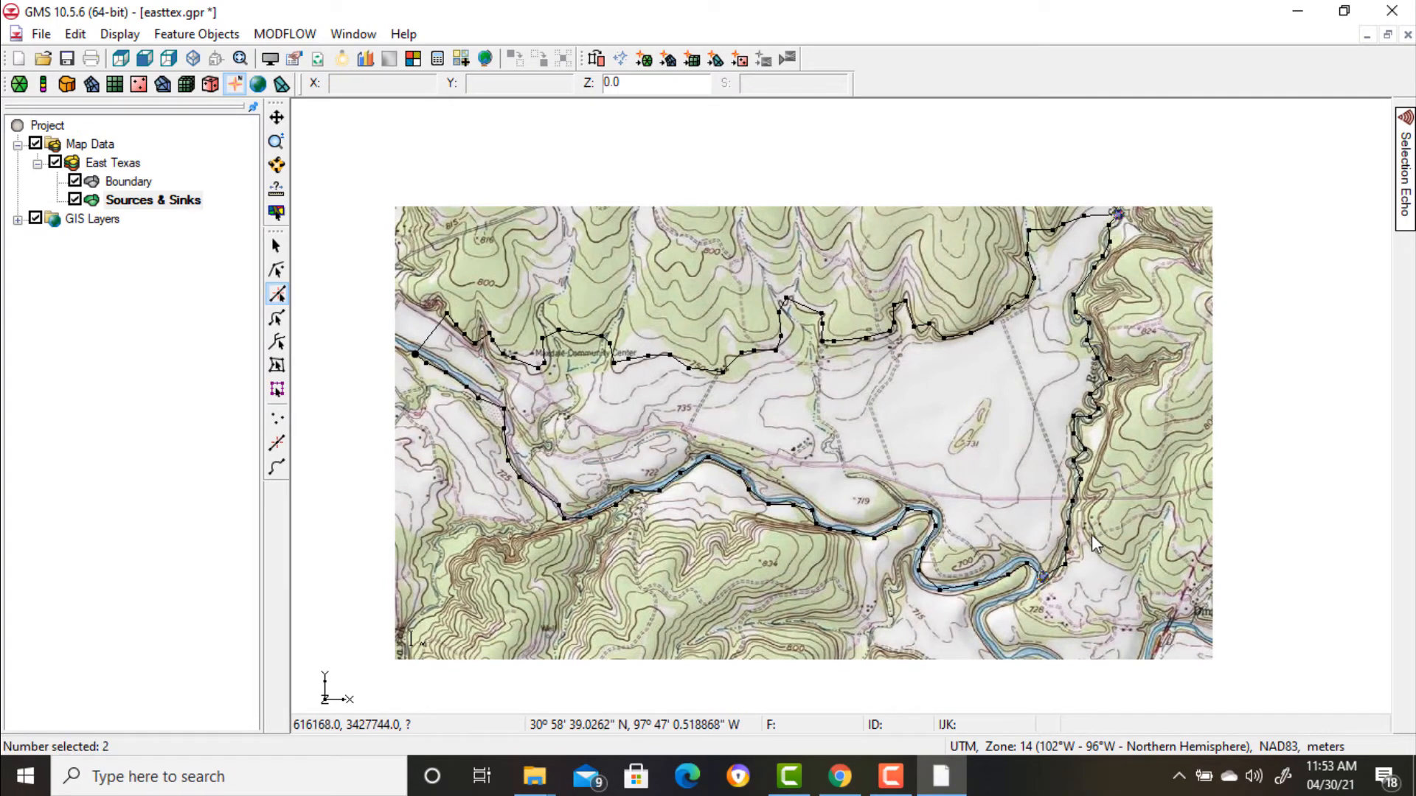
pyautogui.rightClick(1041, 576)
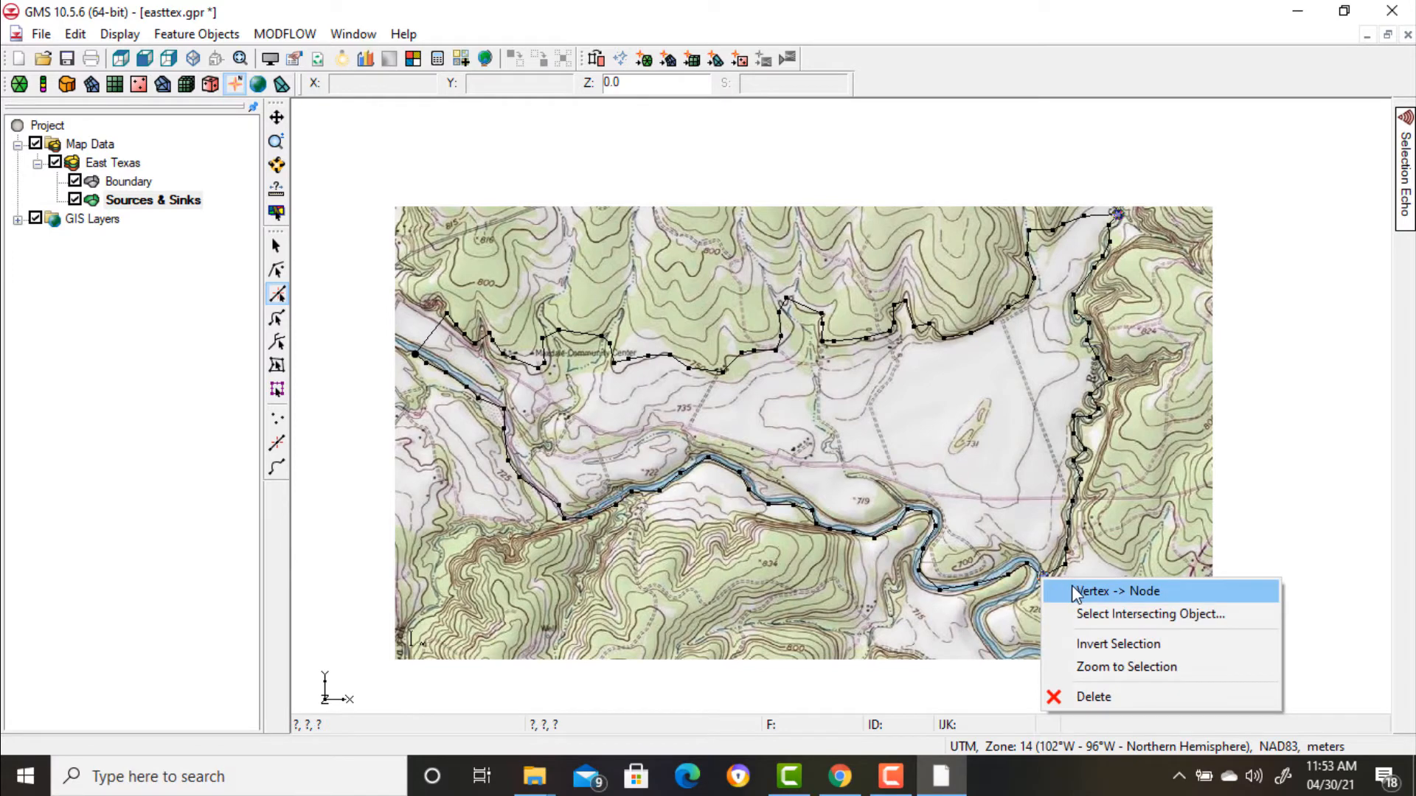
pyautogui.click(1132, 586)
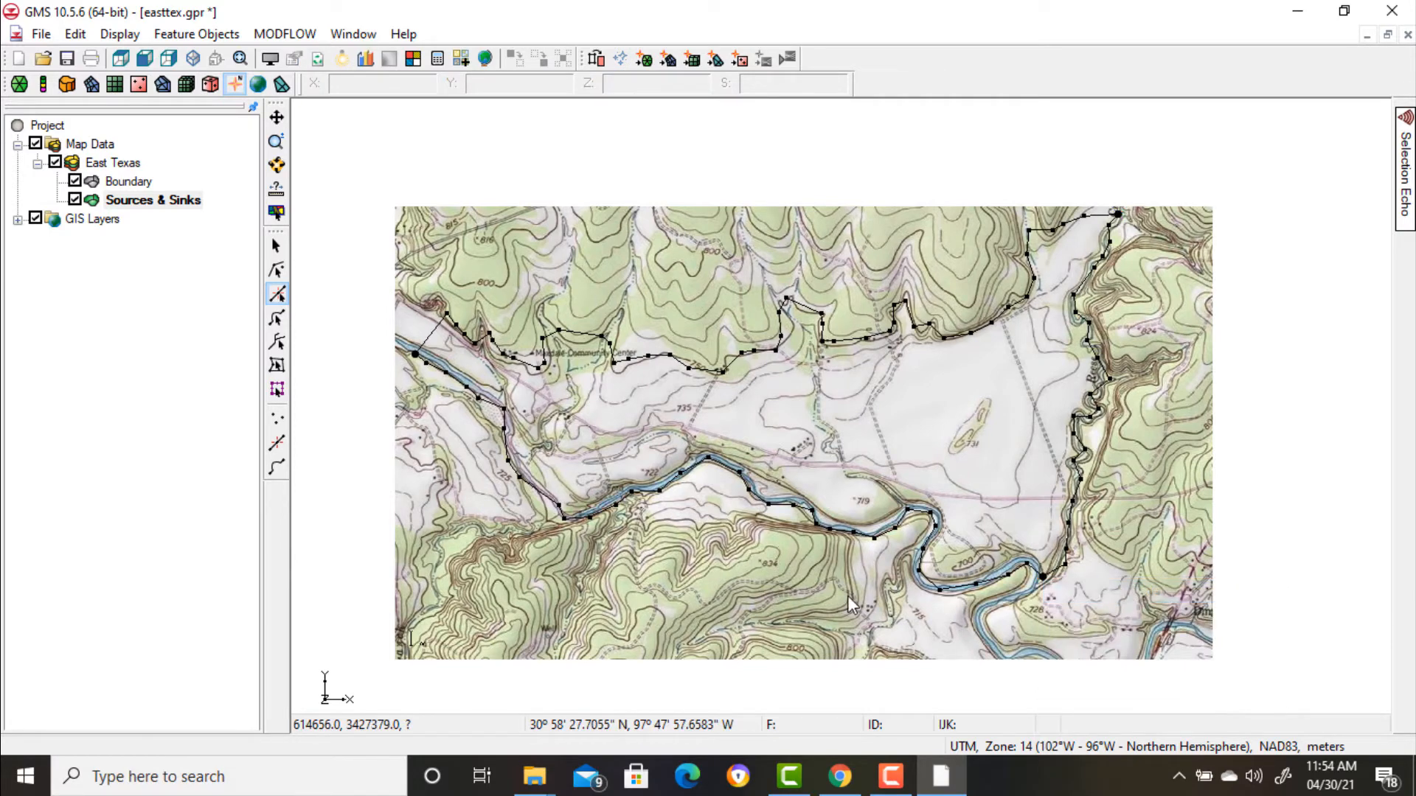
# - Assign the spec. head (CHD) type to both the southern river arc and the eastern creek arc in Sources & Sinks
pyautogui.click(272, 328)
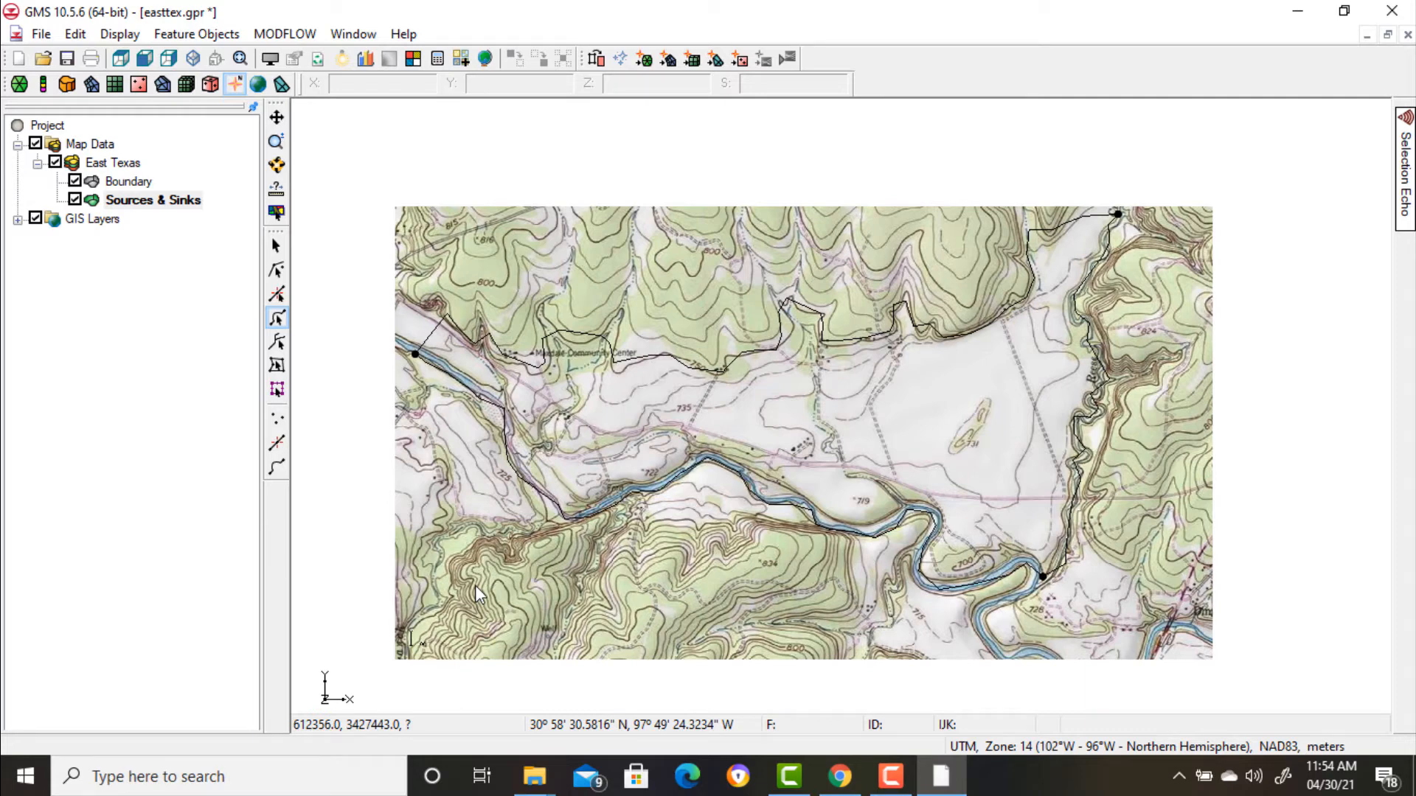
pyautogui.click(830, 525)
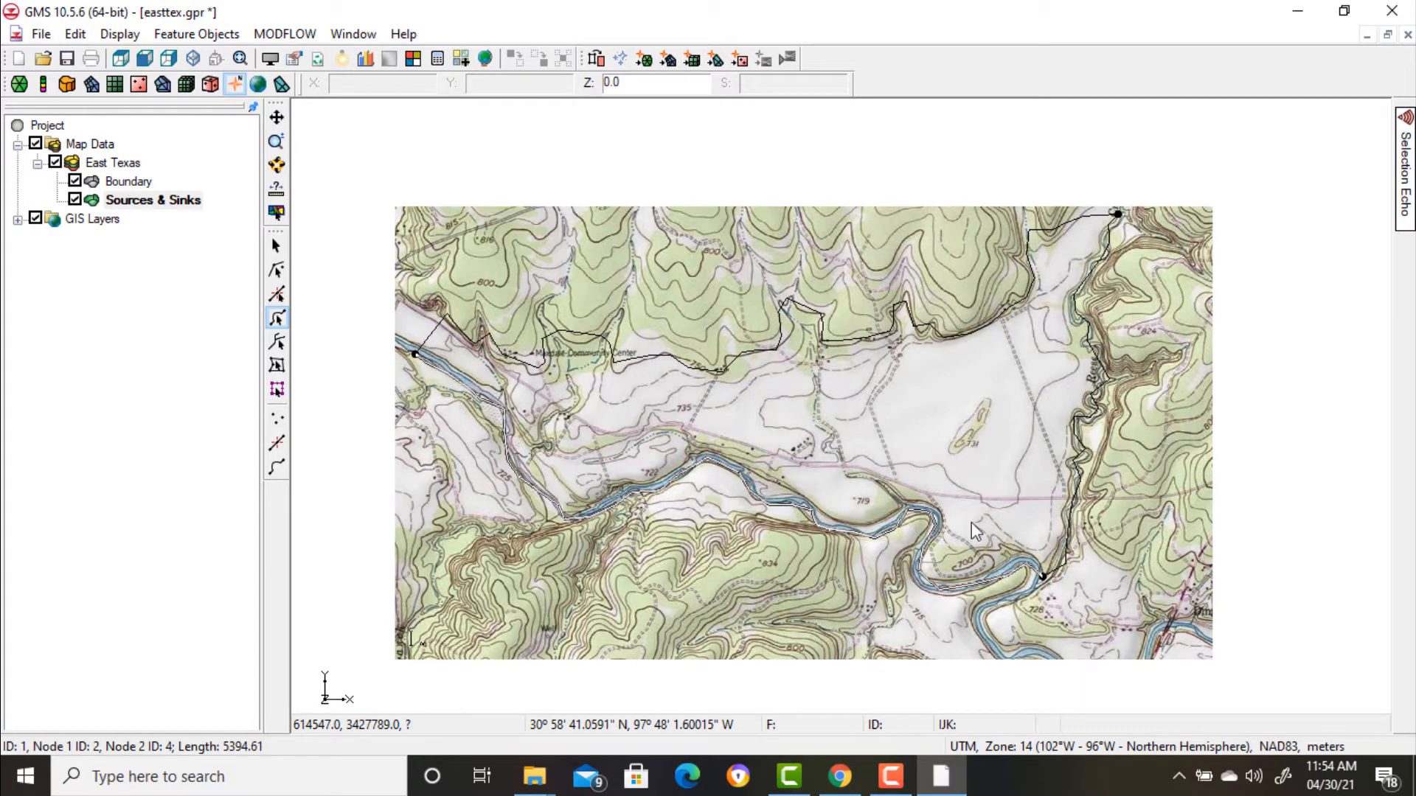
pyautogui.keyDown('shift'); pyautogui.click(1079, 493); pyautogui.keyUp('shift')
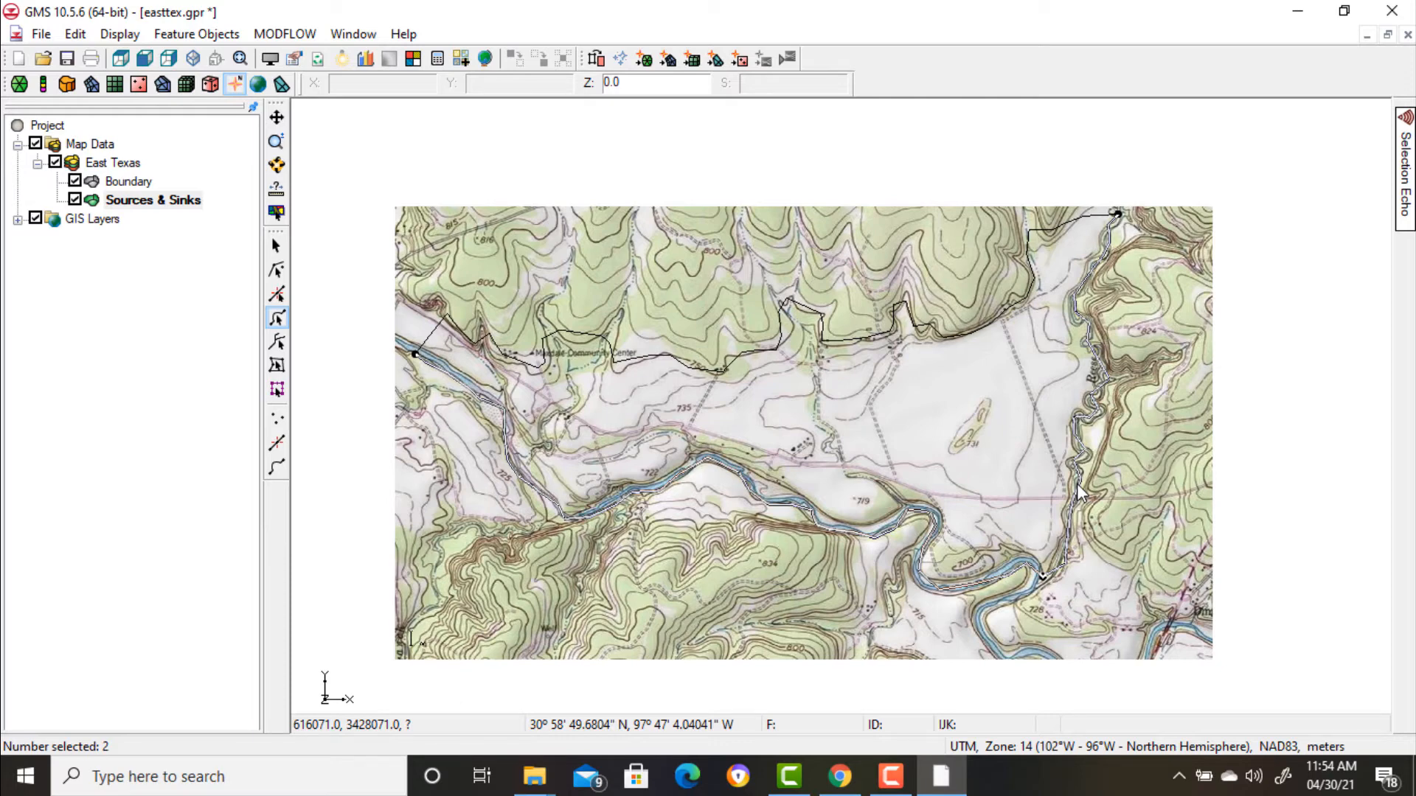
pyautogui.rightClick(1078, 493)
pyautogui.click(1172, 203)
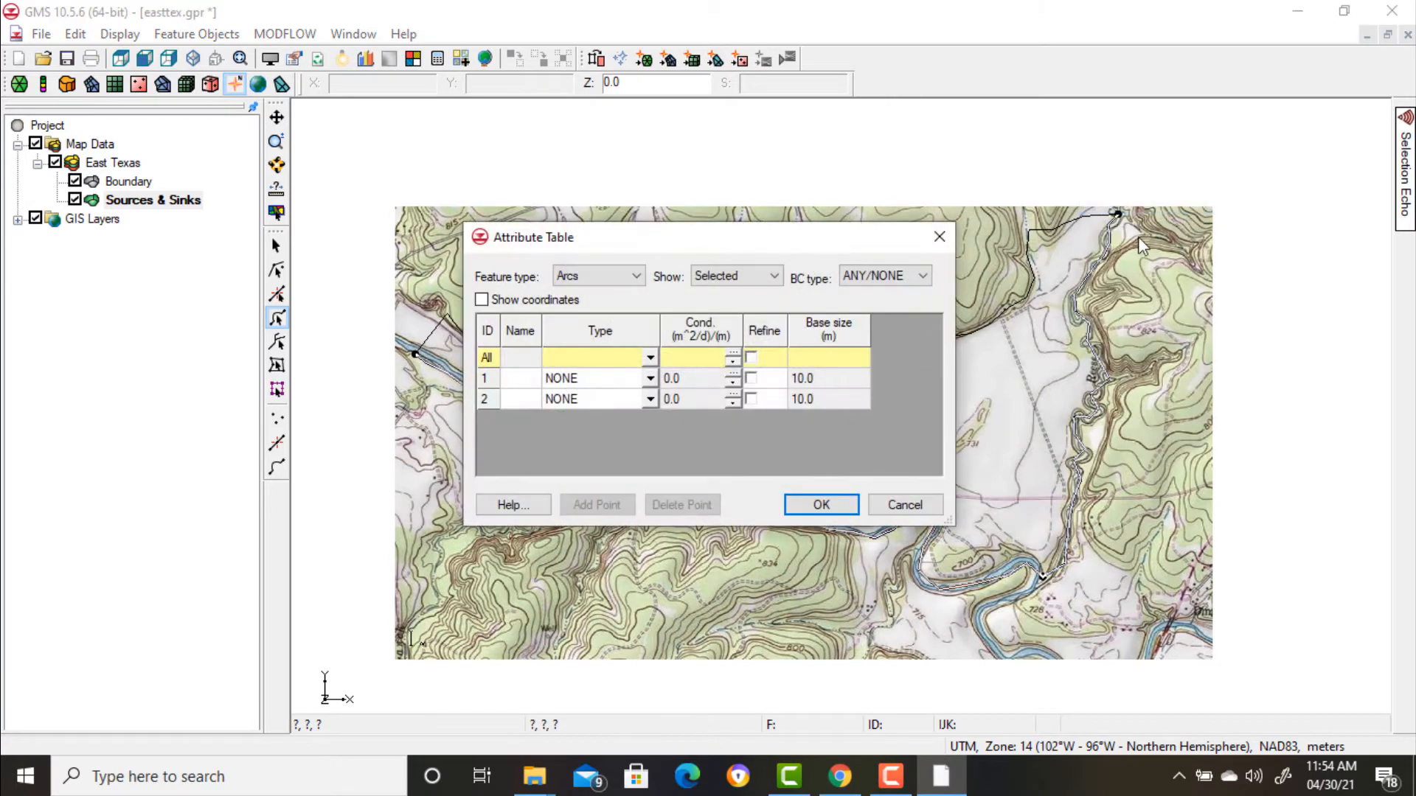
pyautogui.click(640, 360)
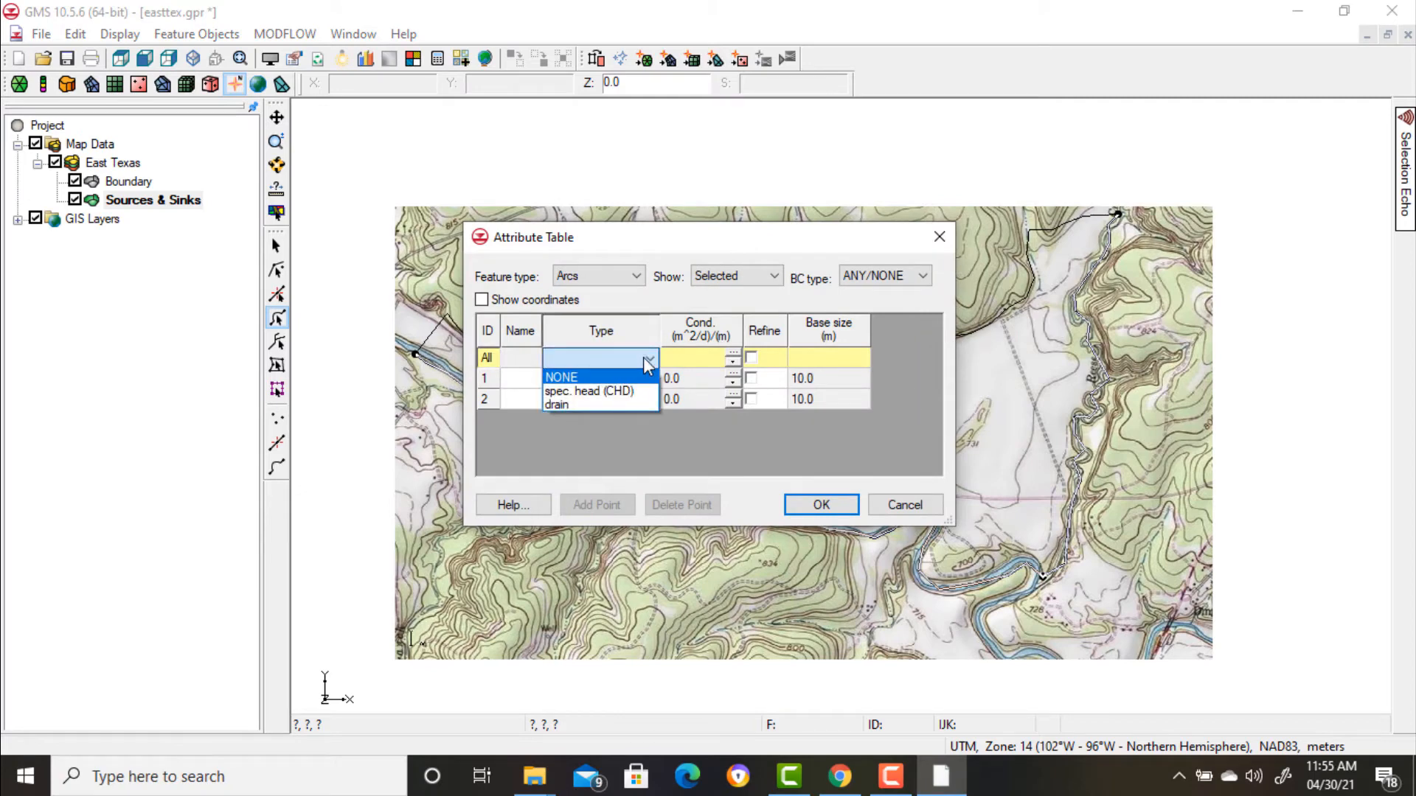
pyautogui.click(624, 392)
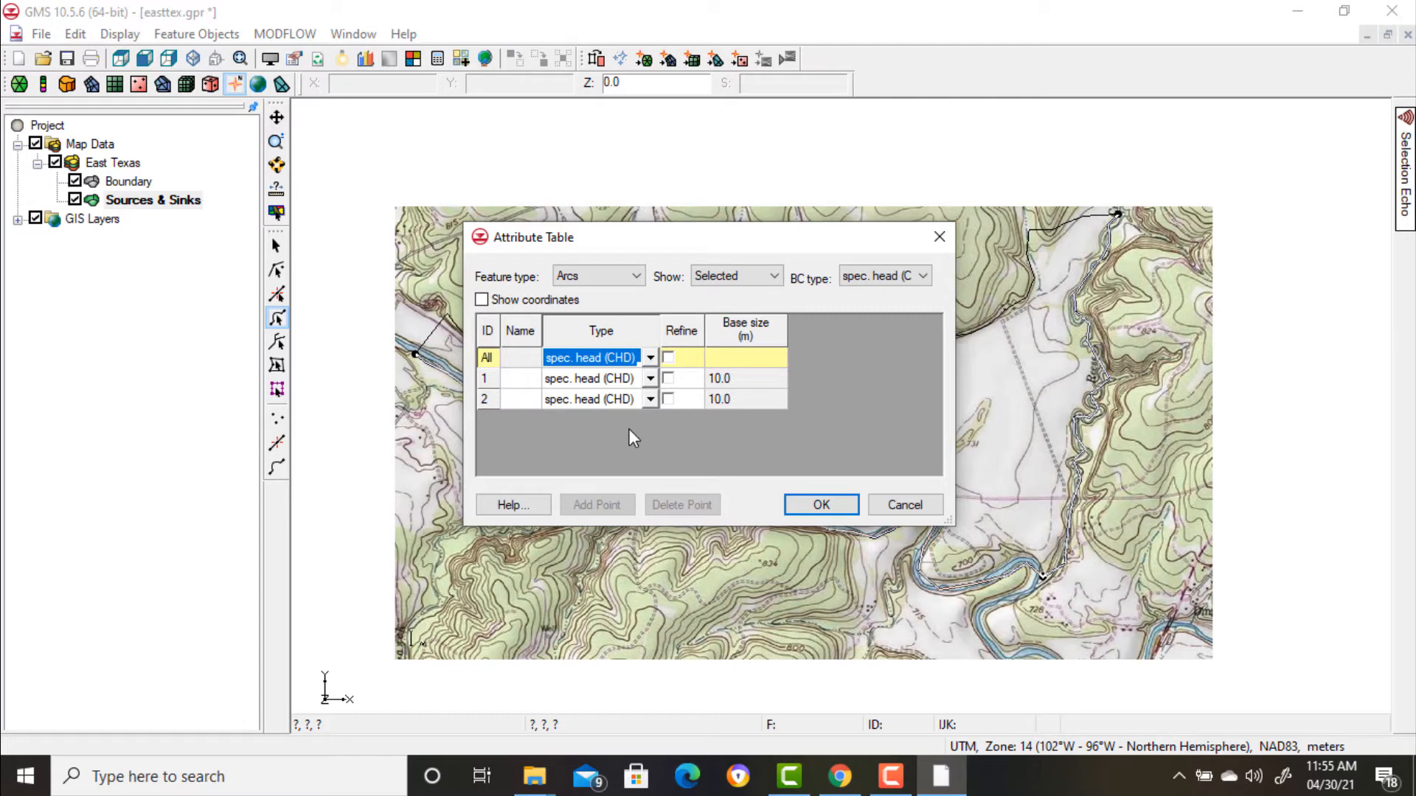
pyautogui.click(820, 504)
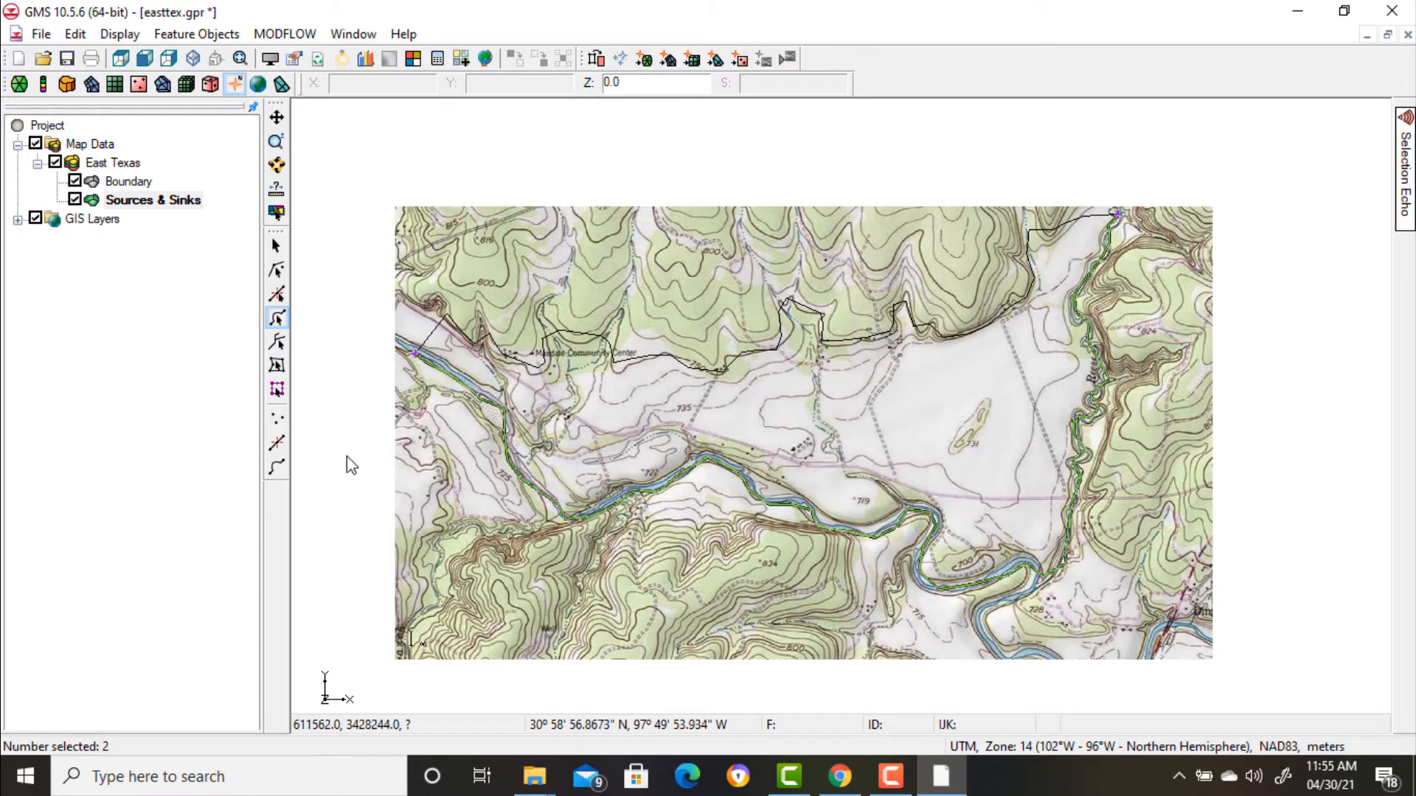
# - Set the specified head stage of the node at the river's western end to 212 m
pyautogui.scroll(-1, 681, 512)
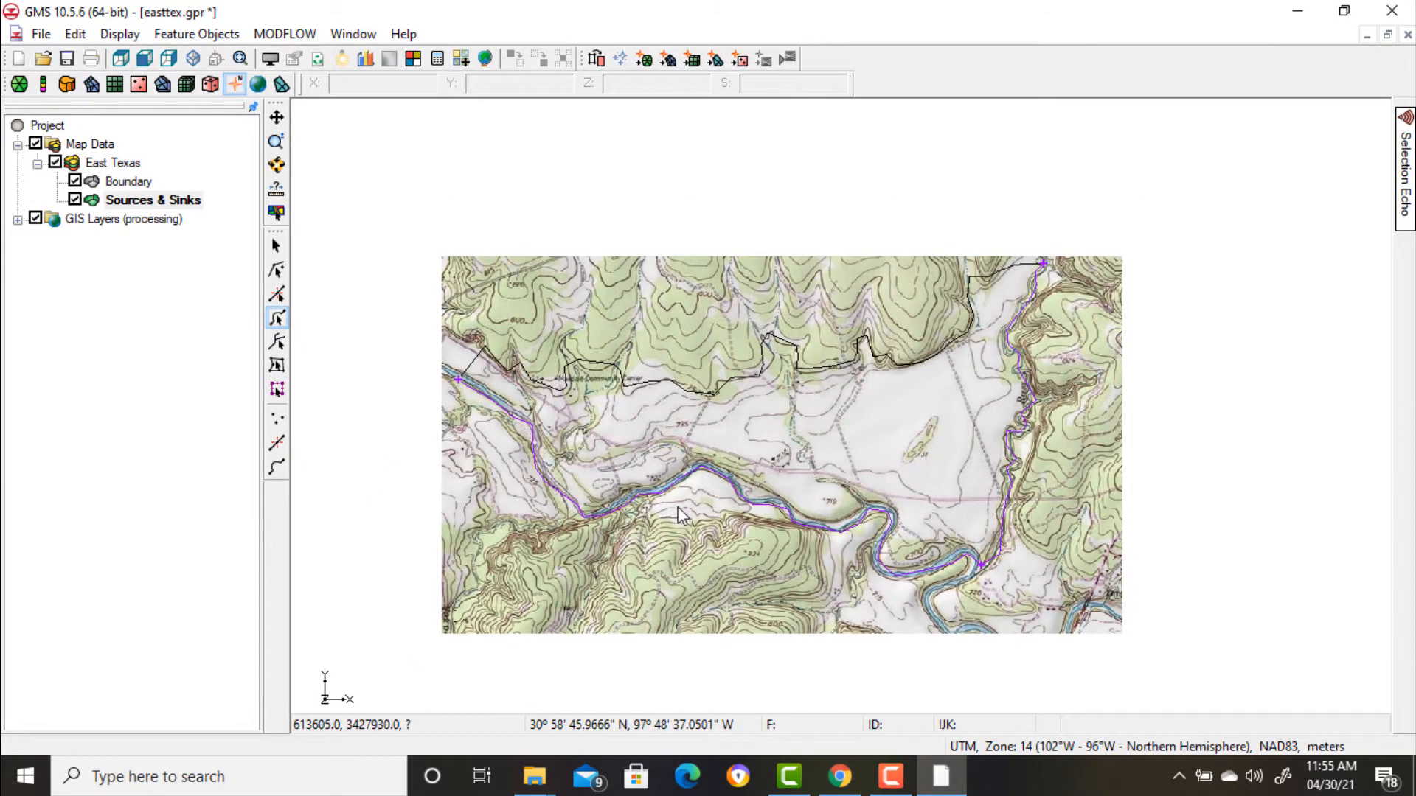
pyautogui.scroll(1, 681, 512)
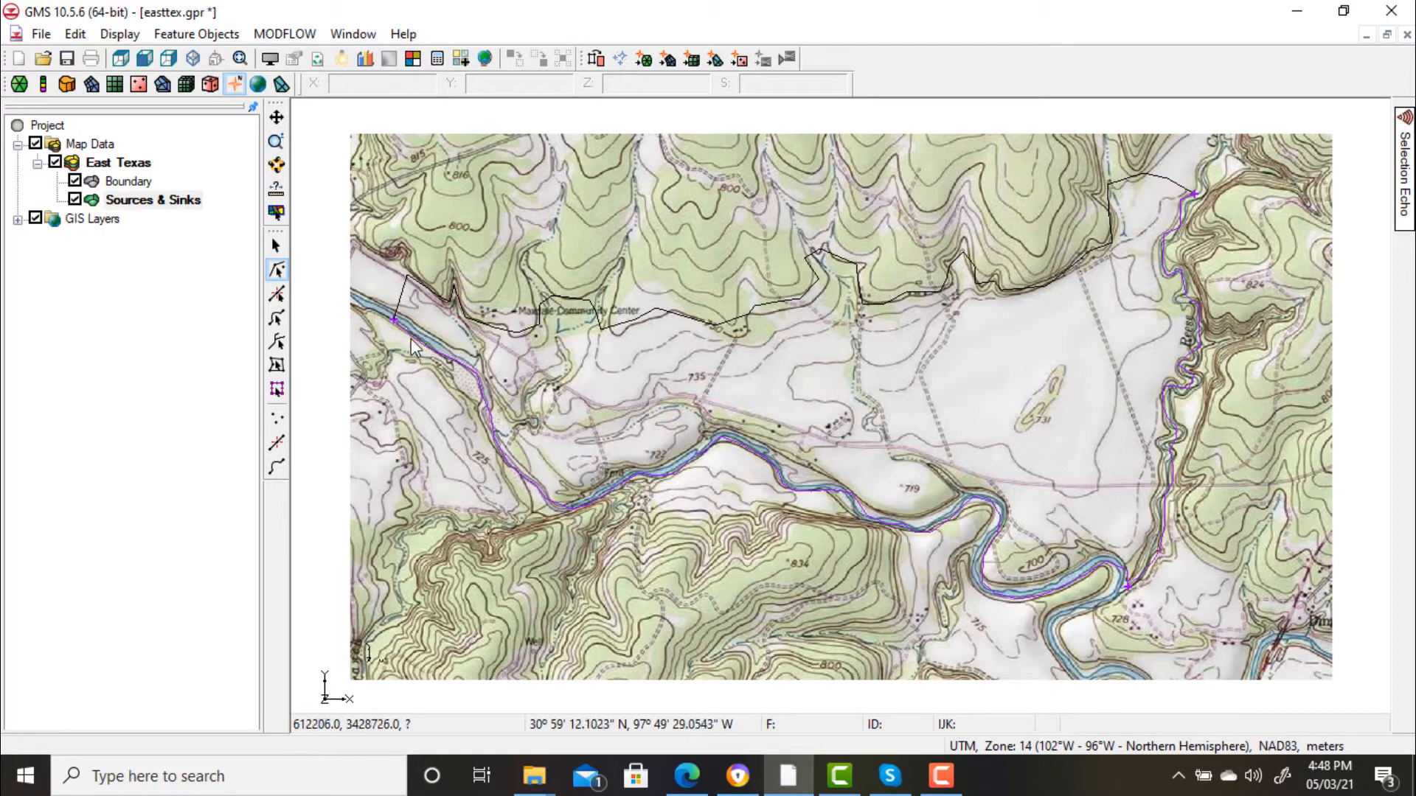
pyautogui.doubleClick(392, 320)
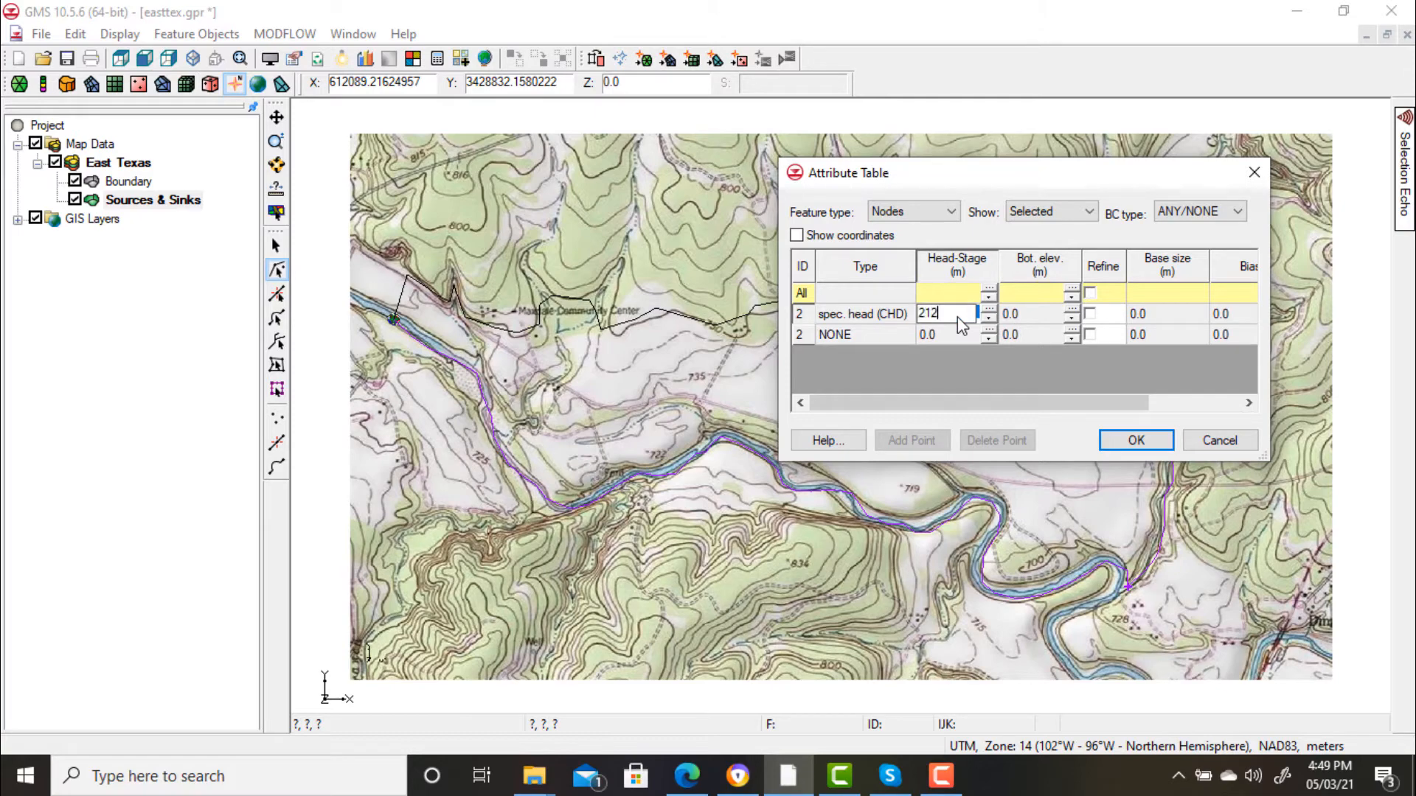
pyautogui.click(1134, 443)
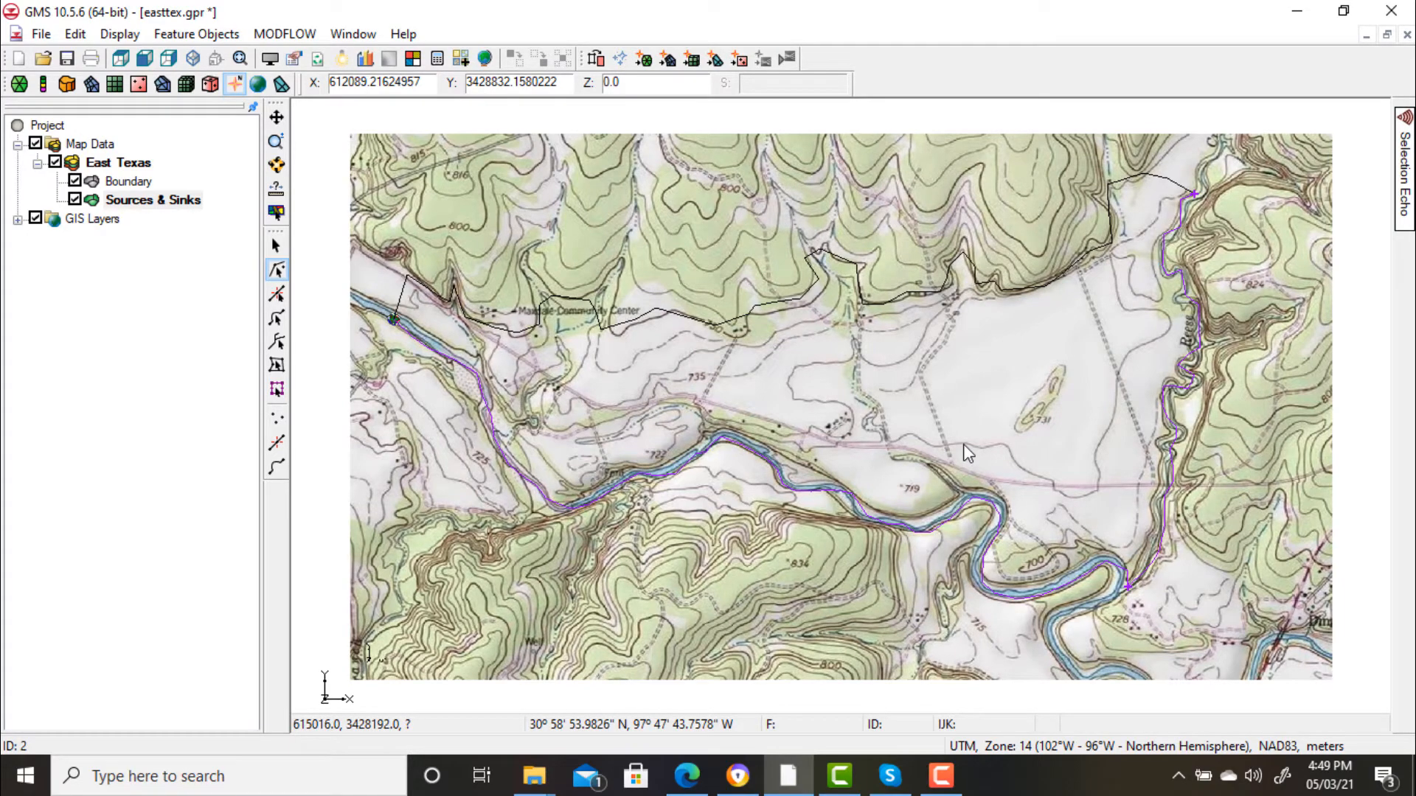
# - Set the head stage of the node at the southeastern river-creek junction to 208 m
pyautogui.doubleClick(1129, 588)
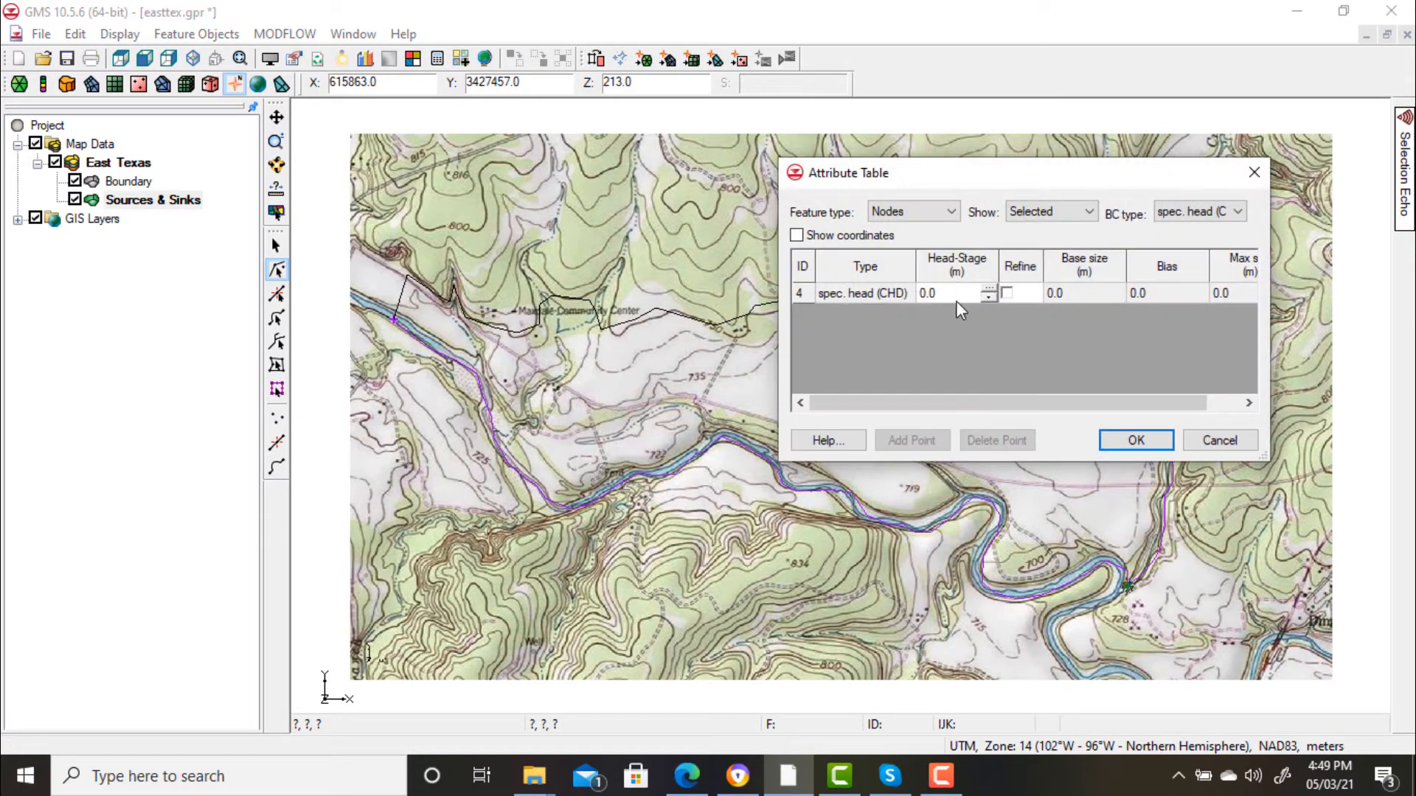
pyautogui.click(956, 300)
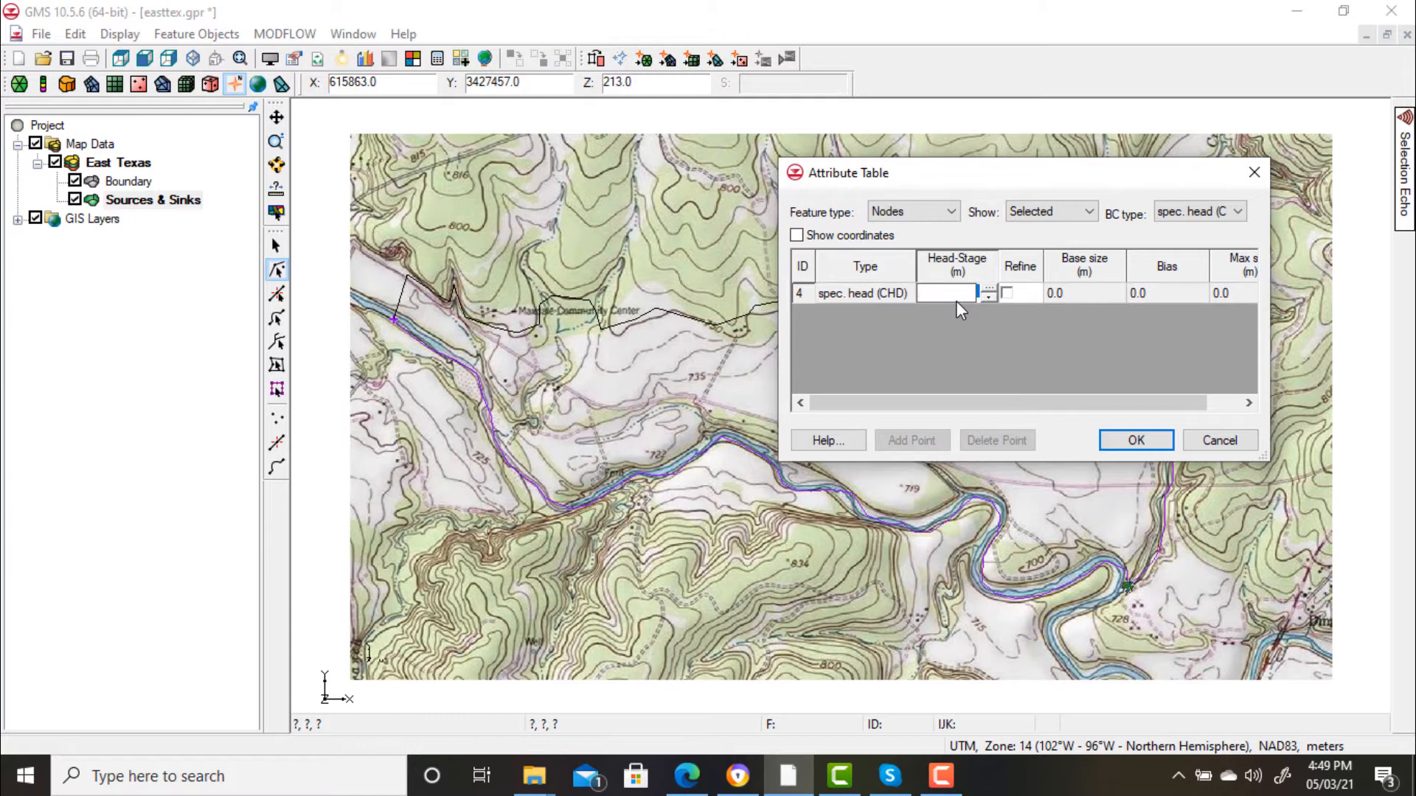
pyautogui.write('208')
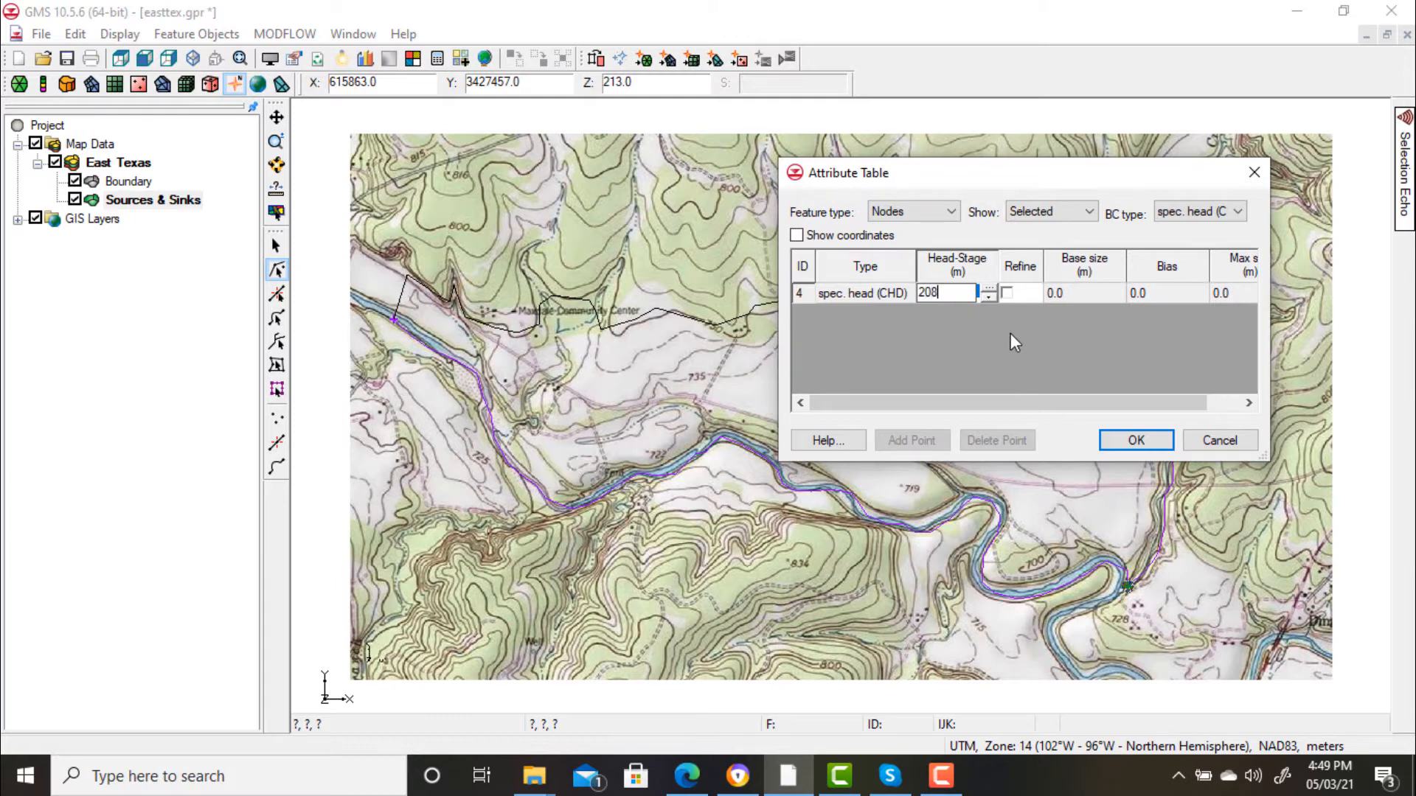
pyautogui.click(1135, 441)
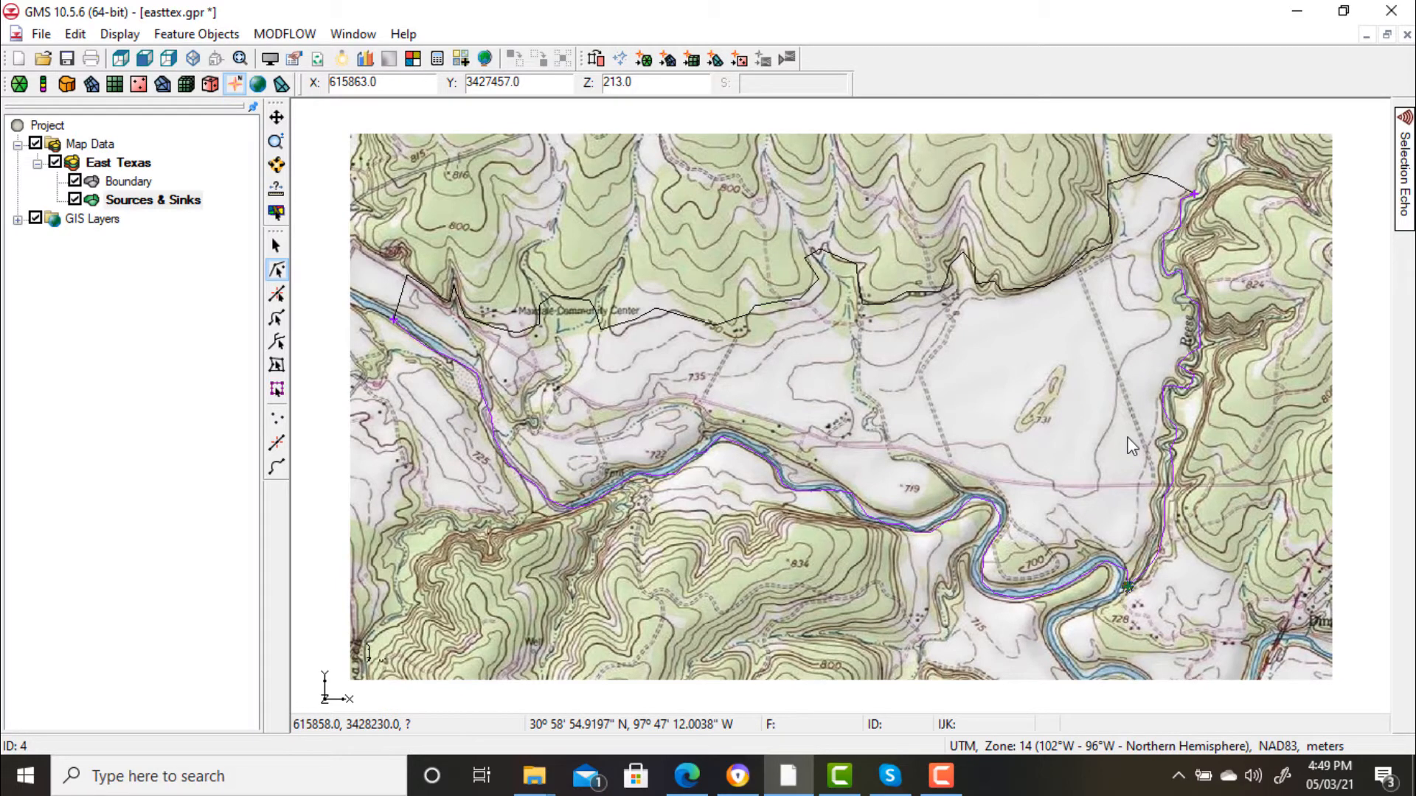
# - Set the specified head stage of the node at the creek's northeastern end to 214 m
pyautogui.doubleClick(1193, 194)
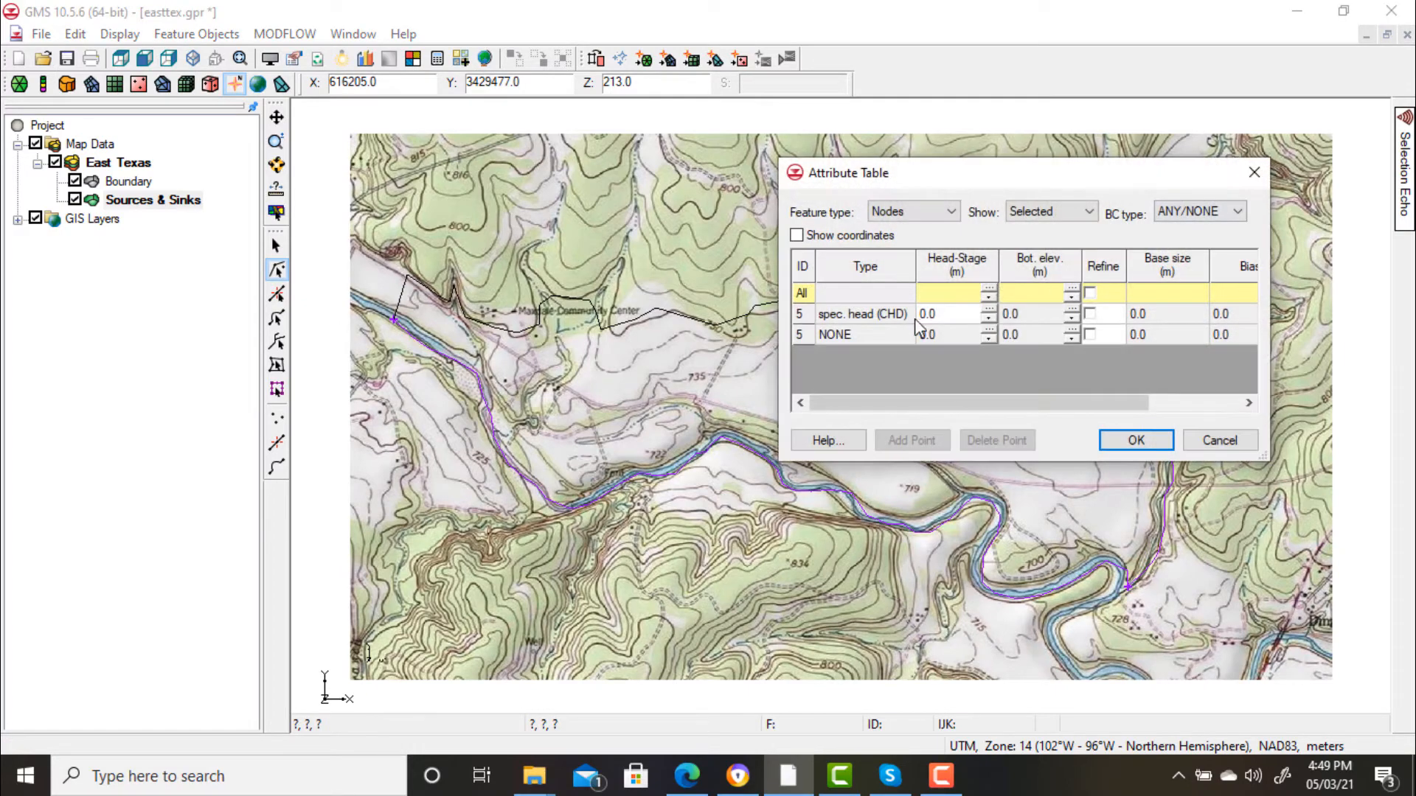
pyautogui.click(967, 322)
pyautogui.press('BackSpace')
pyautogui.press('BackSpace')
pyautogui.press('BackSpace')
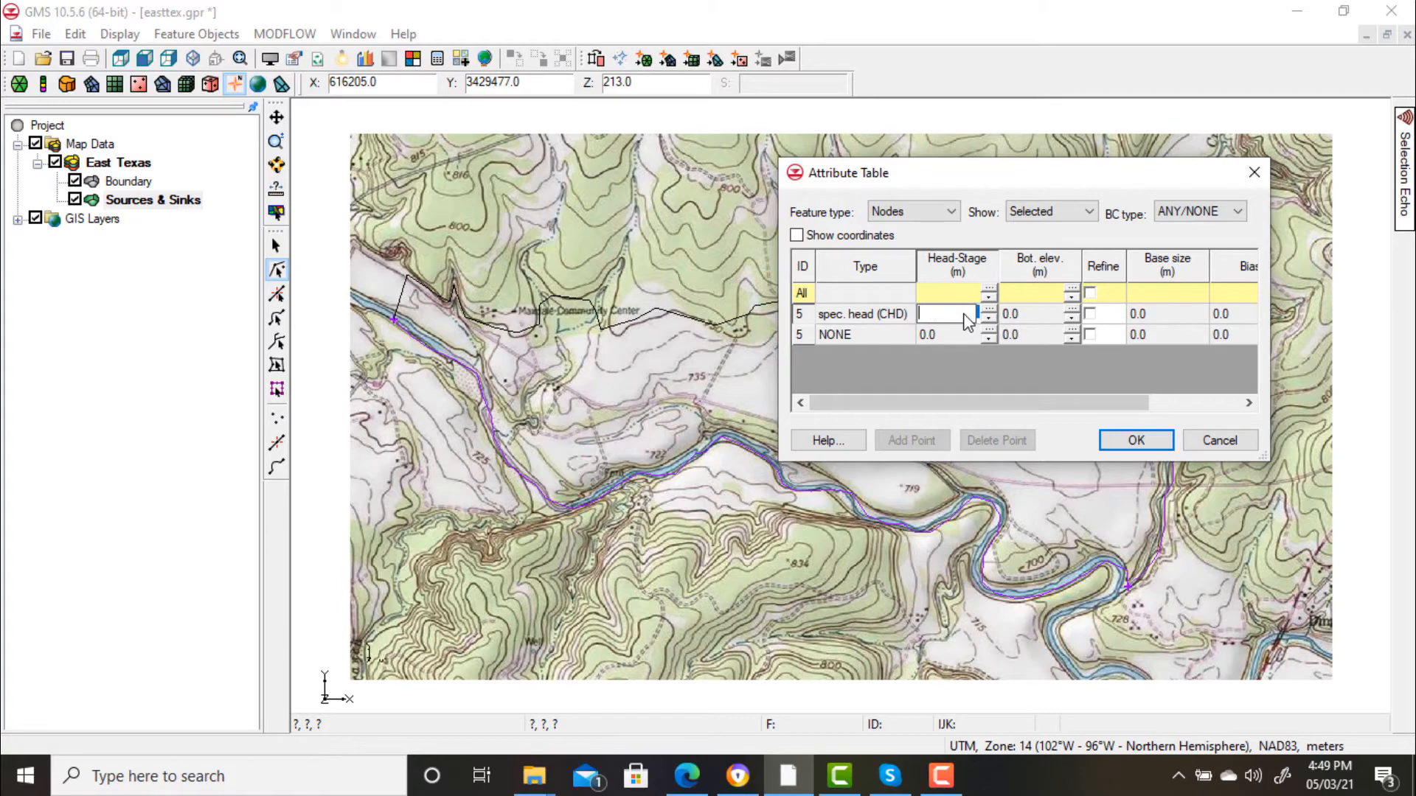
pyautogui.write('214')
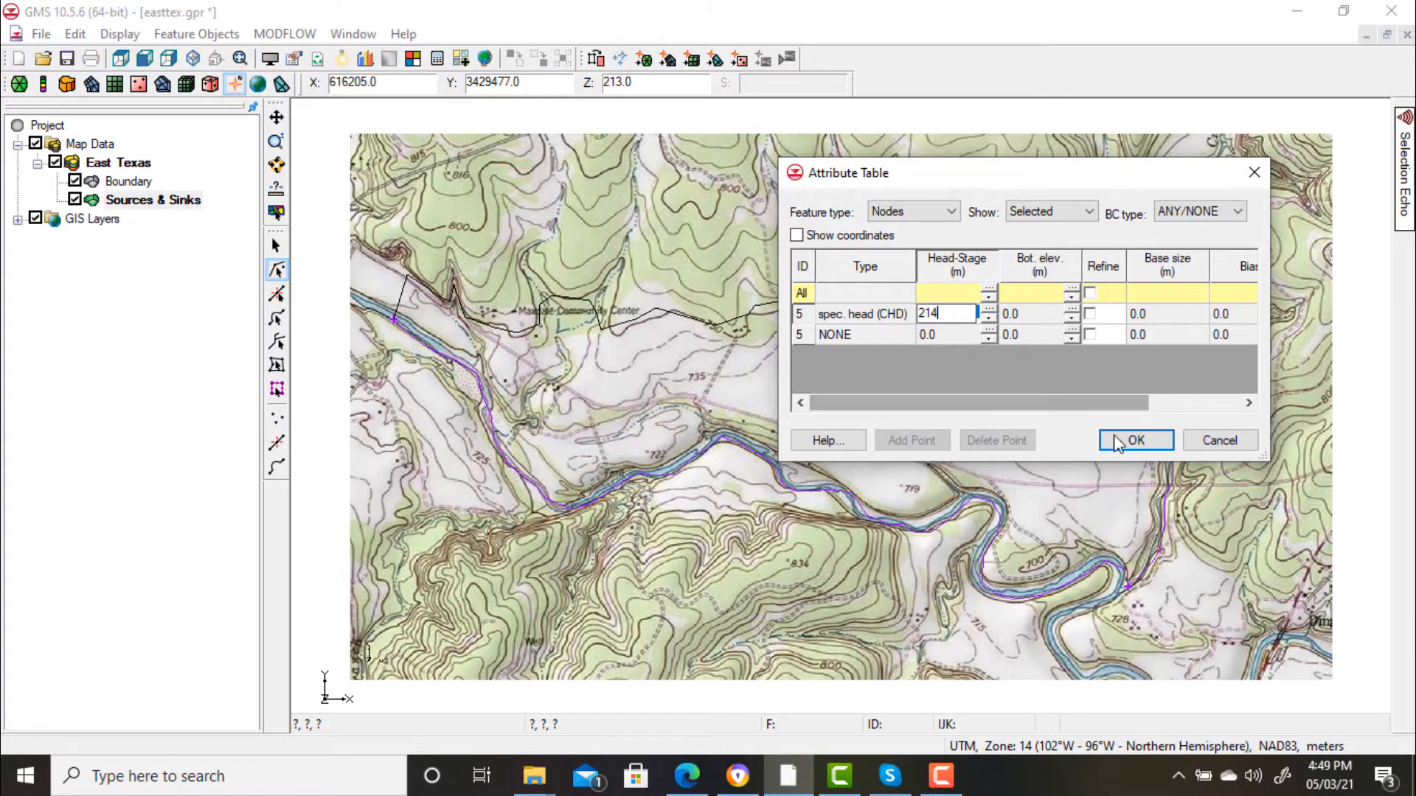
pyautogui.click(1126, 442)
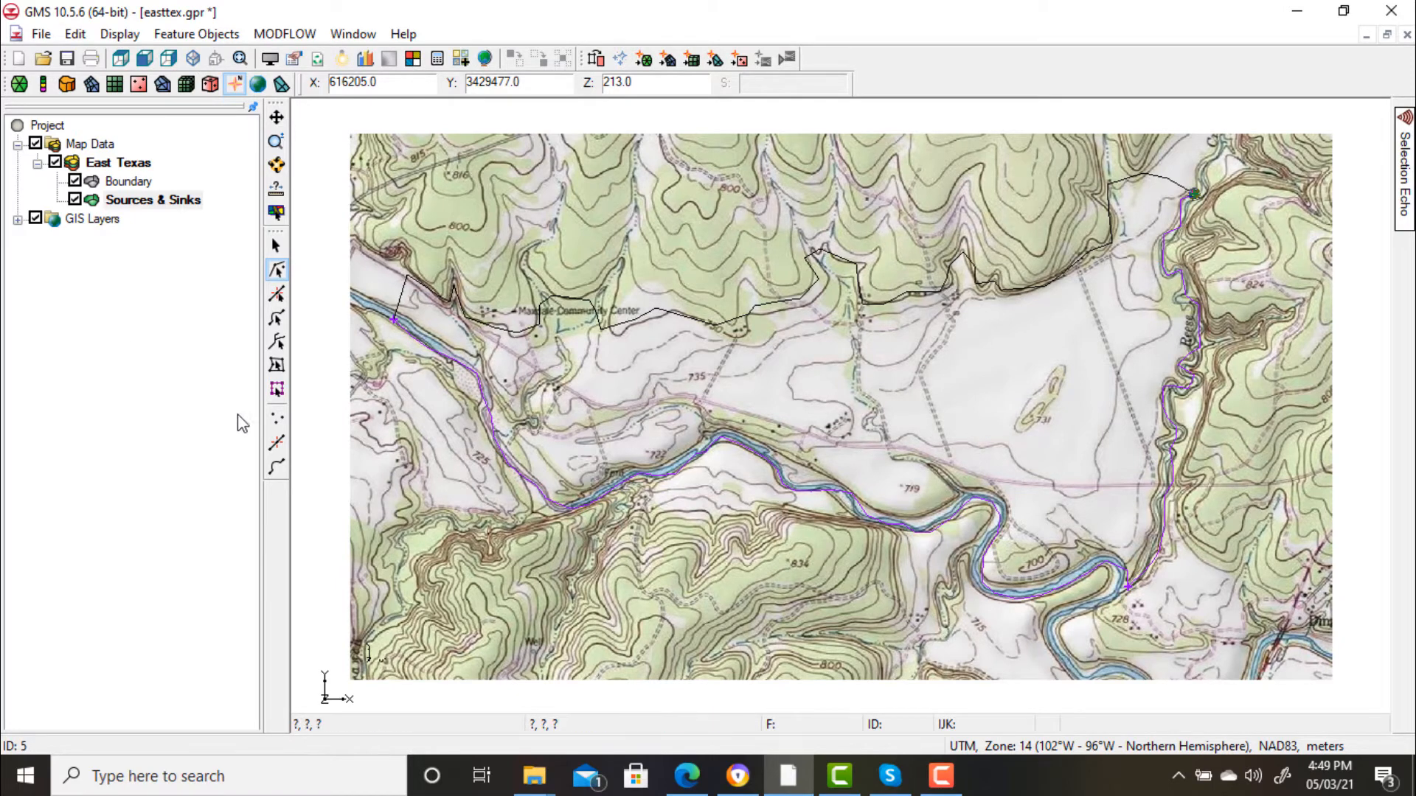
# - Digitize the western creek bed as an arc from the river northward to the boundary near the community center
pyautogui.click(277, 467)
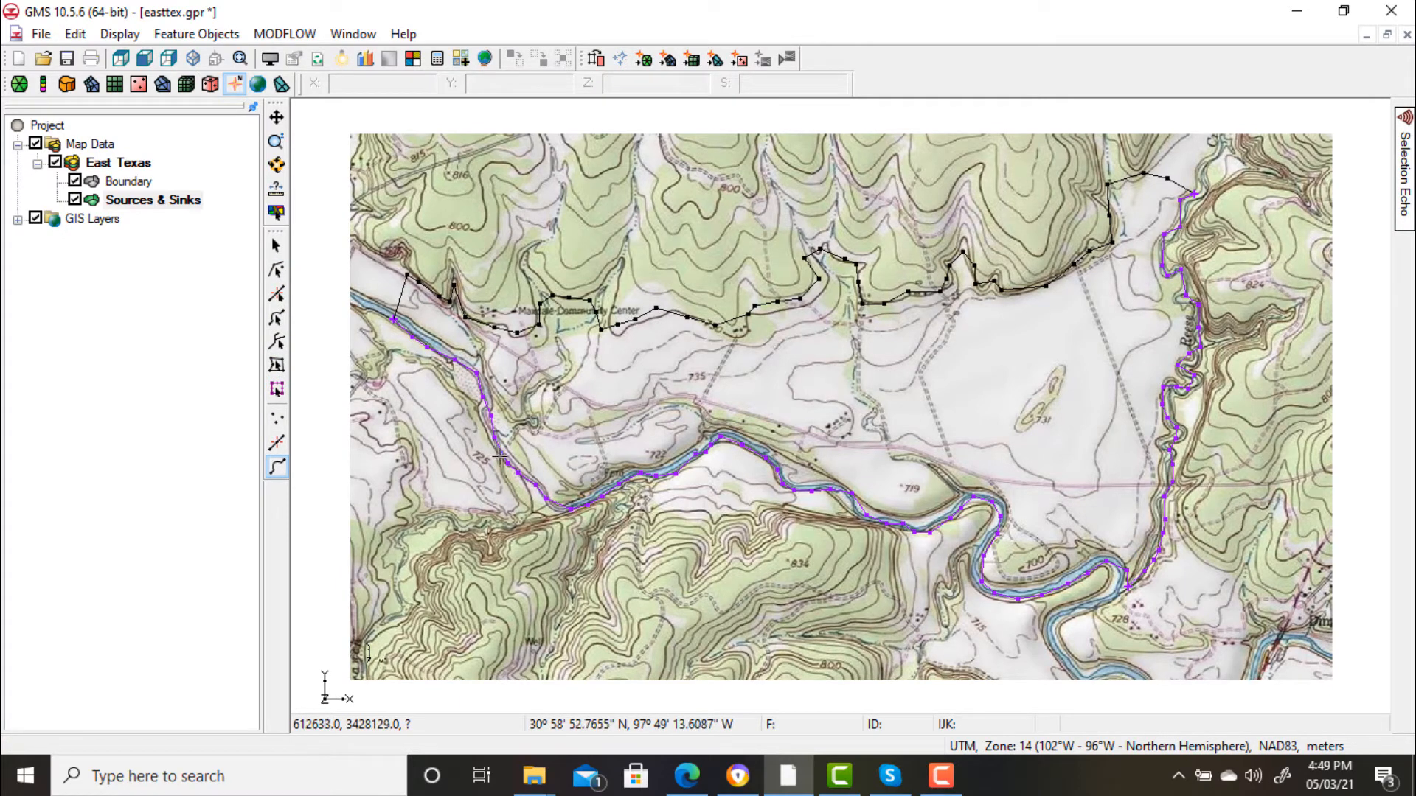
pyautogui.click(504, 455)
pyautogui.click(513, 445)
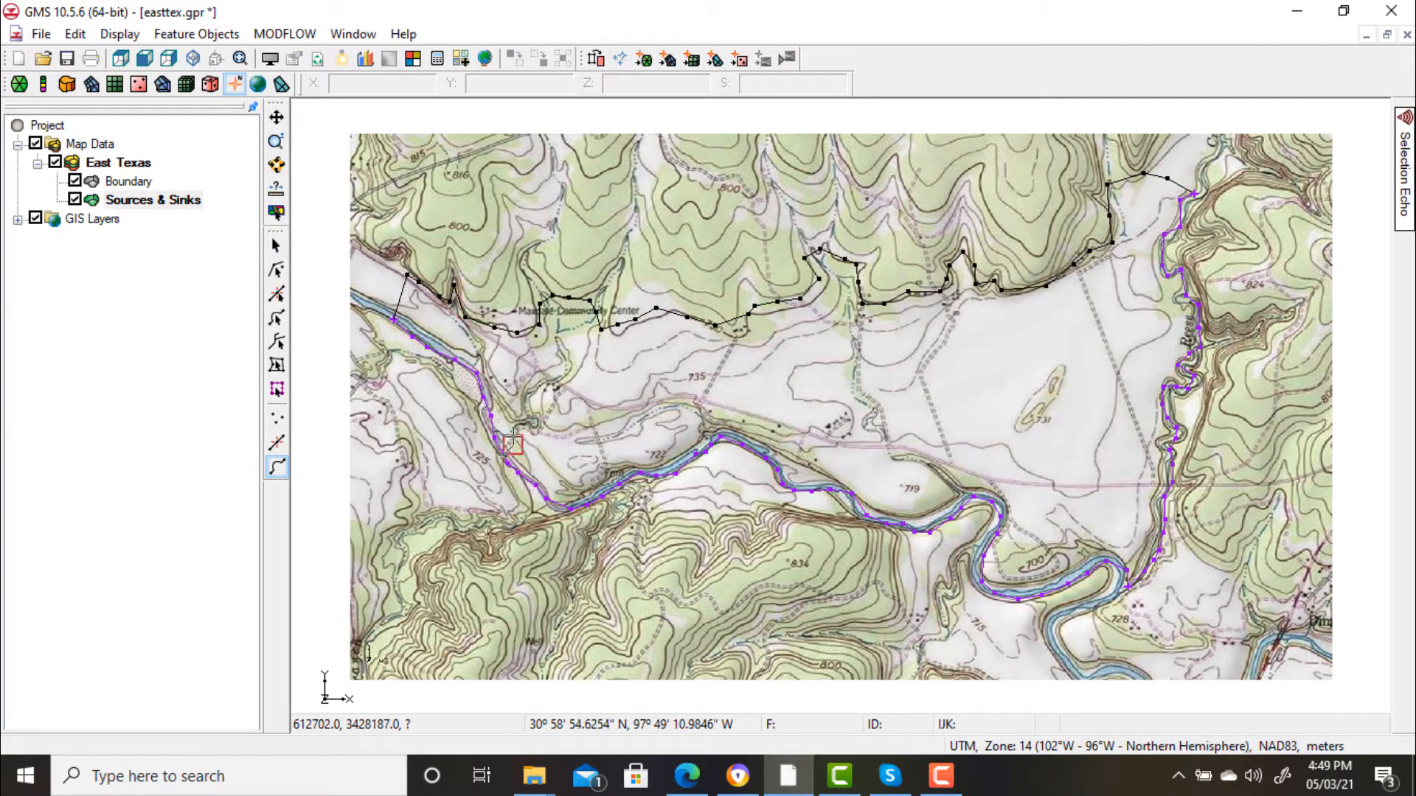
pyautogui.click(550, 382)
pyautogui.click(566, 368)
pyautogui.click(558, 336)
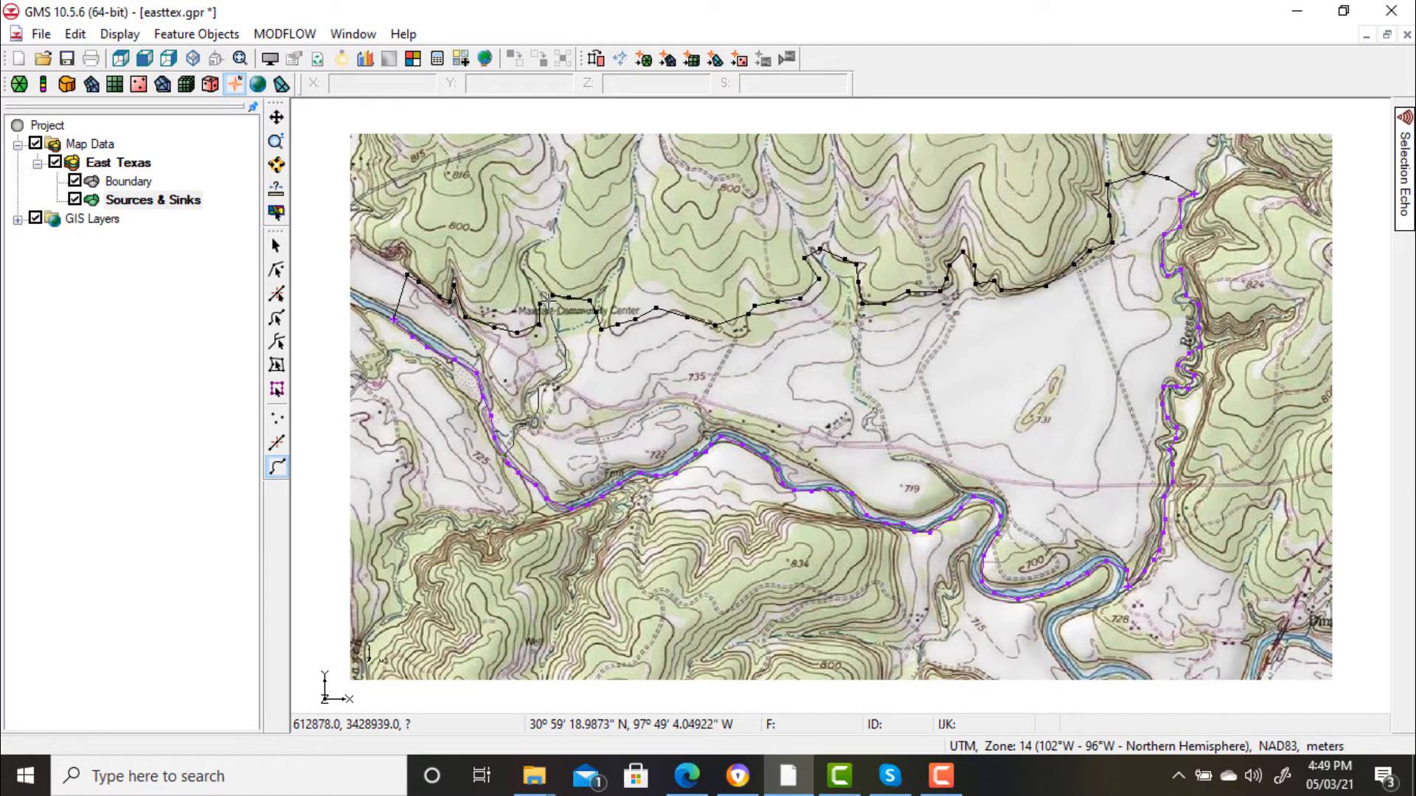
pyautogui.click(547, 299)
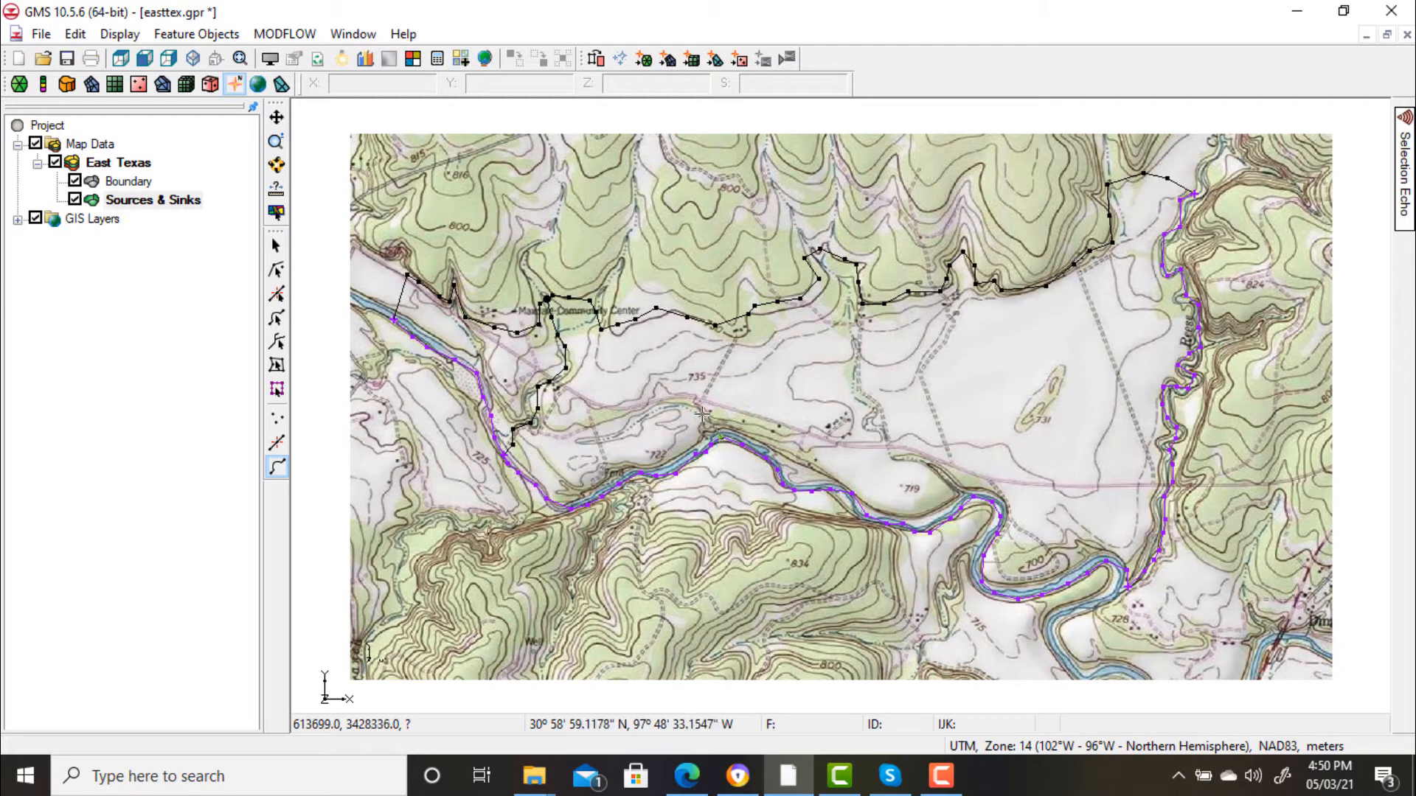
# - Digitize the middle creek bed westward from the river's central bend, and the eastern creek bed from the river north to the boundary
pyautogui.click(695, 397)
pyautogui.click(654, 379)
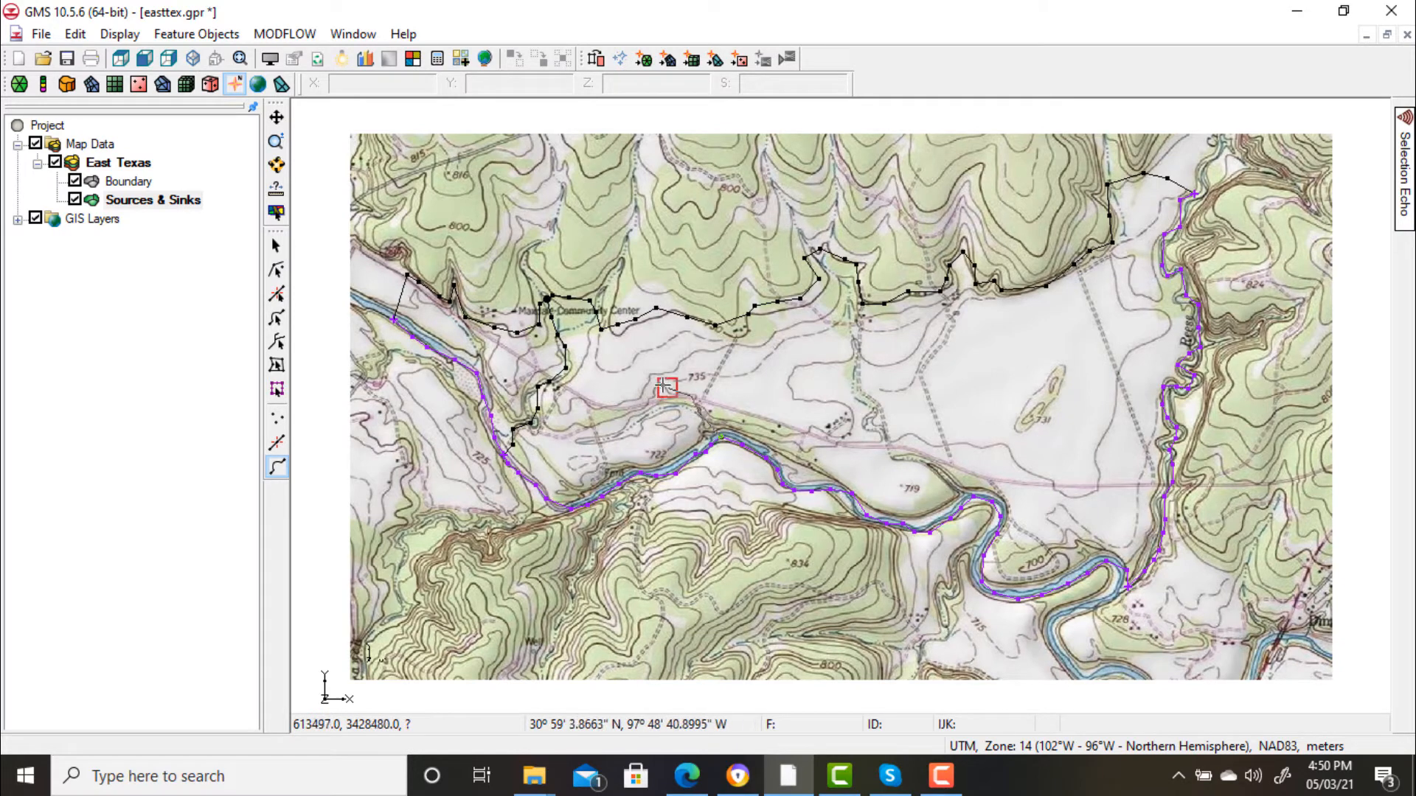
pyautogui.click(624, 435)
pyautogui.doubleClick(581, 437)
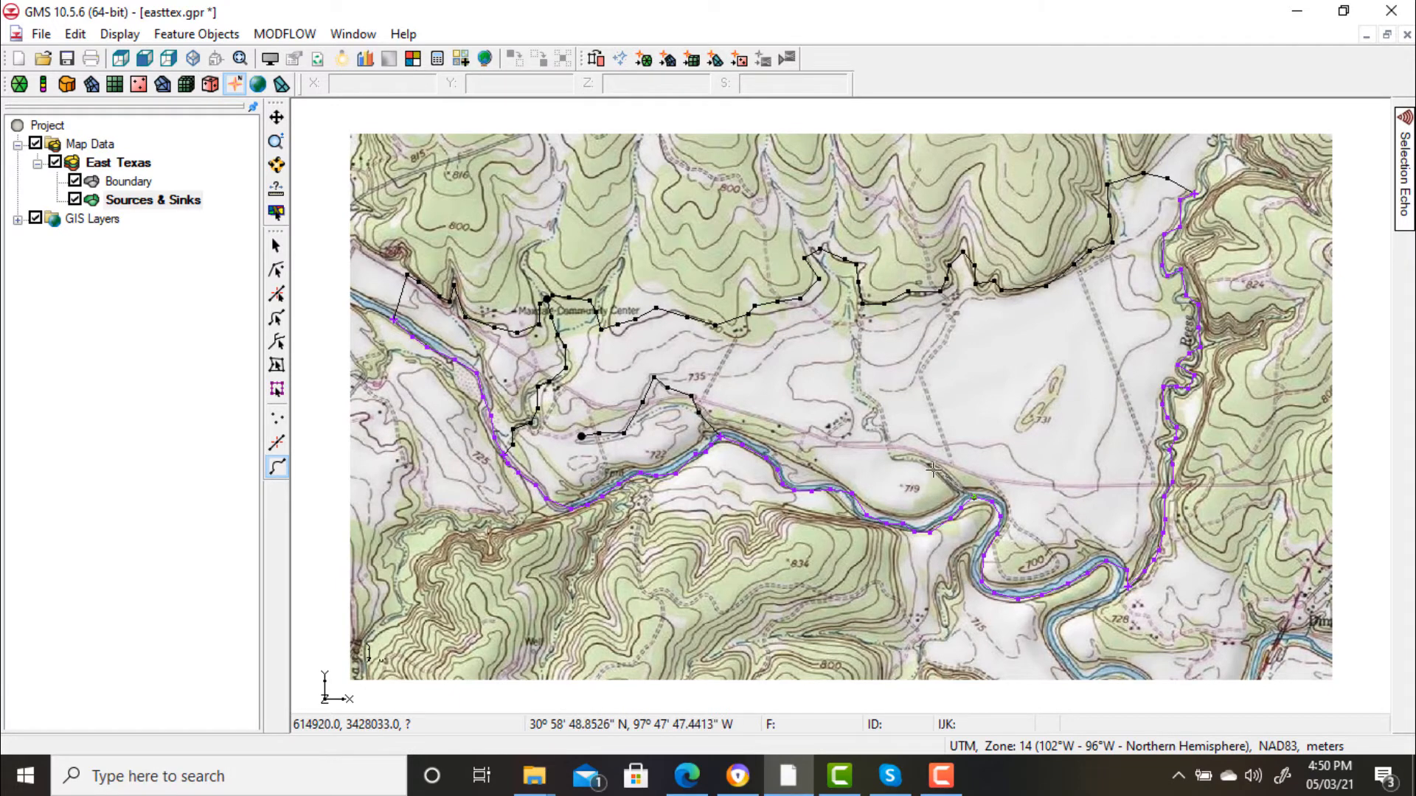
pyautogui.moveTo(860, 431)
pyautogui.mouseDown()
pyautogui.moveTo(845, 372)
pyautogui.moveTo(857, 309)
pyautogui.mouseUp()
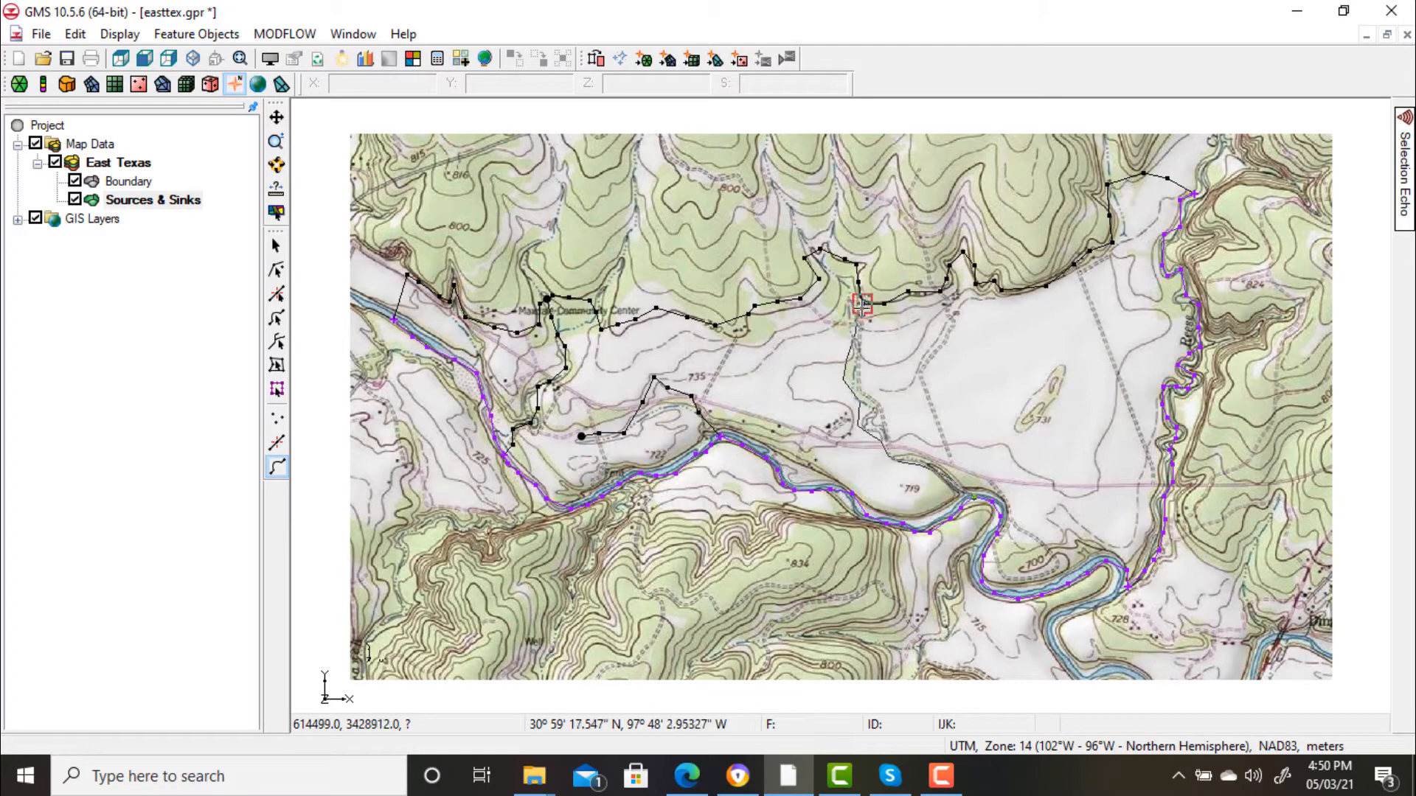
pyautogui.doubleClick(858, 307)
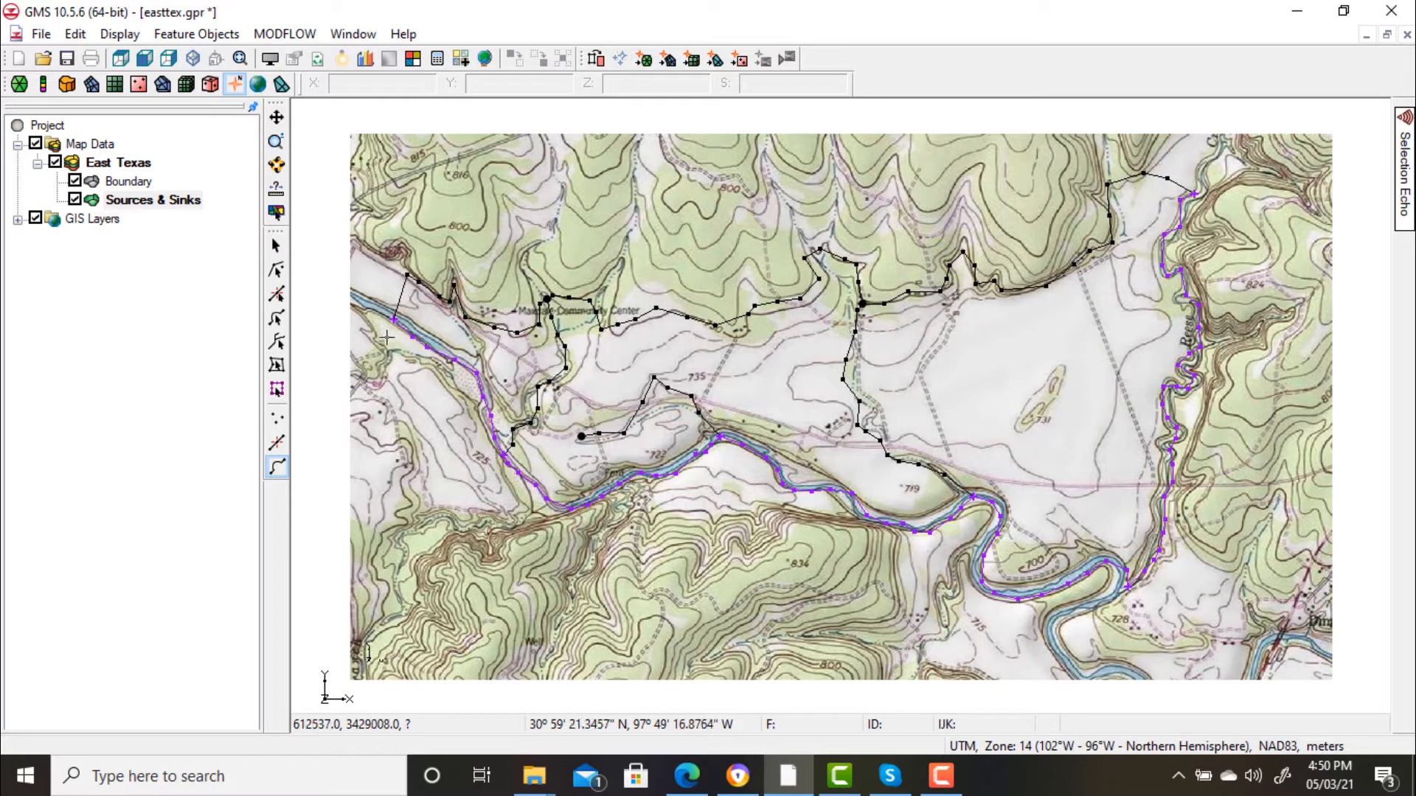
# - Select the three creek-bed arcs inside the boundary and set their type to drain for all of them
pyautogui.click(277, 318)
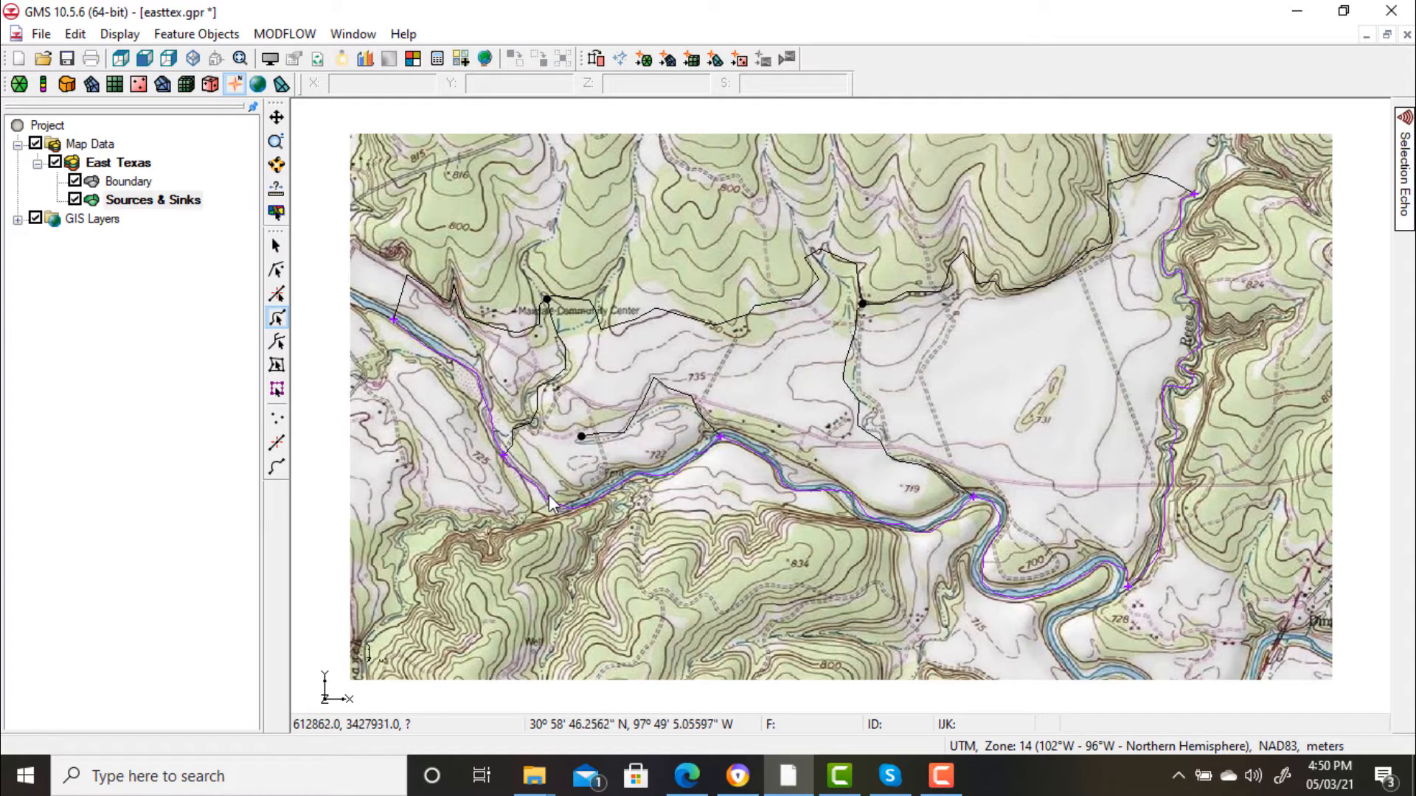
pyautogui.click(564, 361)
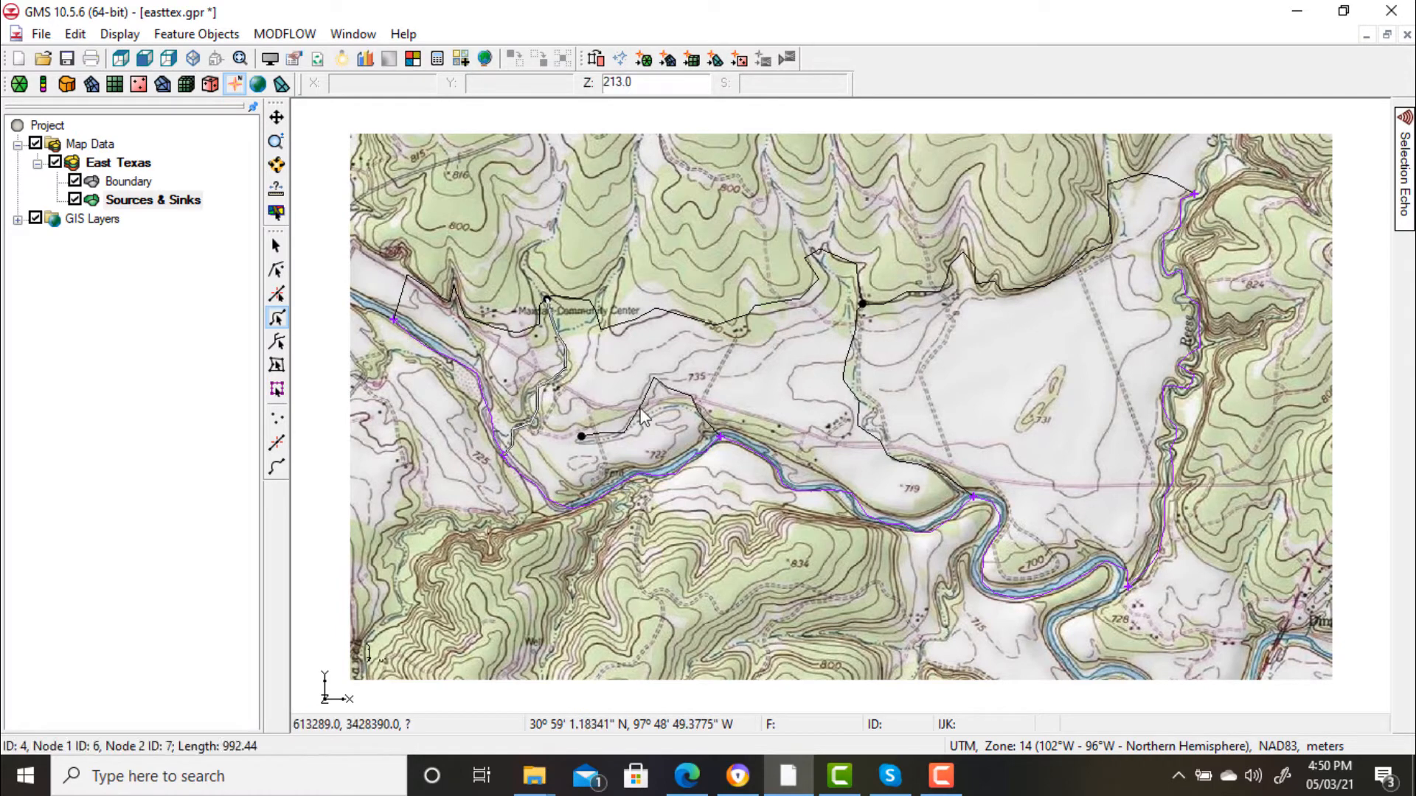
pyautogui.keyDown('shift'); pyautogui.click(682, 400); pyautogui.keyUp('shift')
pyautogui.keyDown('shift'); pyautogui.click(888, 457); pyautogui.keyUp('shift')
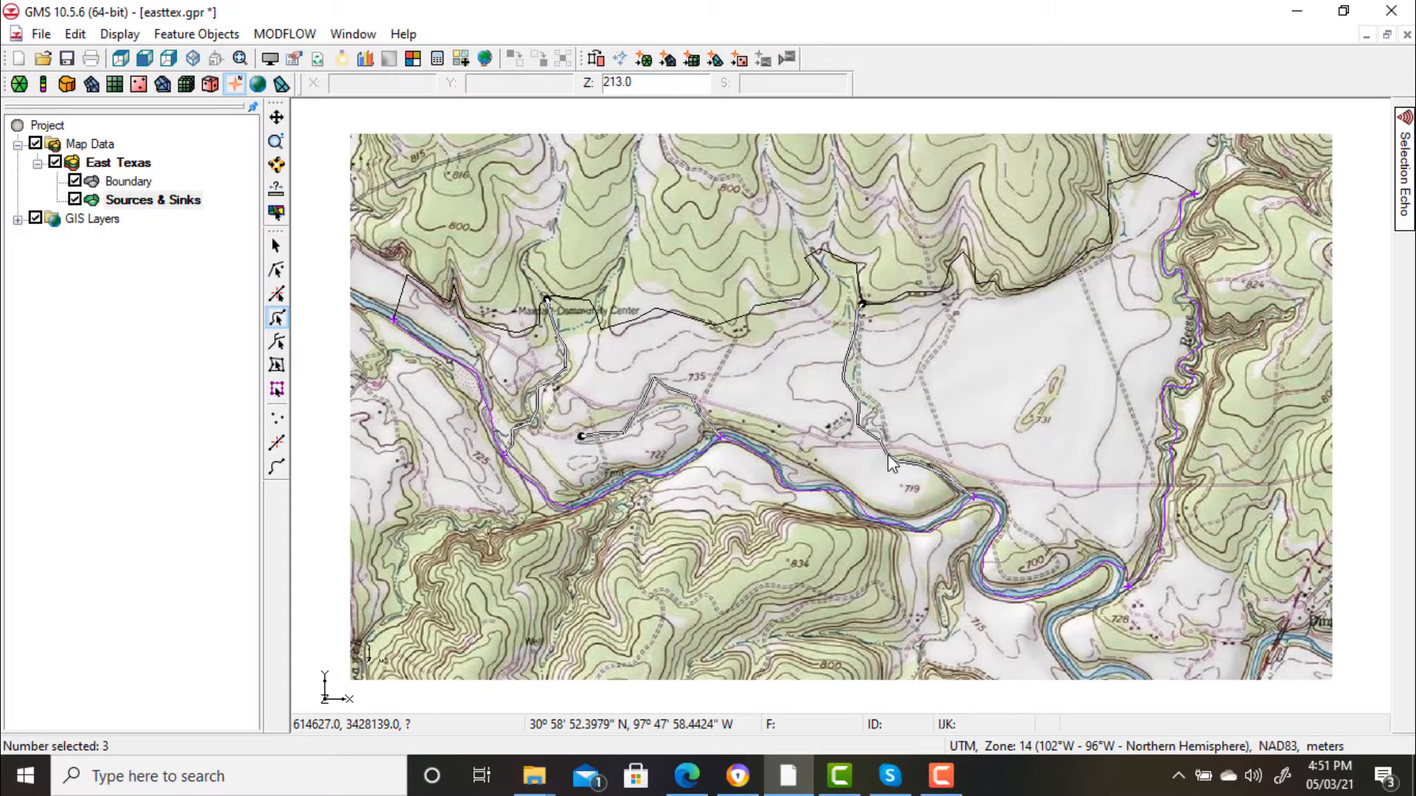
pyautogui.rightClick(888, 456)
pyautogui.click(952, 465)
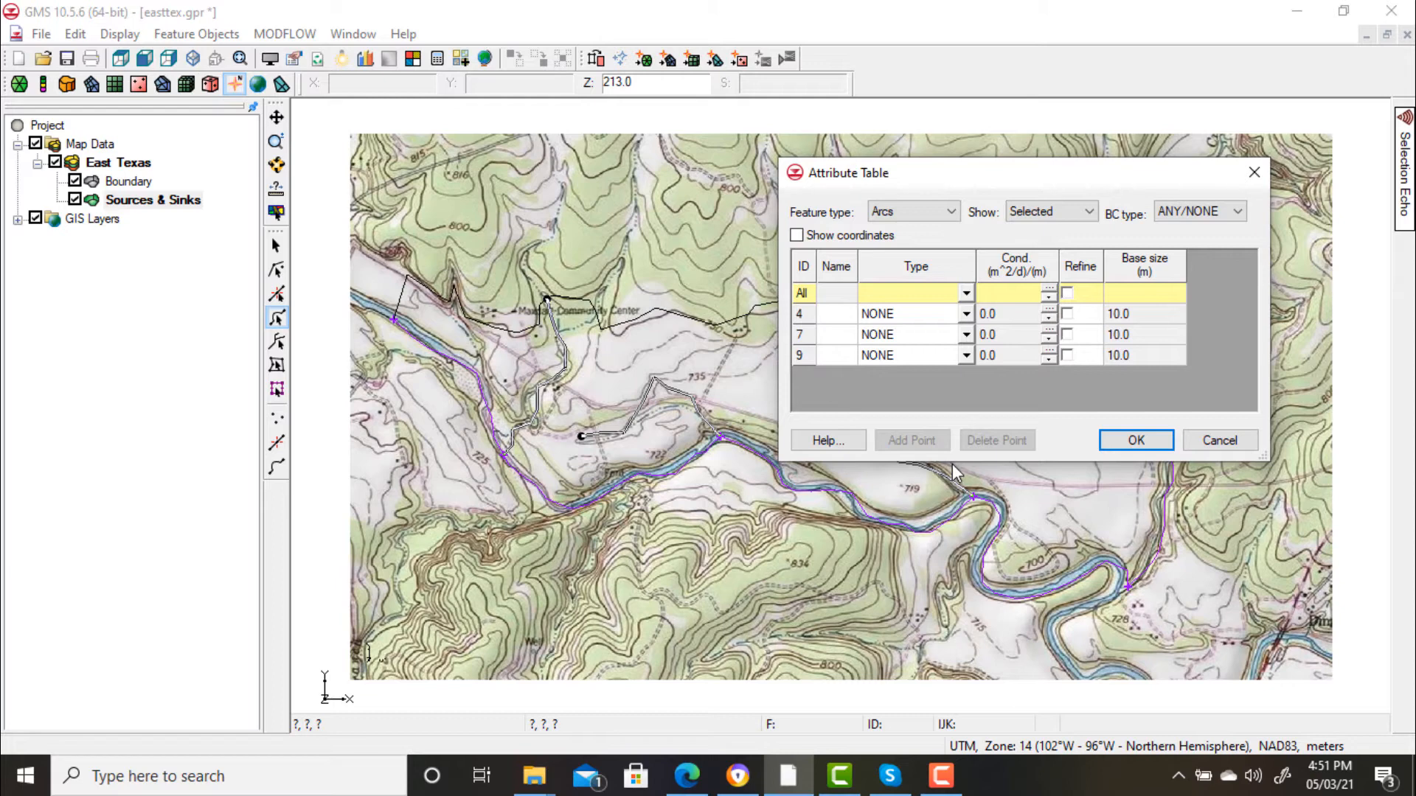
pyautogui.click(964, 294)
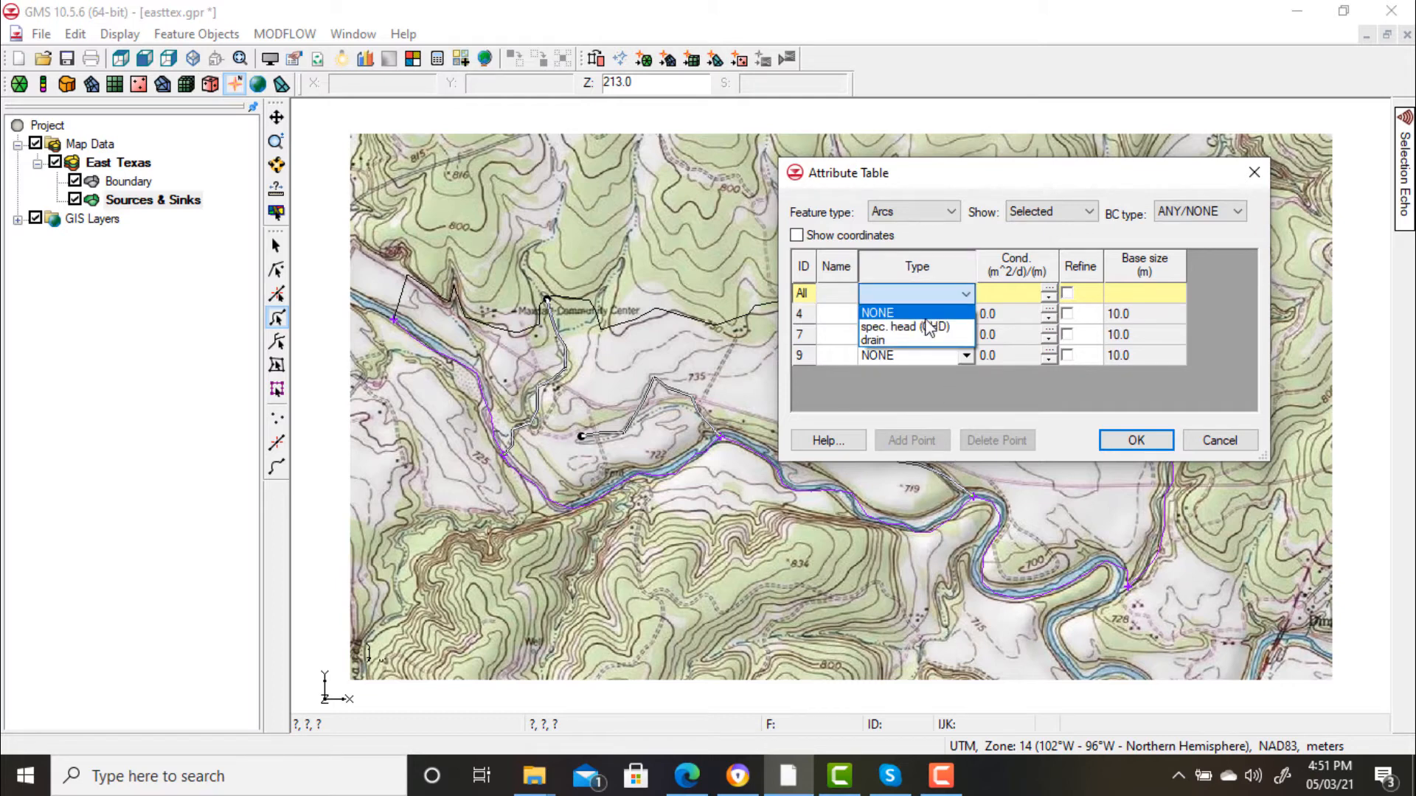
pyautogui.click(925, 340)
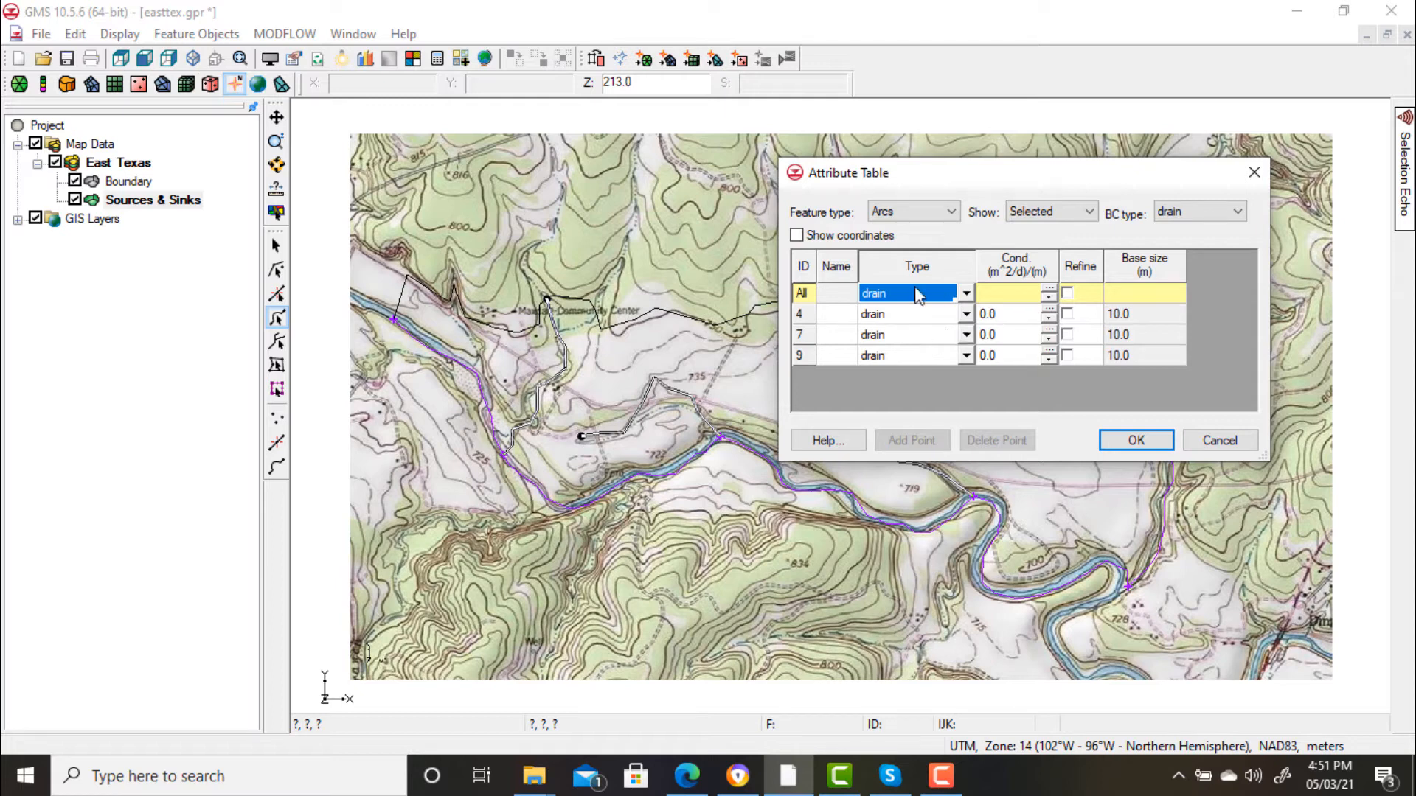
# - Enter one common conductance for all three drain arcs and accept their attributes
pyautogui.click(1003, 298)
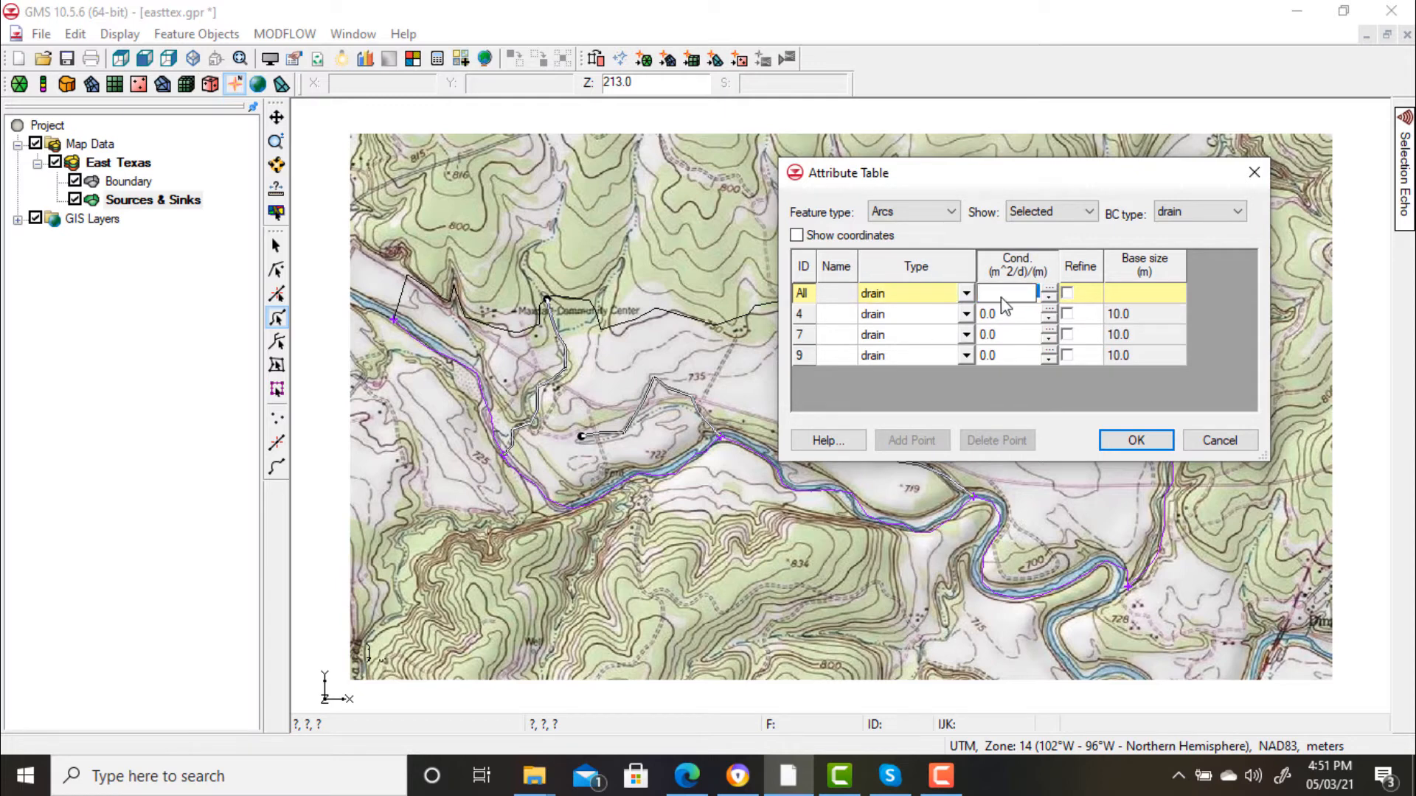
pyautogui.press('Return')
pyautogui.click(1136, 440)
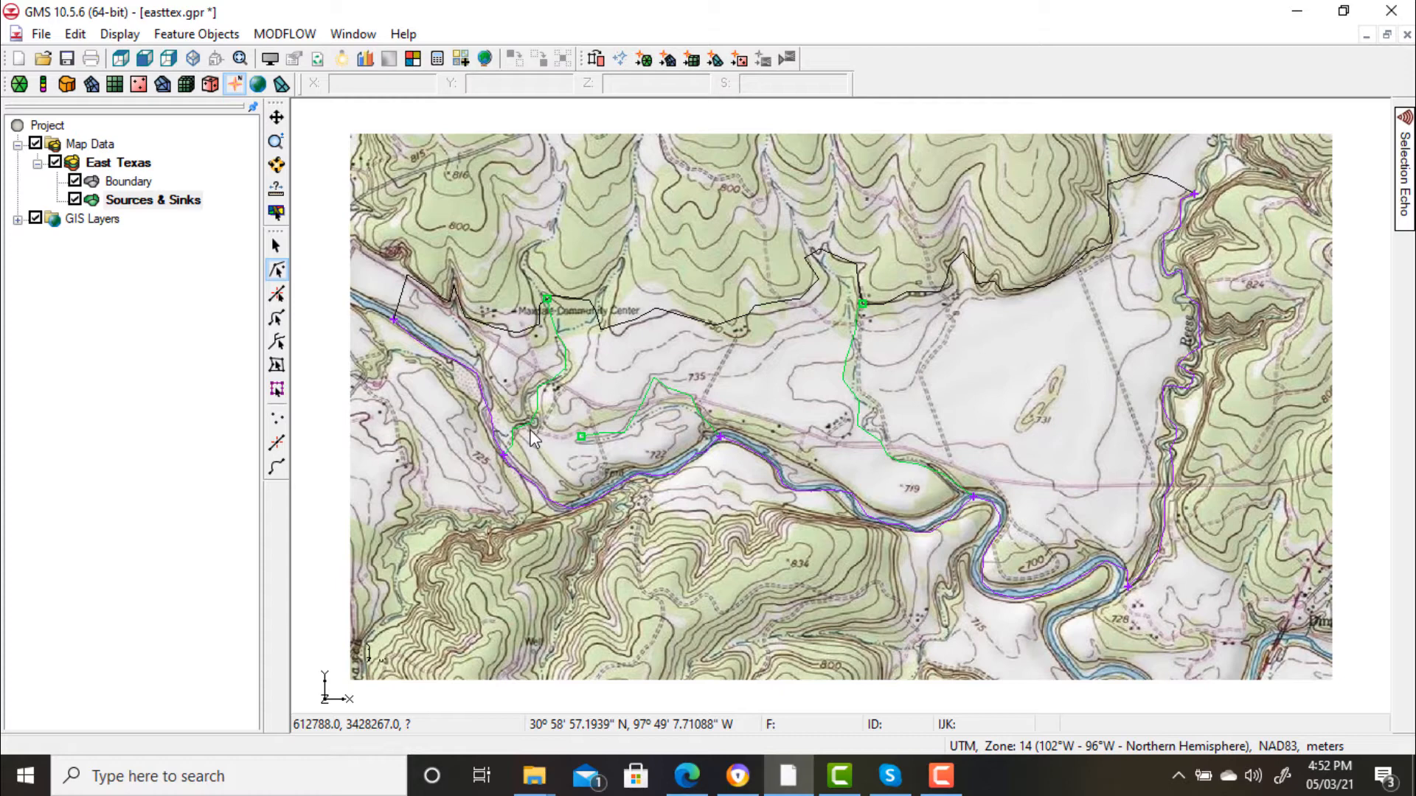
# - Set the drain bottom elevation to 212 m at the western creek's northern node, near the community center
pyautogui.click(547, 297)
pyautogui.doubleClick(546, 295)
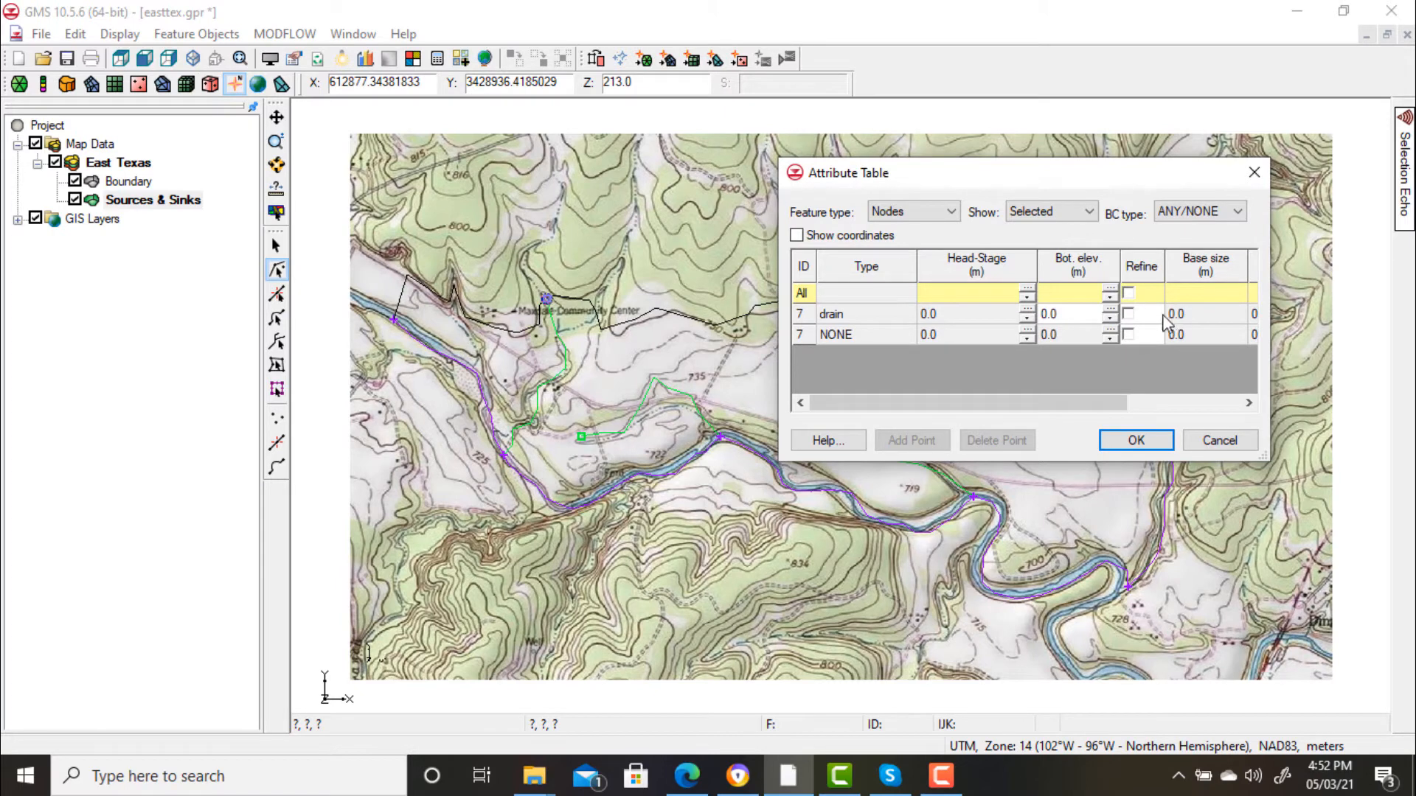
pyautogui.click(1090, 315)
pyautogui.click(1090, 315)
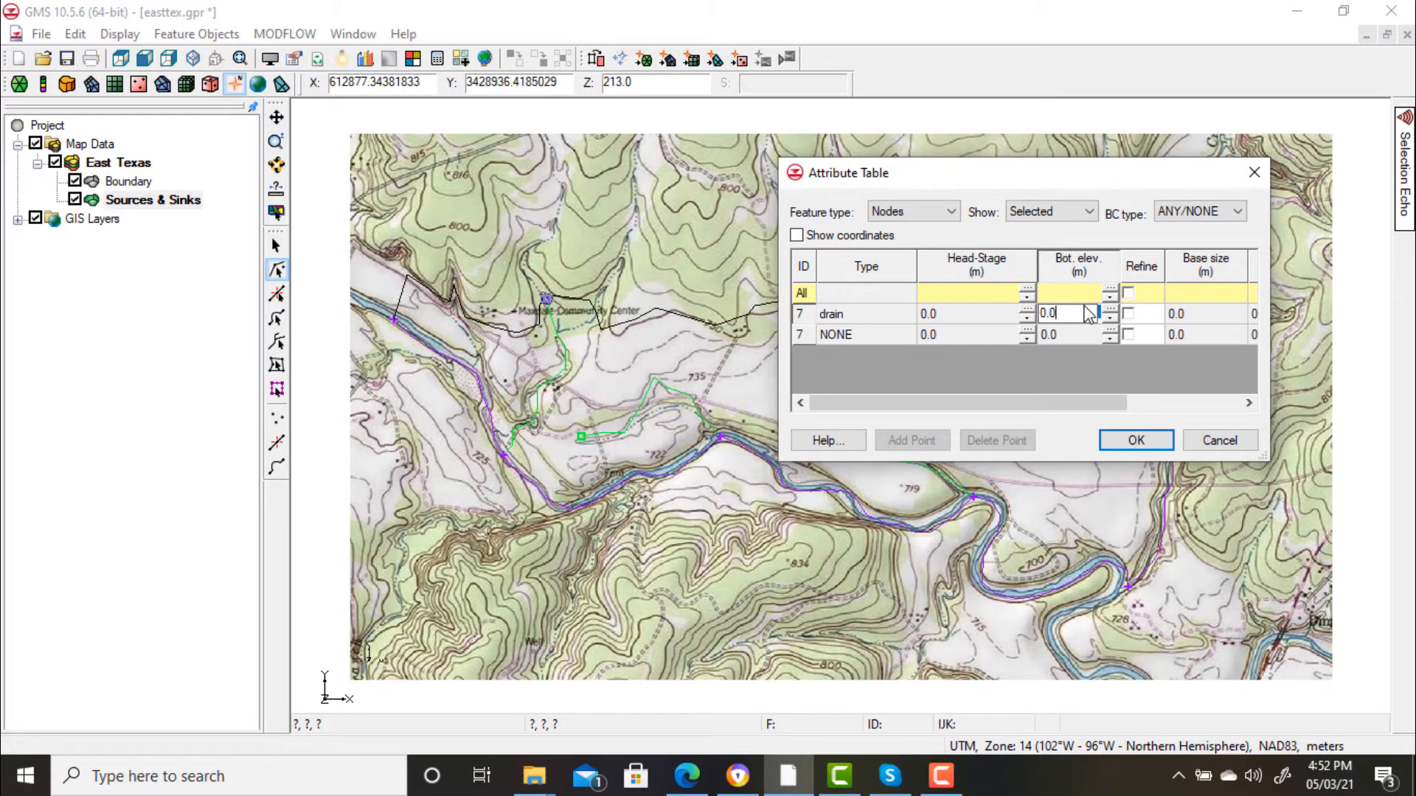
pyautogui.press('BackSpace')
pyautogui.press('BackSpace')
pyautogui.press('BackSpace')
pyautogui.write('212')
pyautogui.click(1123, 444)
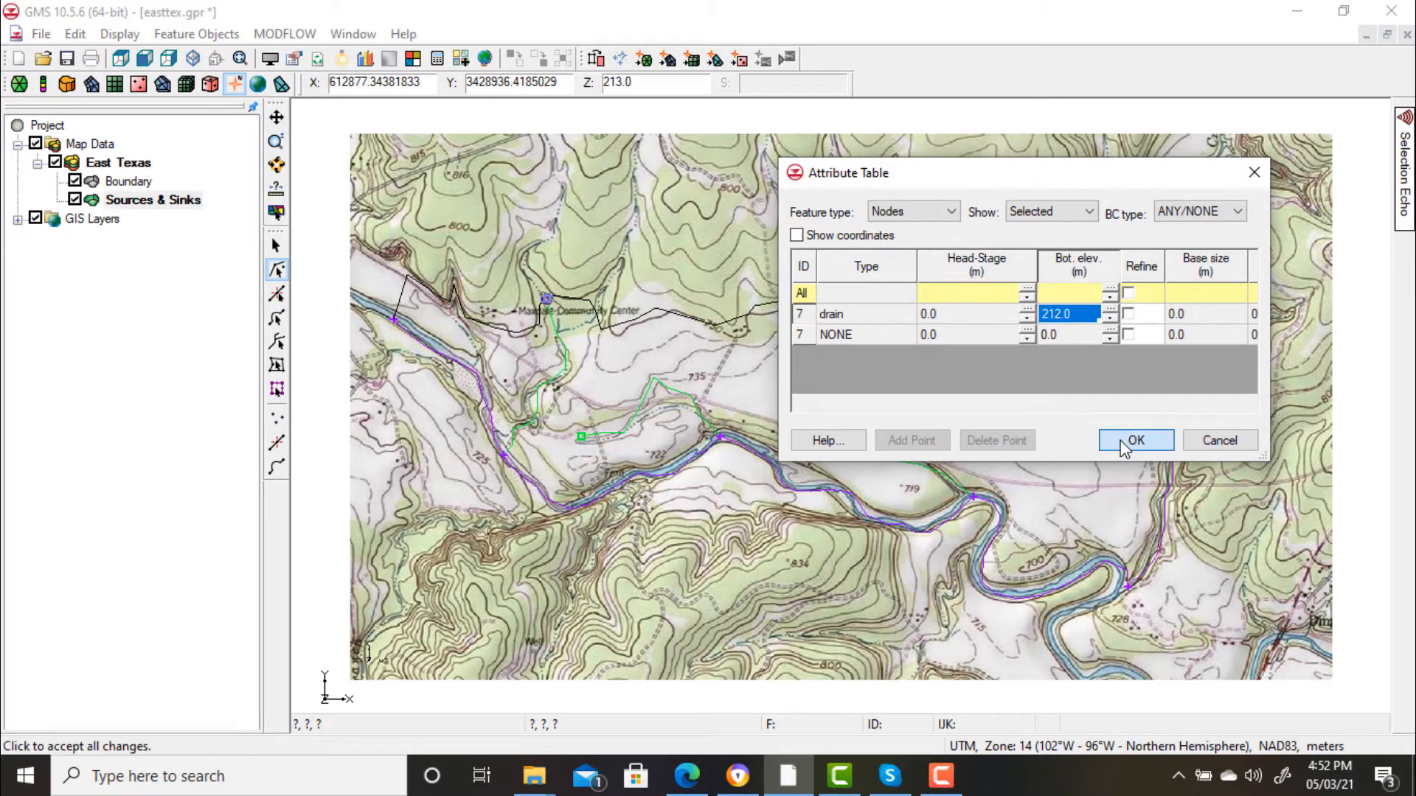
# - Set the drain bottom elevation to 213 m at the node where the western creek meets the river
pyautogui.doubleClick(504, 455)
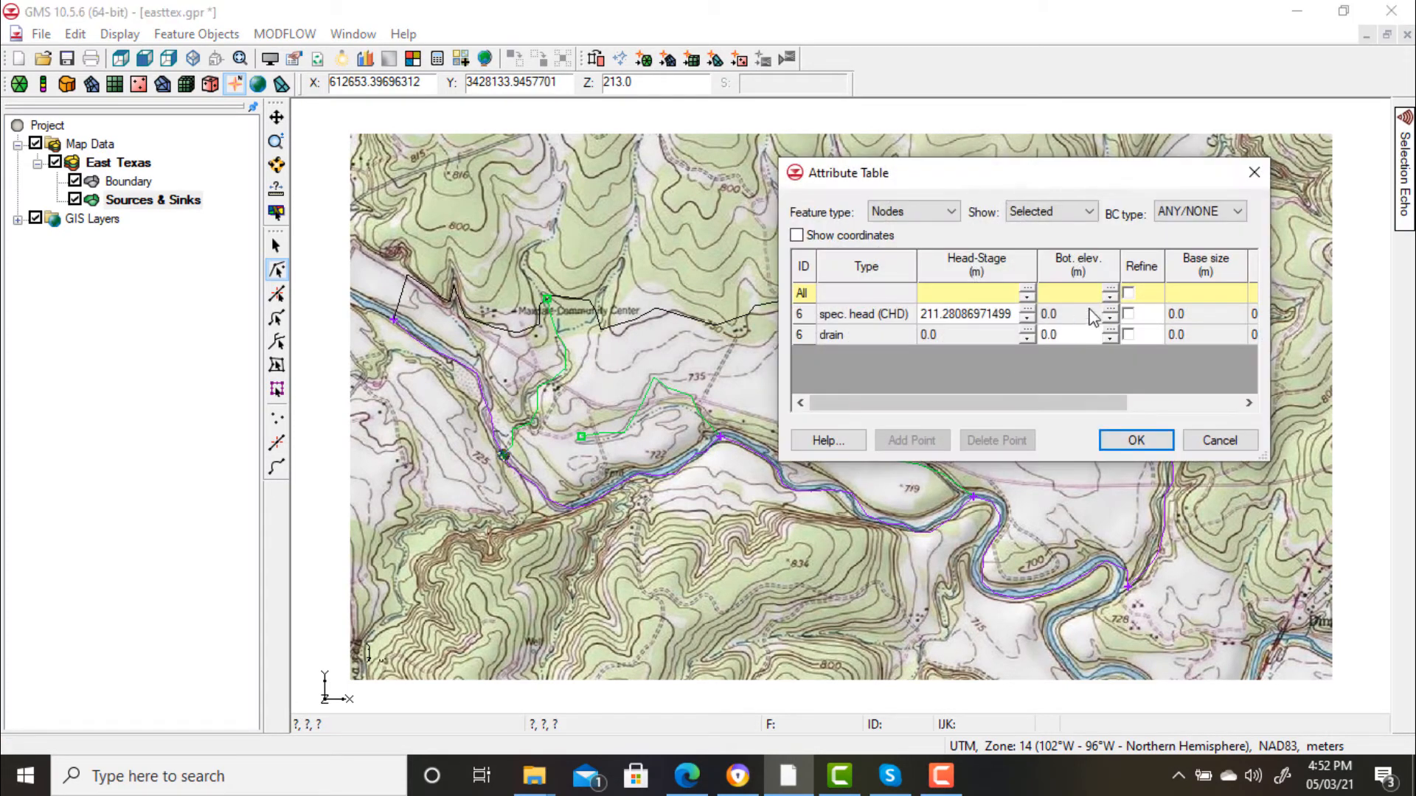
pyautogui.click(1075, 334)
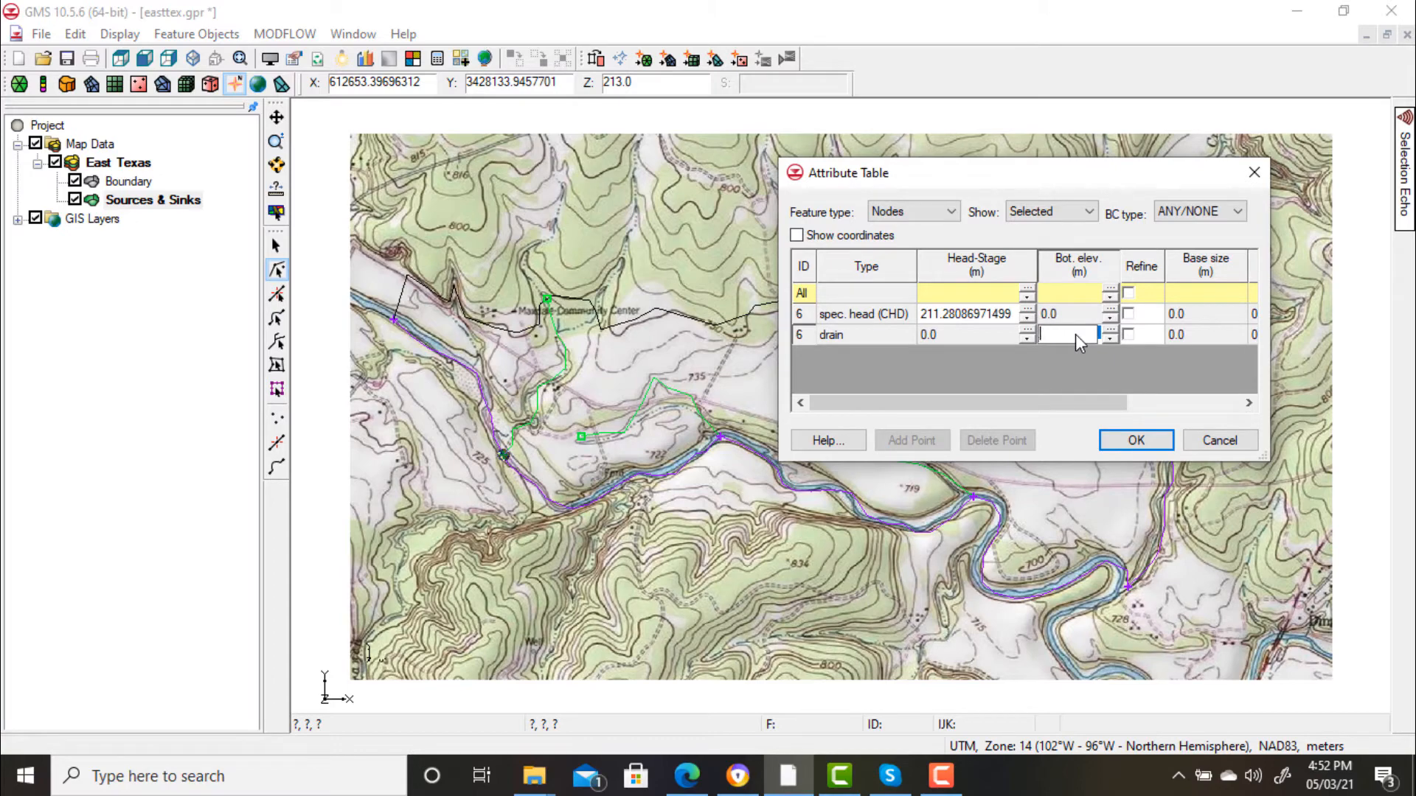
pyautogui.write('213')
pyautogui.click(1114, 440)
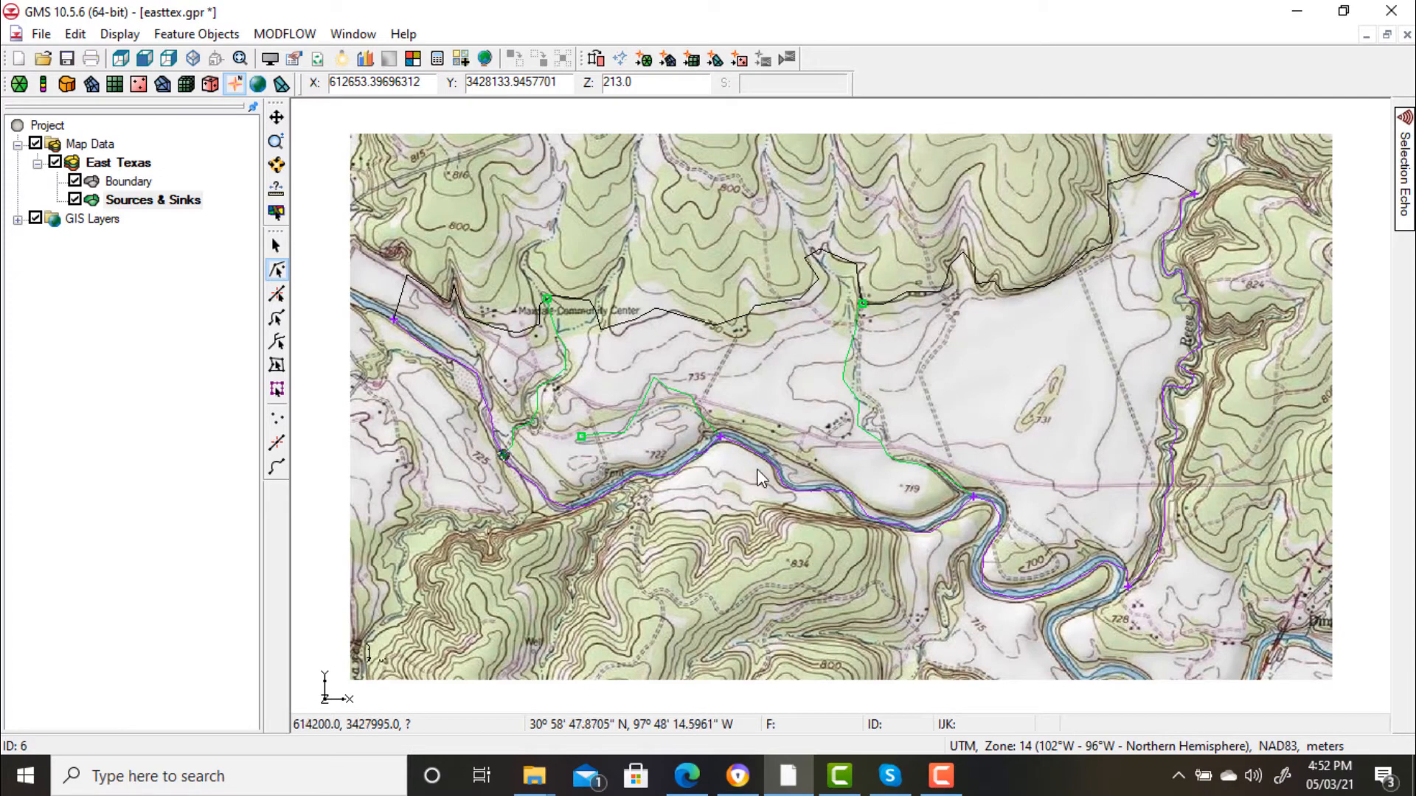
# - Set the bottom elevation of the middle creek's western end node to 220 m
pyautogui.doubleClick(583, 439)
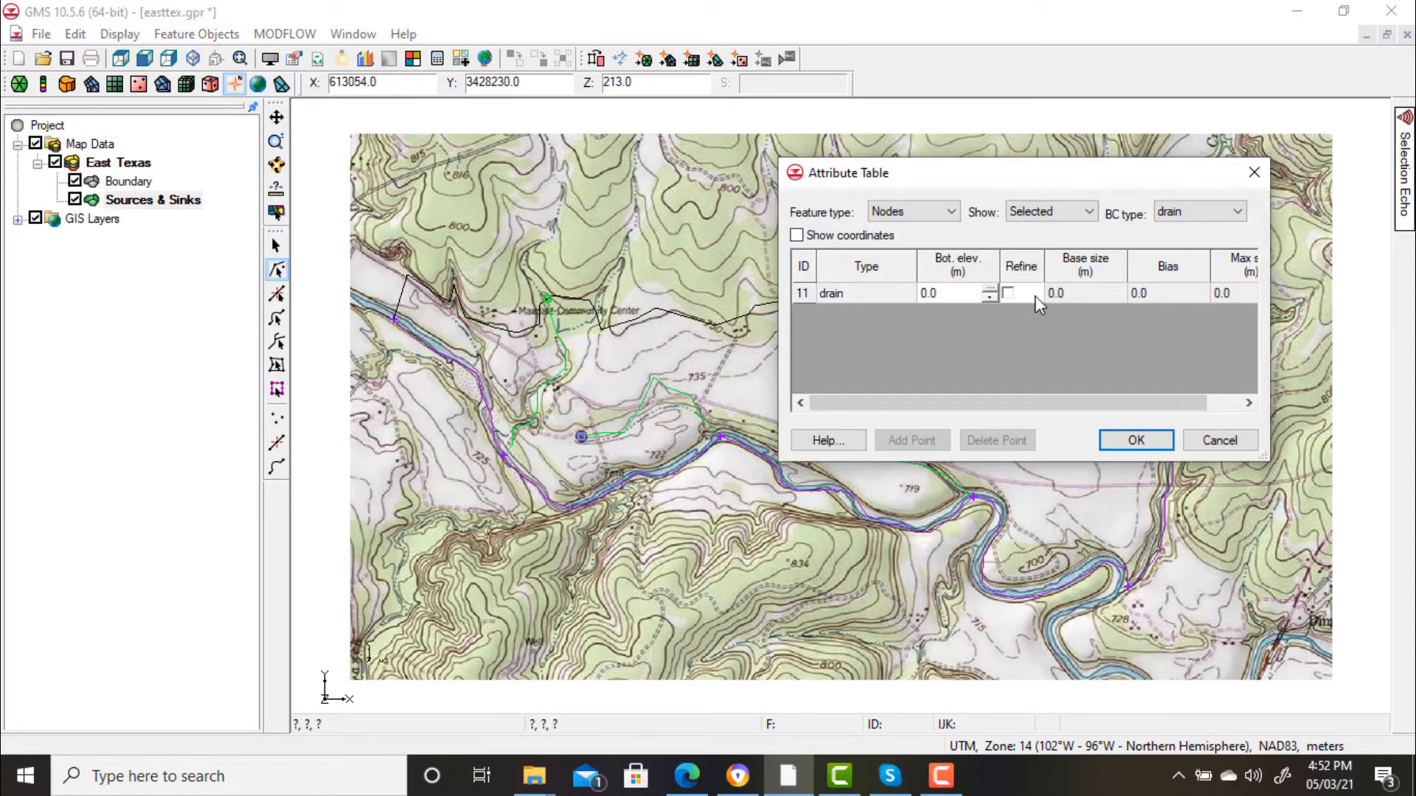
pyautogui.click(958, 295)
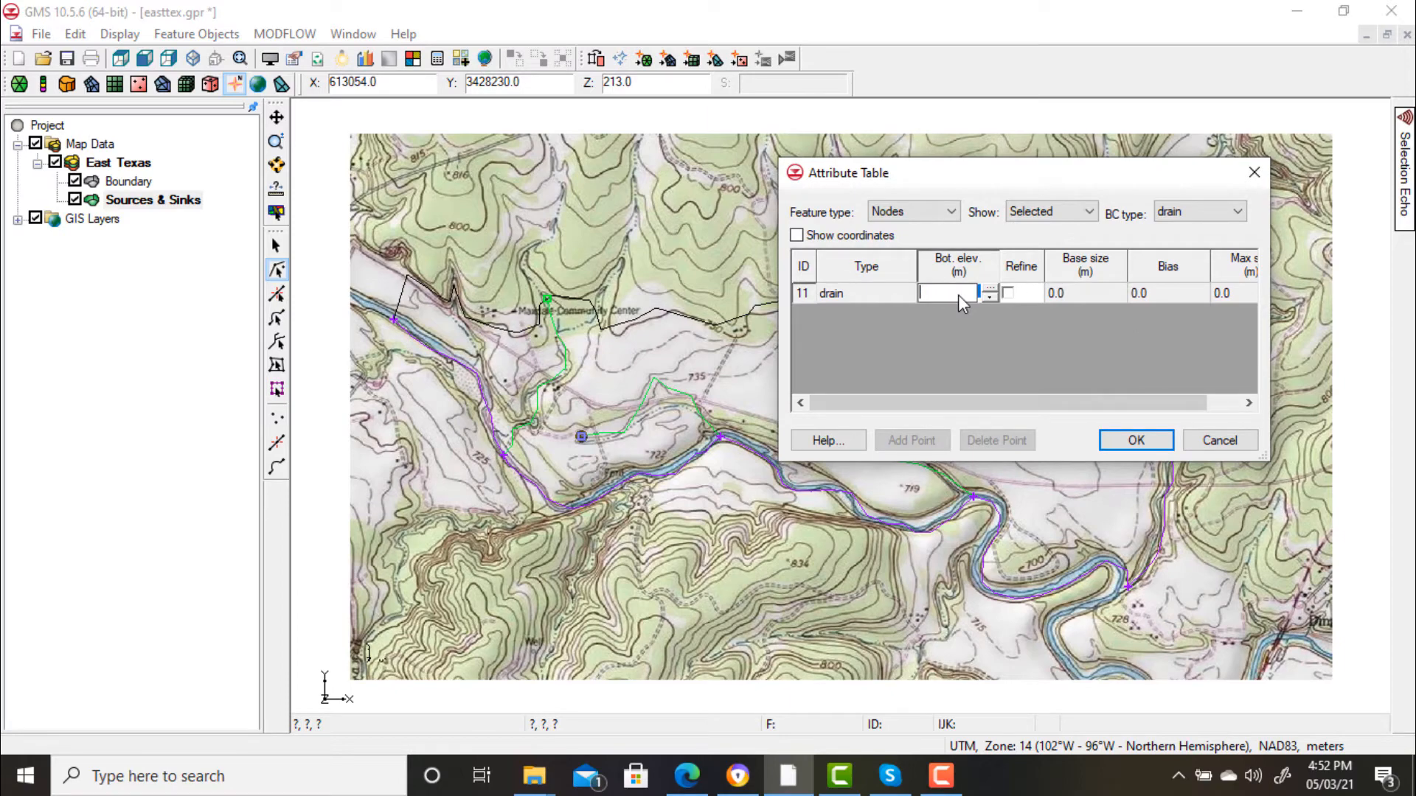
pyautogui.write('28230')
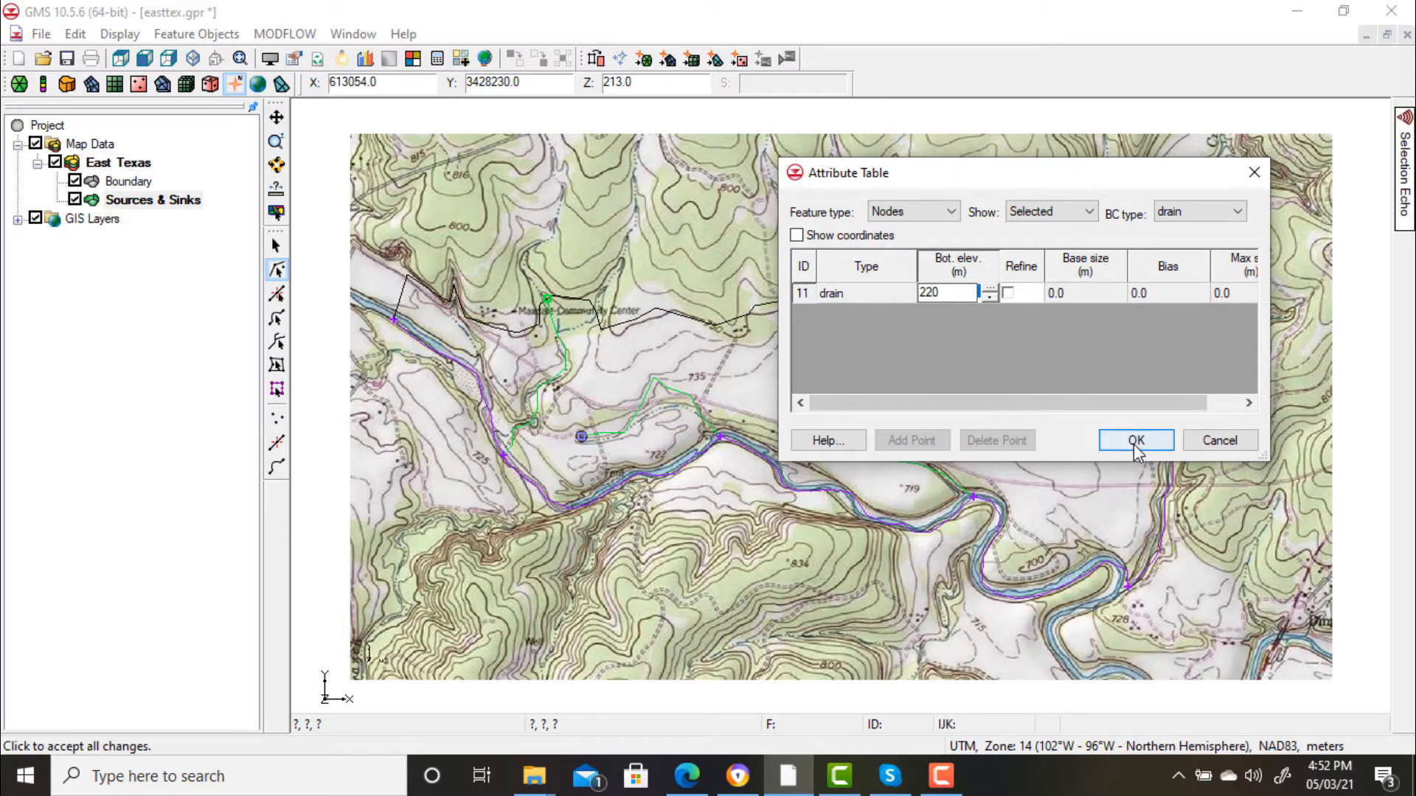
pyautogui.click(1140, 440)
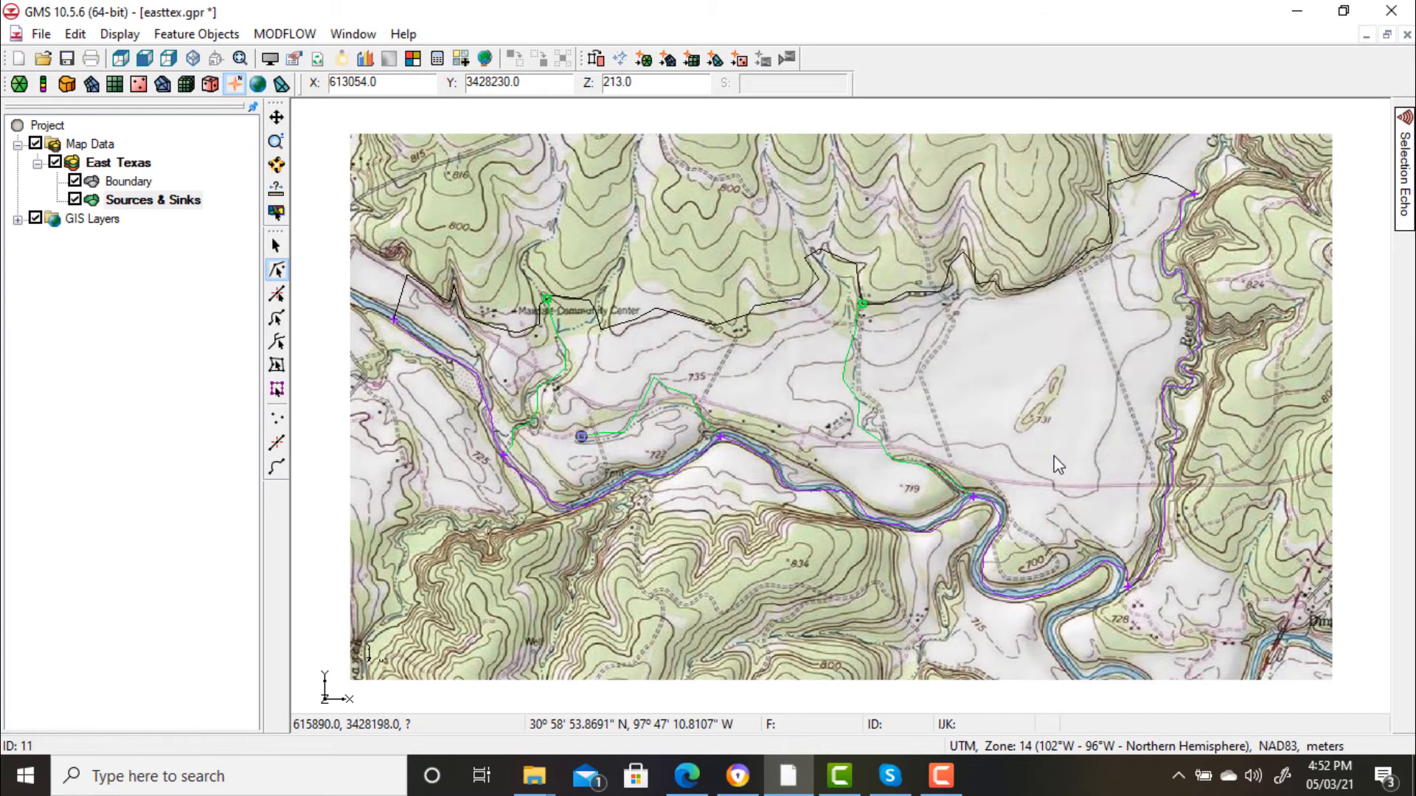
# - Set the drain bottom elevation to 209 m at the node where the middle creek meets the river
pyautogui.doubleClick(718, 439)
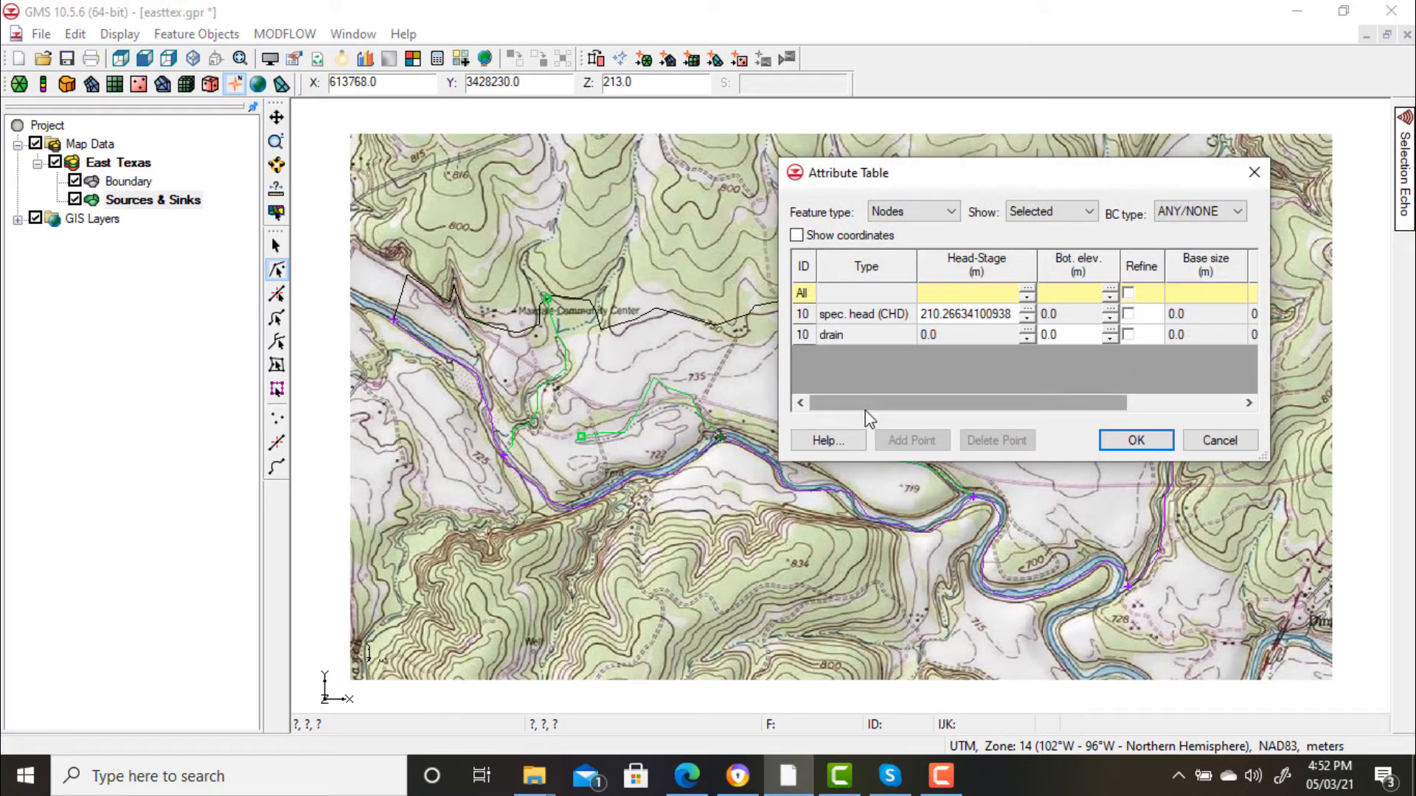
pyautogui.click(1064, 322)
pyautogui.click(1059, 339)
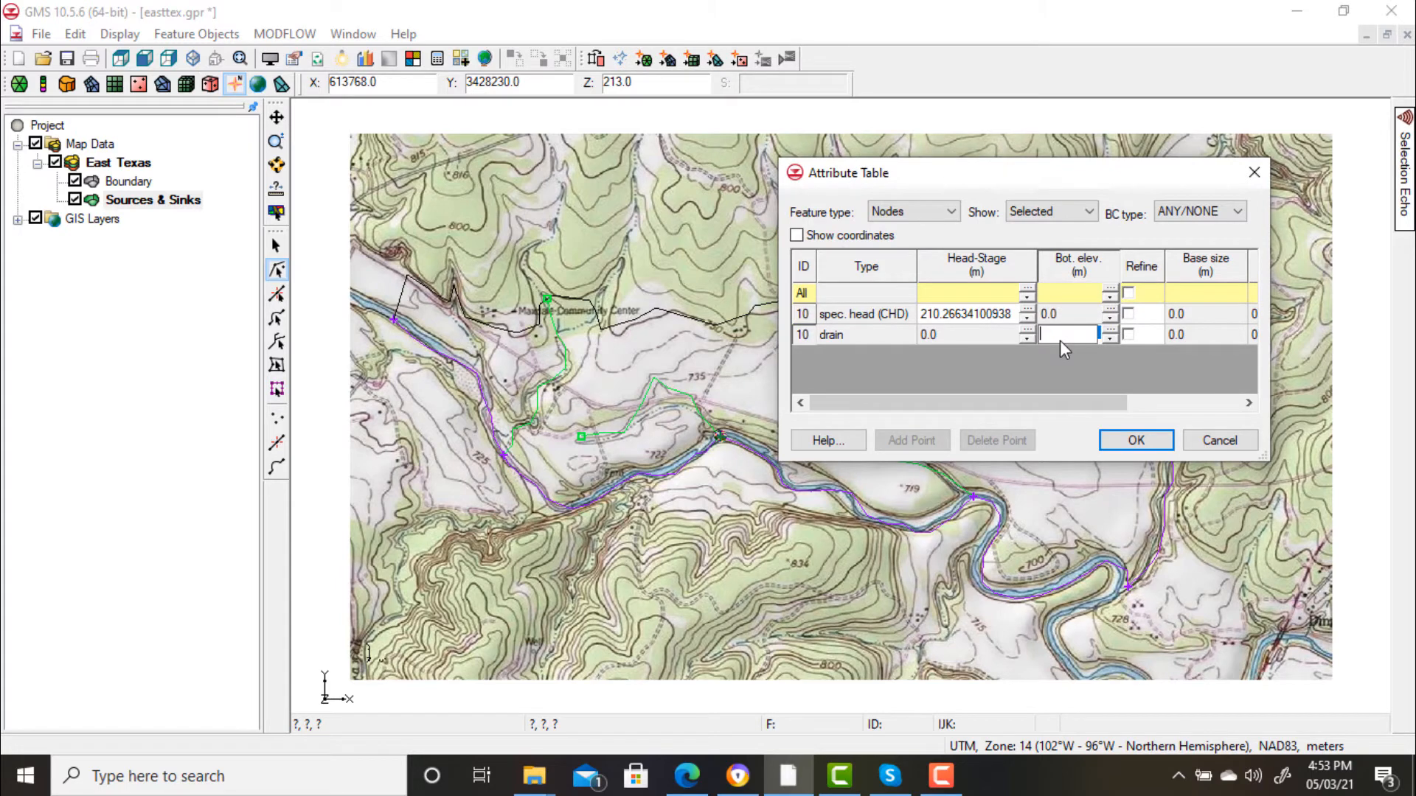
pyautogui.write('230.0')
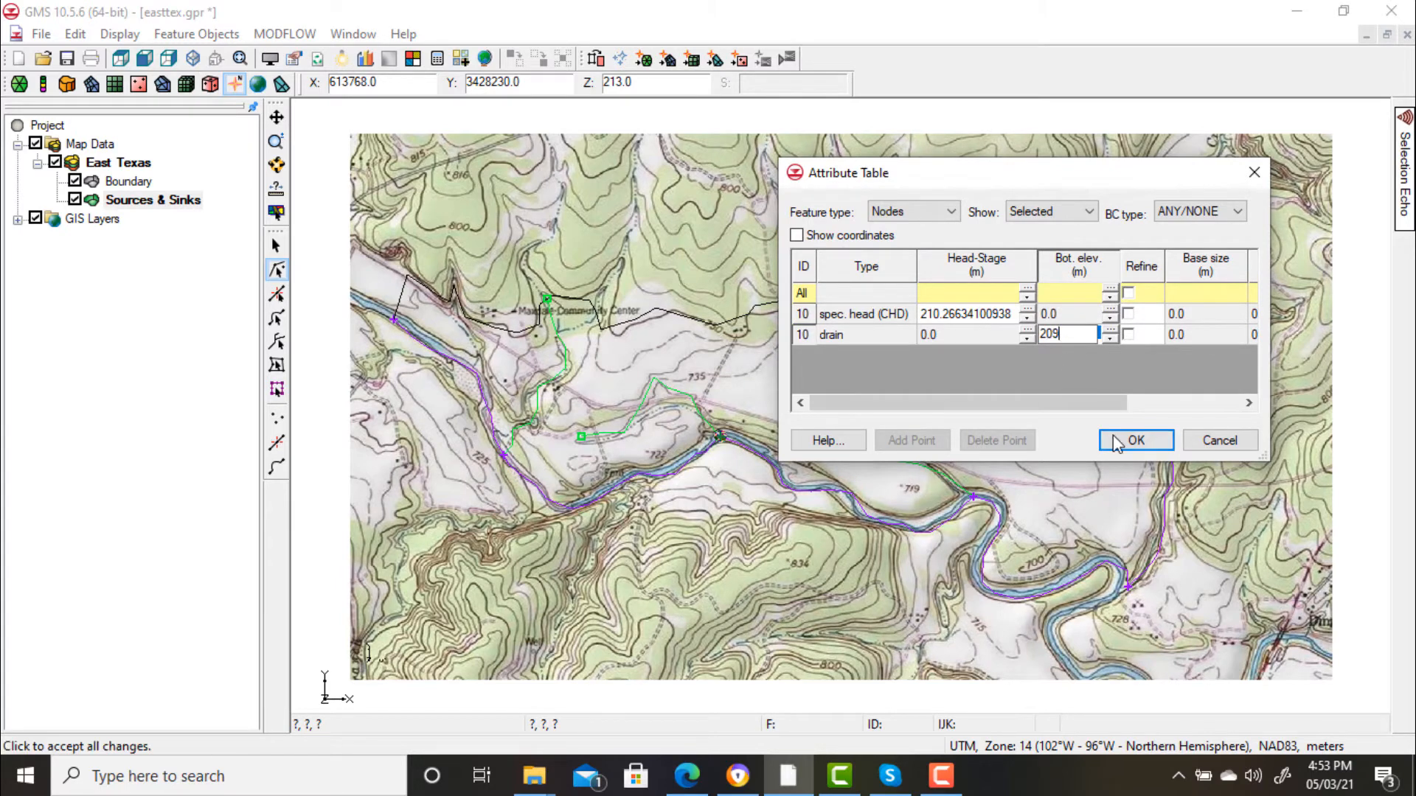
pyautogui.click(1113, 435)
# - Set the drain bottom elevation to 221 m at the eastern creek's northern node on the boundary
pyautogui.doubleClick(862, 304)
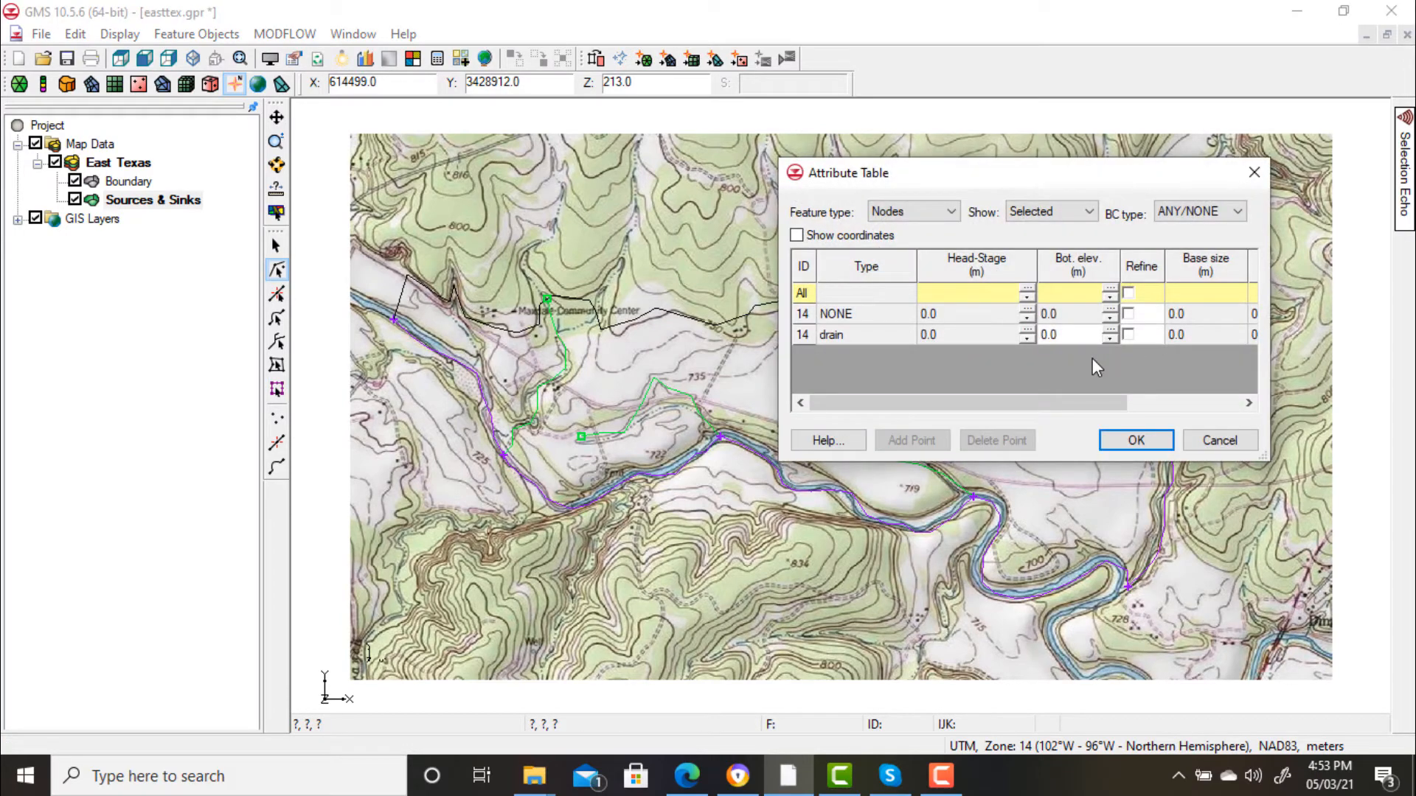
pyautogui.click(1067, 335)
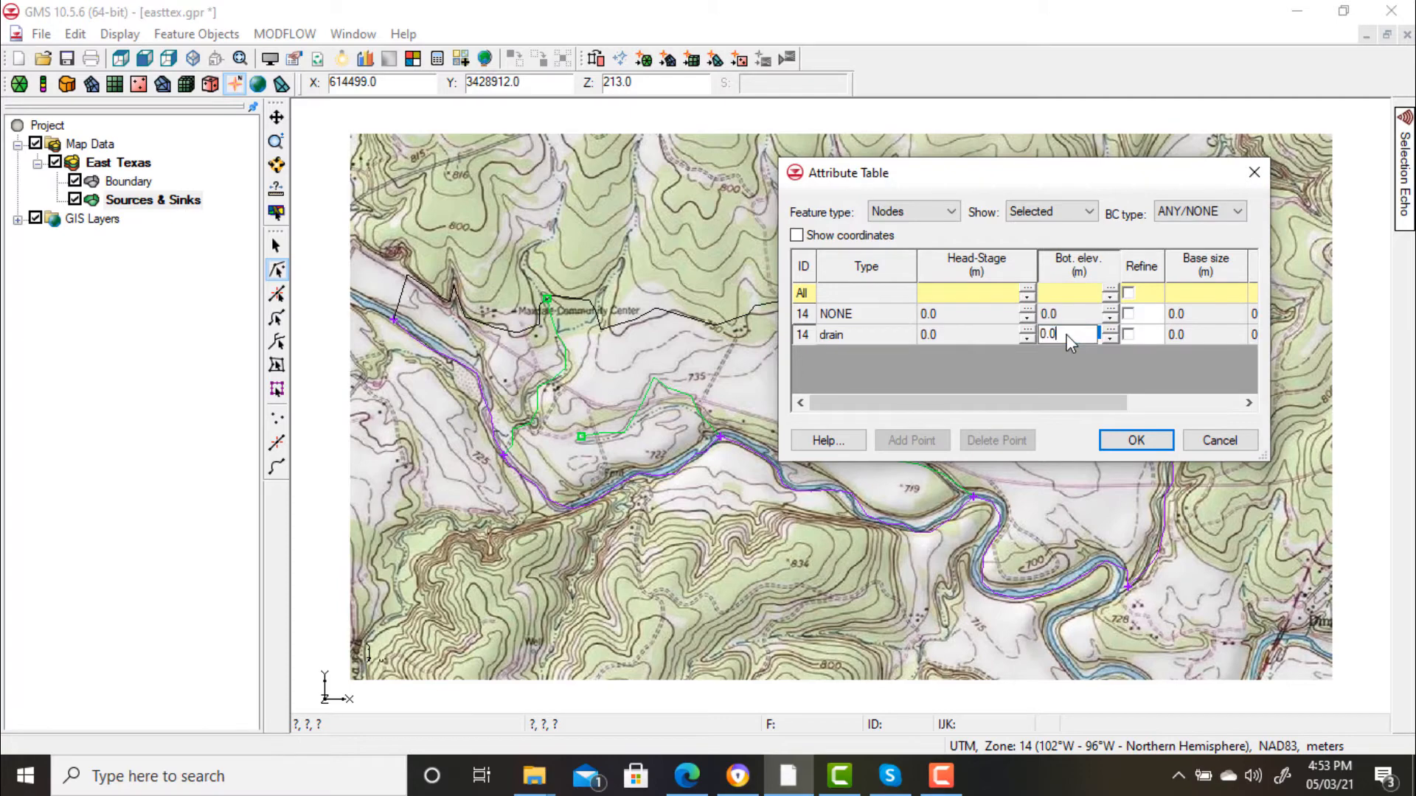
pyautogui.press('BackSpace')
pyautogui.press('BackSpace')
pyautogui.press('BackSpace')
pyautogui.write('221')
pyautogui.click(1156, 439)
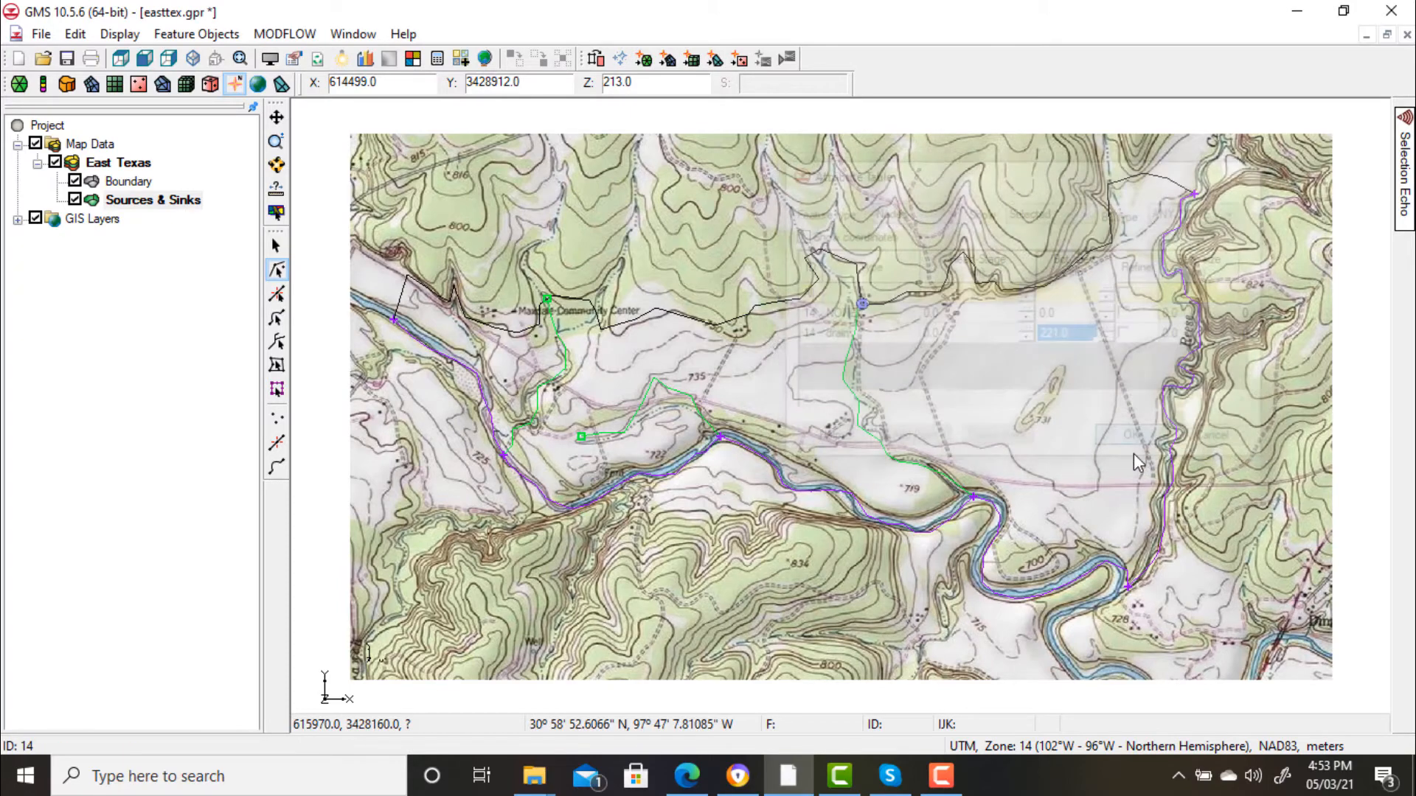
# - Set the drain bottom elevation to 208 m at the node where the eastern creek meets the river
pyautogui.doubleClick(971, 496)
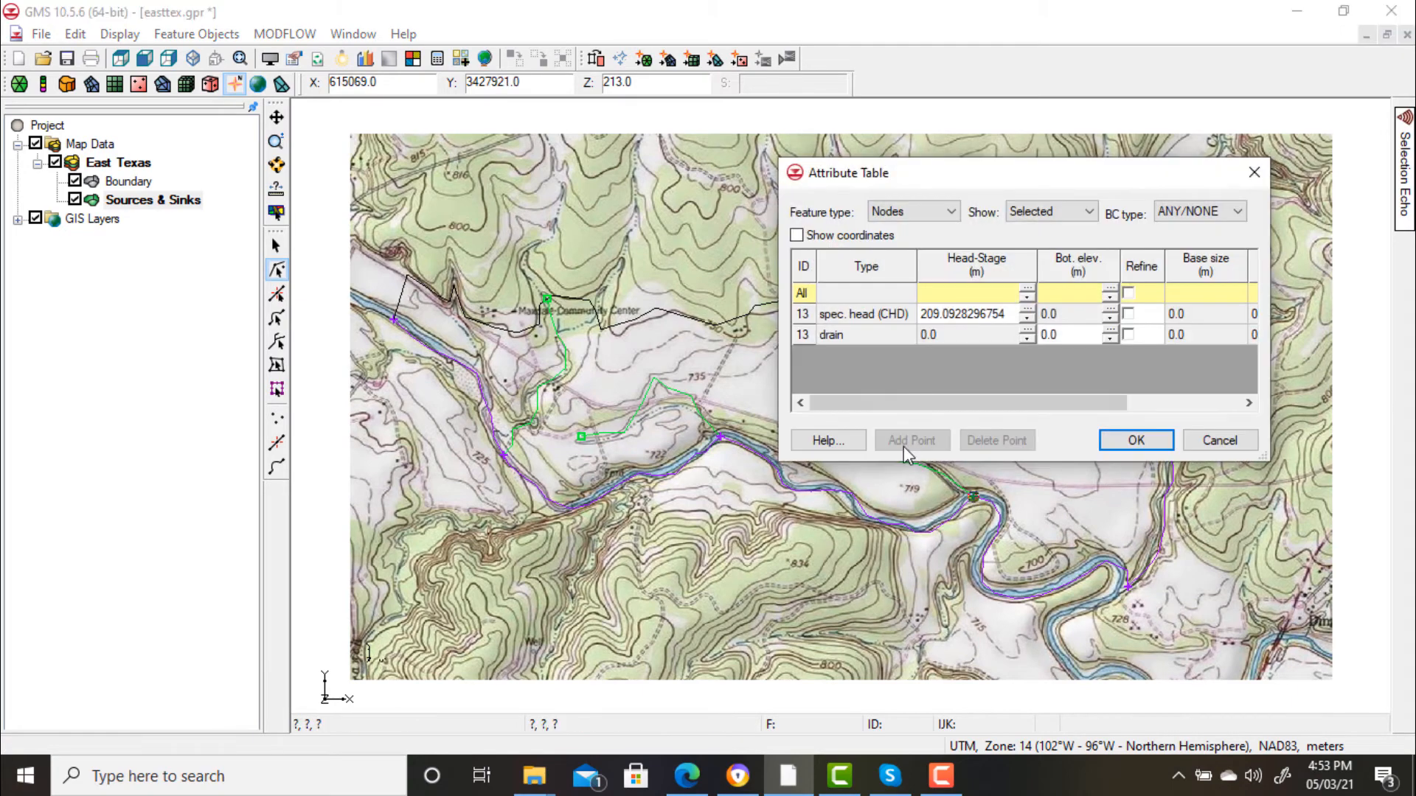
pyautogui.click(1064, 334)
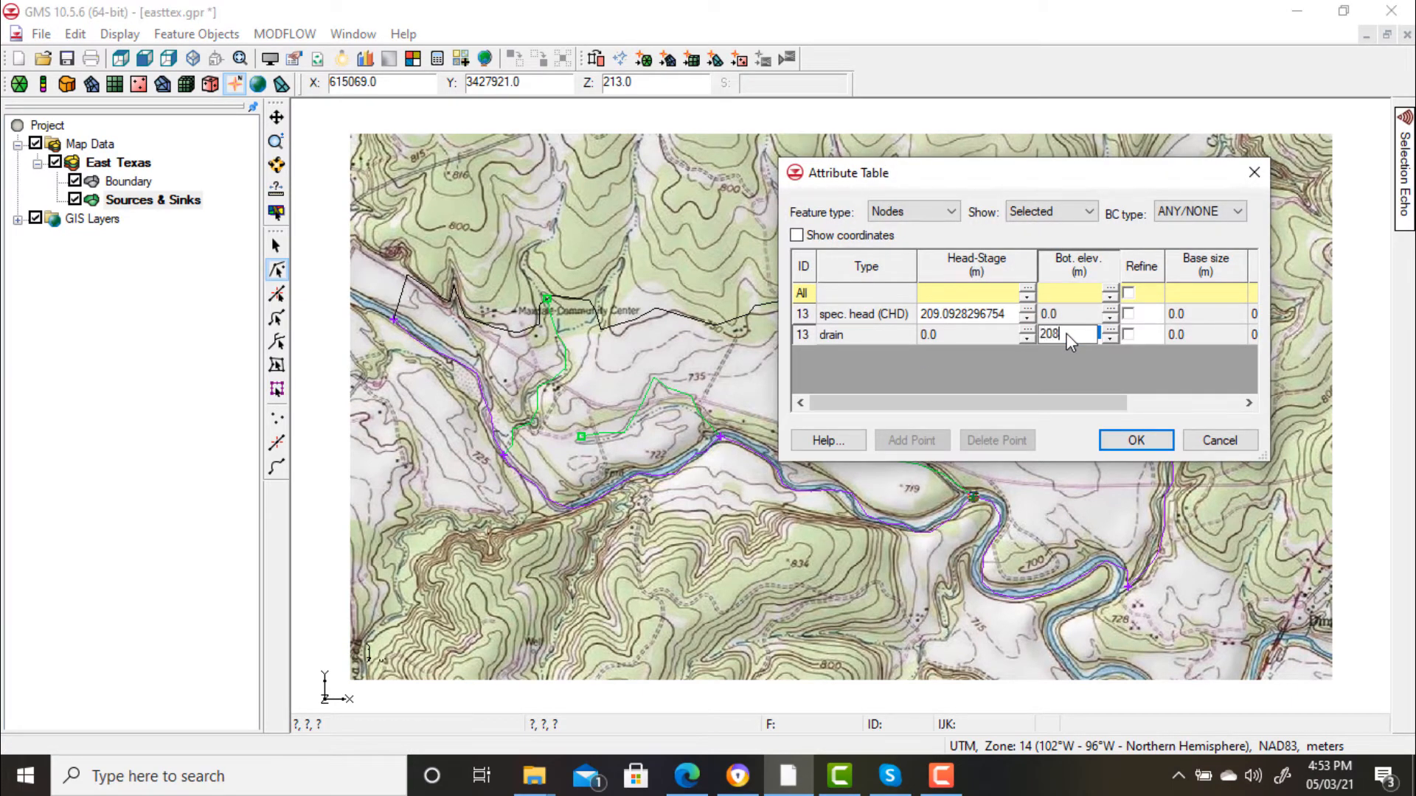
pyautogui.click(1135, 441)
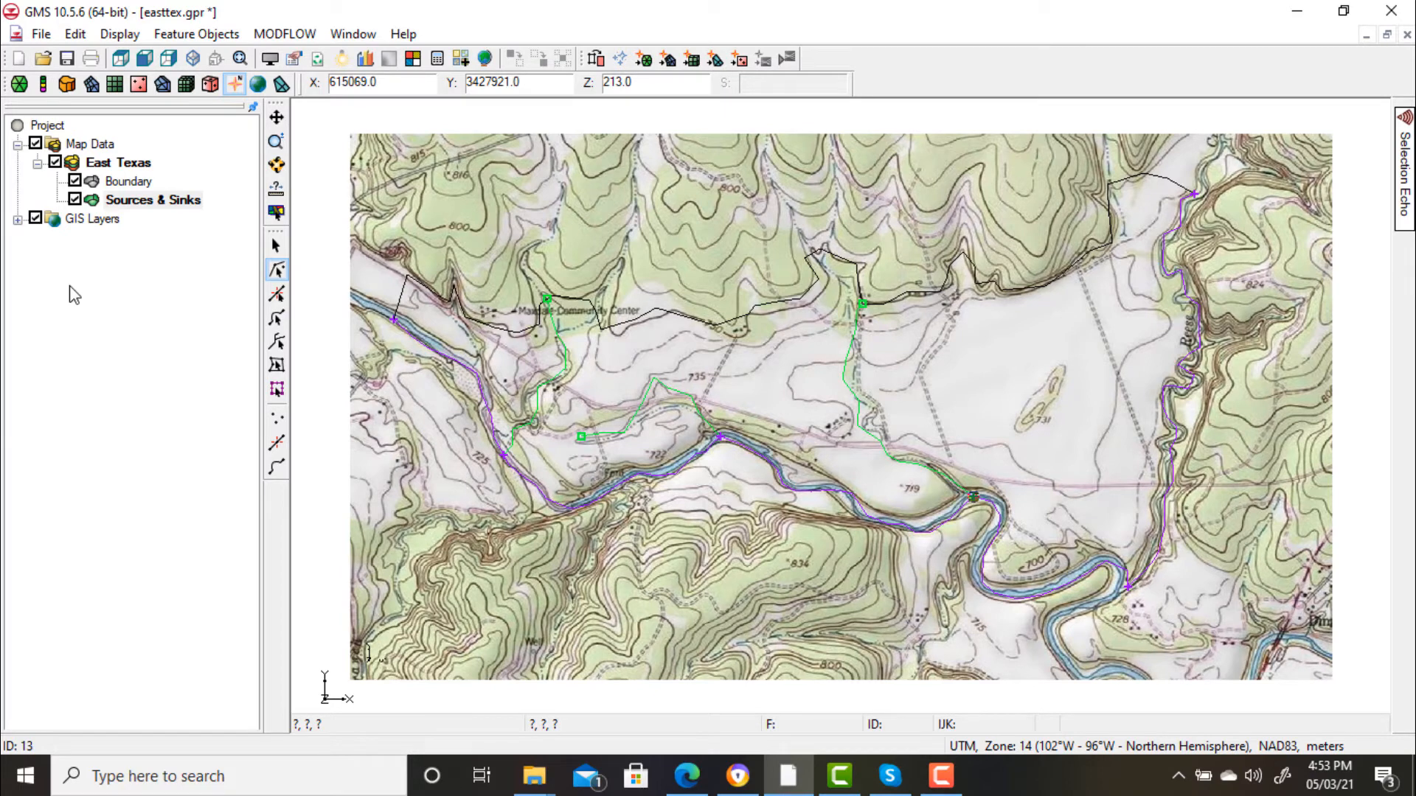
# - Build the polygon enclosed by the boundary arcs in the Sources & Sinks coverage
pyautogui.click(596, 59)
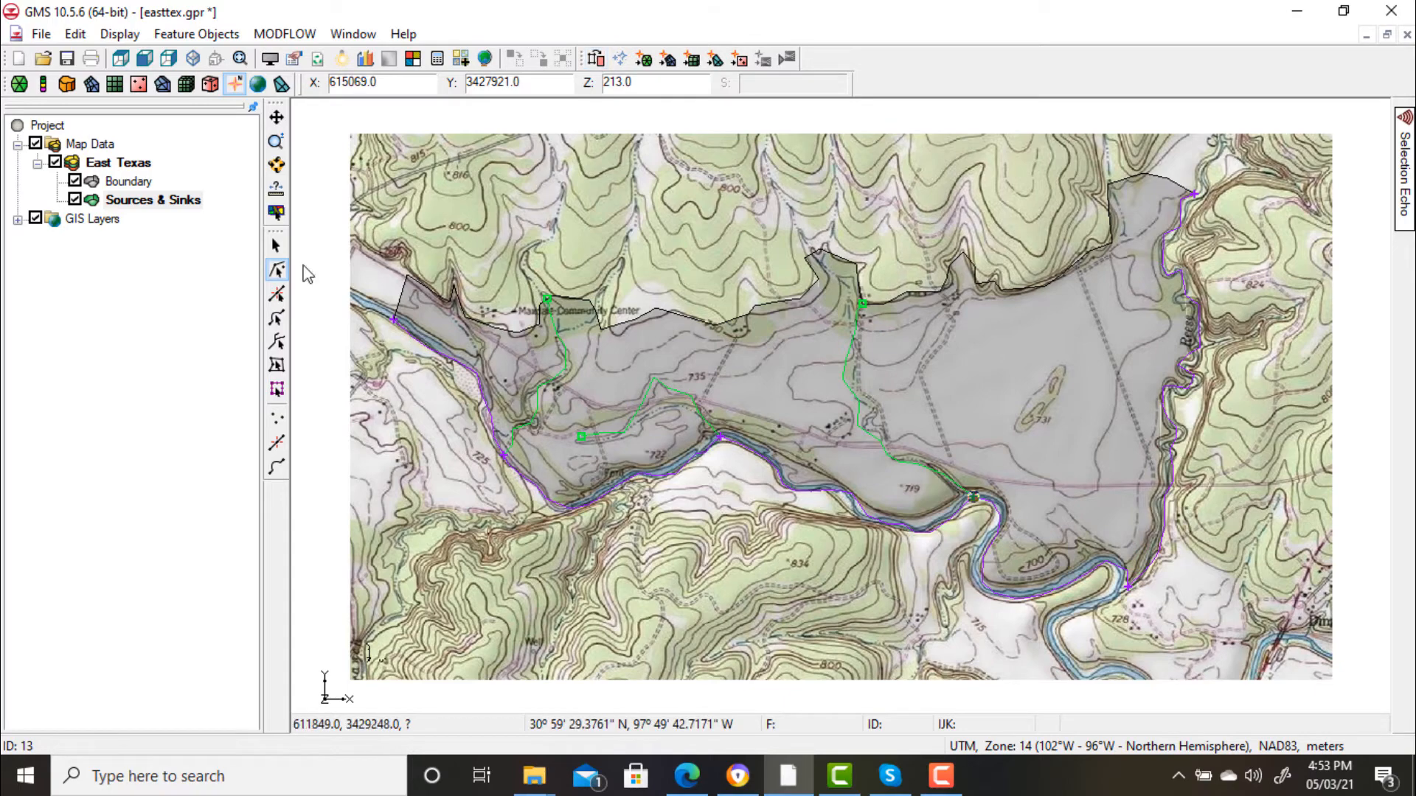
# - Create a point southeast of the community center and set its coordinates to X 613250, Y 3428630
pyautogui.click(276, 418)
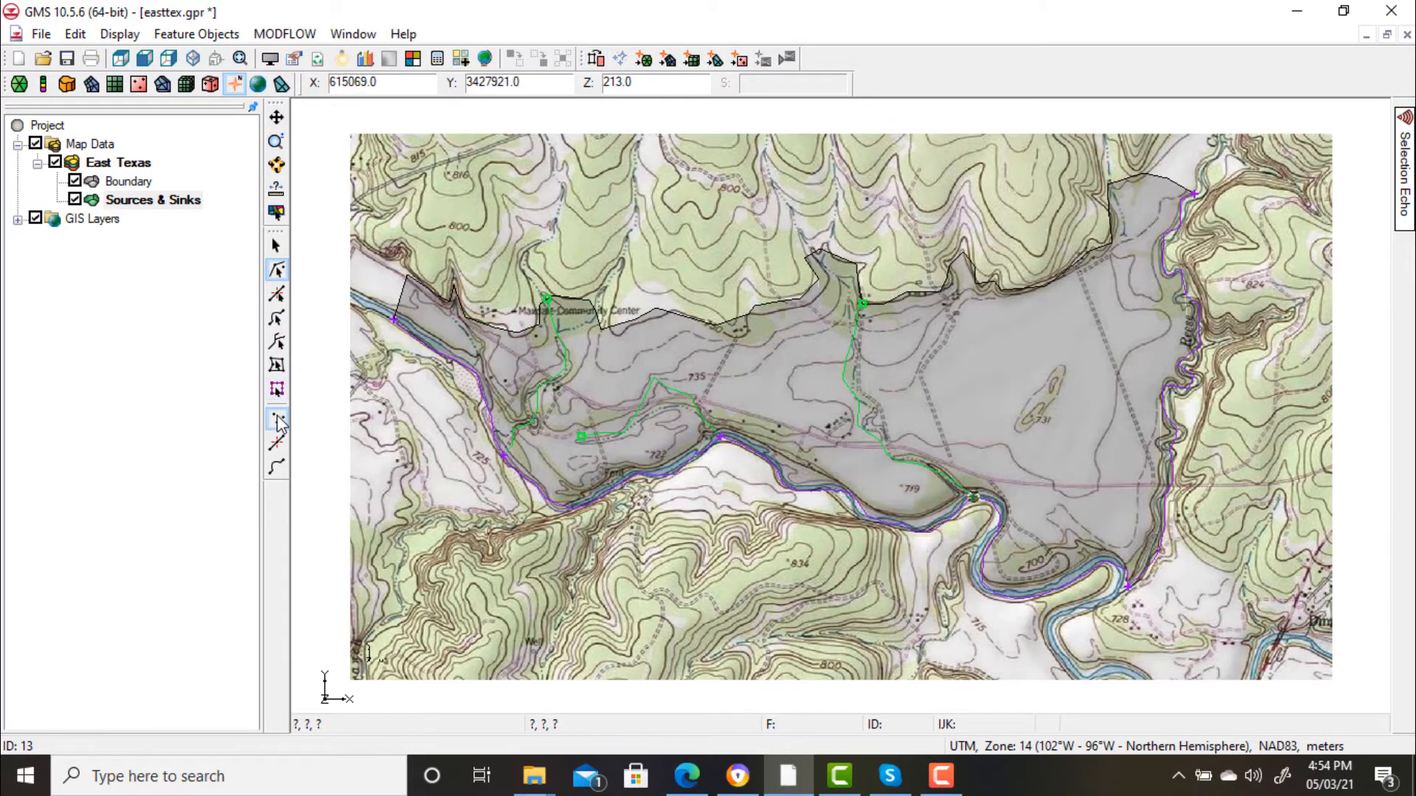
pyautogui.click(614, 373)
pyautogui.click(414, 78)
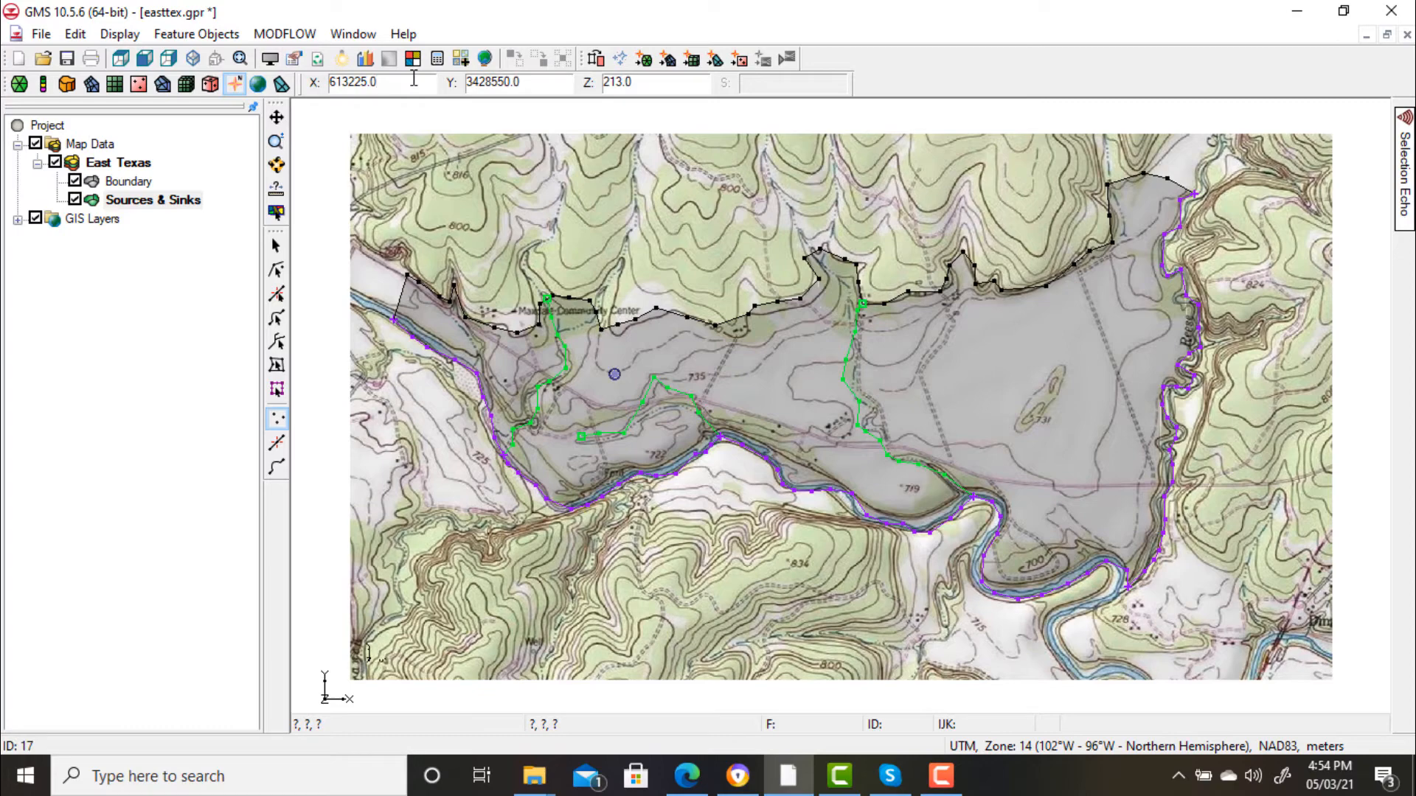
pyautogui.press('BackSpace')
pyautogui.press('BackSpace')
pyautogui.press('BackSpace')
pyautogui.press('BackSpace')
pyautogui.press('BackSpace')
pyautogui.press('BackSpace')
pyautogui.press('BackSpace')
pyautogui.press('BackSpace')
pyautogui.write('613250')
pyautogui.click(556, 83)
pyautogui.press('BackSpace')
pyautogui.press('BackSpace')
pyautogui.press('BackSpace')
pyautogui.press('BackSpace')
pyautogui.press('BackSpace')
pyautogui.press('BackSpace')
pyautogui.write('8630')
pyautogui.press('Return')
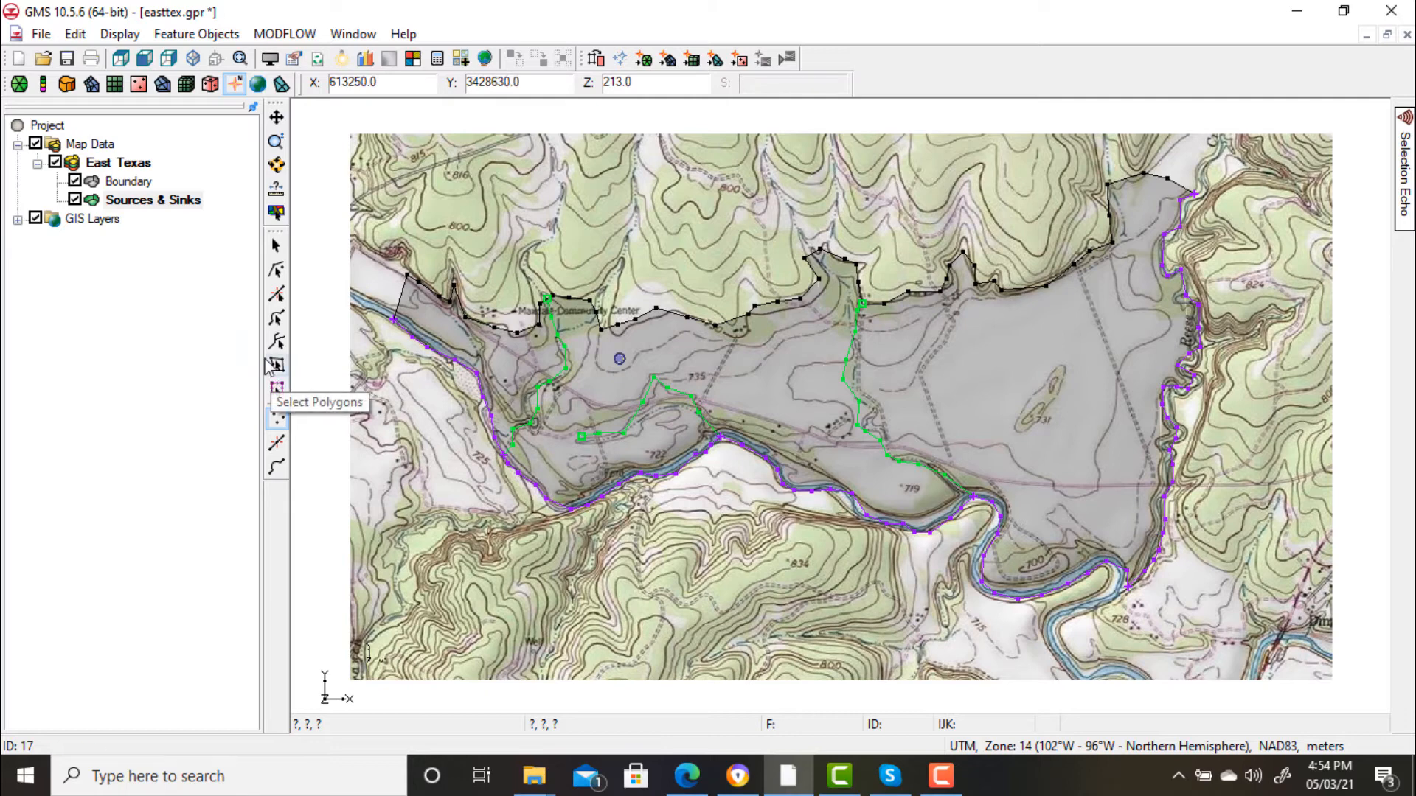
# - Create a second point in the eastern part of the model area with coordinates X 615494, Y 3428232
pyautogui.click(1026, 457)
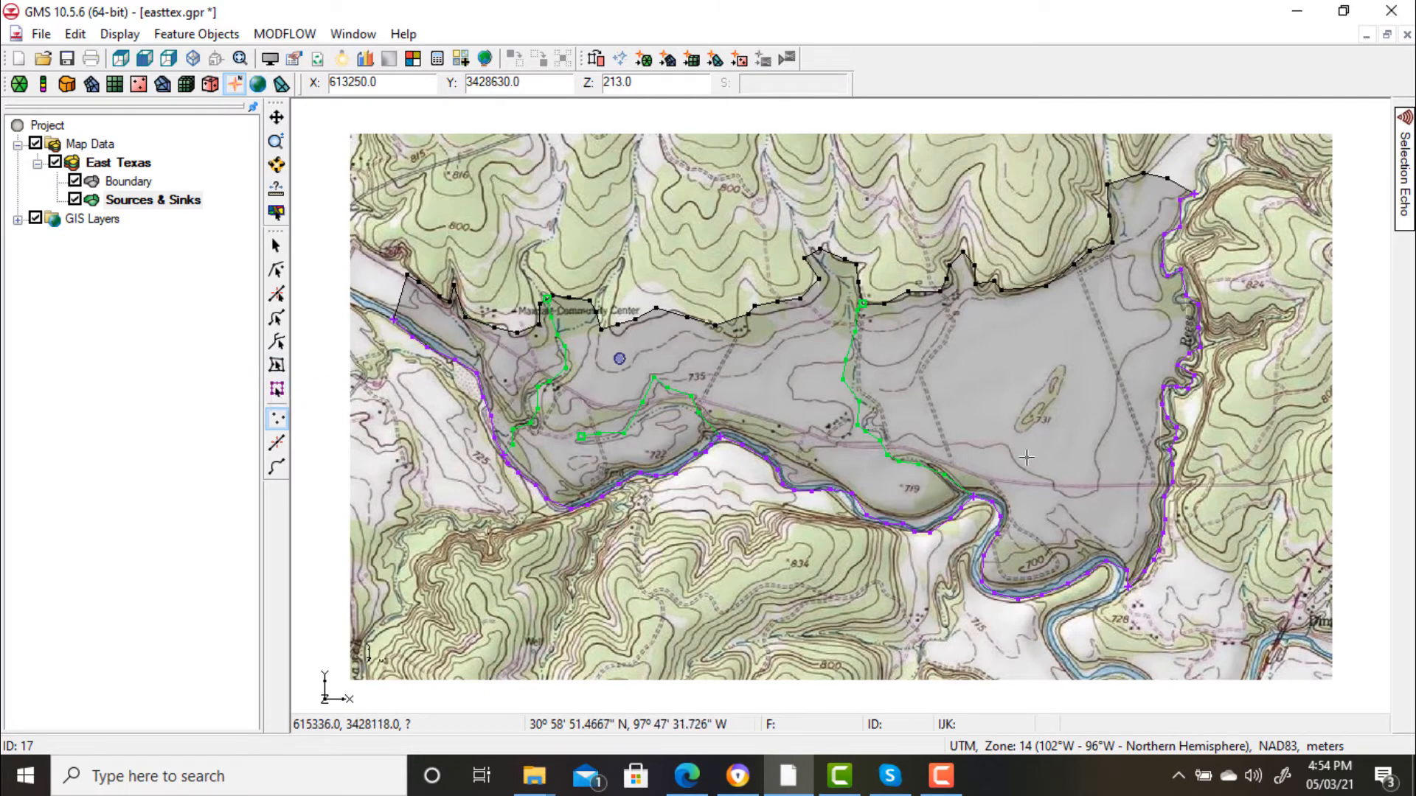
pyautogui.click(434, 77)
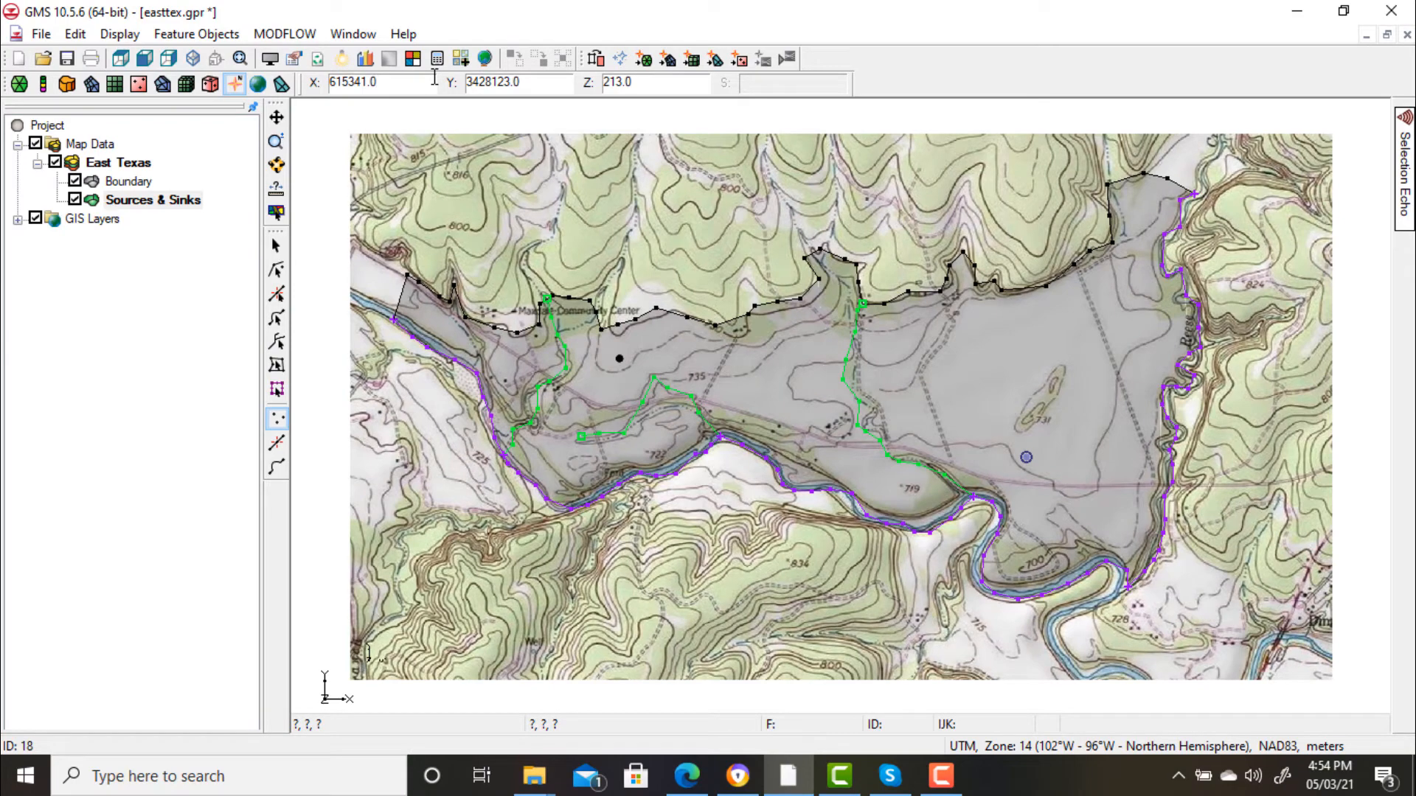
pyautogui.press('BackSpace')
pyautogui.press('BackSpace')
pyautogui.press('BackSpace')
pyautogui.press('BackSpace')
pyautogui.press('BackSpace')
pyautogui.write('494')
pyautogui.click(559, 82)
pyautogui.press('BackSpace')
pyautogui.press('BackSpace')
pyautogui.press('BackSpace')
pyautogui.press('BackSpace')
pyautogui.press('BackSpace')
pyautogui.press('BackSpace')
pyautogui.write('8232')
pyautogui.press('Return')
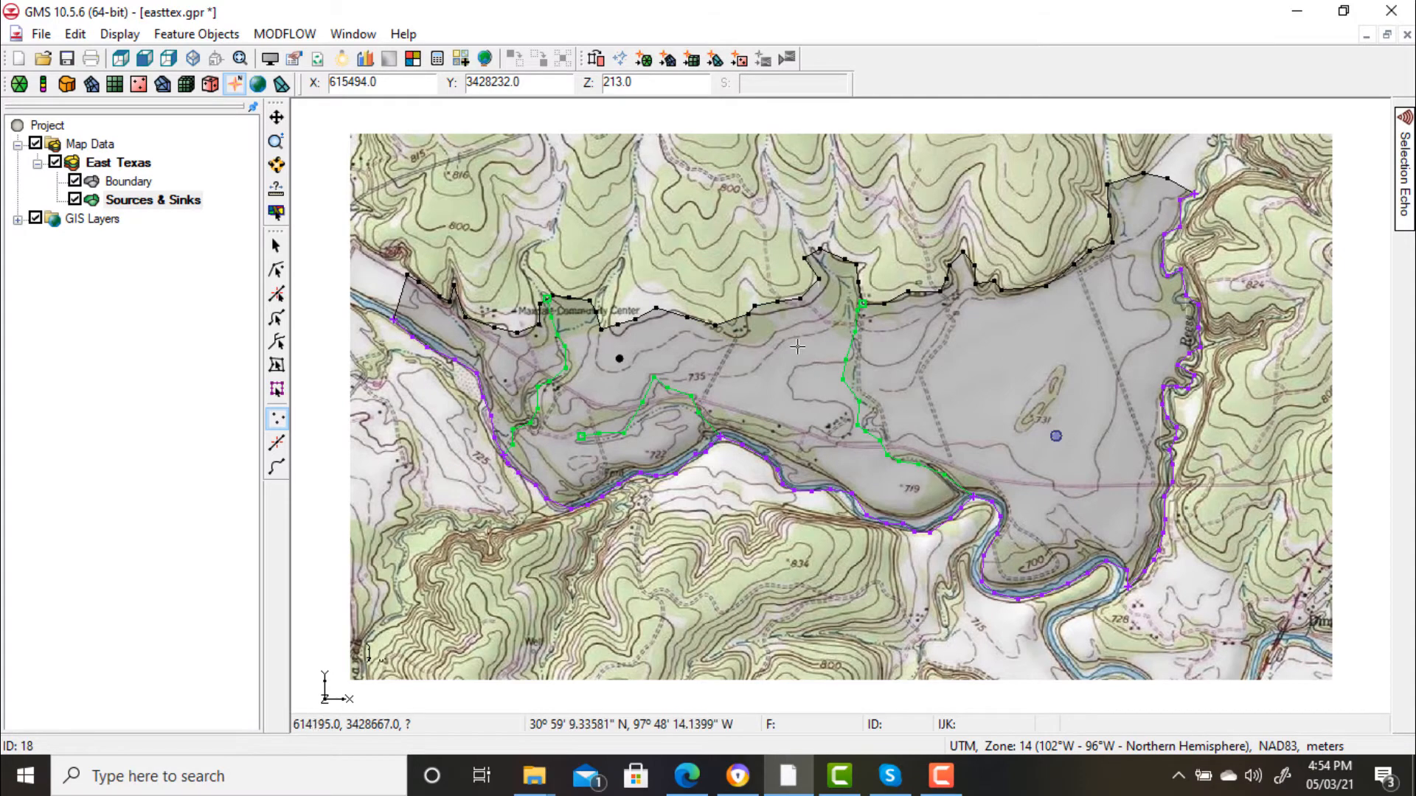
# - Make the western point a well with a flow rate of -50 m^3/d
pyautogui.click(276, 270)
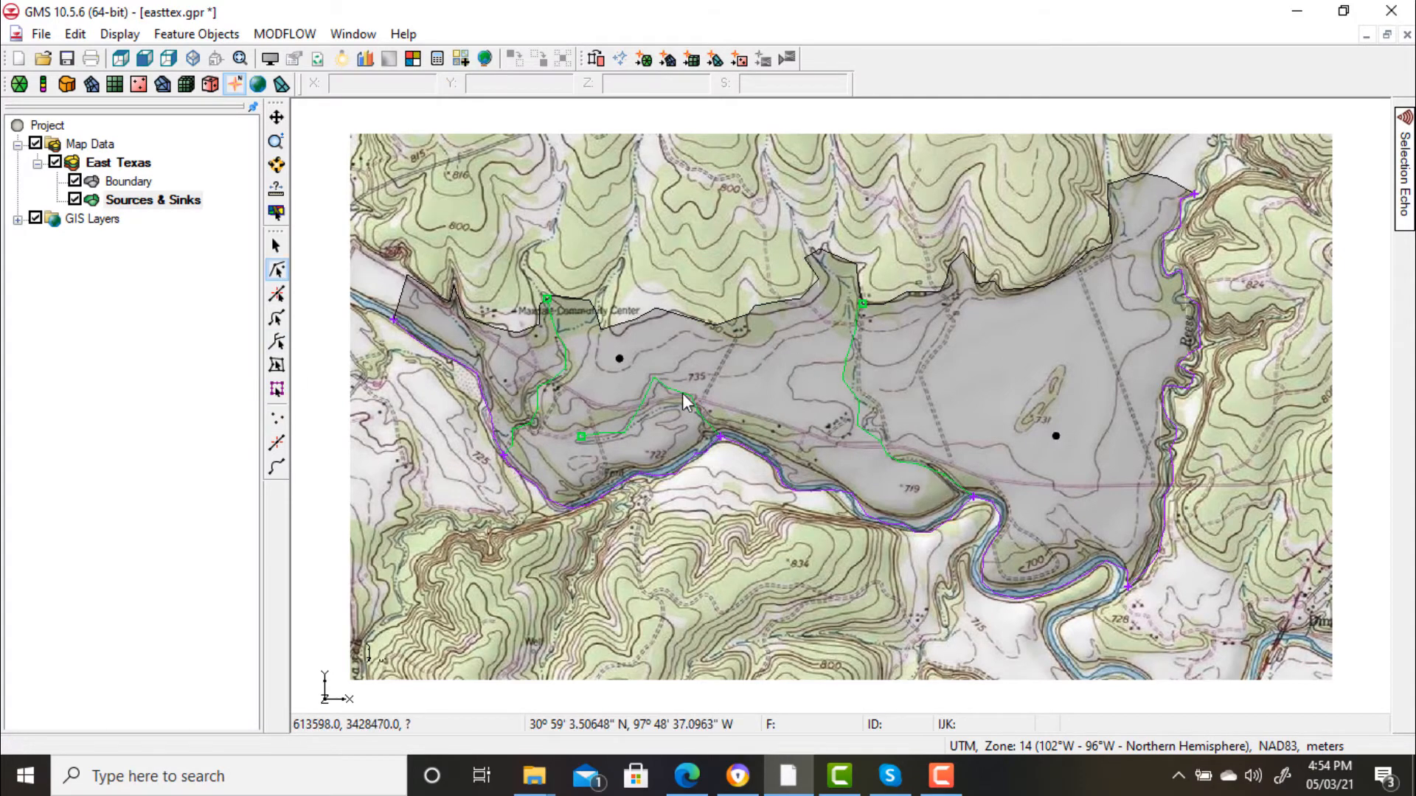
pyautogui.click(620, 360)
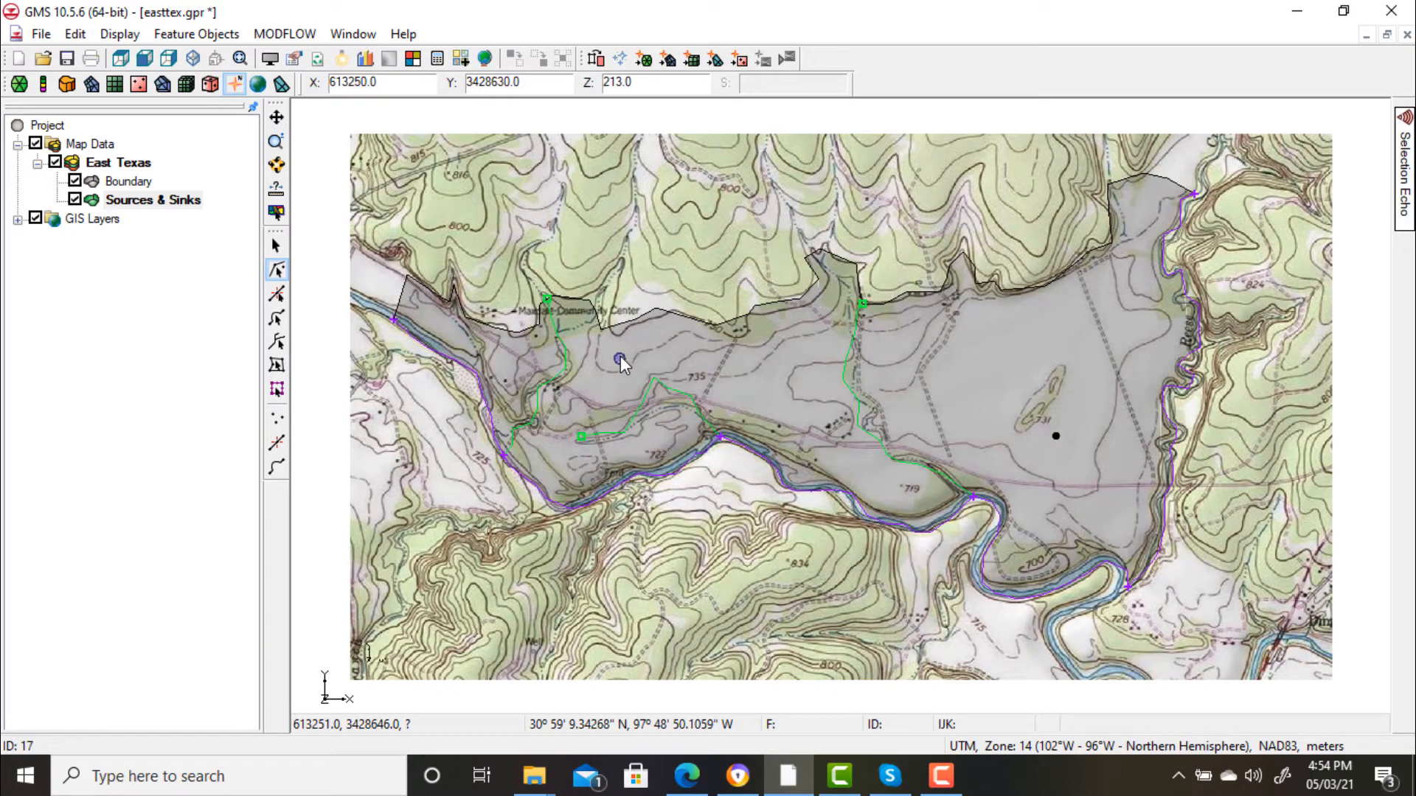
pyautogui.click(294, 59)
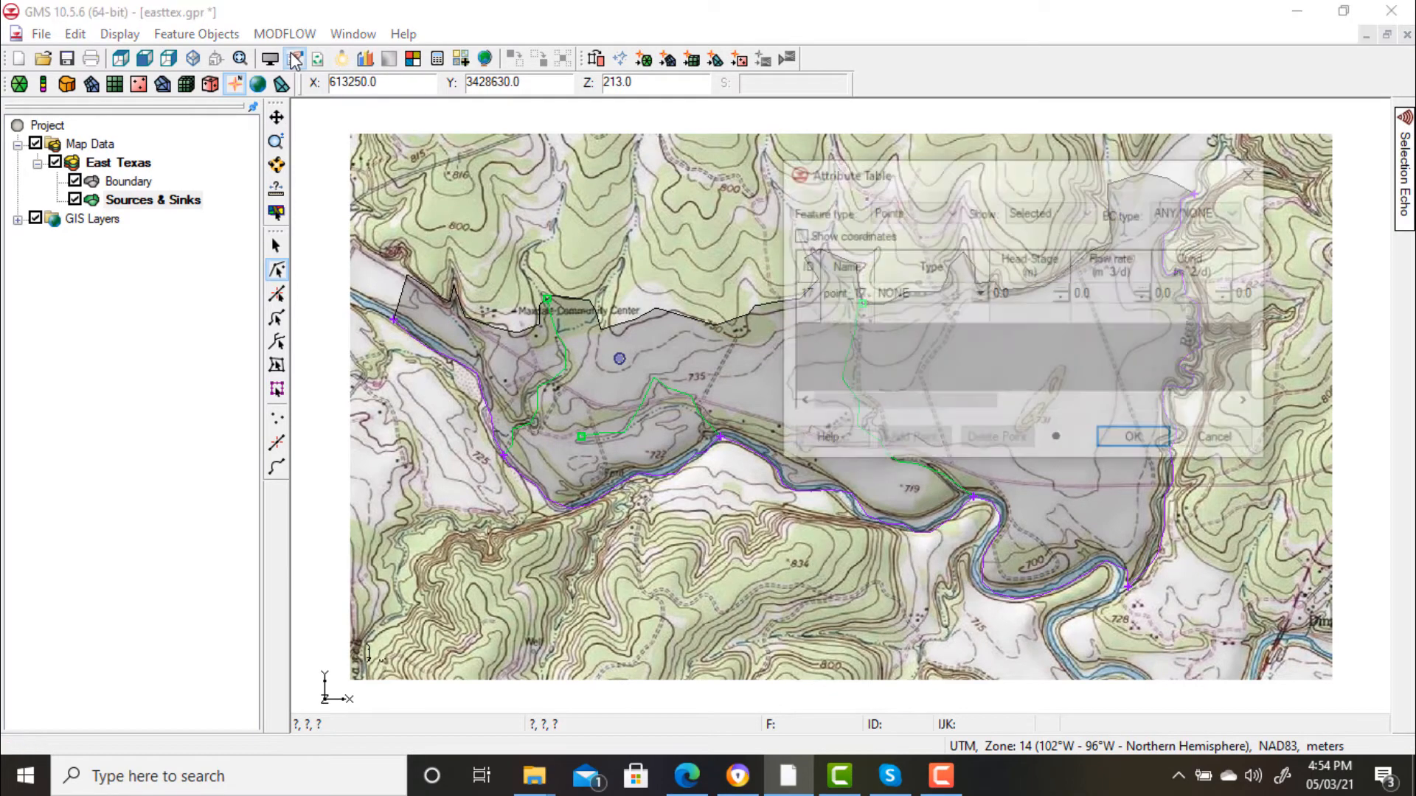
pyautogui.click(980, 294)
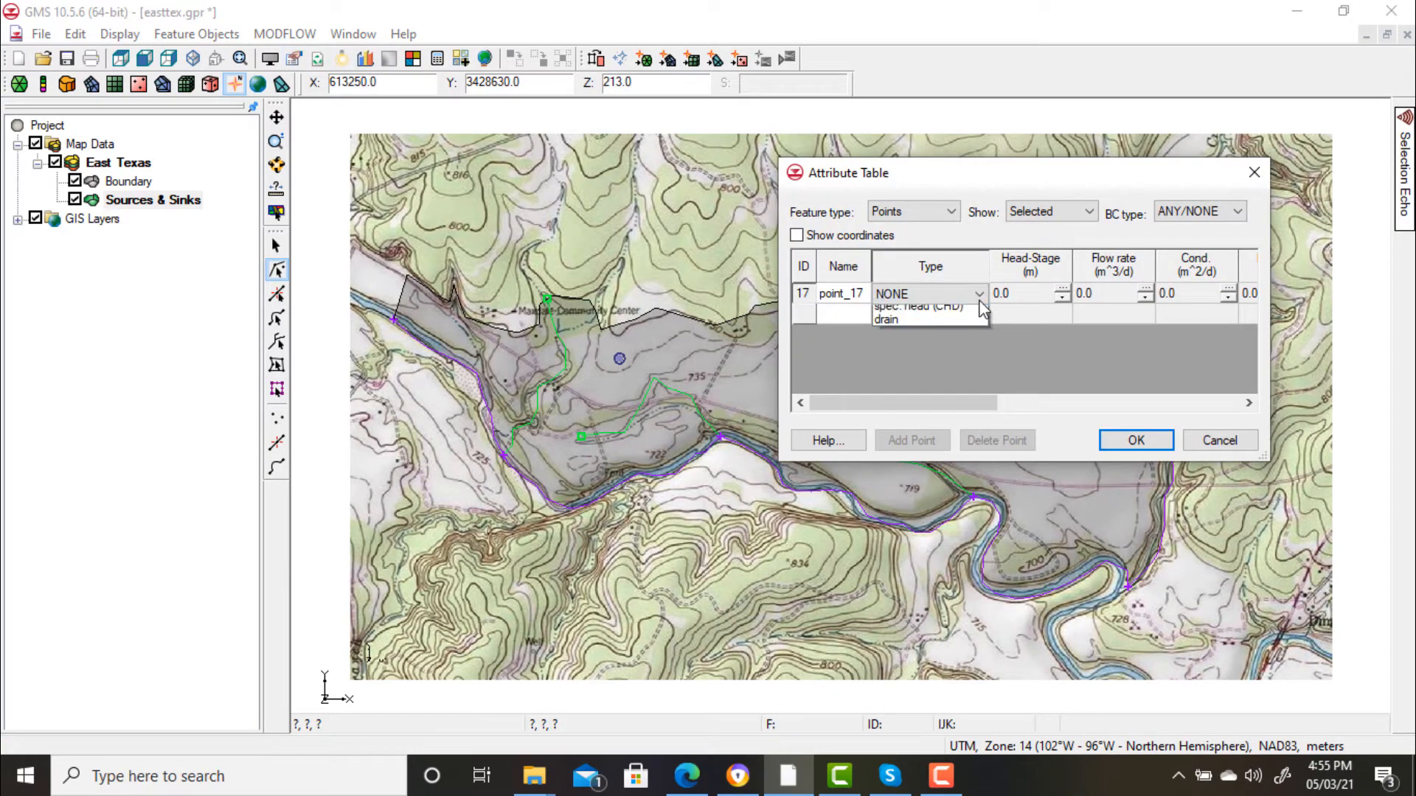
pyautogui.click(907, 322)
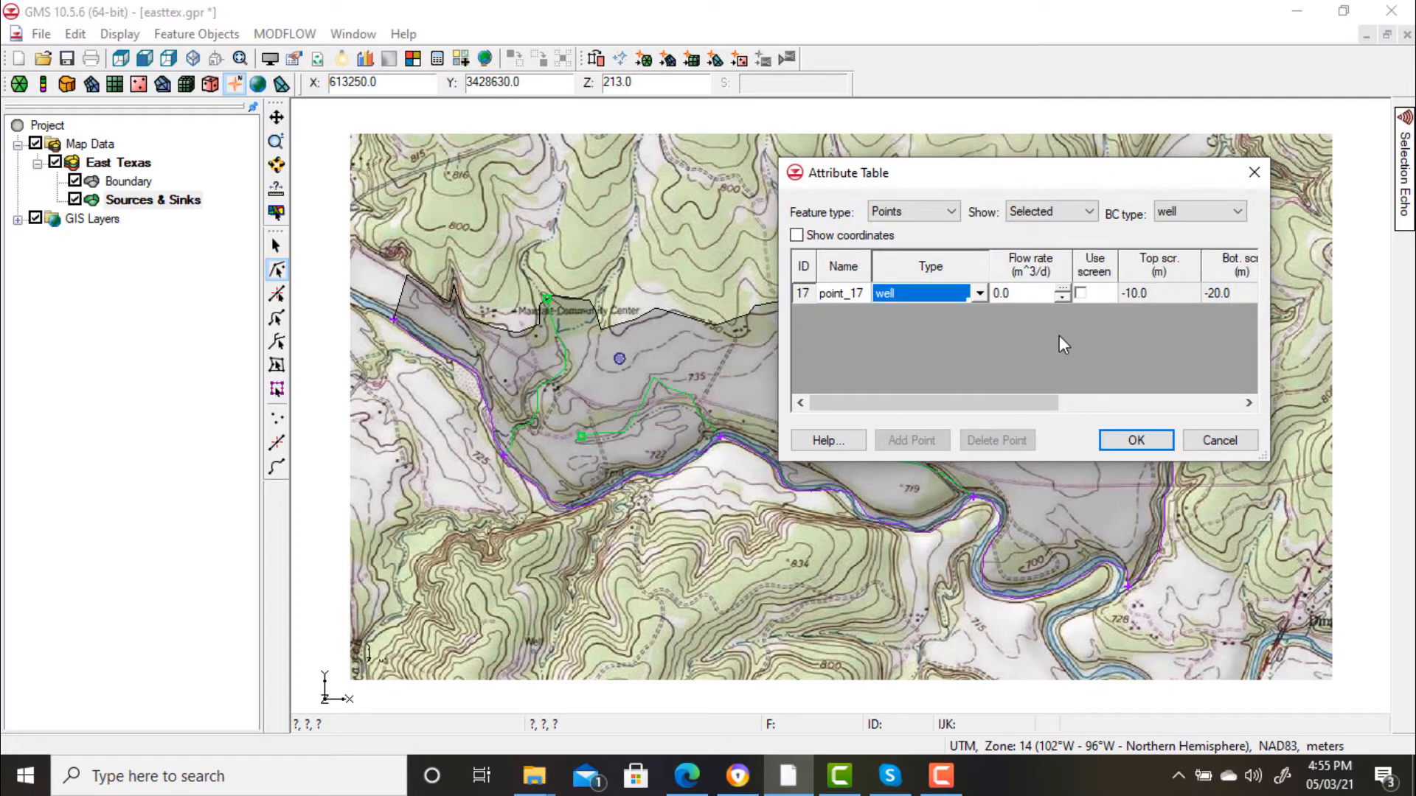
pyautogui.click(1026, 295)
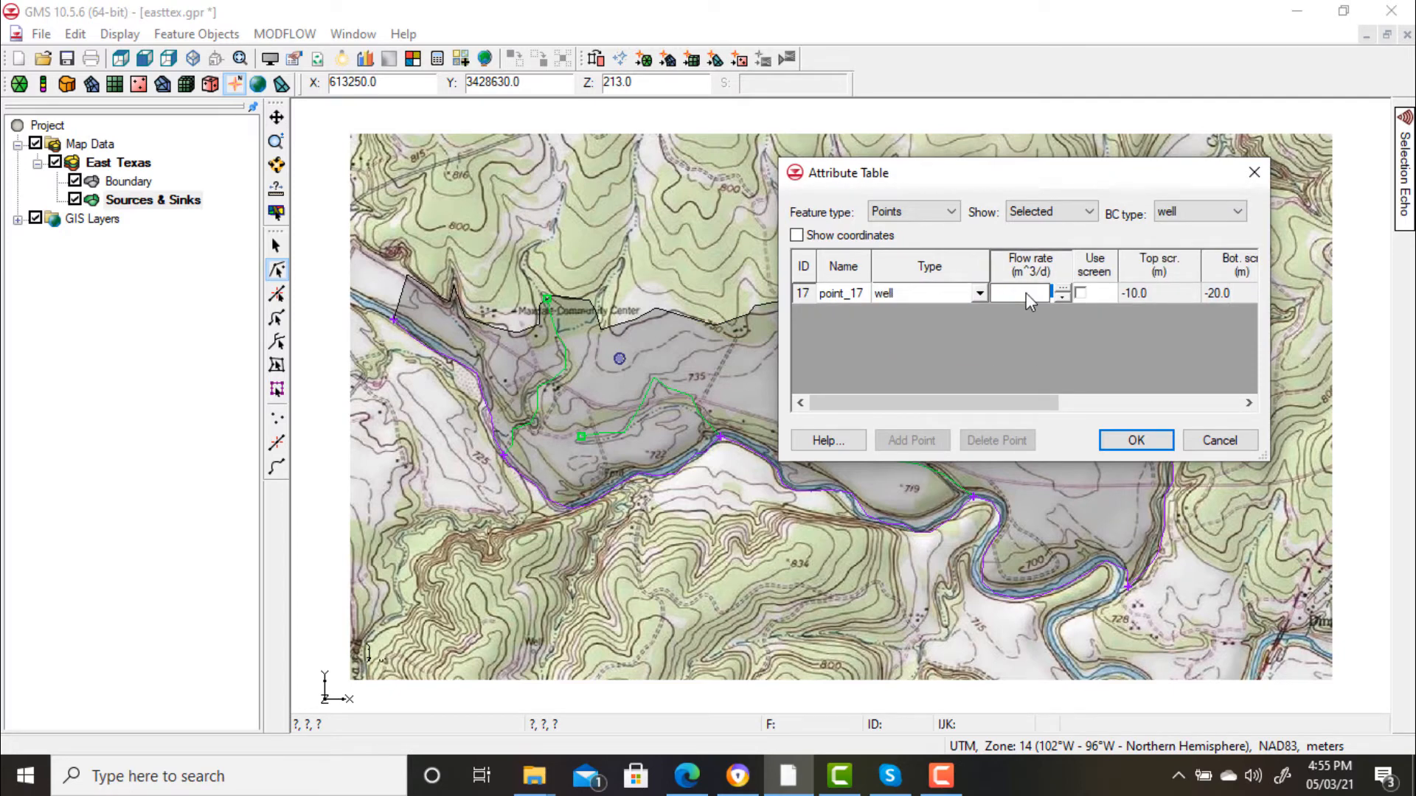
pyautogui.write('-50')
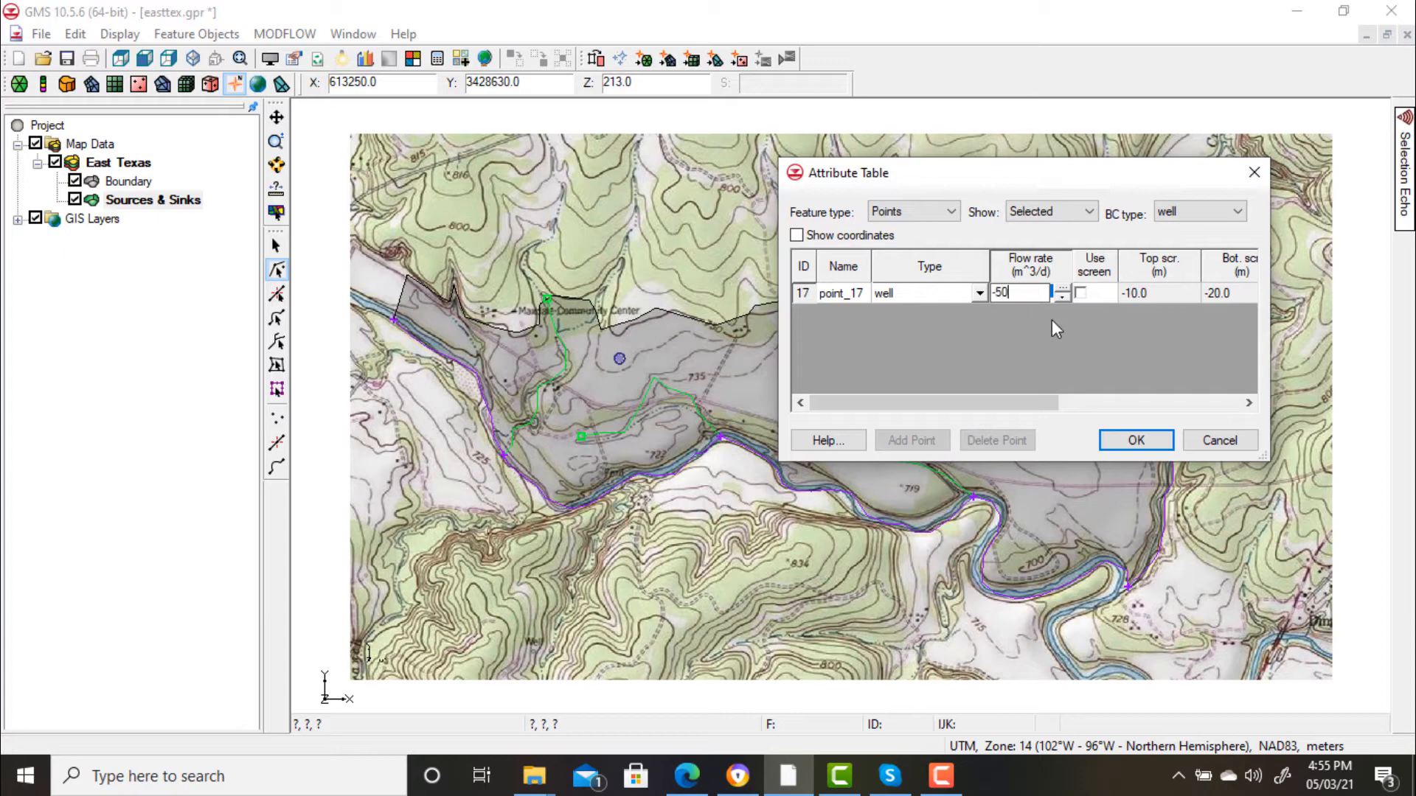
pyautogui.click(1134, 440)
# - Make the eastern point a well with a flow rate of -300 m^3/d
pyautogui.doubleClick(1054, 436)
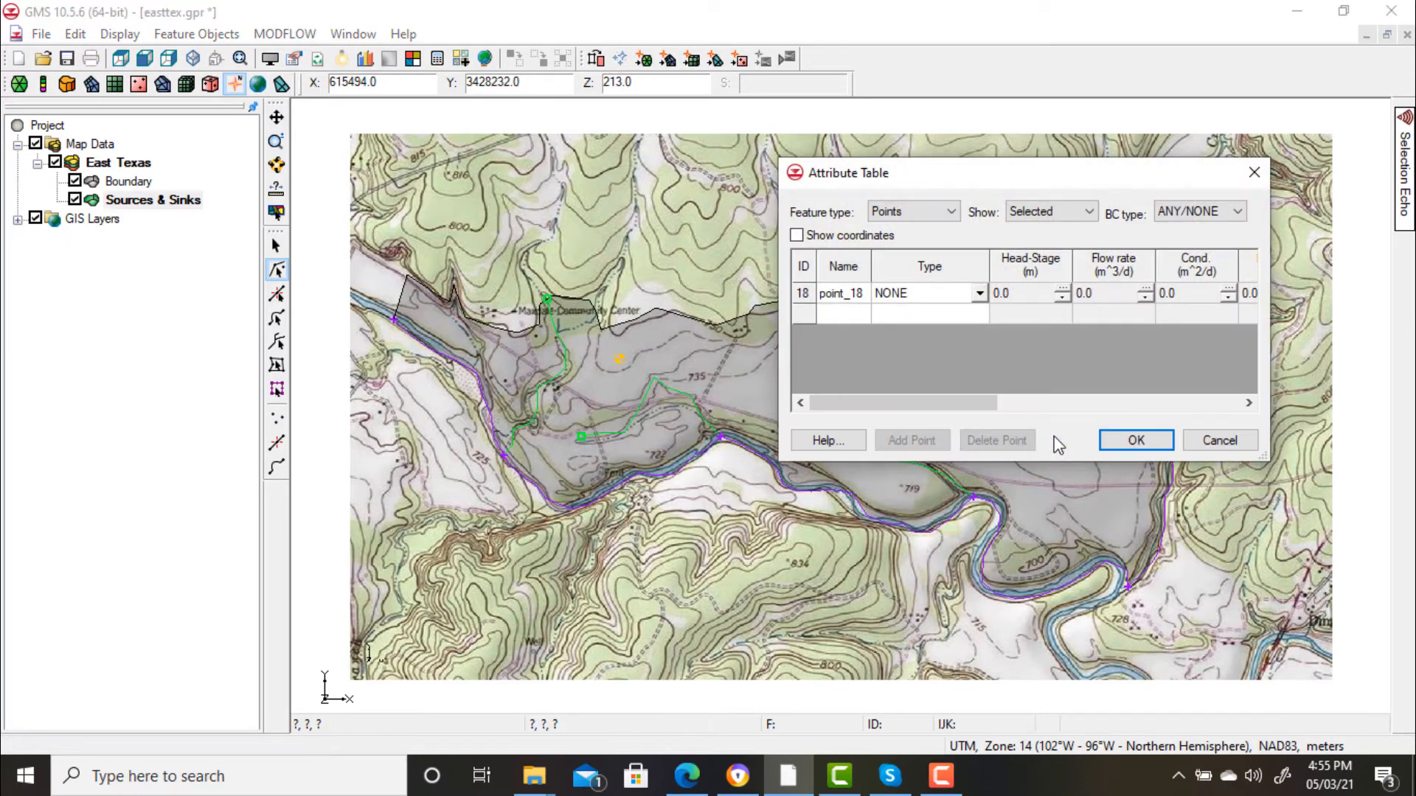
pyautogui.moveTo(949, 186); pyautogui.dragTo(919, 168)
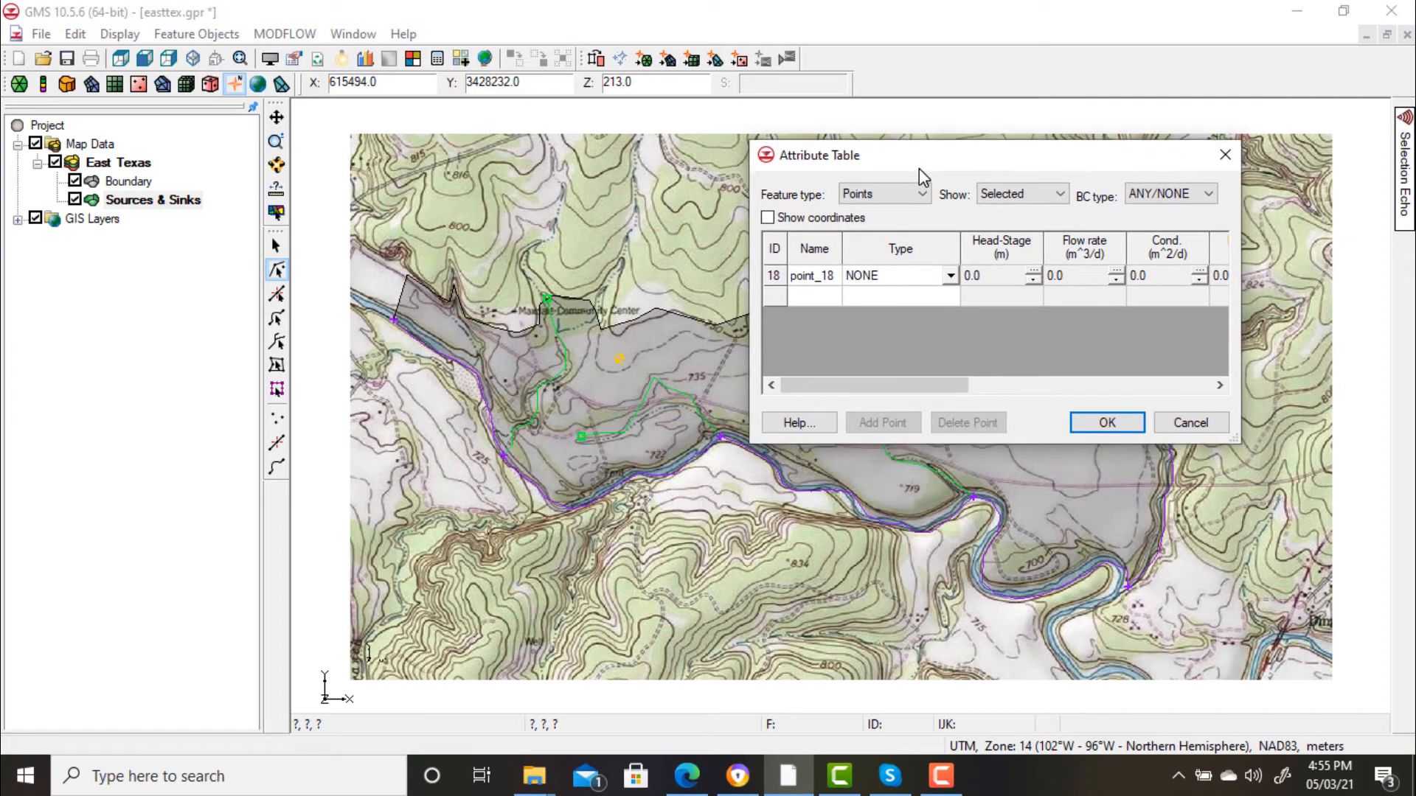
pyautogui.click(947, 278)
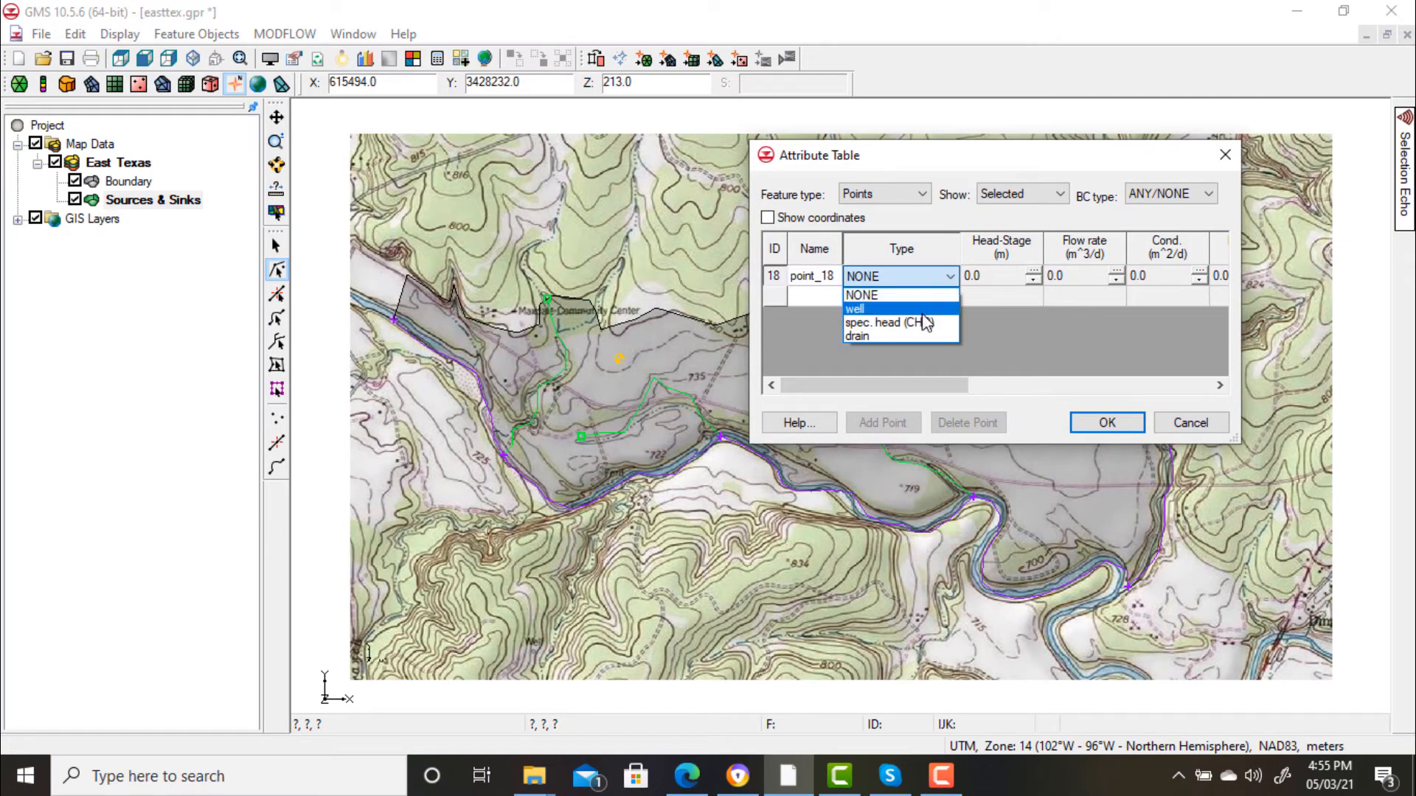
pyautogui.click(922, 313)
pyautogui.click(1002, 278)
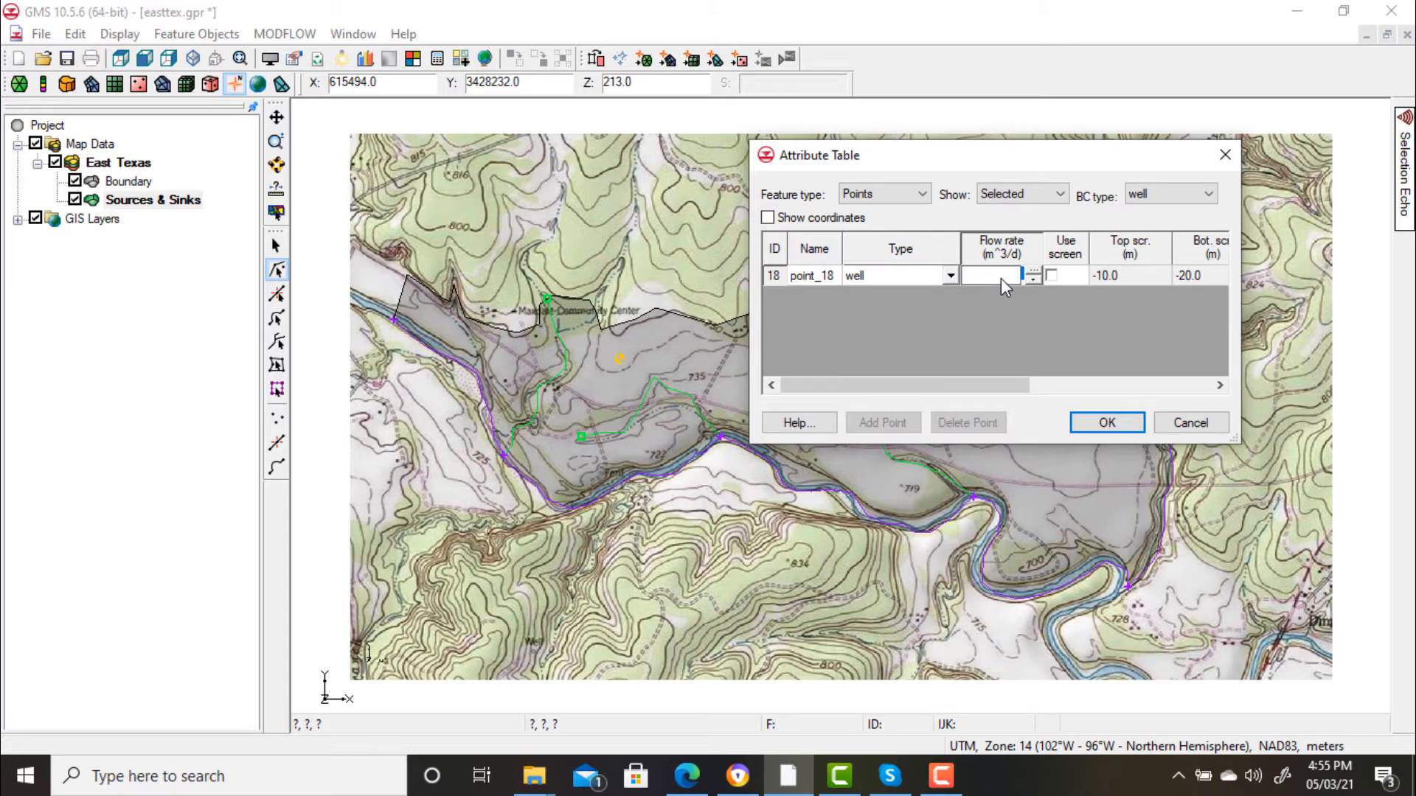
pyautogui.write('-300')
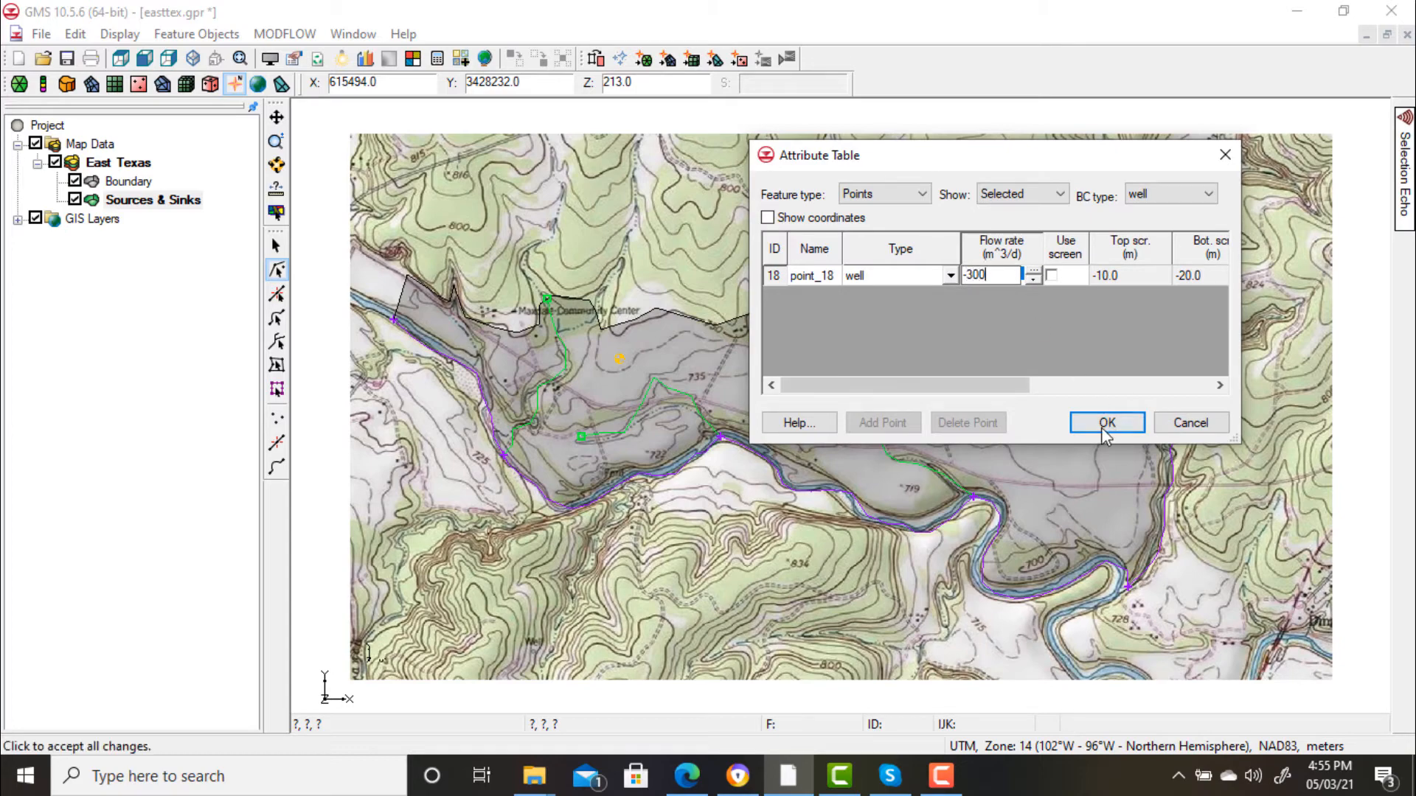
pyautogui.click(1104, 424)
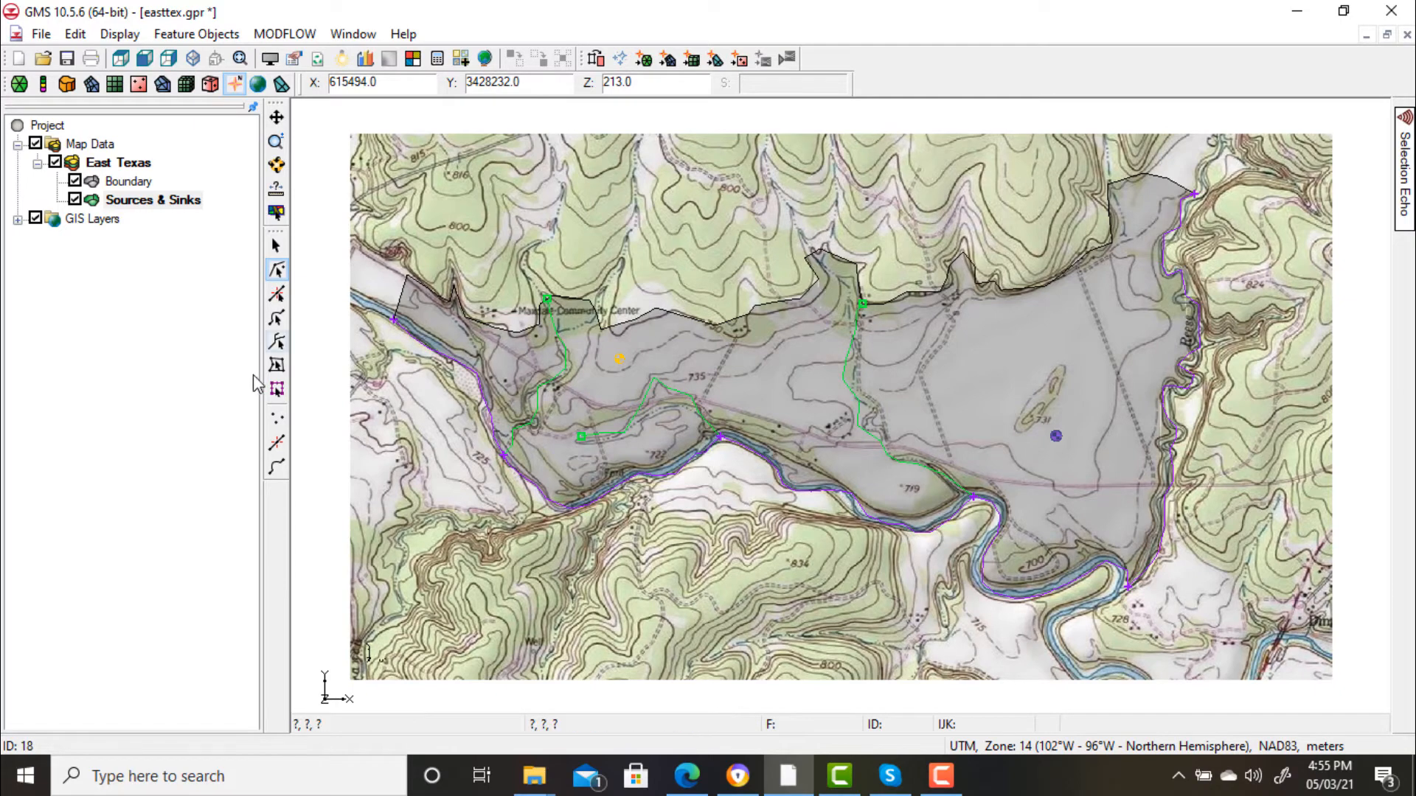
# - Turn on refinement for both wells together and set their base size to 25 m
pyautogui.click(279, 271)
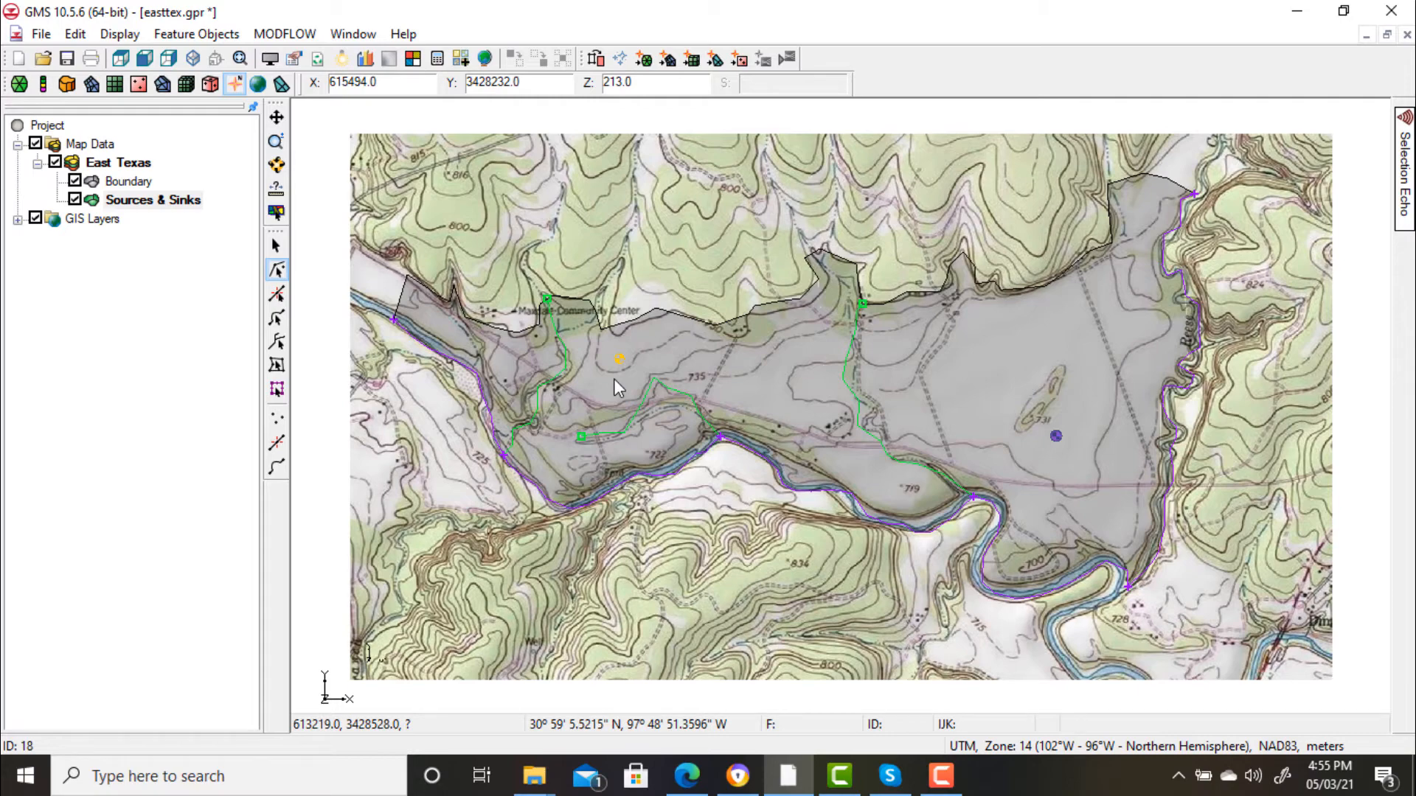
pyautogui.keyDown('shift'); pyautogui.click(620, 359); pyautogui.keyUp('shift')
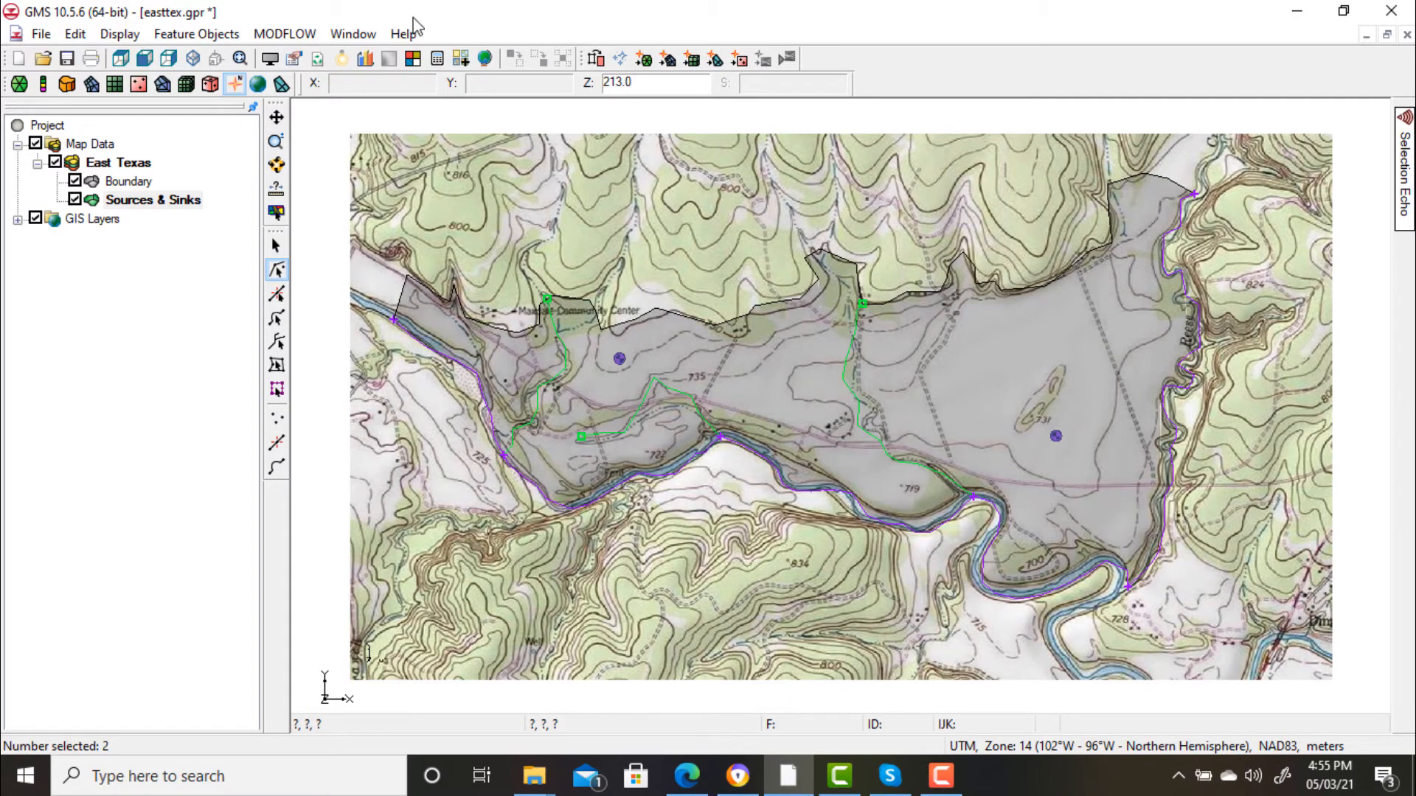
pyautogui.click(293, 58)
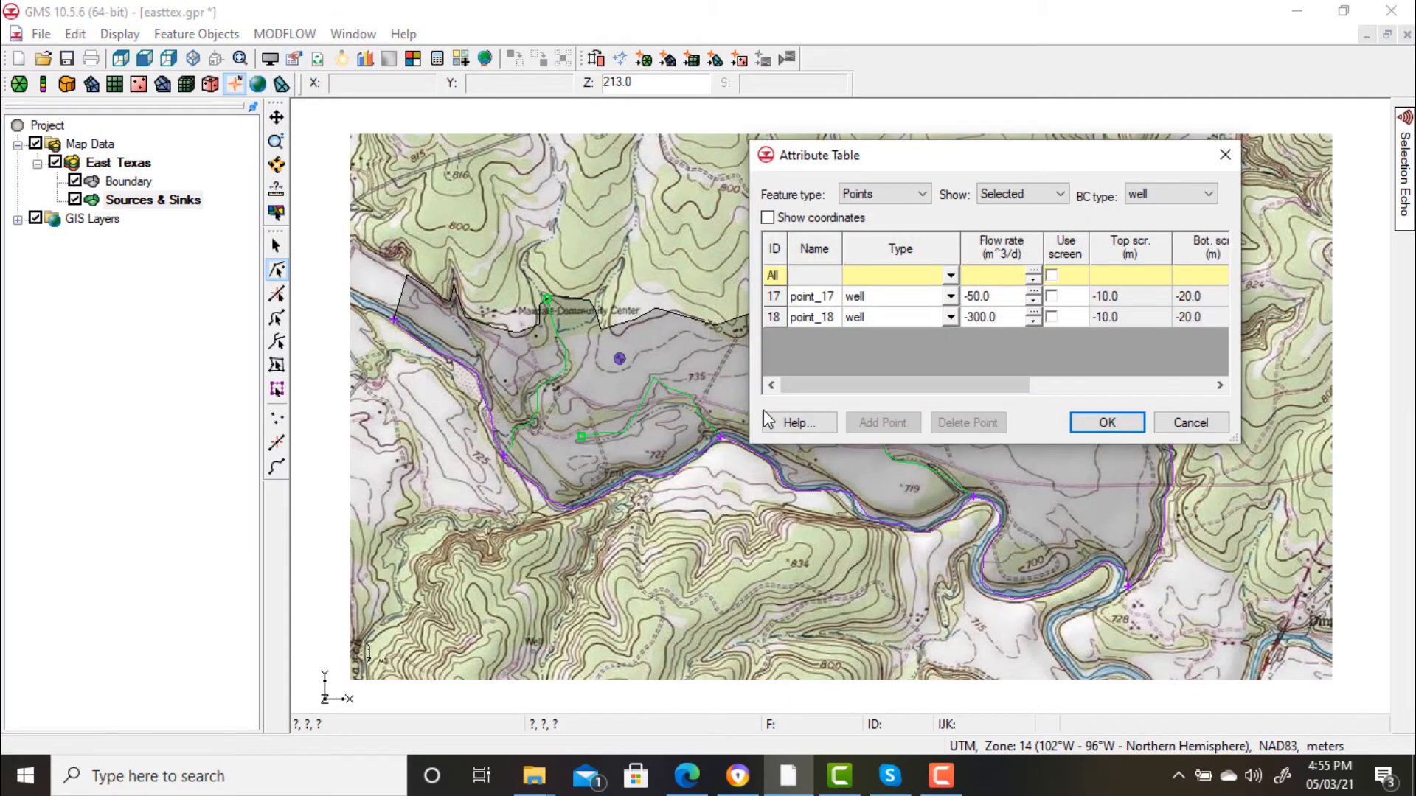
pyautogui.moveTo(892, 384); pyautogui.dragTo(955, 385)
pyautogui.click(1089, 275)
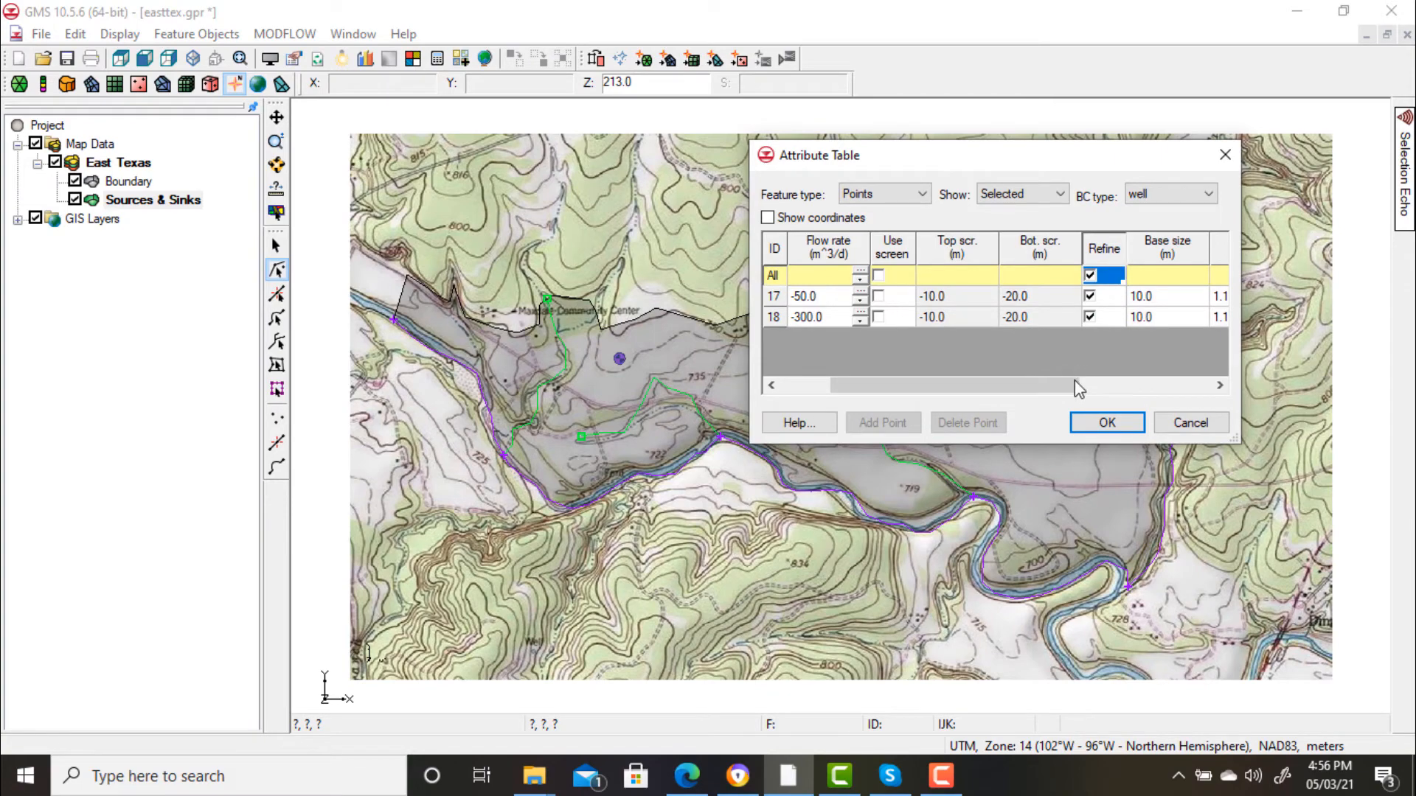
pyautogui.moveTo(1064, 378); pyautogui.dragTo(1091, 380)
pyautogui.click(1152, 278)
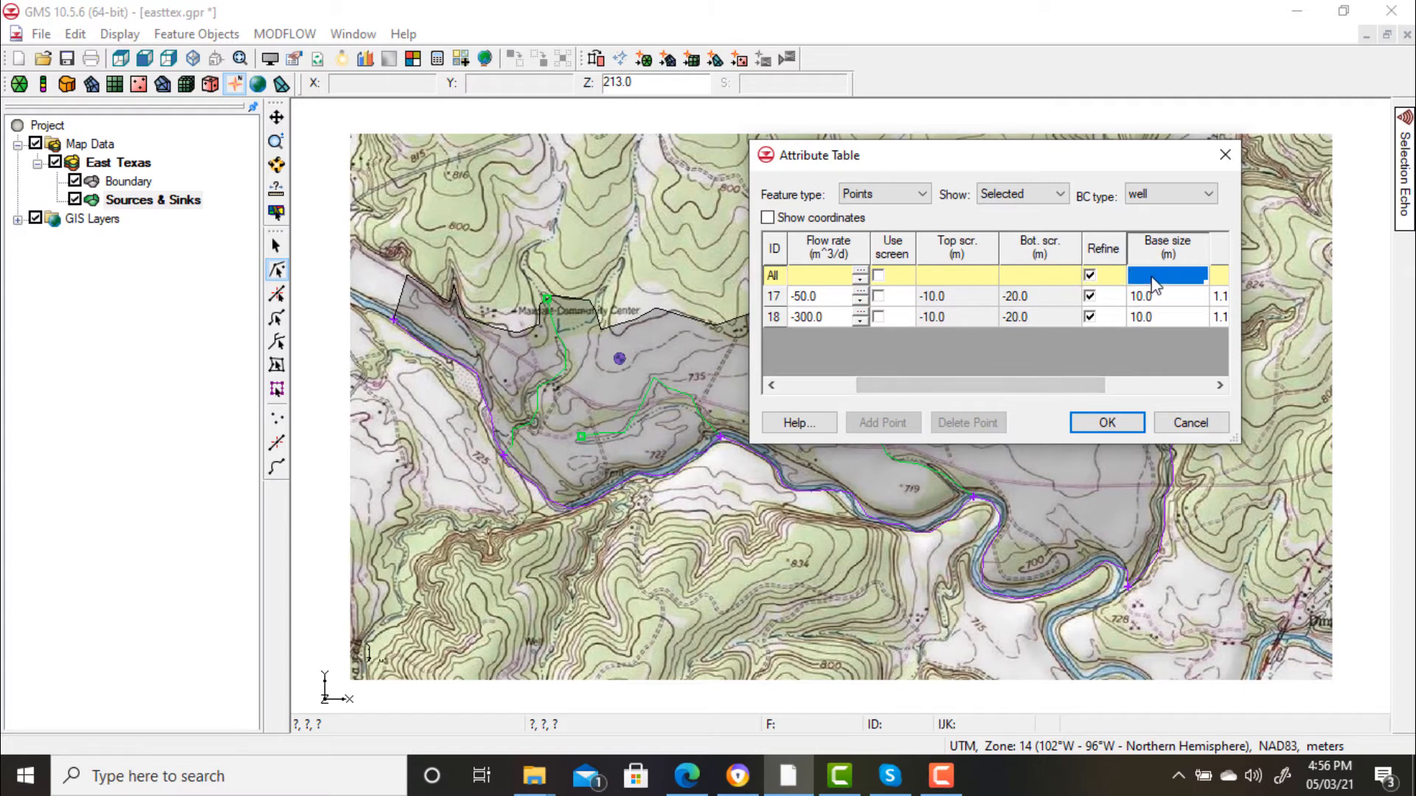
pyautogui.write('25')
# - Set the maximum refinement size of both wells to 150 m and accept the attributes
pyautogui.moveTo(1071, 384)
pyautogui.mouseDown()
pyautogui.moveTo(1092, 395)
pyautogui.moveTo(1093, 382)
pyautogui.mouseUp()
pyautogui.click(1145, 280)
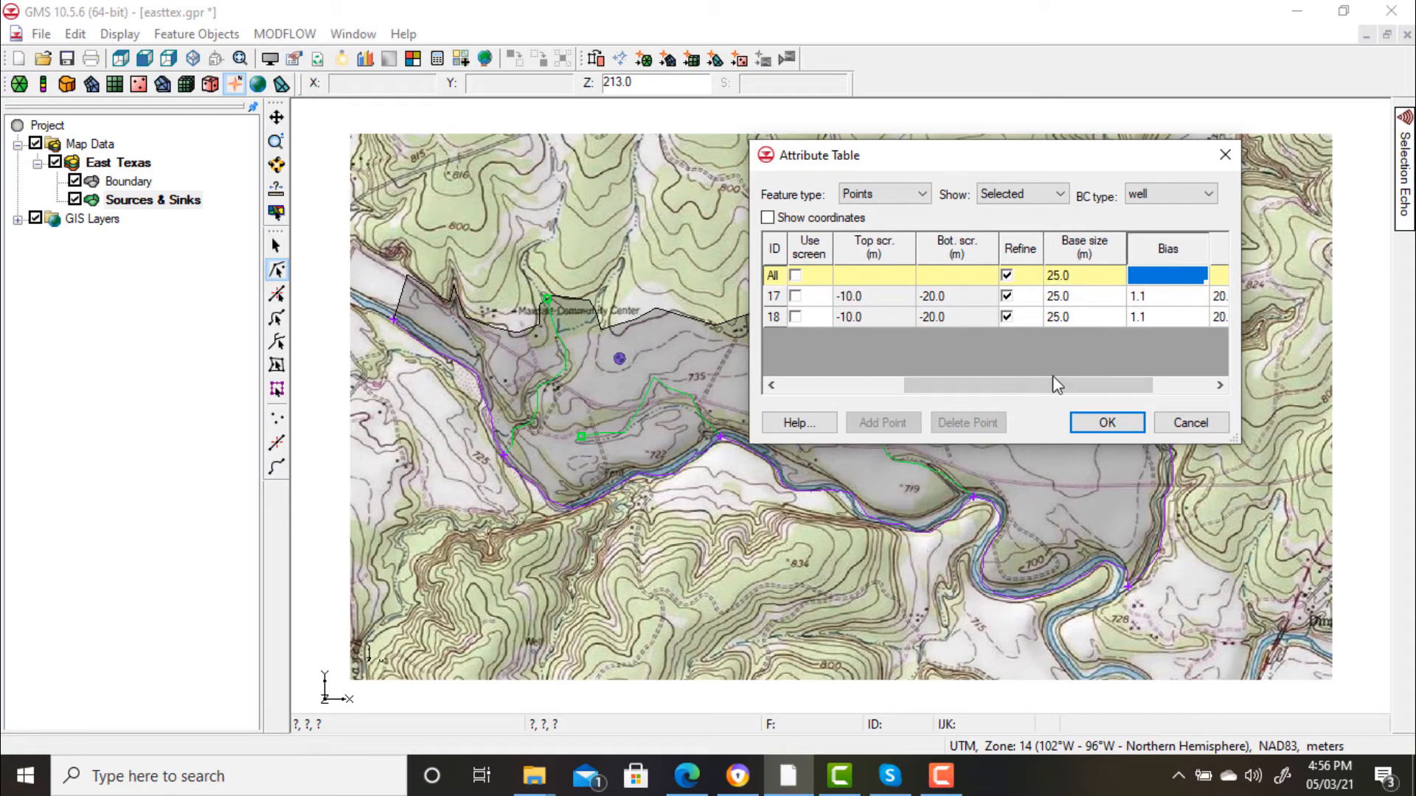
pyautogui.moveTo(1075, 385); pyautogui.dragTo(1132, 393)
pyautogui.click(1113, 275)
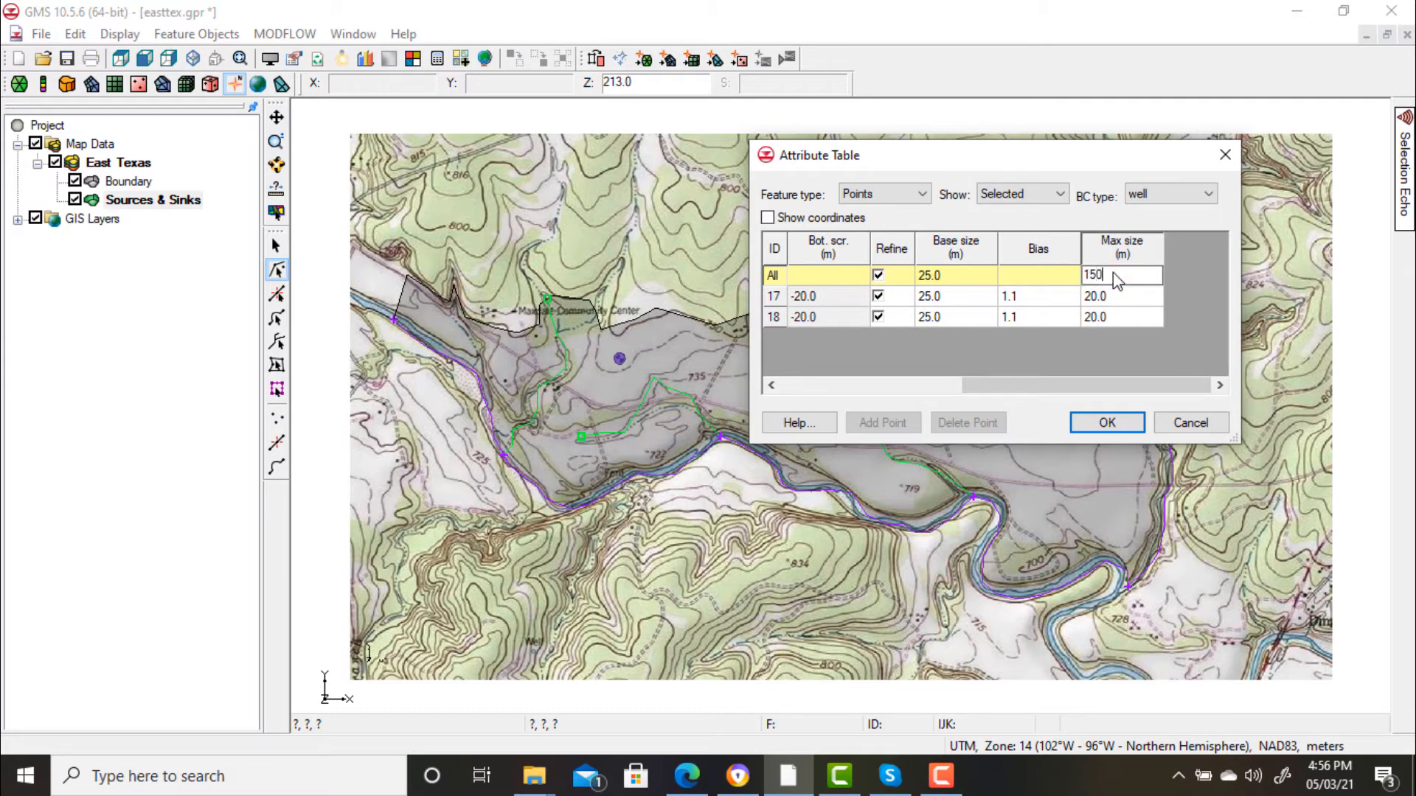
pyautogui.press('Return')
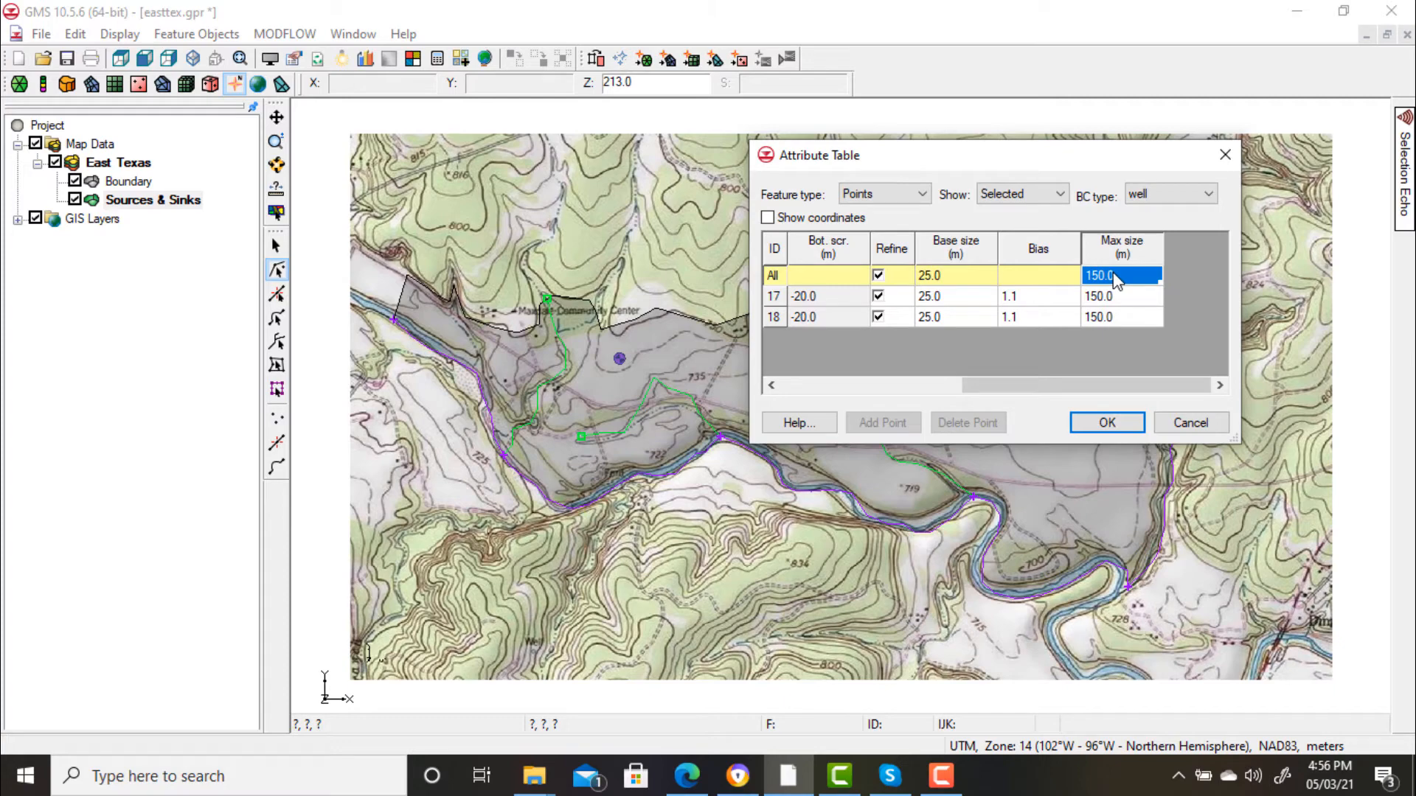
pyautogui.click(1108, 424)
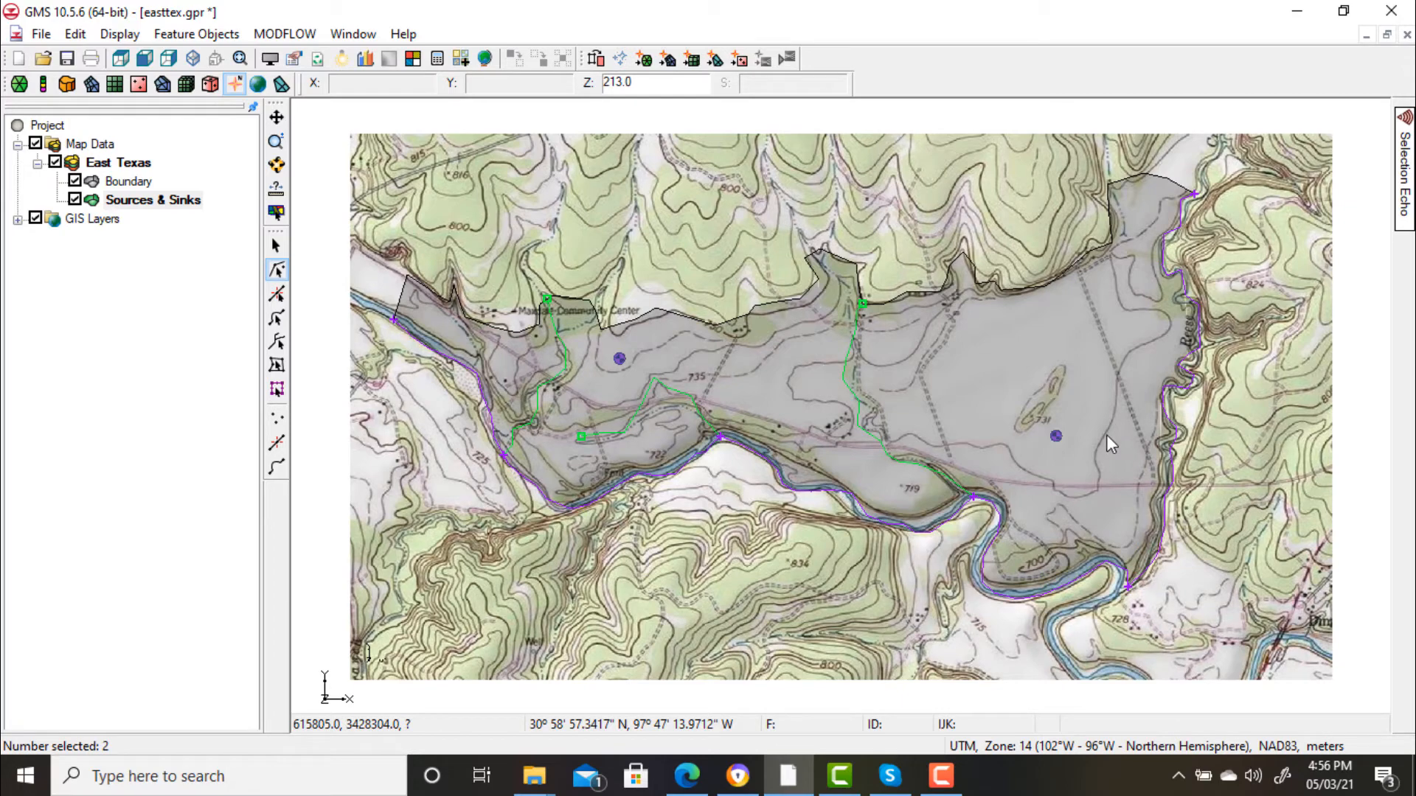
# - Duplicate the Boundary coverage and rename the copy Recharge
pyautogui.click(132, 185)
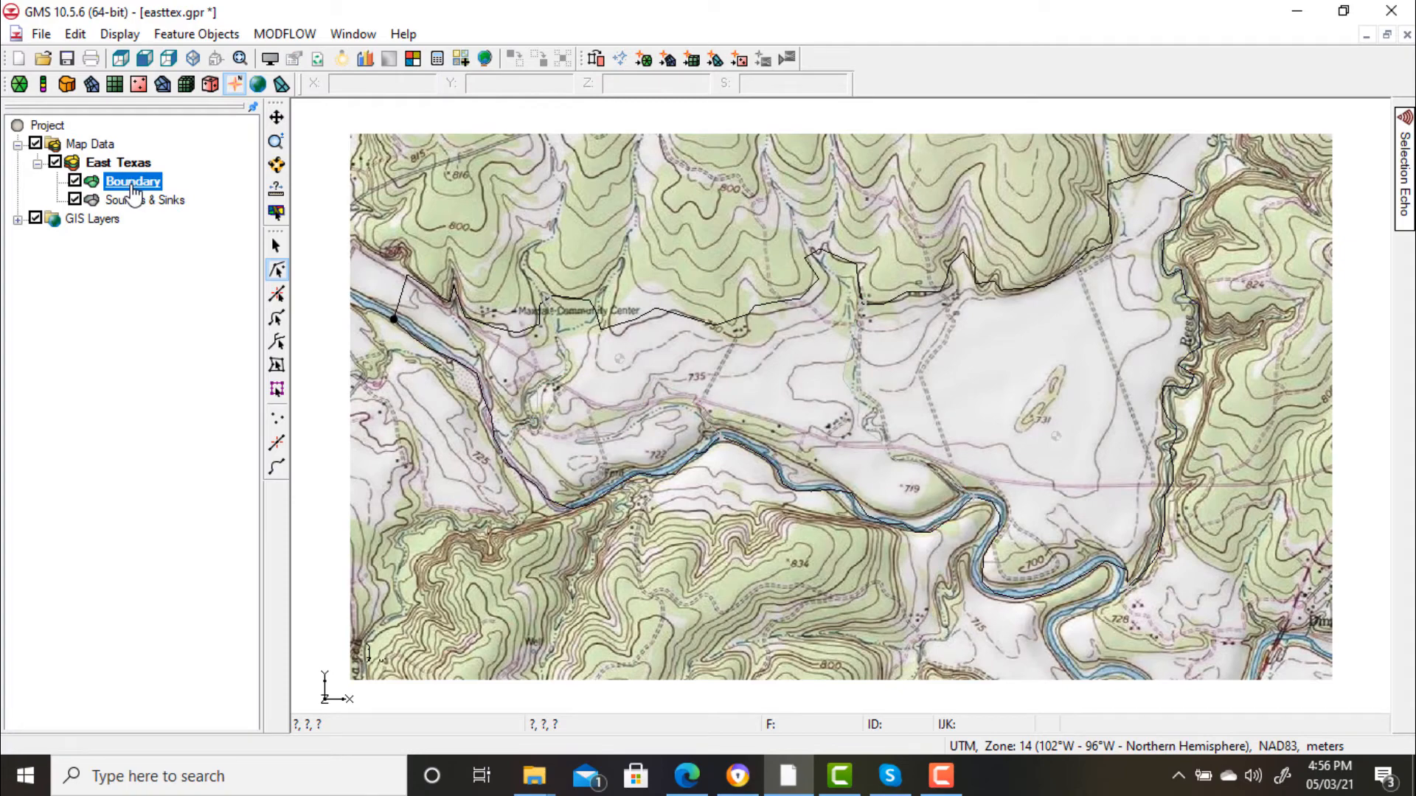
pyautogui.rightClick(133, 193)
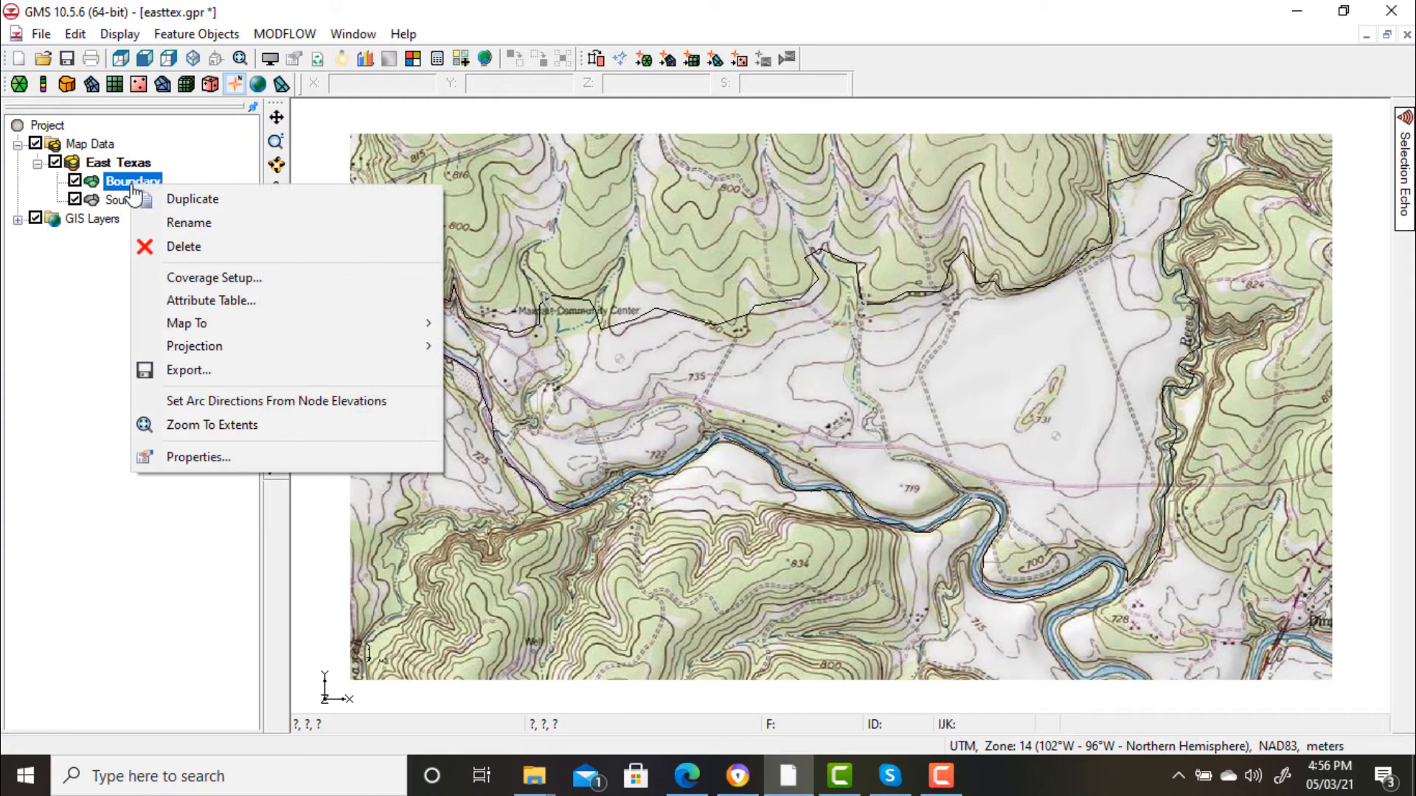
pyautogui.click(174, 204)
pyautogui.click(175, 220)
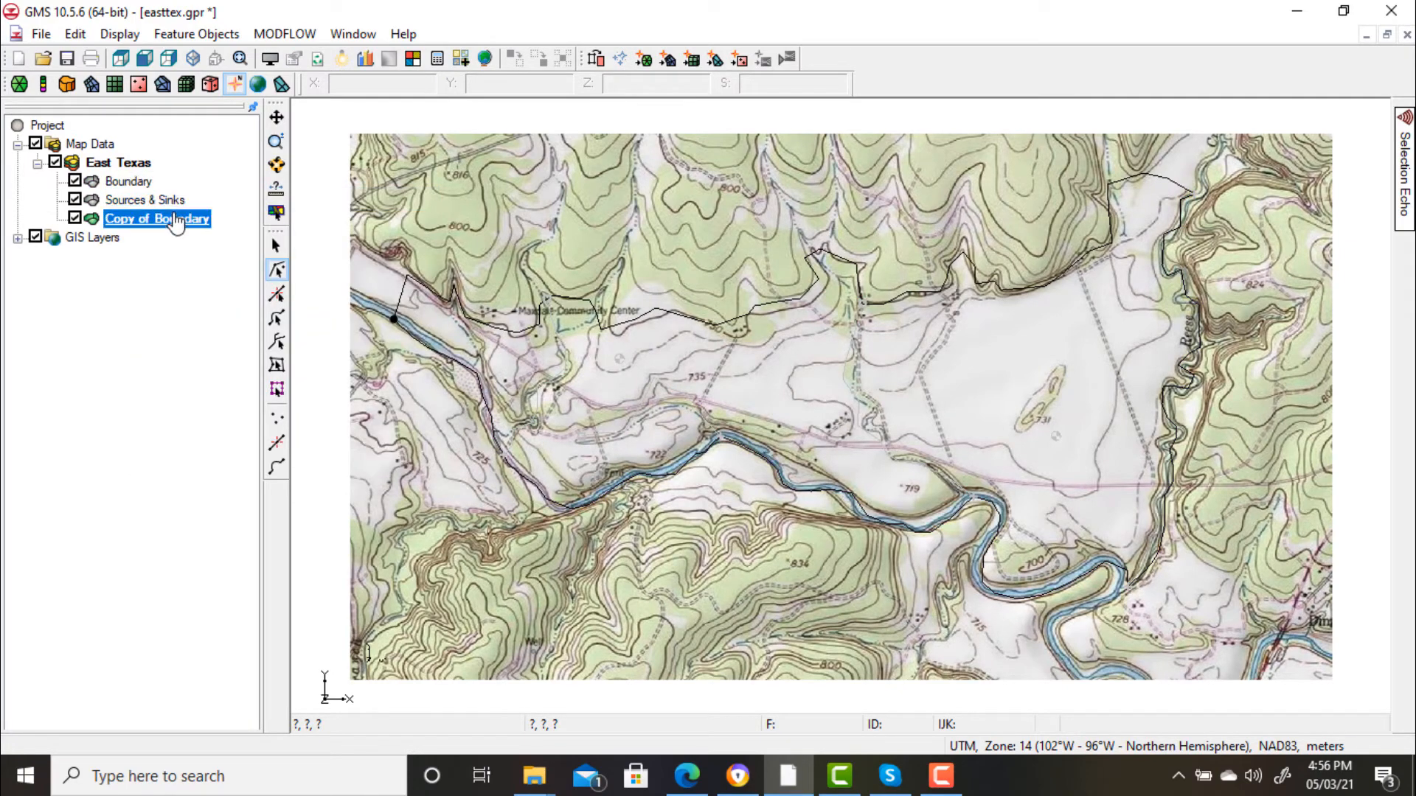
pyautogui.rightClick(174, 220)
pyautogui.click(228, 251)
pyautogui.press('BackSpace')
pyautogui.write('RE')
pyautogui.press('BackSpace')
pyautogui.write('echarge')
pyautogui.press('Return')
# - Enable the Recharge rate areal property in the Recharge coverage's setup
pyautogui.rightClick(154, 217)
pyautogui.click(243, 308)
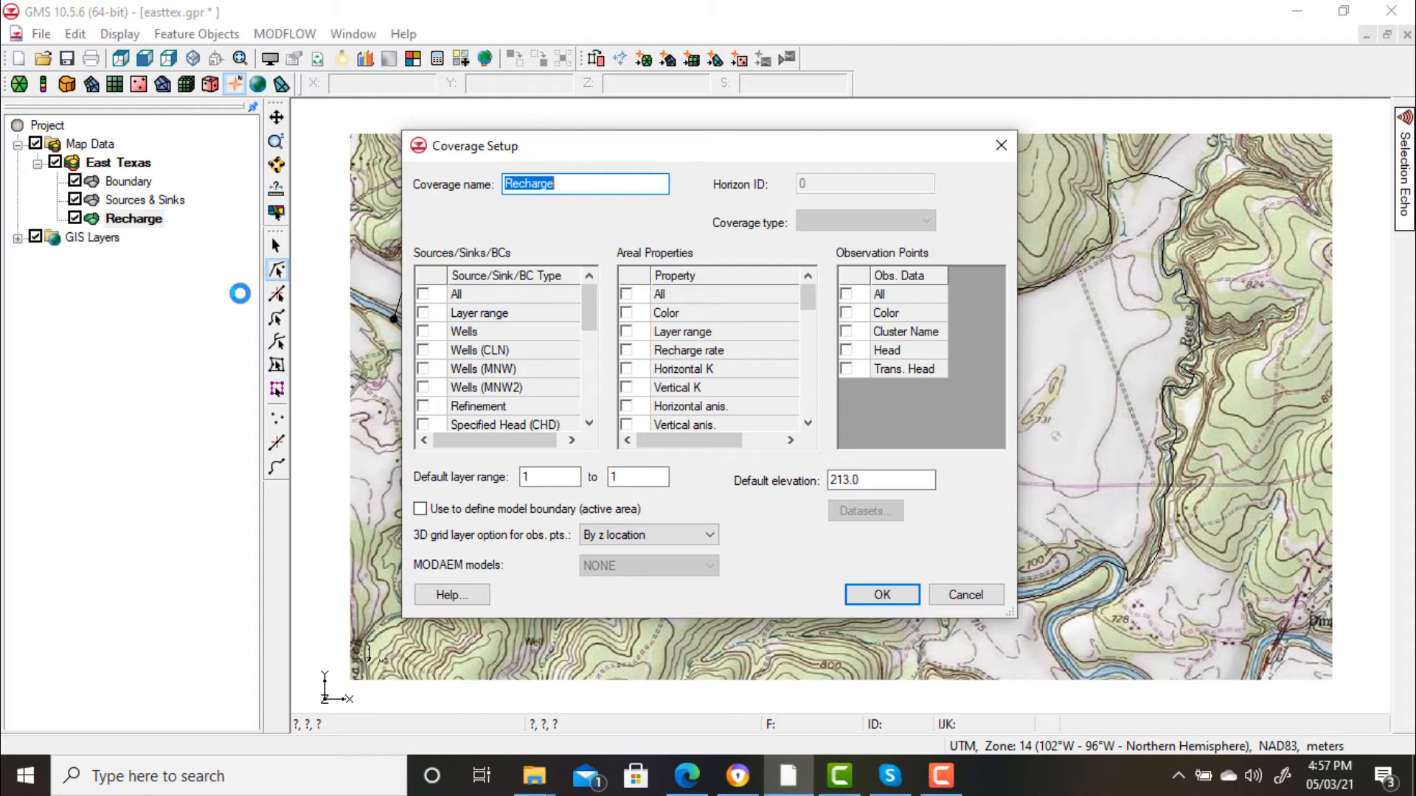
pyautogui.click(627, 351)
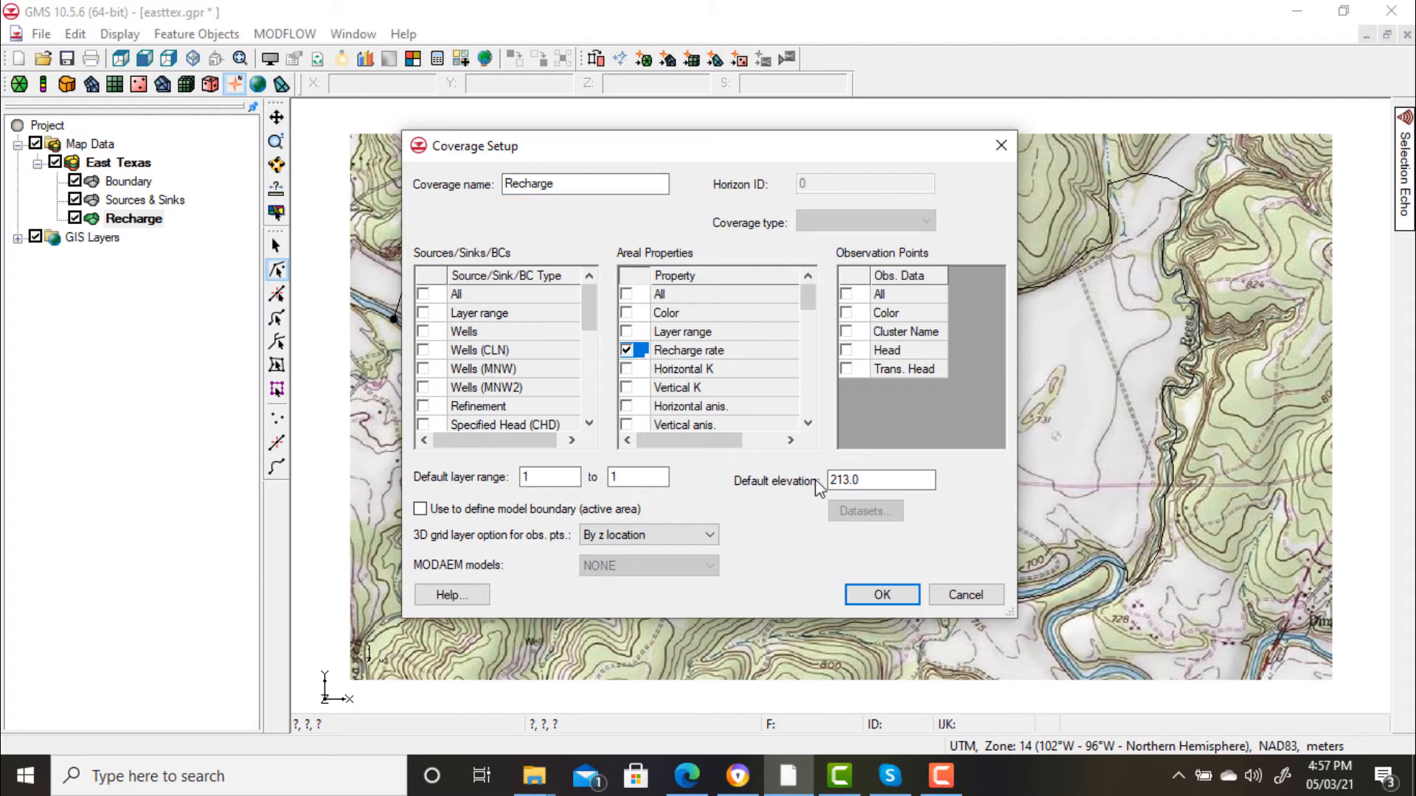
pyautogui.click(881, 593)
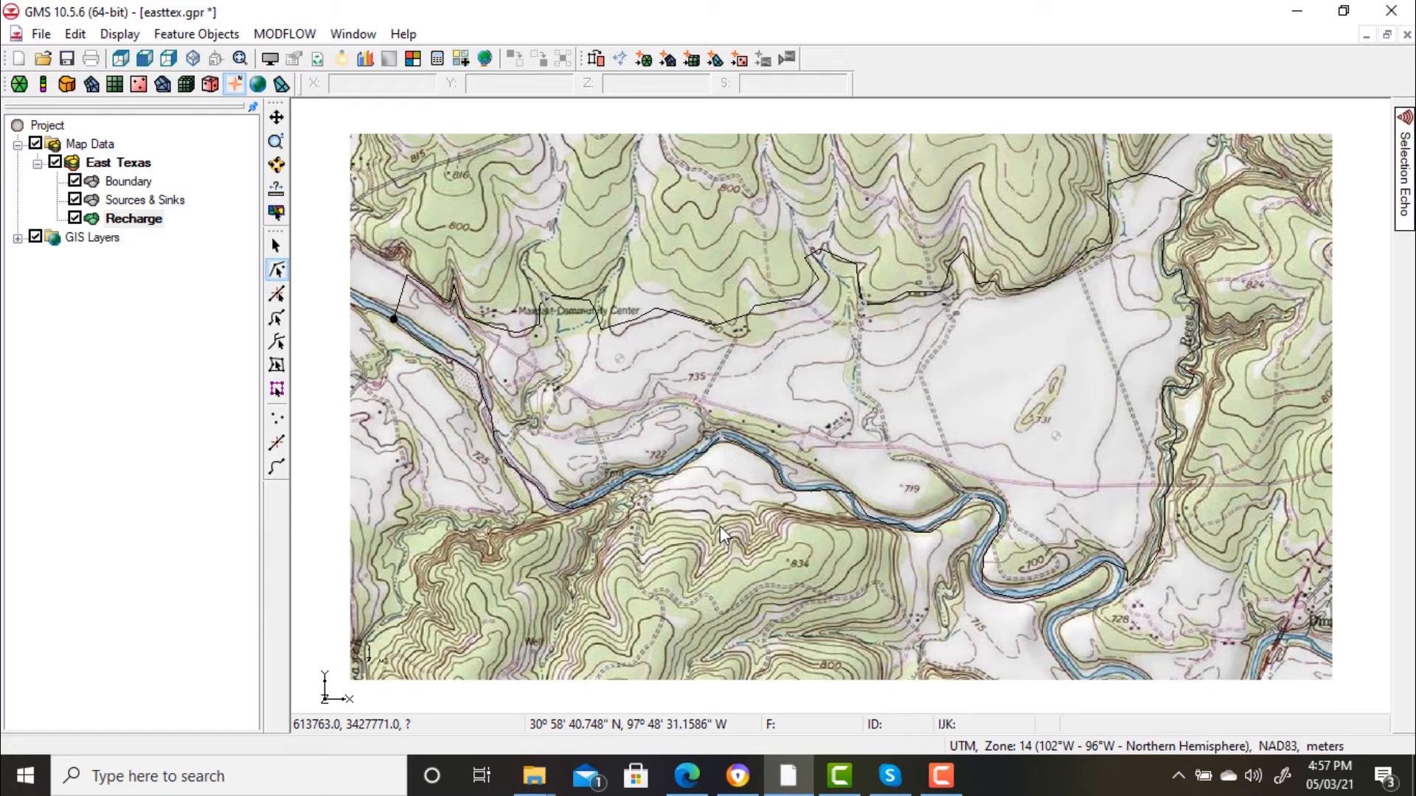
# - Duplicate the Boundary coverage again and rename the copy Layer 1
pyautogui.click(130, 183)
pyautogui.rightClick(133, 184)
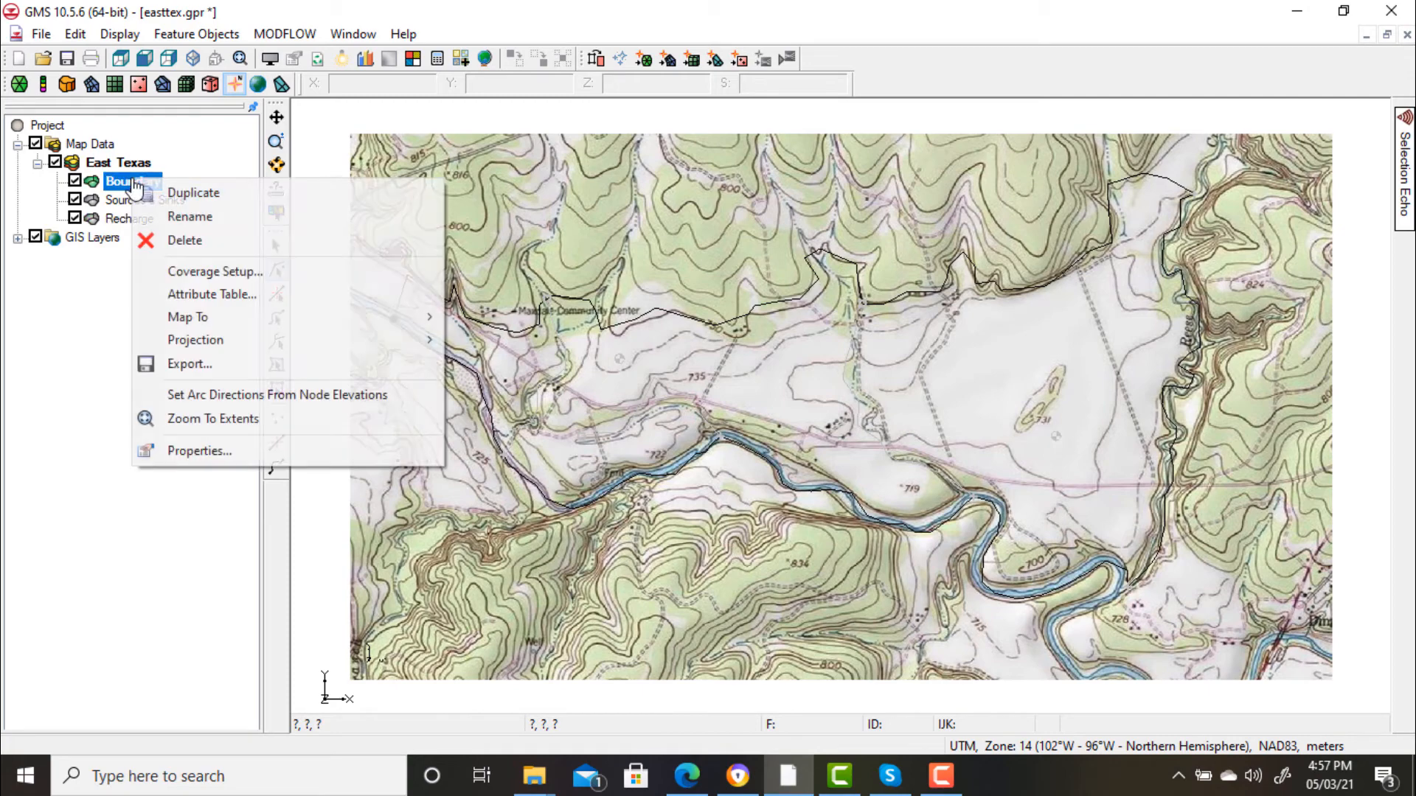
pyautogui.click(197, 192)
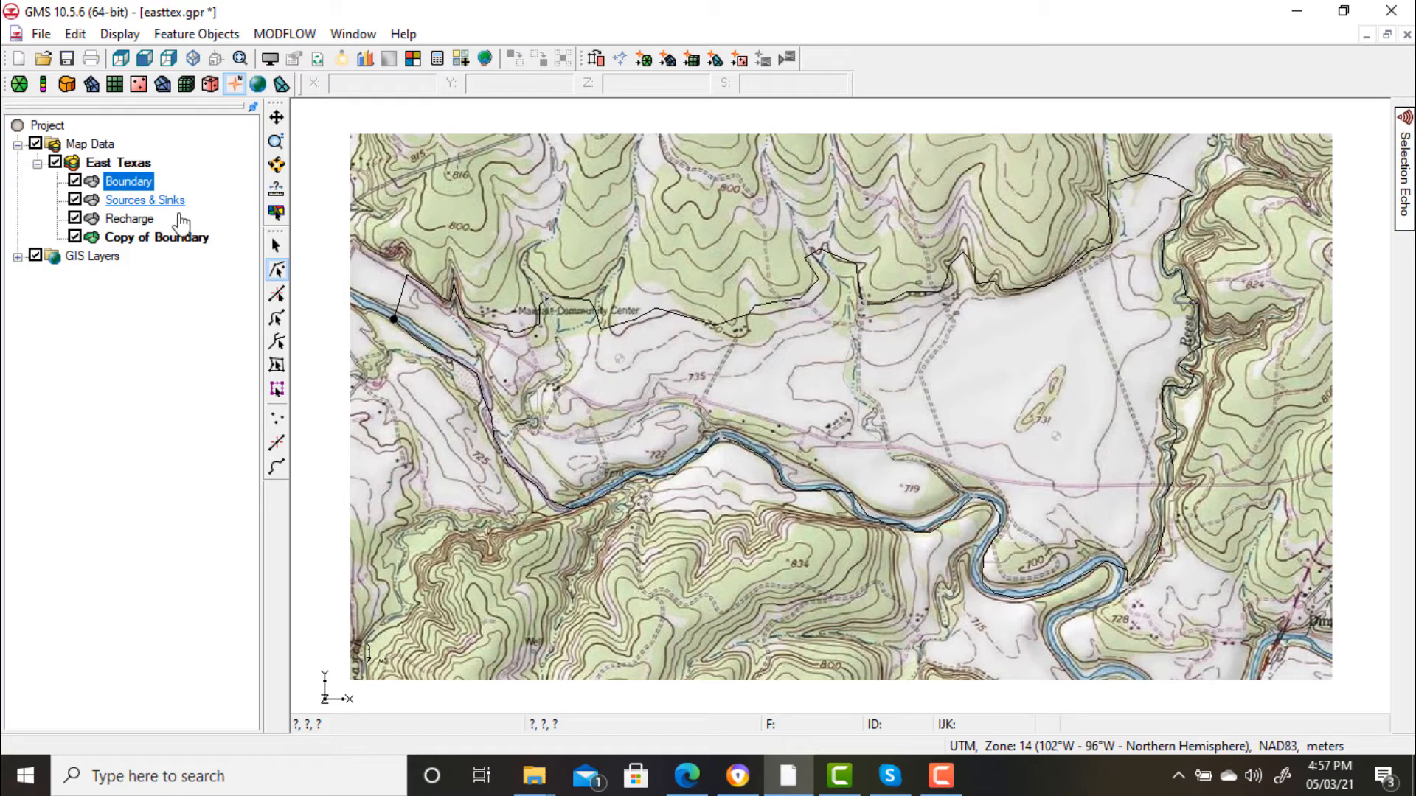
pyautogui.rightClick(152, 236)
pyautogui.click(184, 265)
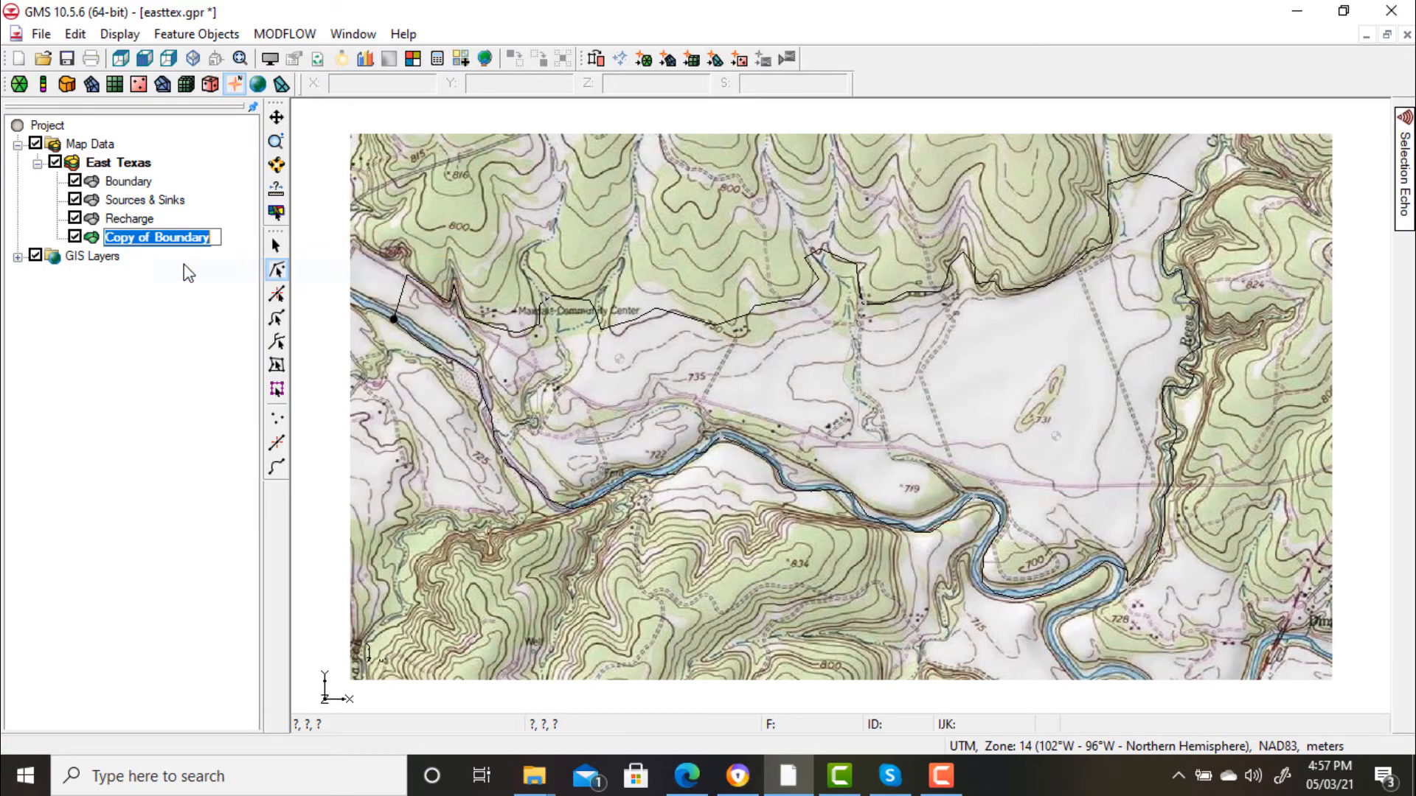
pyautogui.press('BackSpace')
pyautogui.write('L')
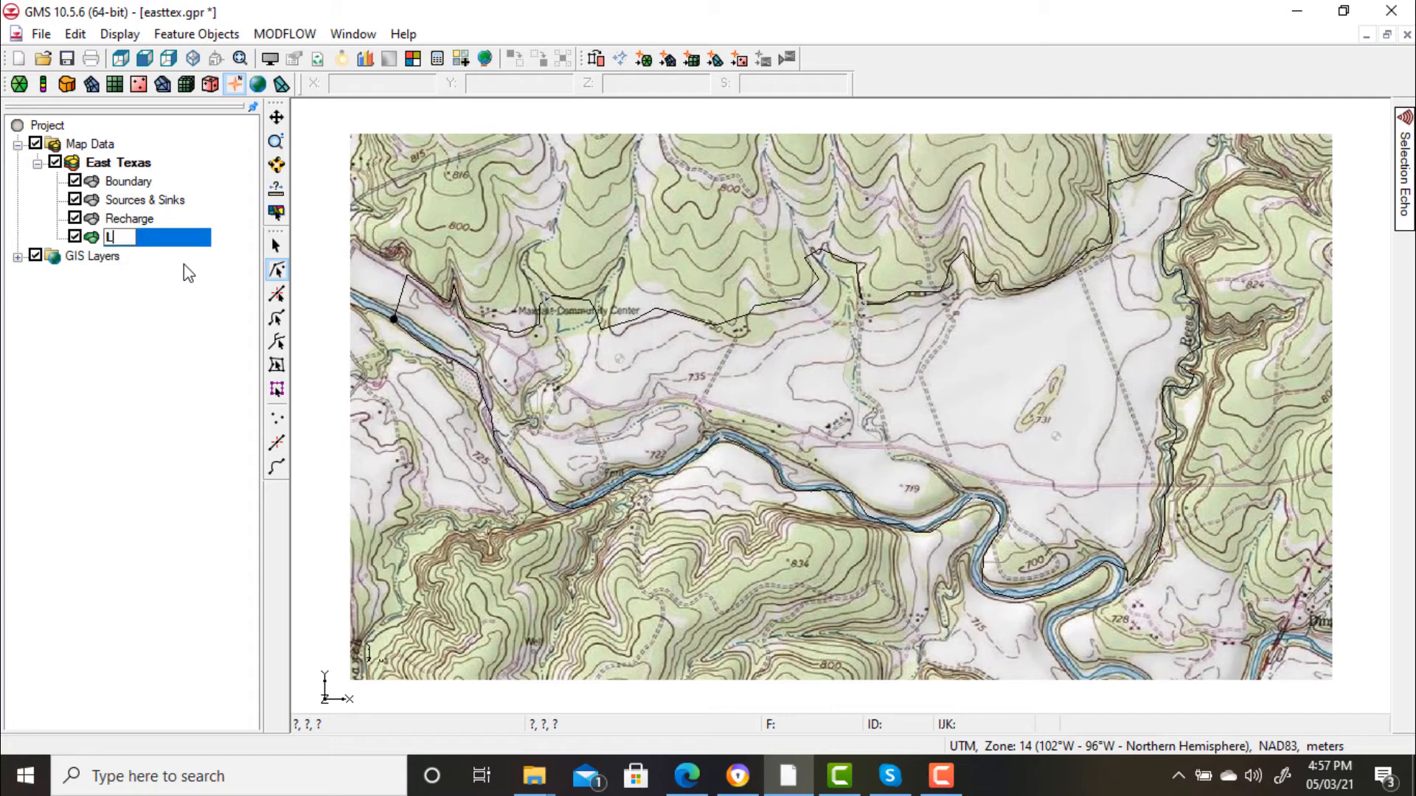
pyautogui.write('ayer 1')
pyautogui.press('Return')
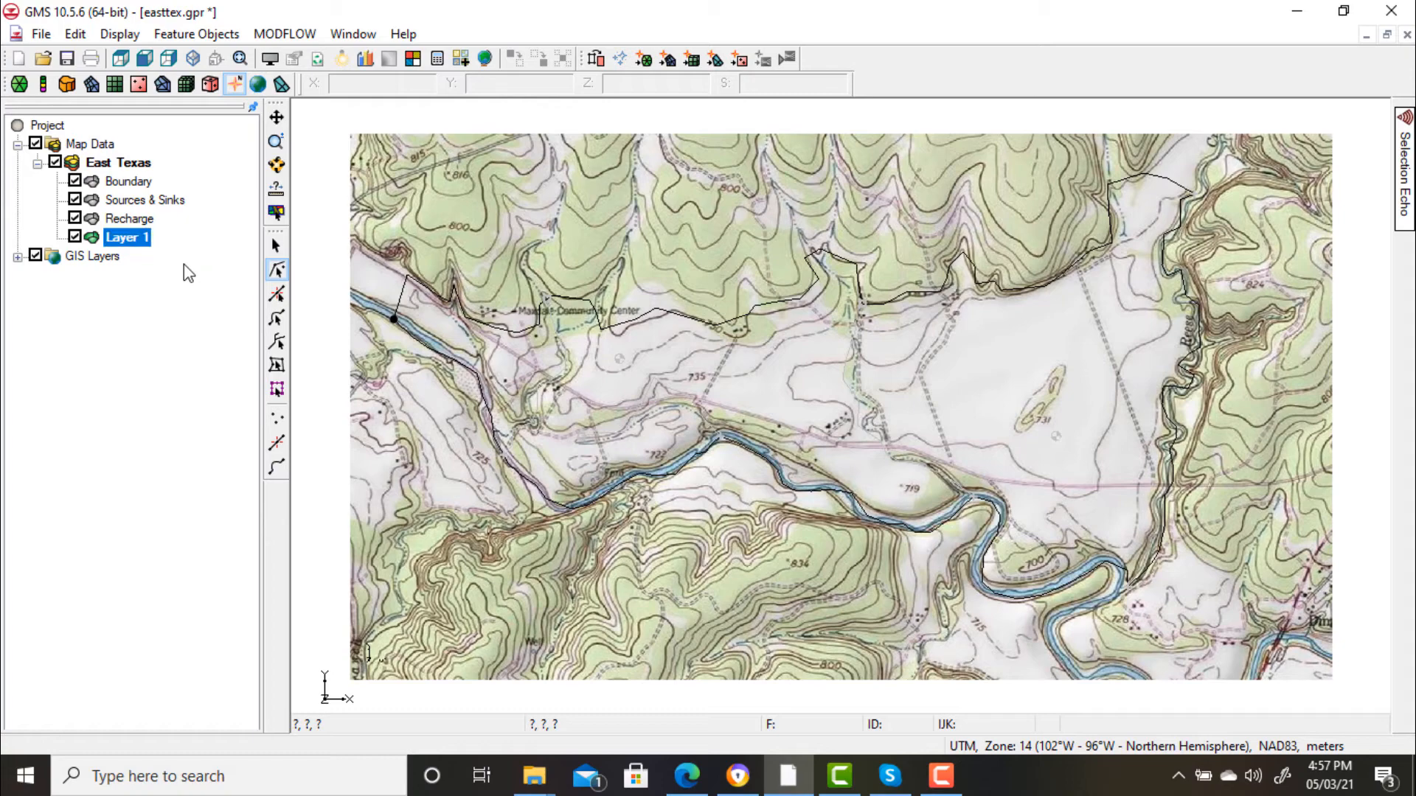
# - Enable the Horizontal K areal property in the Layer 1 coverage's setup
pyautogui.rightClick(138, 242)
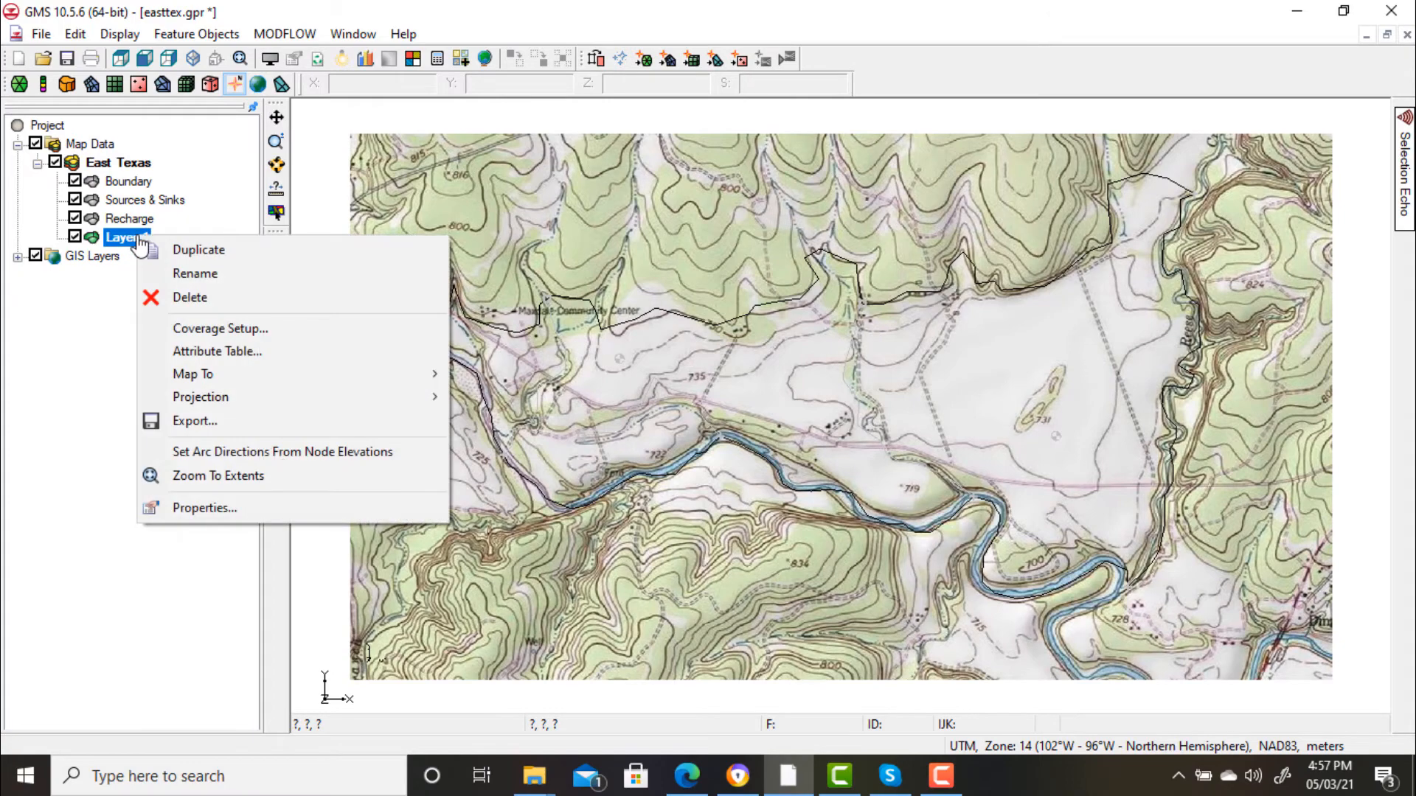
pyautogui.click(217, 328)
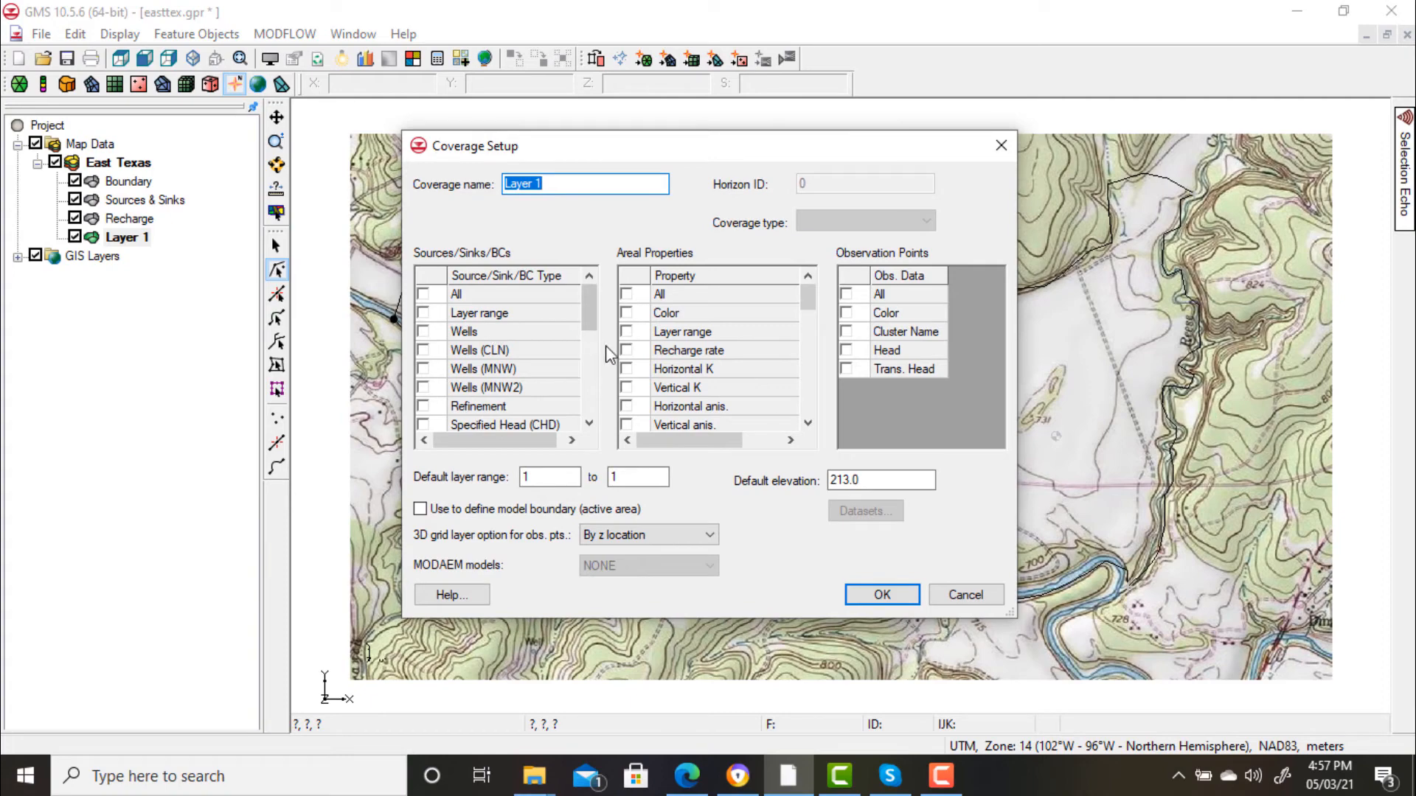
pyautogui.click(626, 369)
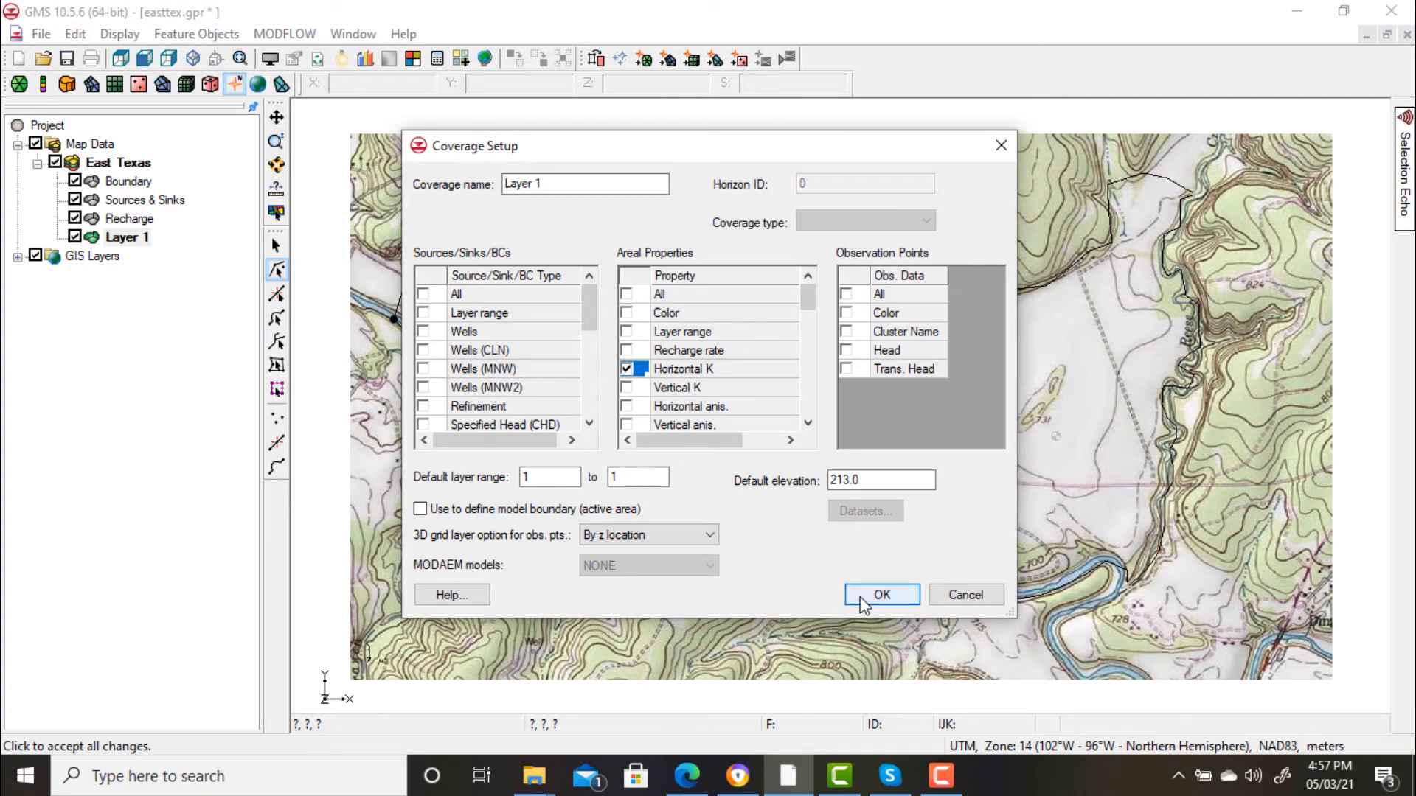
pyautogui.click(881, 594)
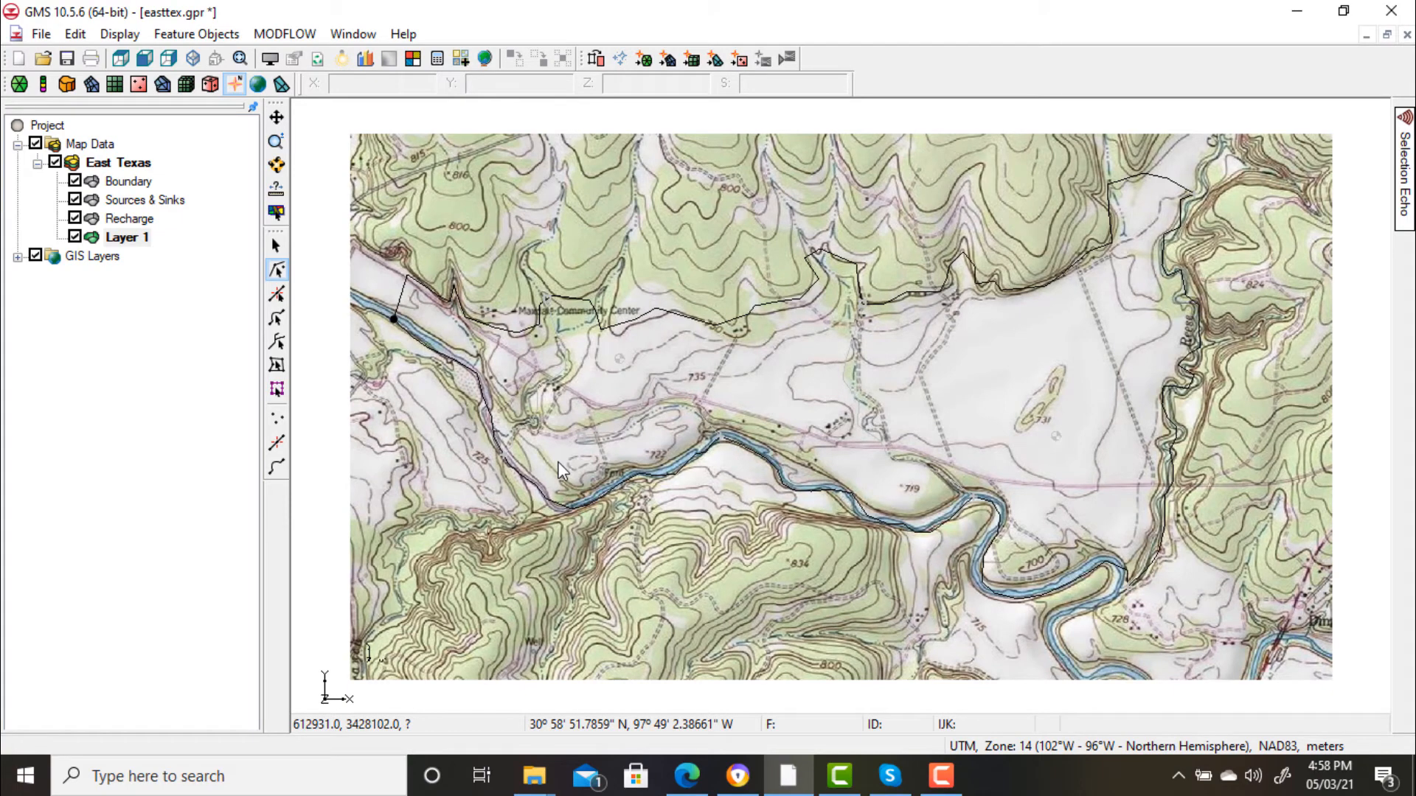
# - Build the polygon in the Layer 1 coverage and edit its horizontal K in the polygon attributes
pyautogui.click(125, 237)
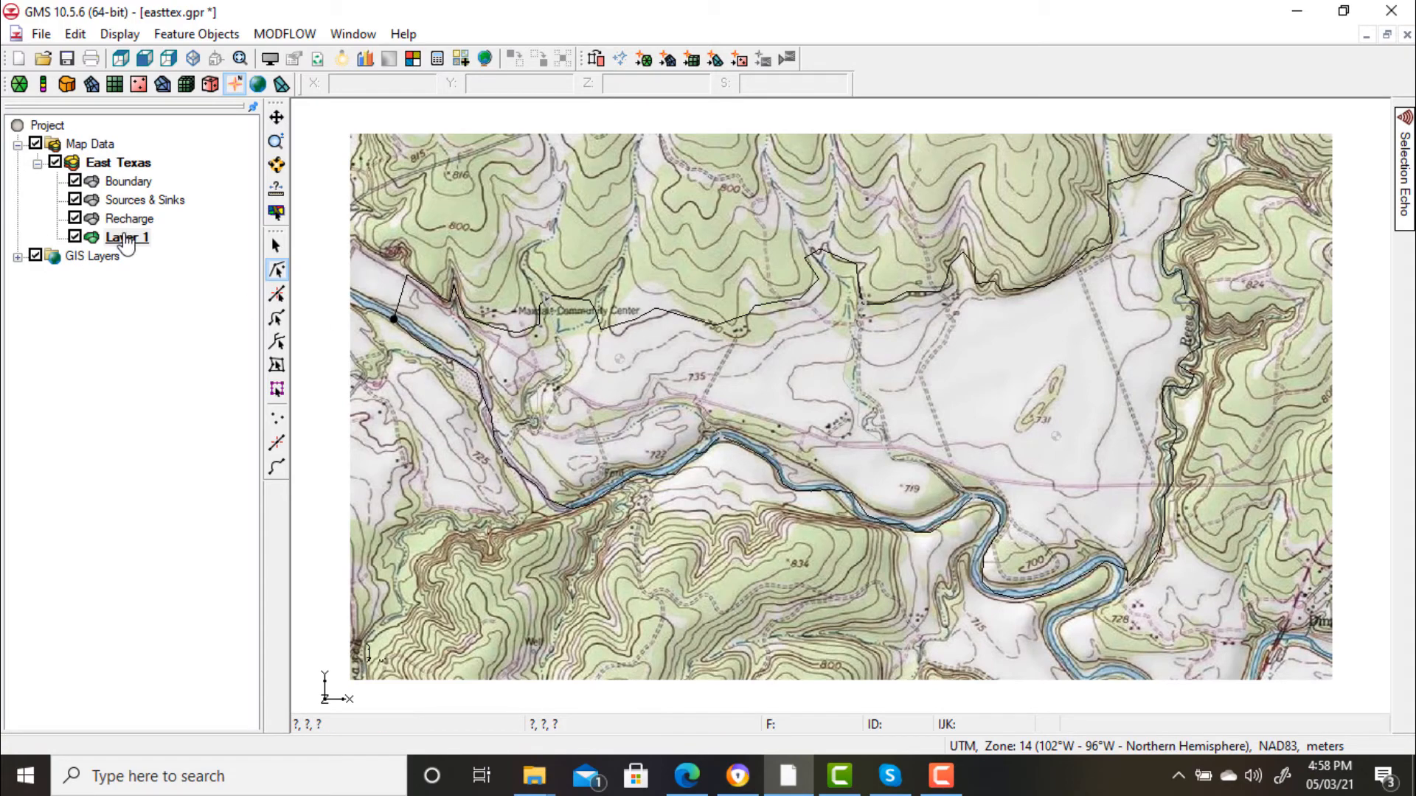
pyautogui.click(596, 58)
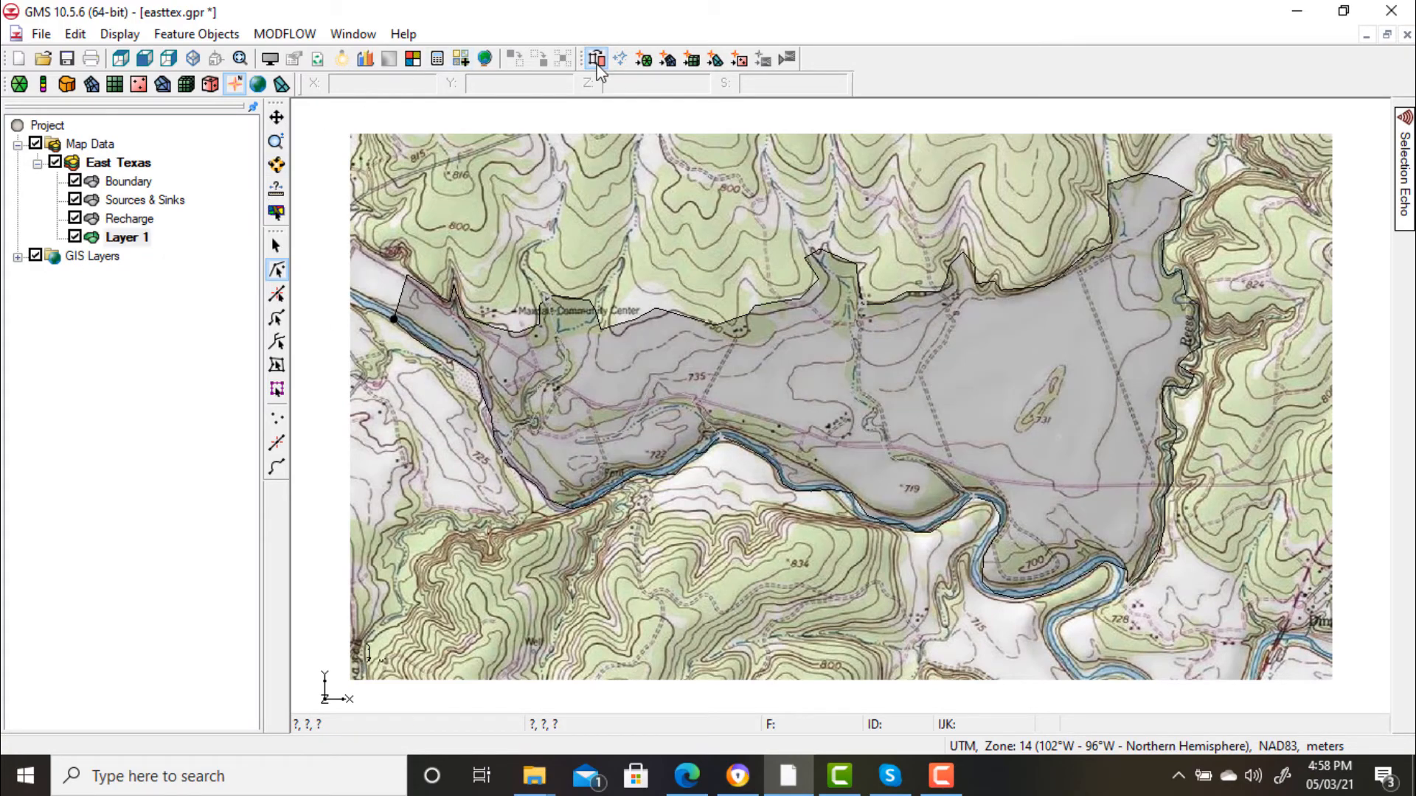
pyautogui.click(281, 366)
pyautogui.doubleClick(963, 365)
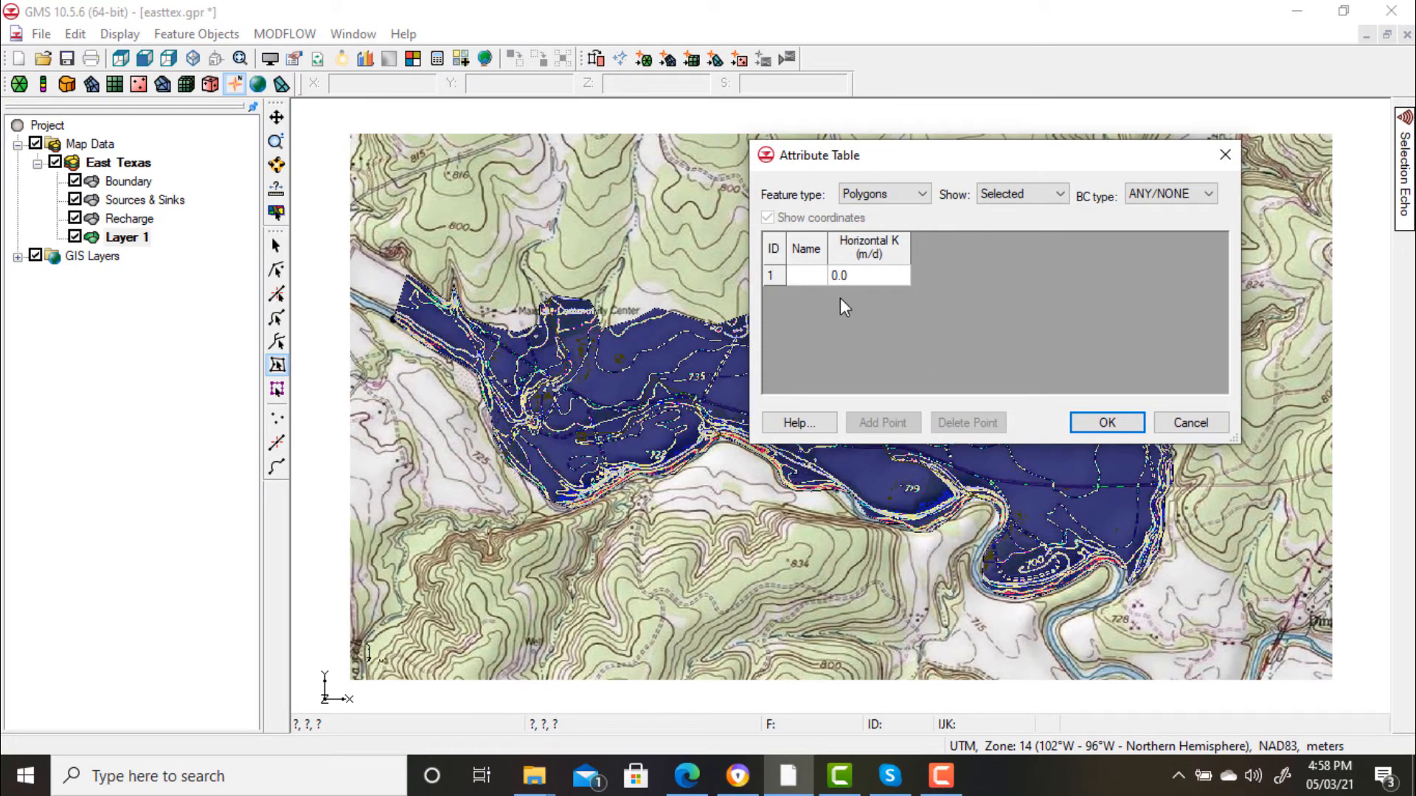
pyautogui.click(859, 273)
pyautogui.click(1103, 423)
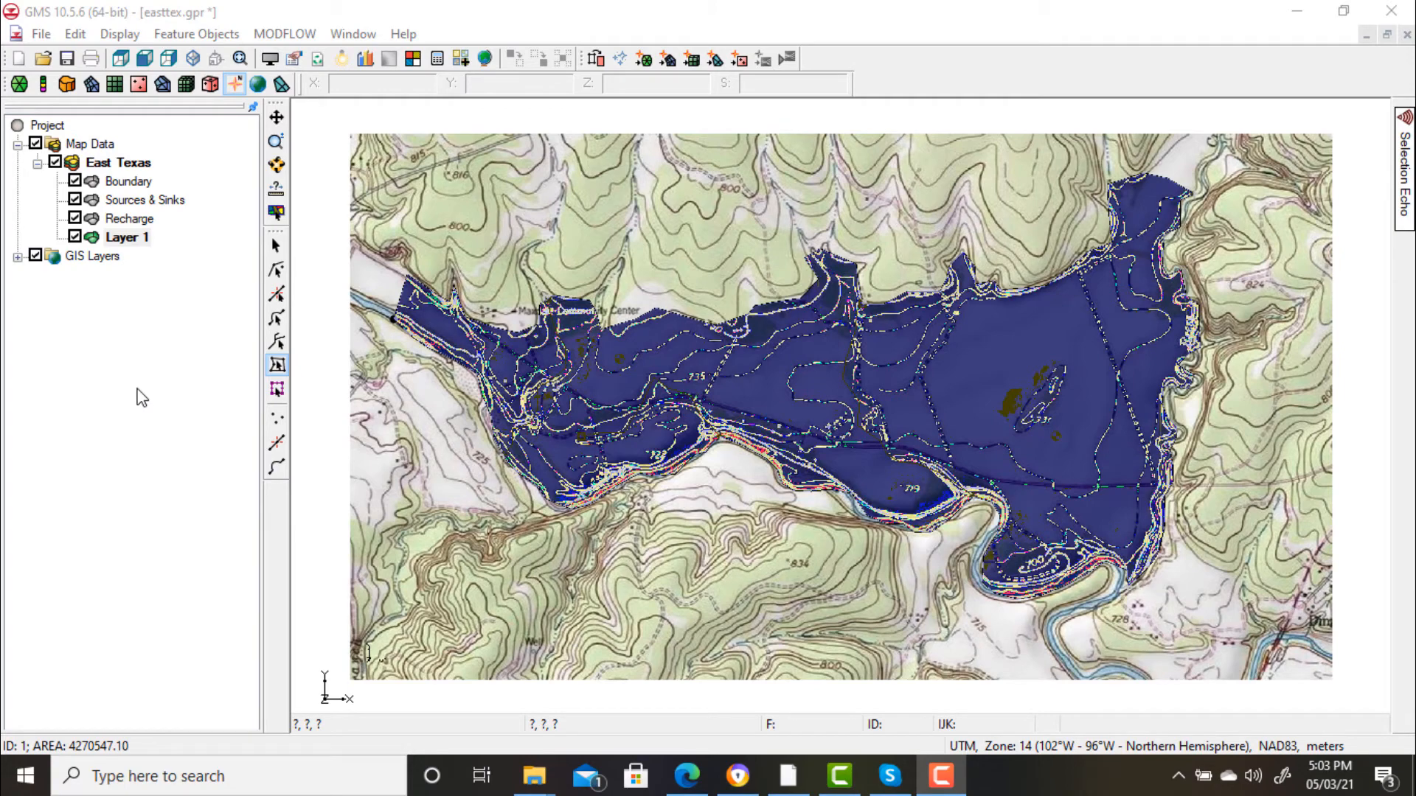
# - Duplicate the Boundary coverage once more and rename the copy Layer Elevations
pyautogui.click(146, 188)
pyautogui.rightClick(145, 186)
pyautogui.click(191, 194)
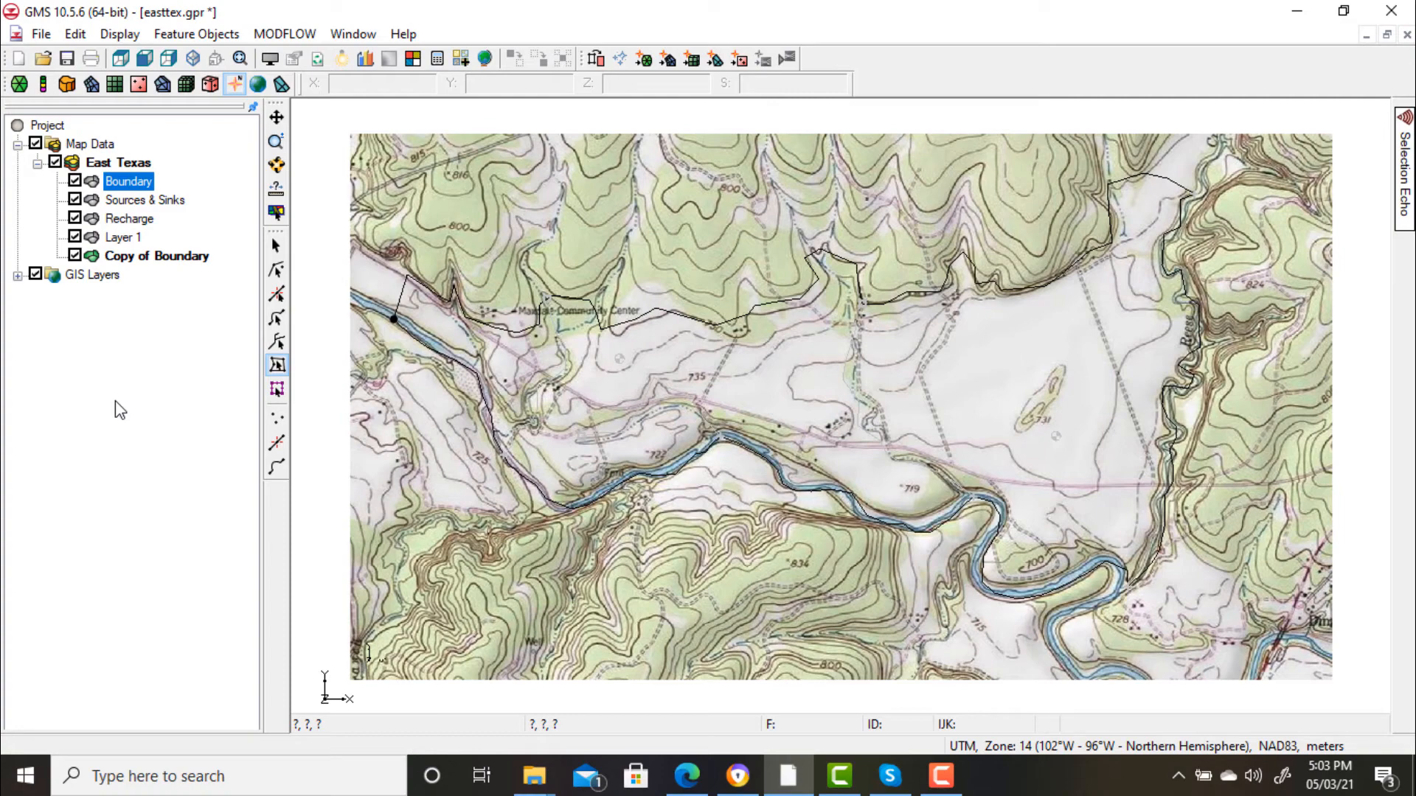
pyautogui.click(155, 260)
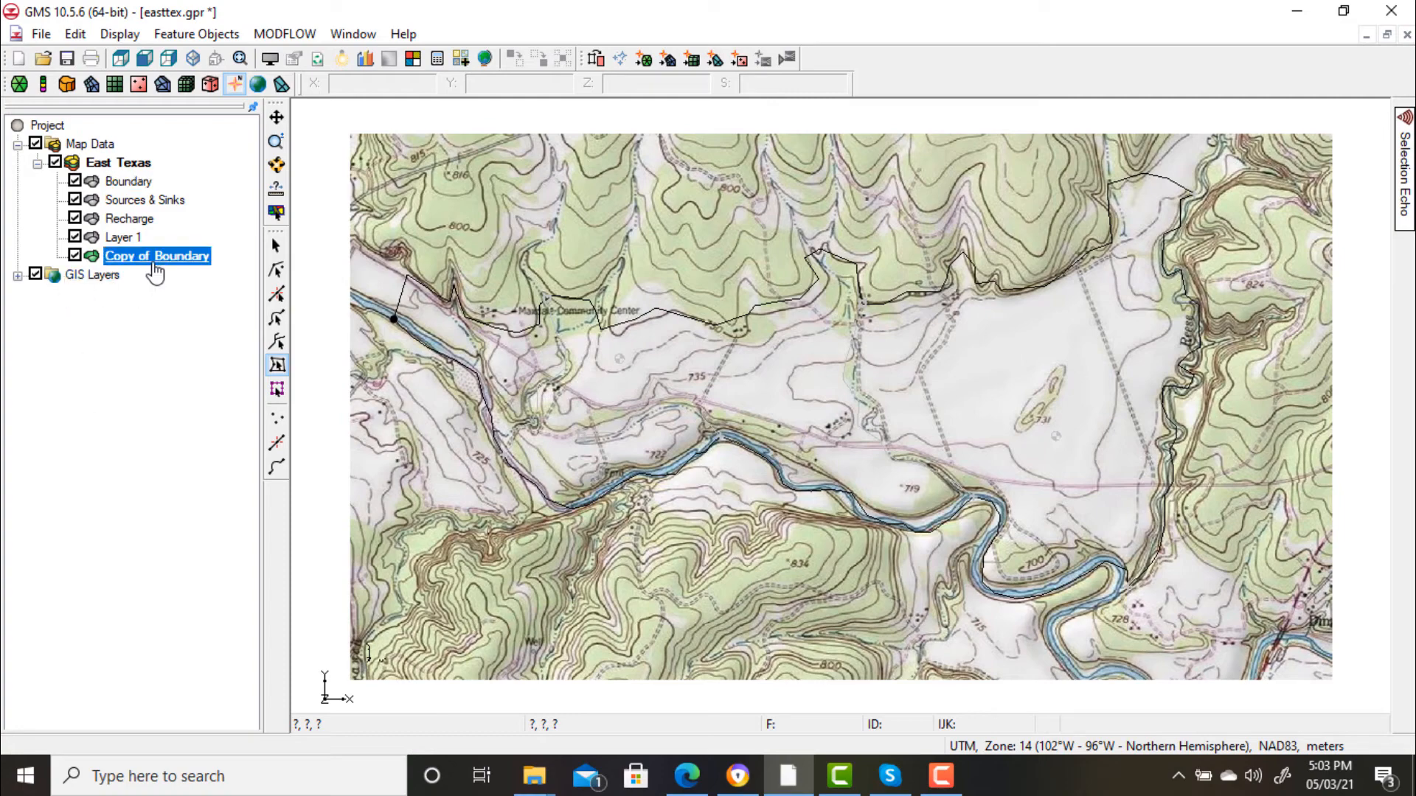
pyautogui.rightClick(155, 260)
pyautogui.click(194, 301)
pyautogui.press('BackSpace')
pyautogui.write('Laye')
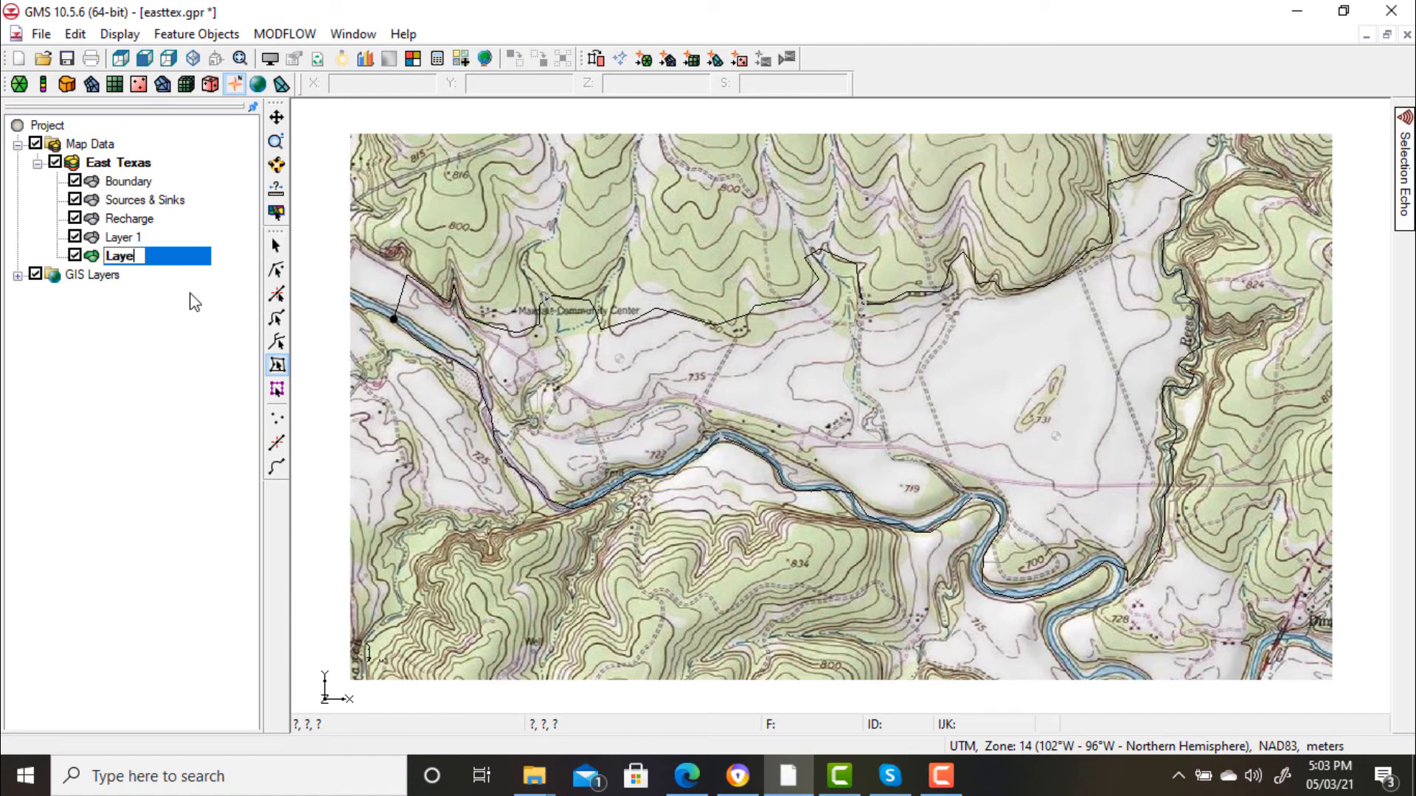
pyautogui.write('r Elevations')
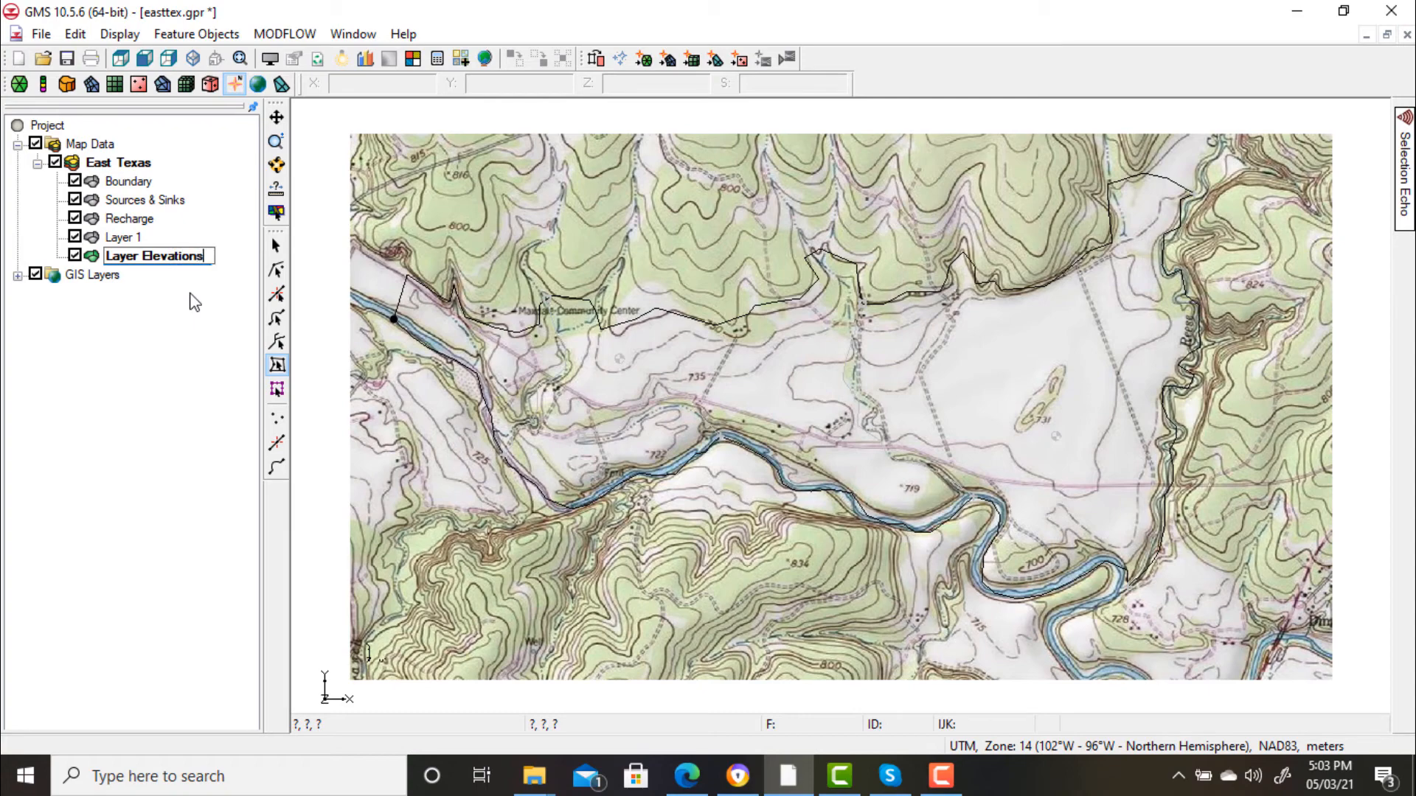
pyautogui.press('Return')
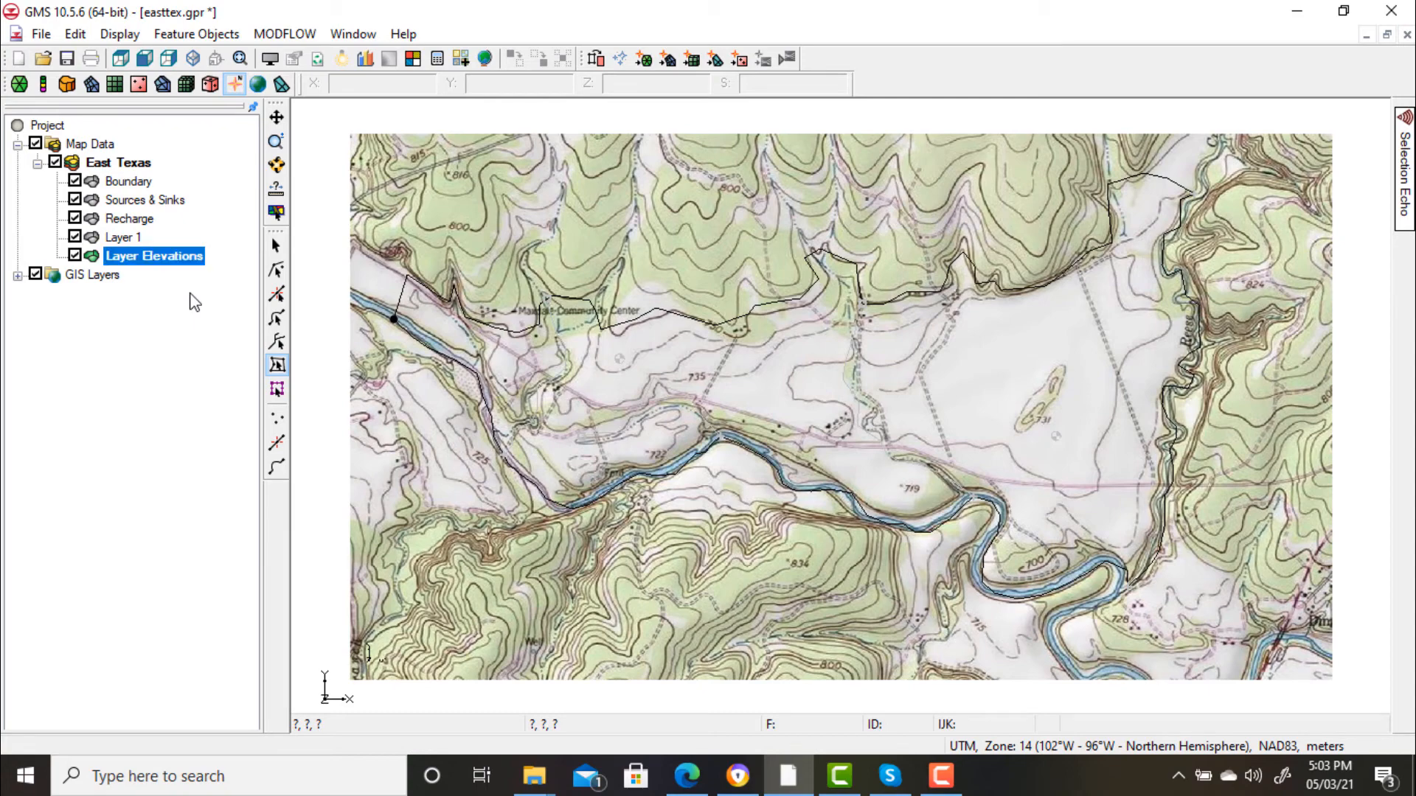
# - Build the polygon in the Layer Elevations coverage and enable its Top elev. and Bottom elev. areal properties
pyautogui.click(595, 58)
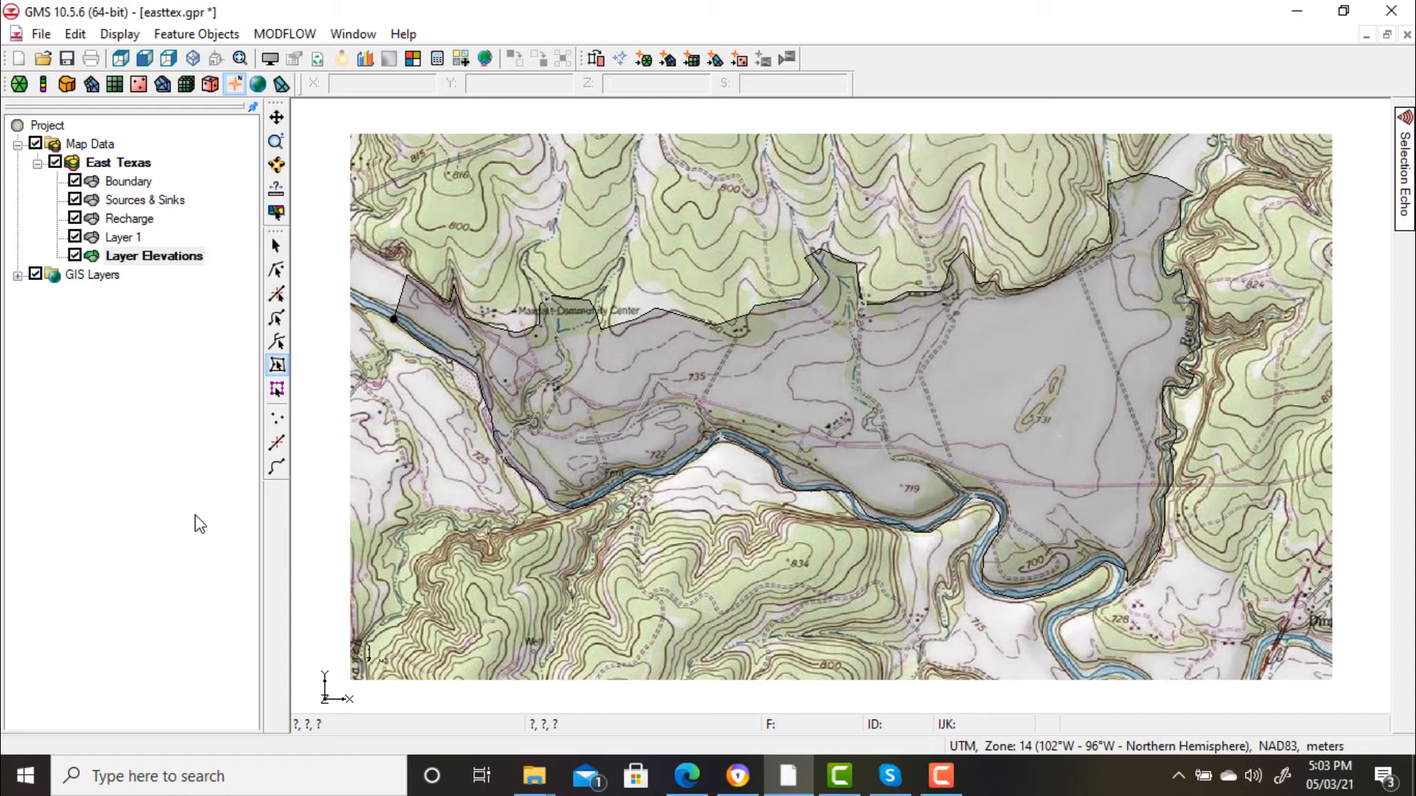
pyautogui.rightClick(188, 258)
pyautogui.click(254, 355)
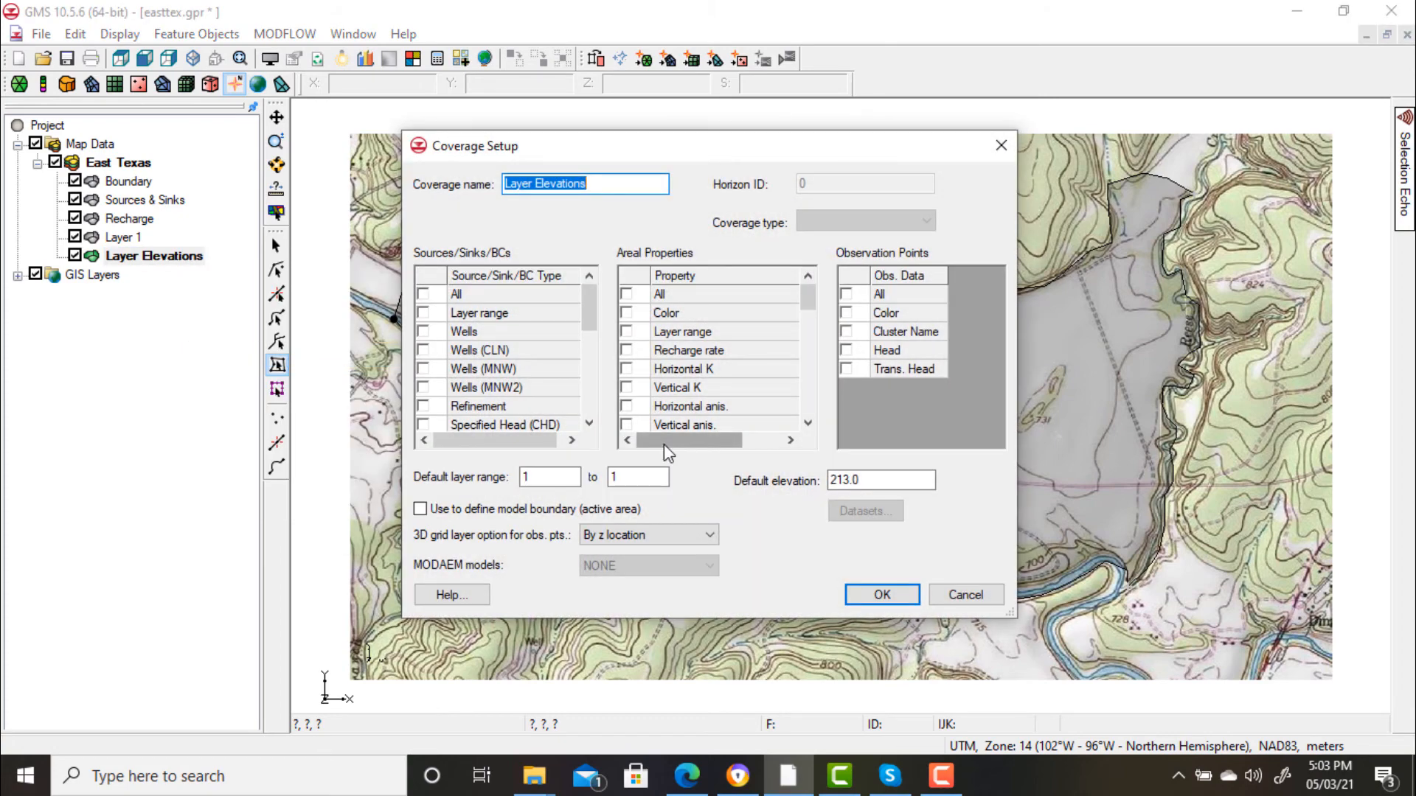
pyautogui.scroll(-3, 624, 376)
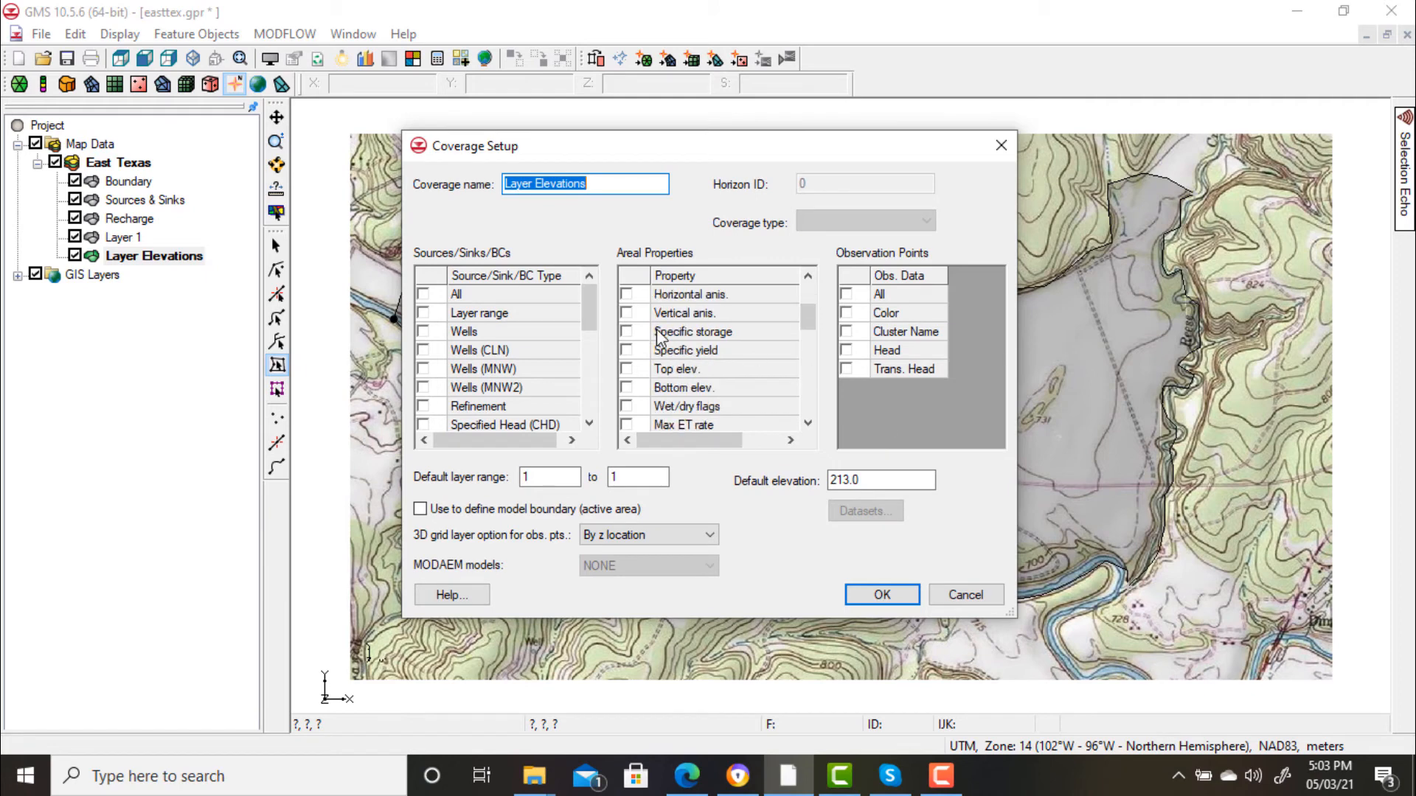
pyautogui.click(627, 314)
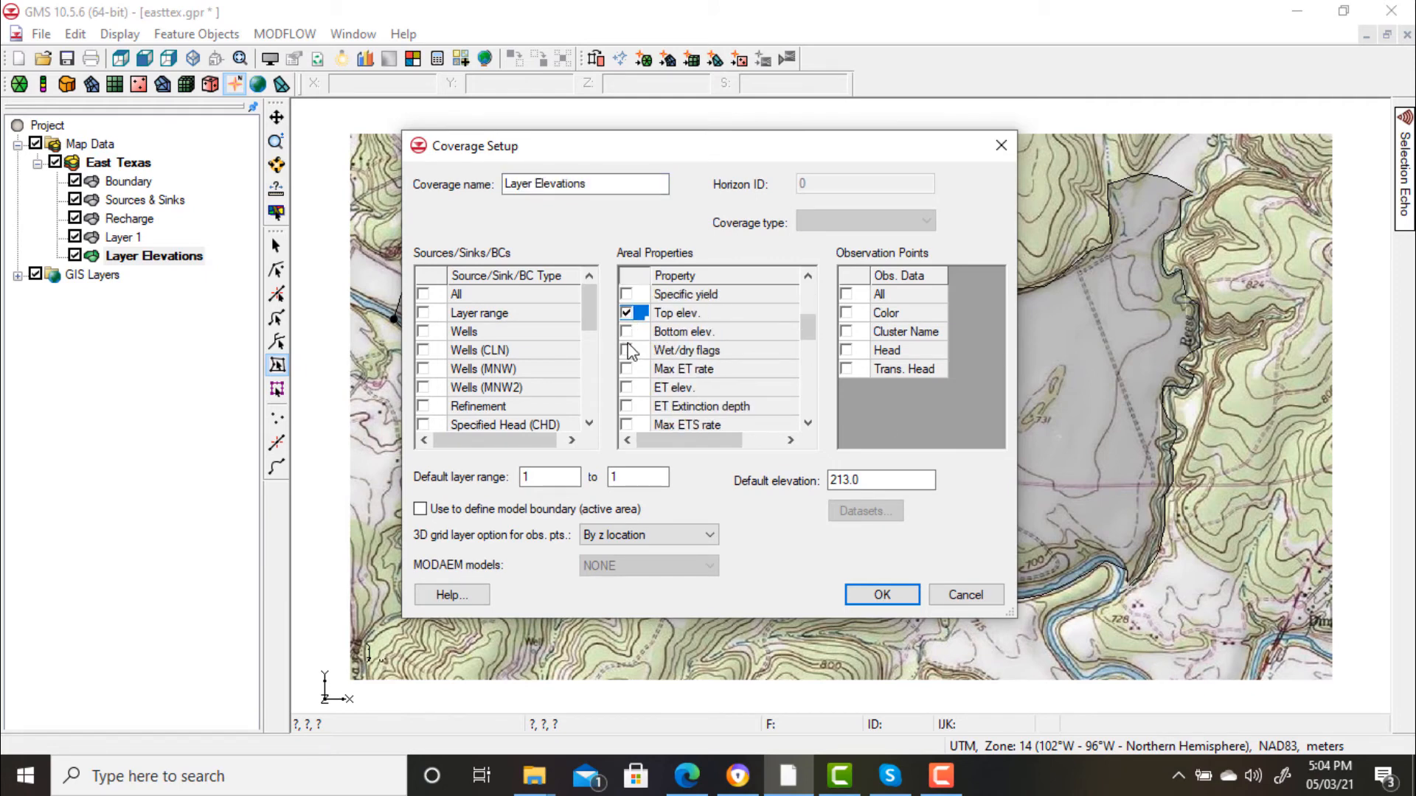
pyautogui.click(627, 332)
pyautogui.click(893, 595)
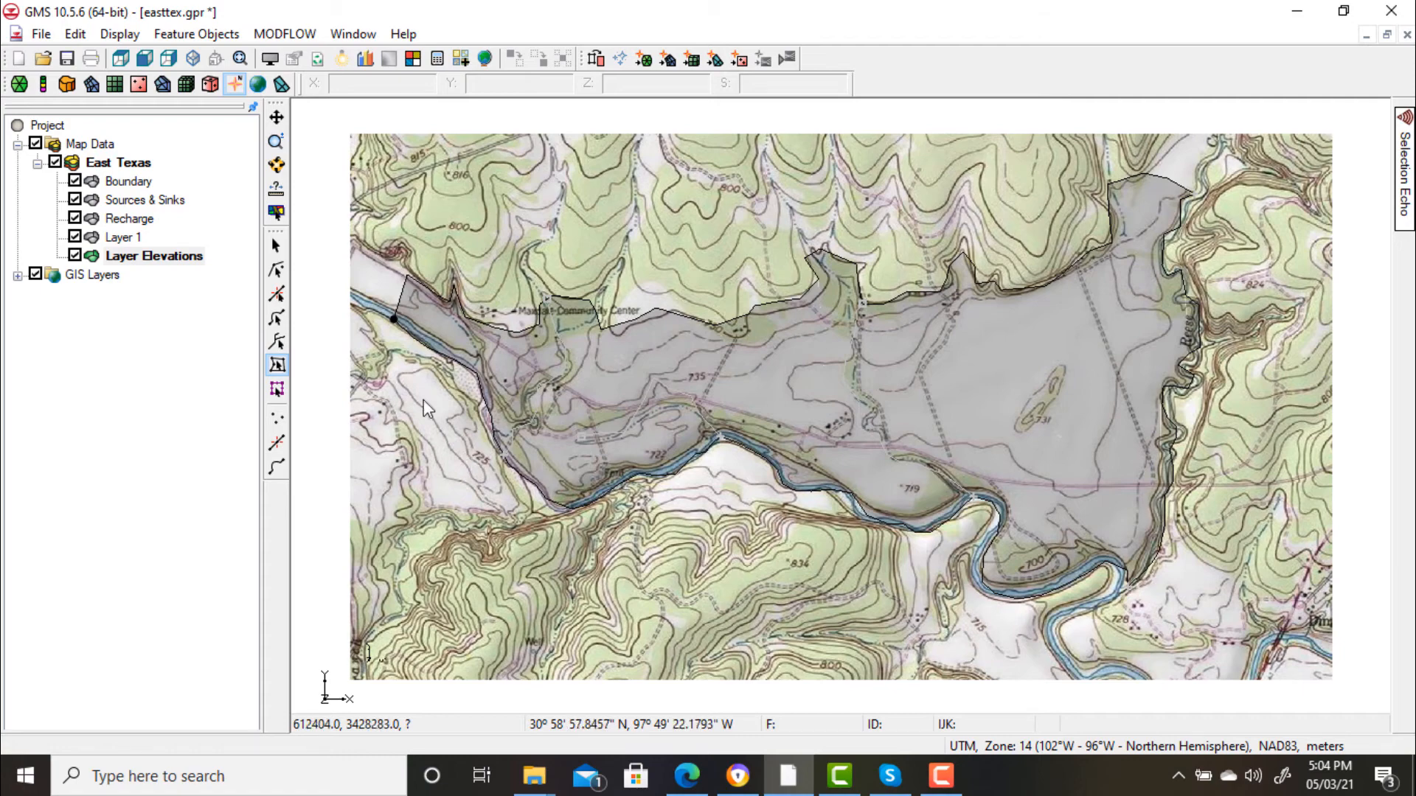
# - Set the Layer Elevations polygon's grid top elevation to 230 and grid bottom elevation to 175
pyautogui.doubleClick(928, 394)
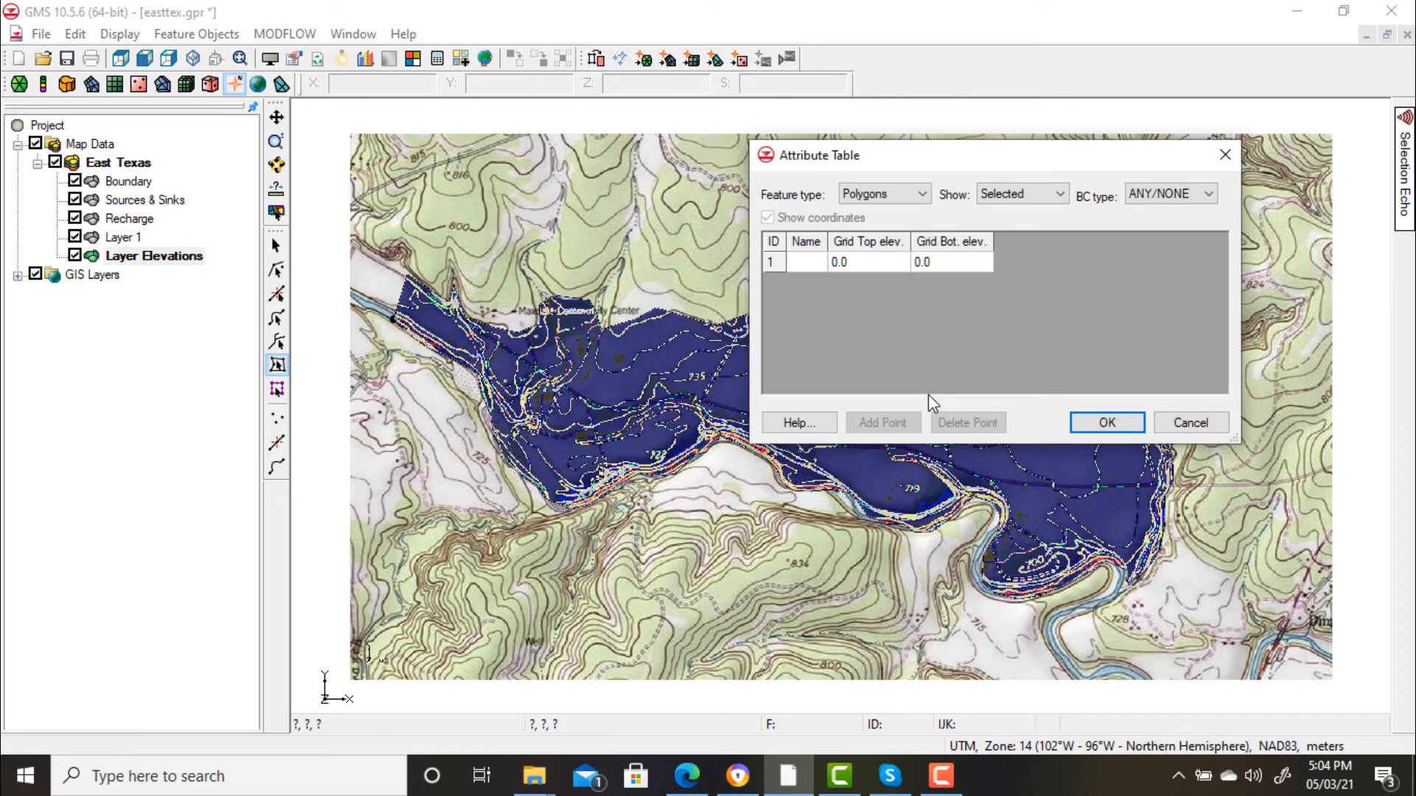
pyautogui.click(874, 263)
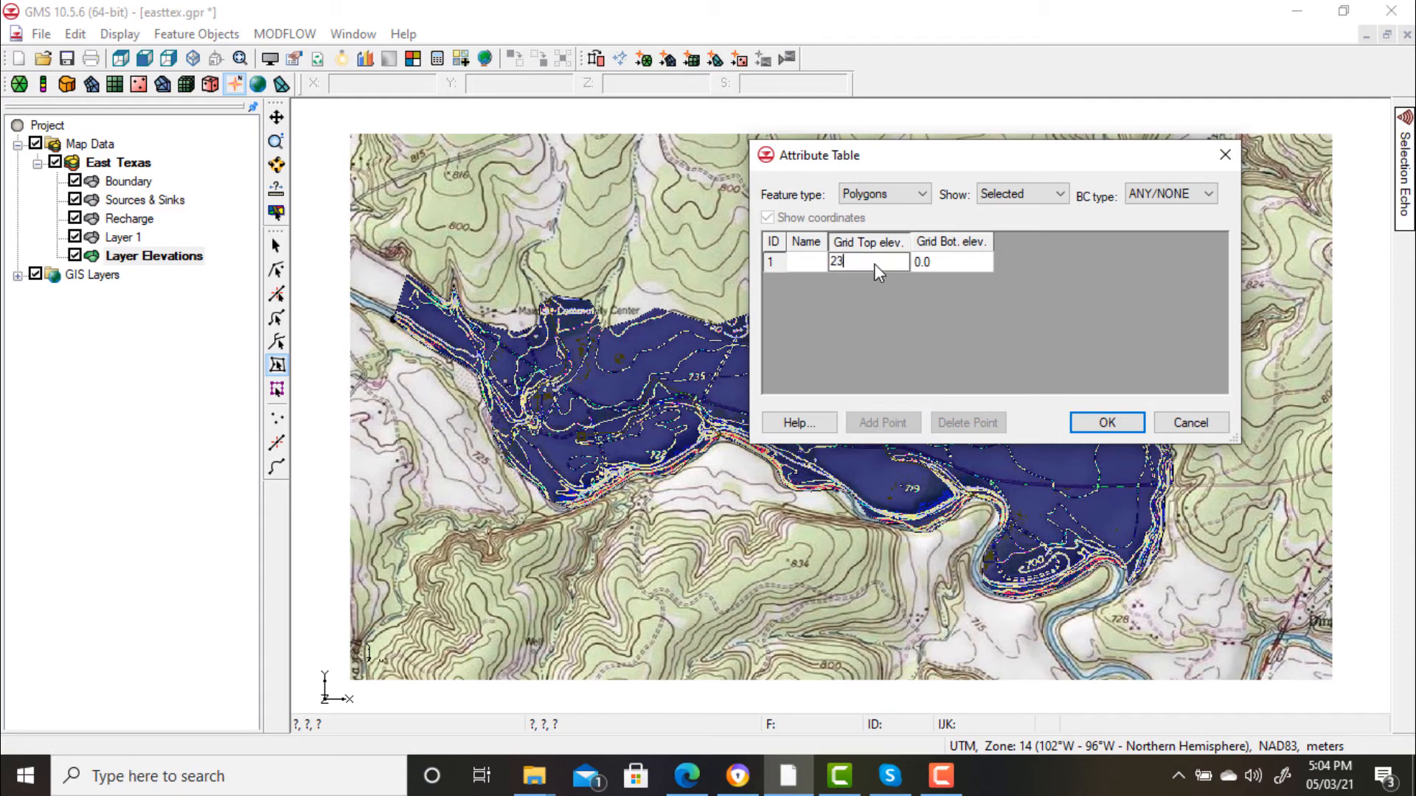
pyautogui.click(982, 265)
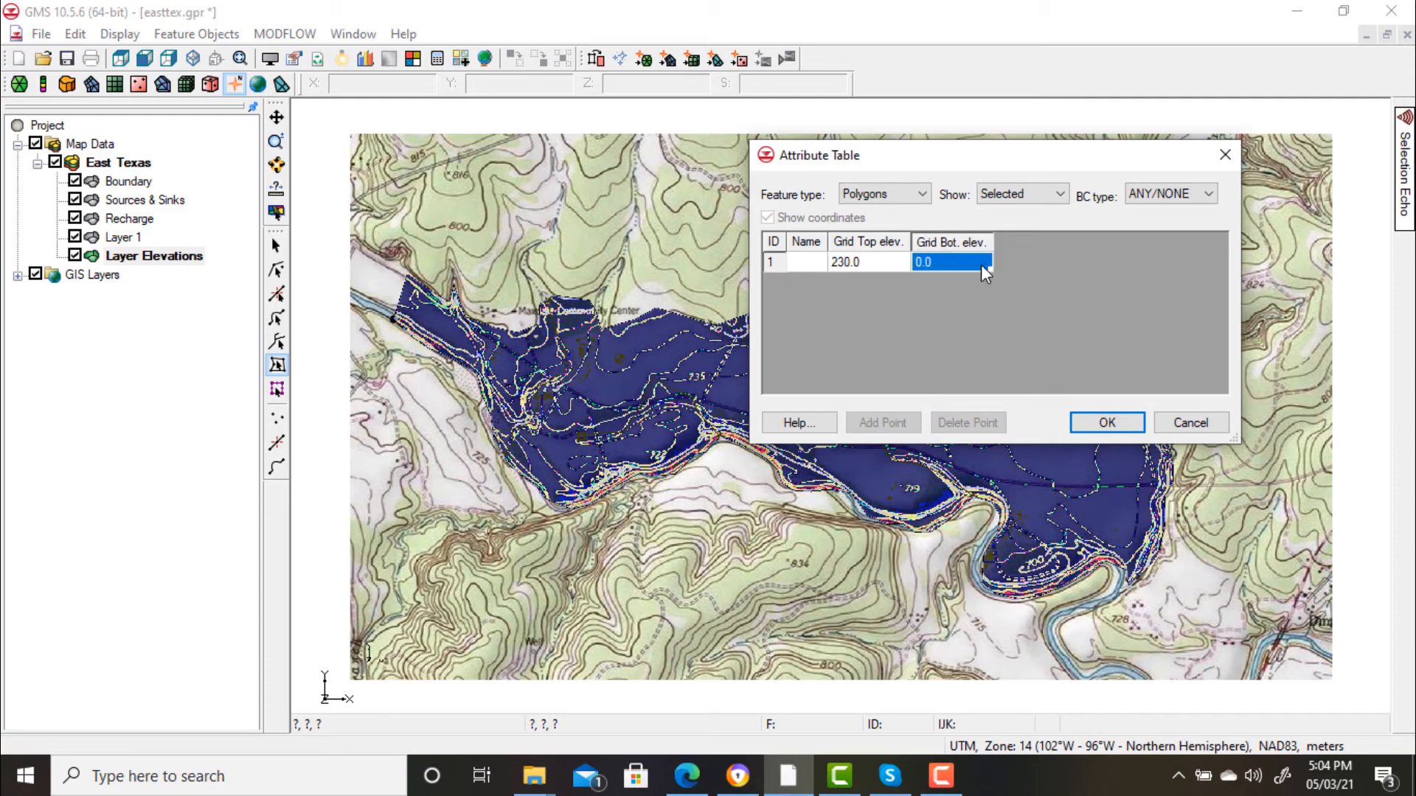
pyautogui.click(981, 264)
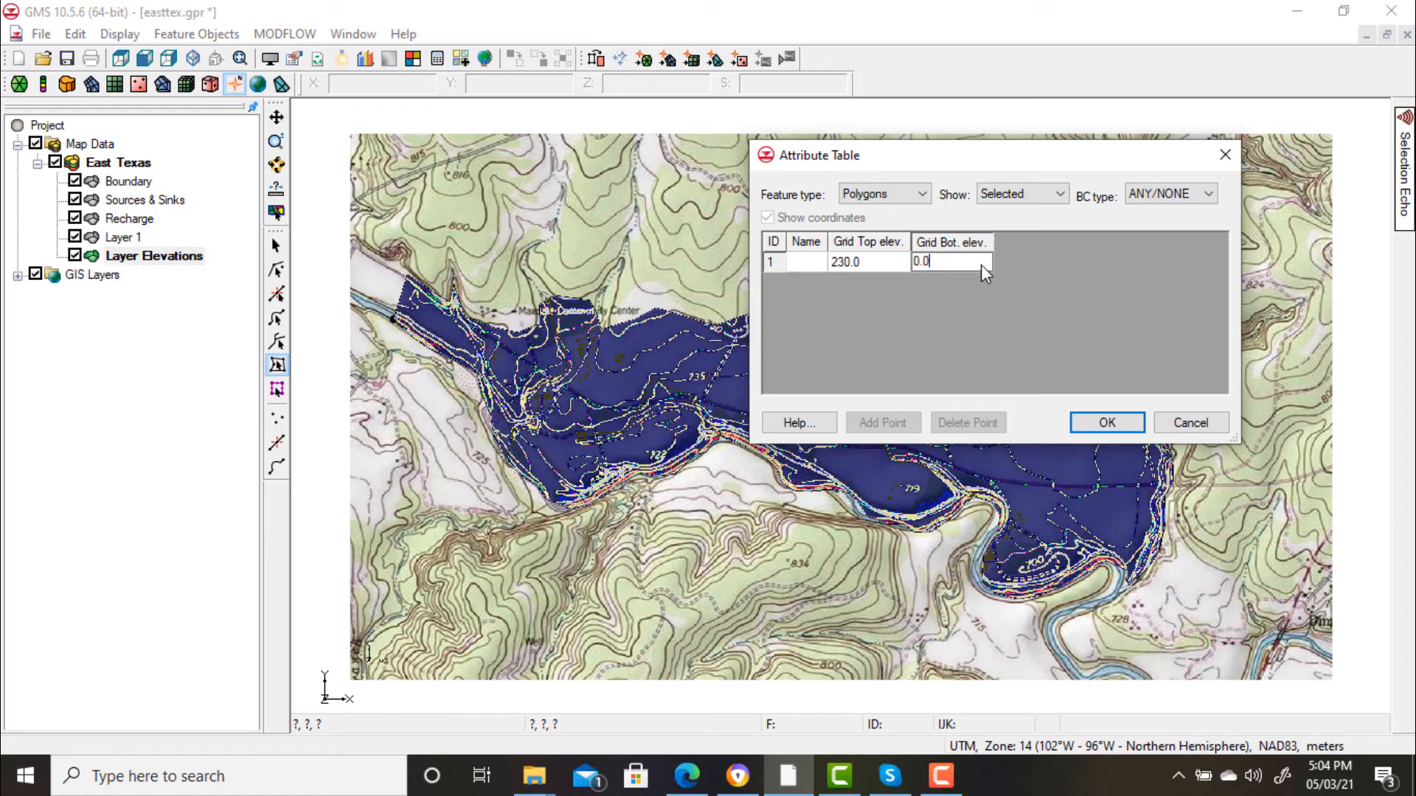
pyautogui.press('BackSpace')
pyautogui.press('BackSpace')
pyautogui.press('BackSpace')
pyautogui.write('175')
pyautogui.click(1076, 426)
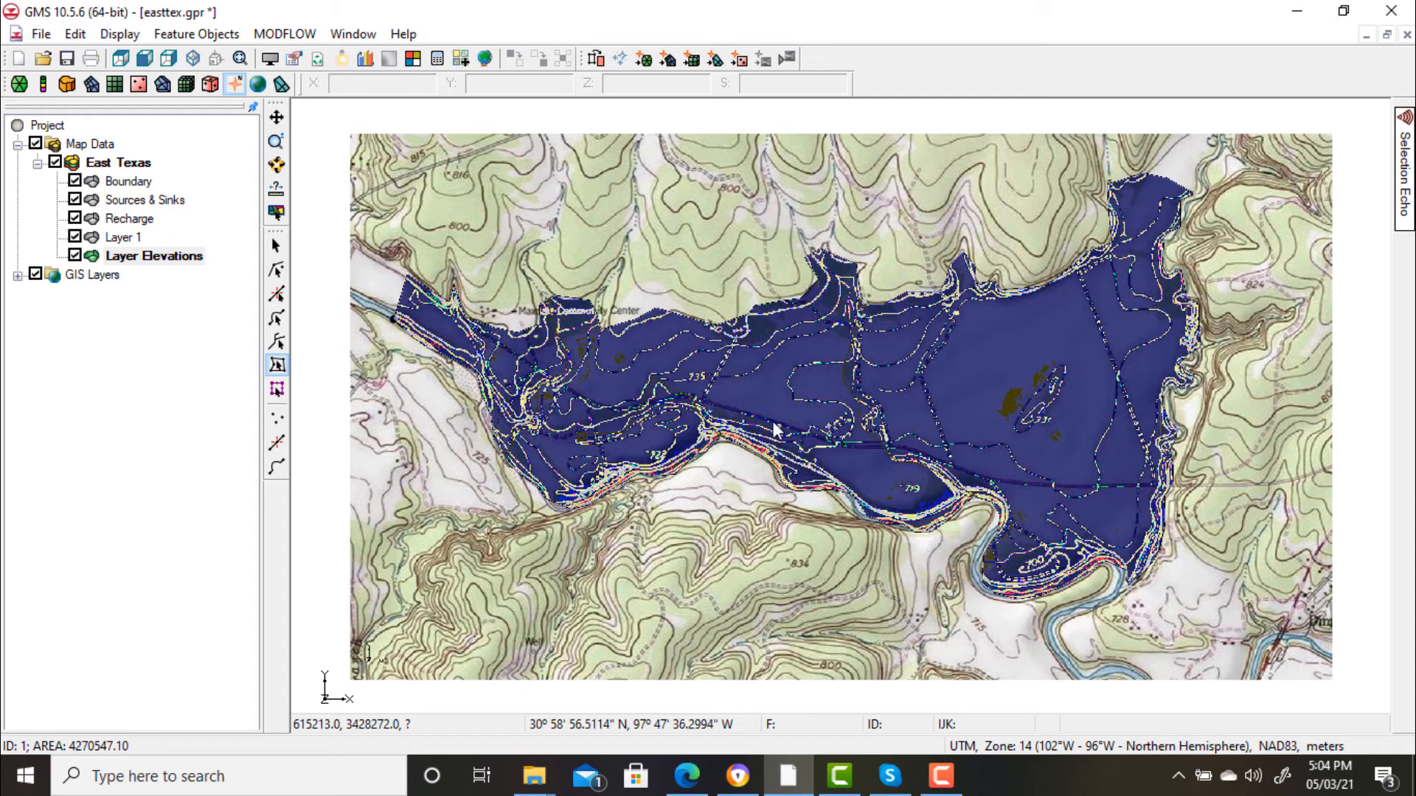
# - Create a new grid frame and fit it around the active coverage
pyautogui.rightClick(130, 376)
pyautogui.moveTo(252, 389)
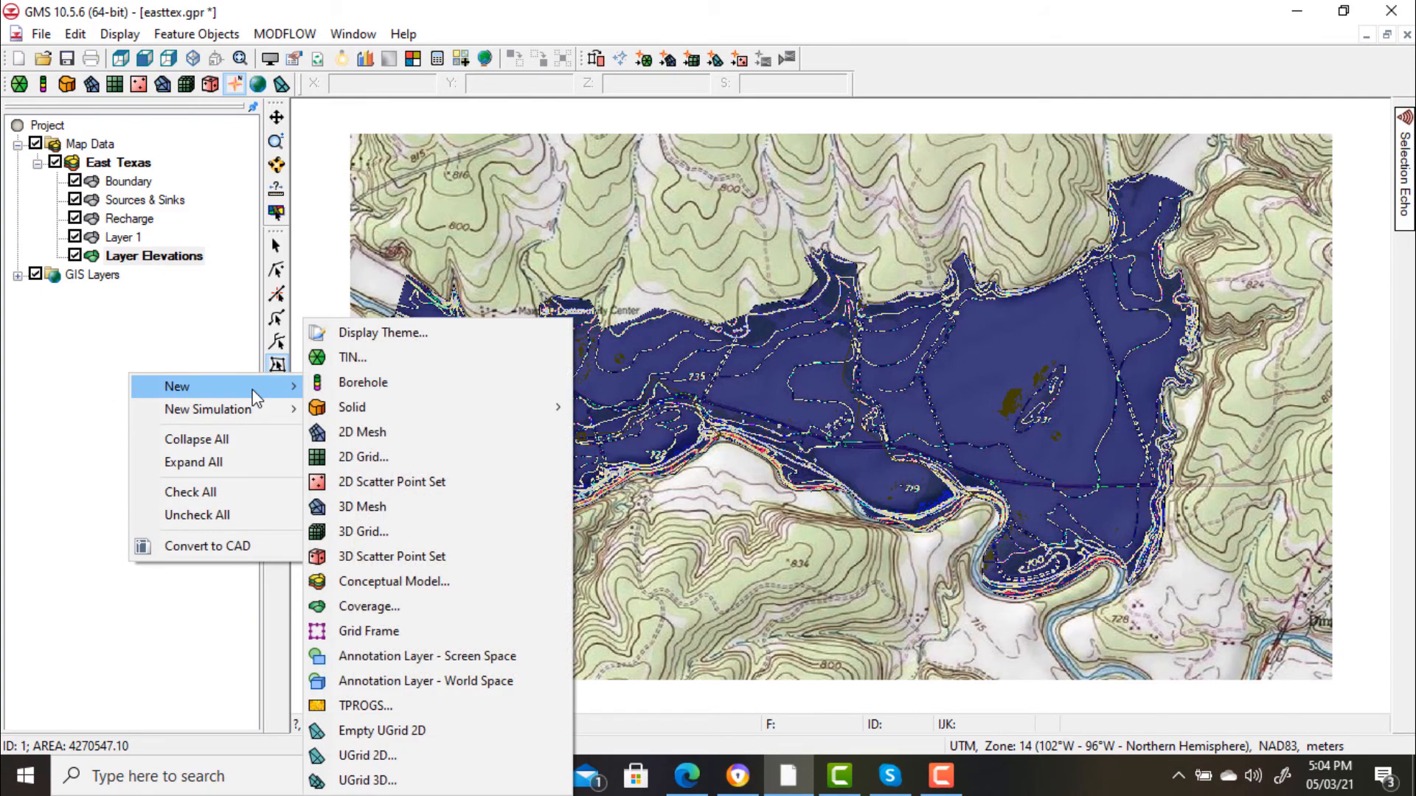
pyautogui.click(410, 629)
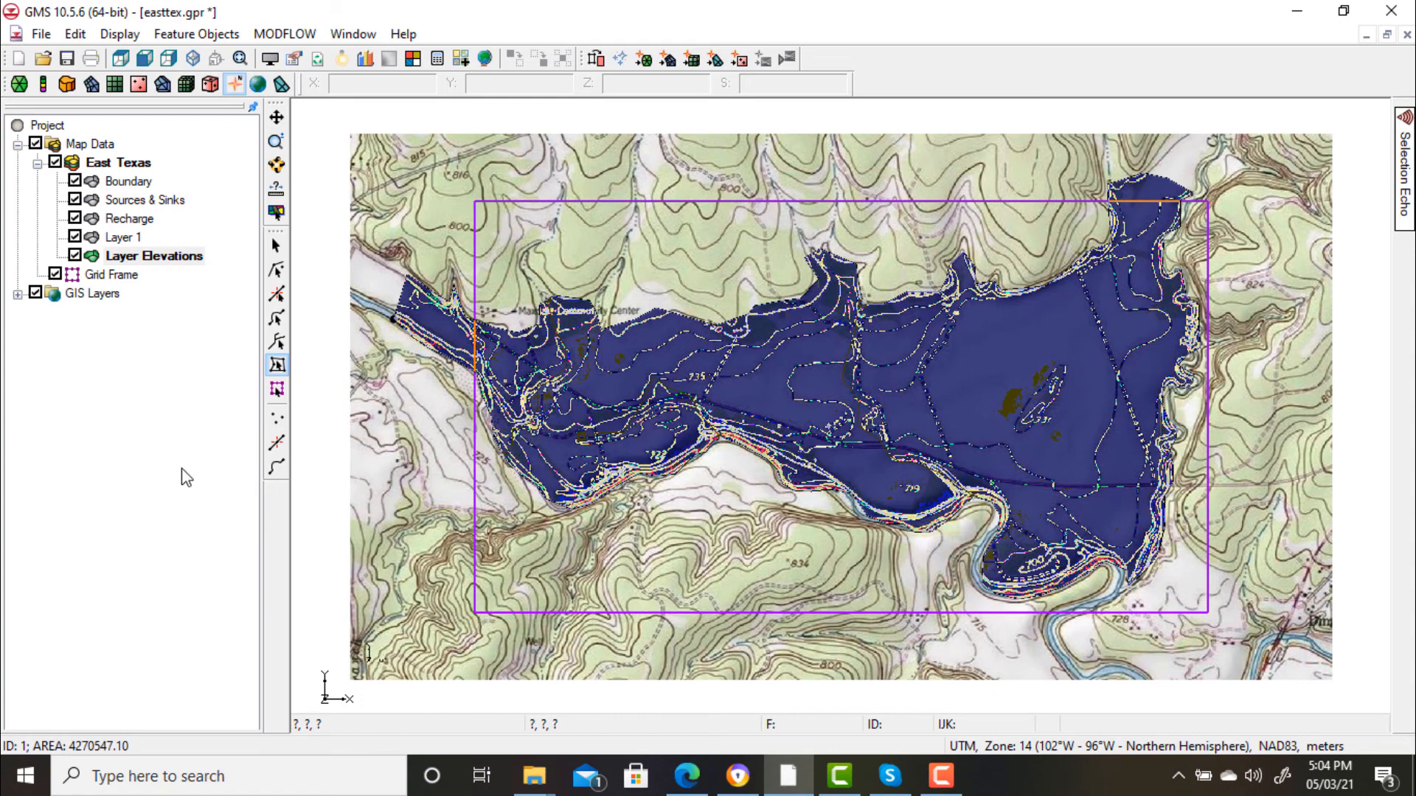
pyautogui.click(130, 279)
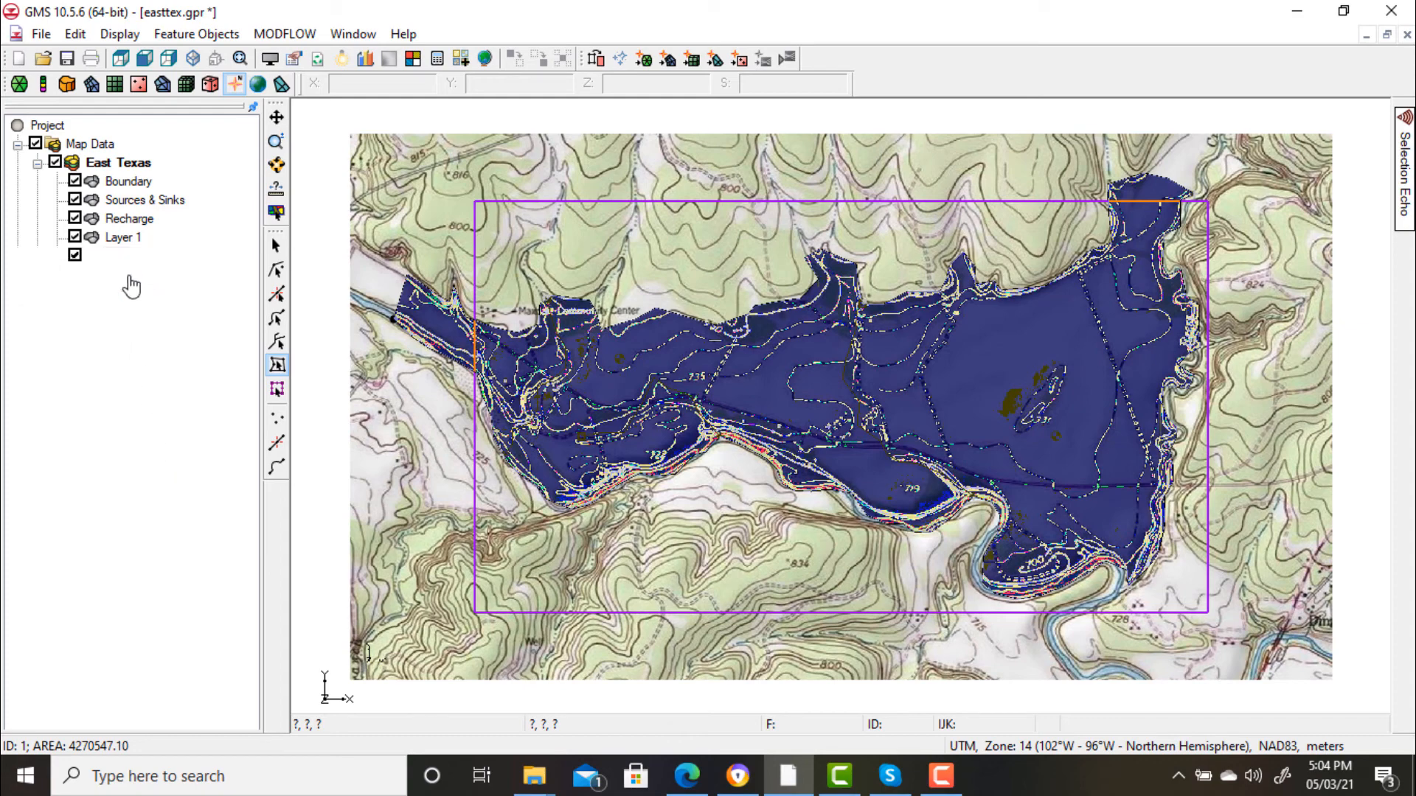
pyautogui.rightClick(131, 284)
pyautogui.click(289, 375)
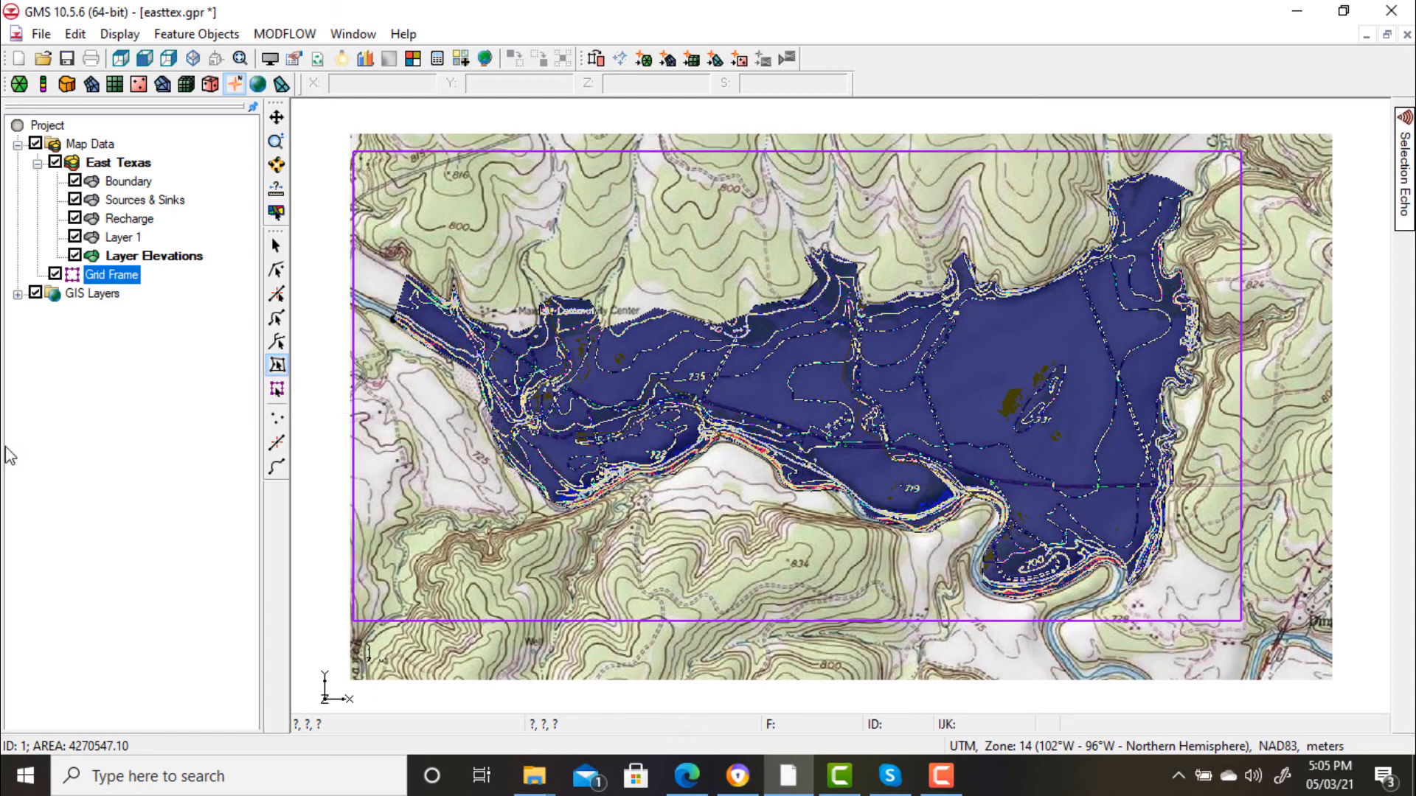
# - Generate a 3D MODFLOW grid from the grid frame with 10 by 10 cells and one layer
pyautogui.click(166, 34)
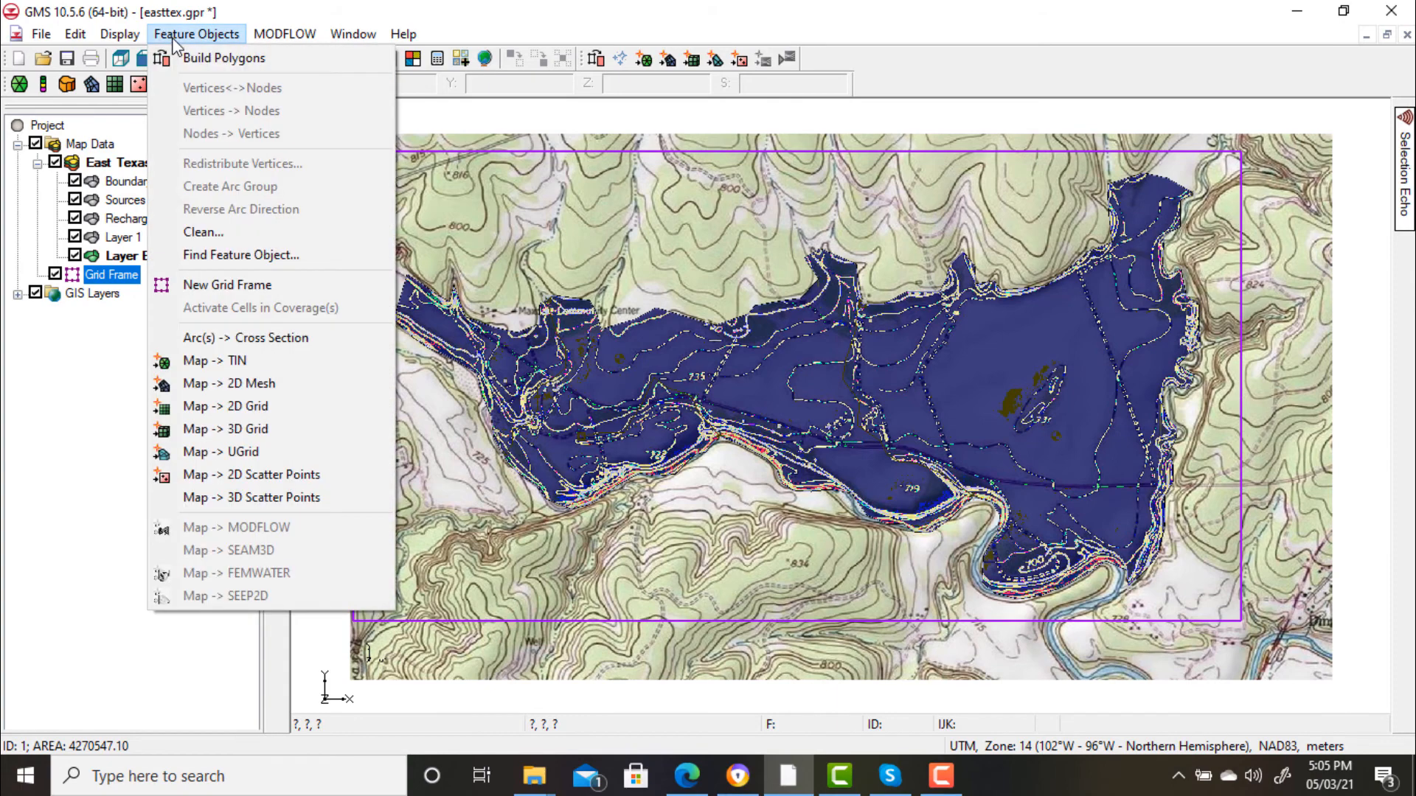
pyautogui.click(228, 412)
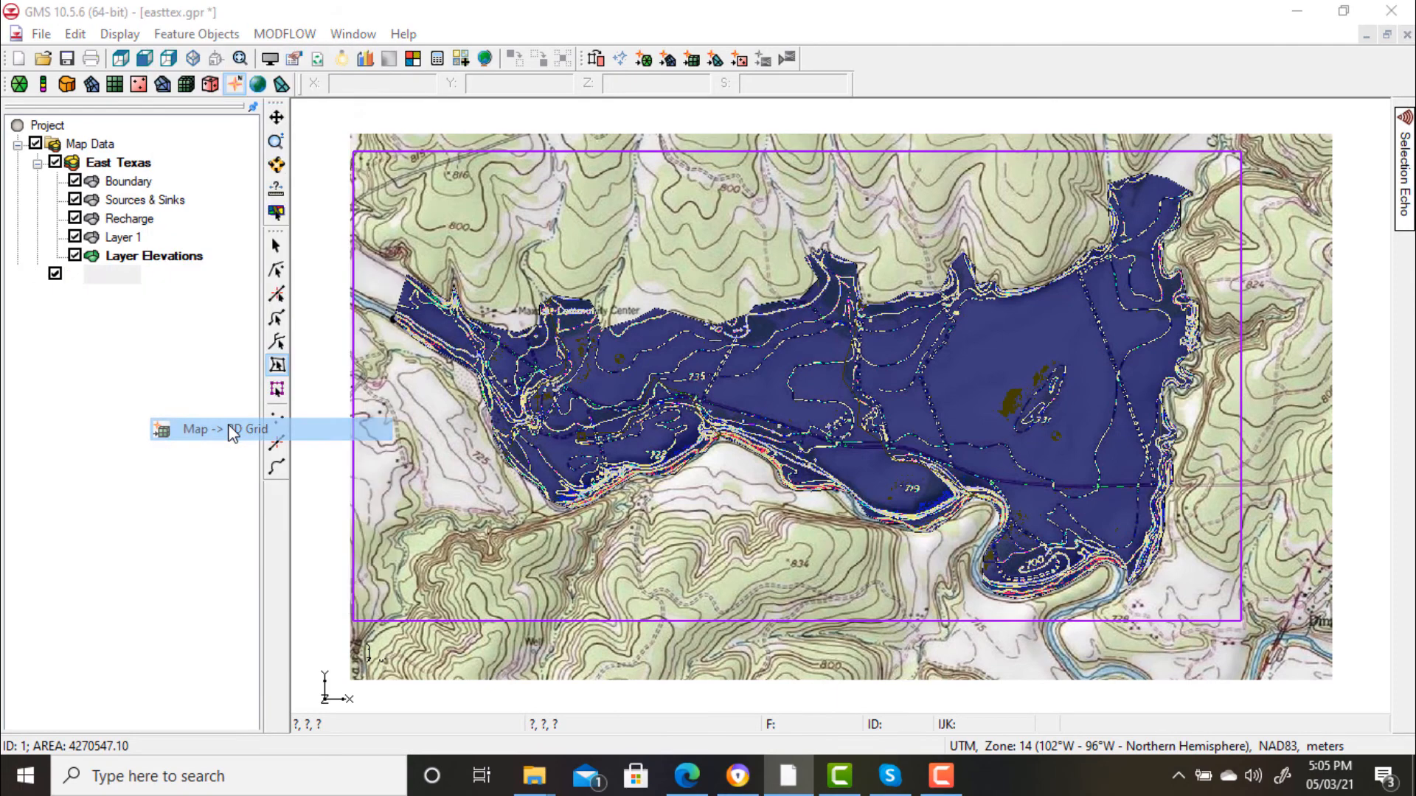
pyautogui.click(757, 402)
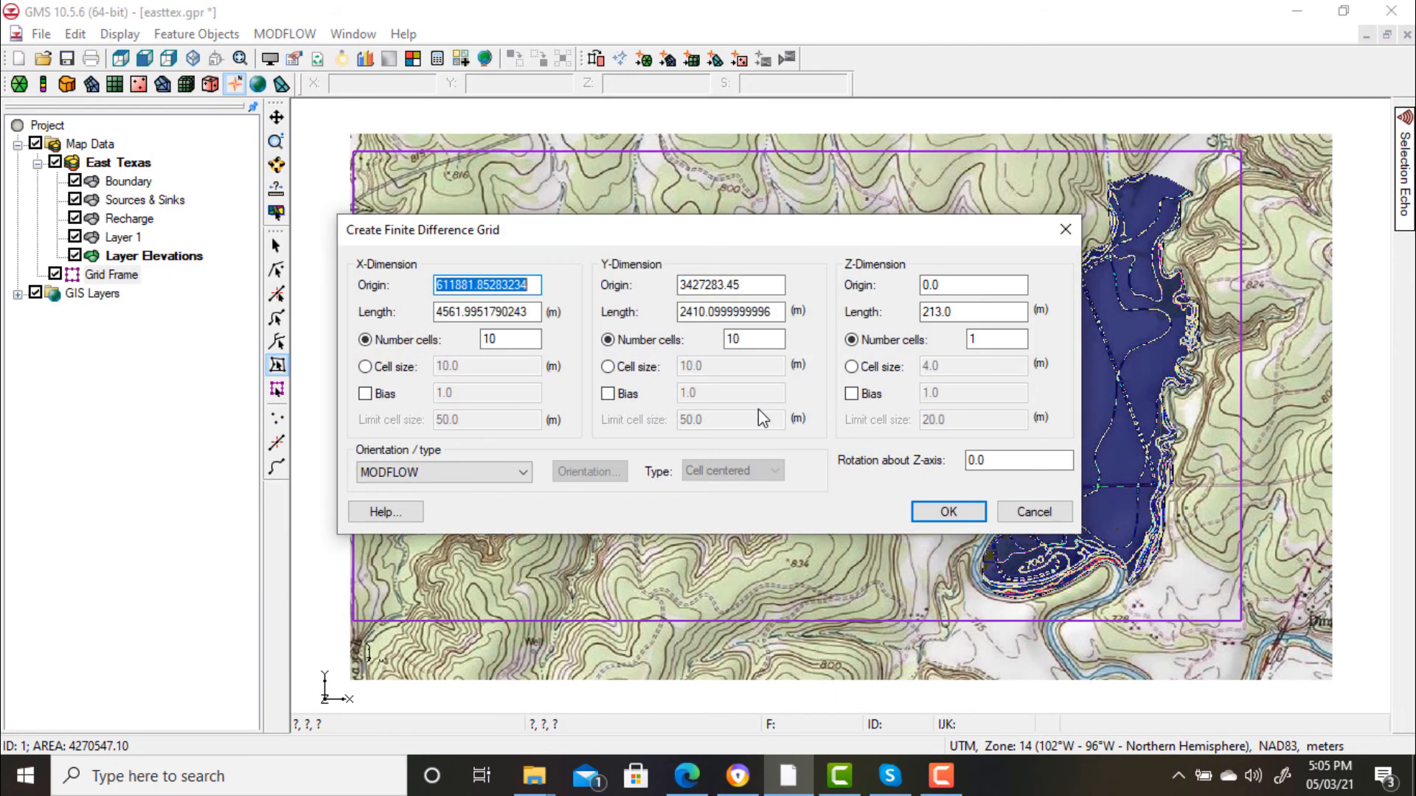
pyautogui.click(949, 512)
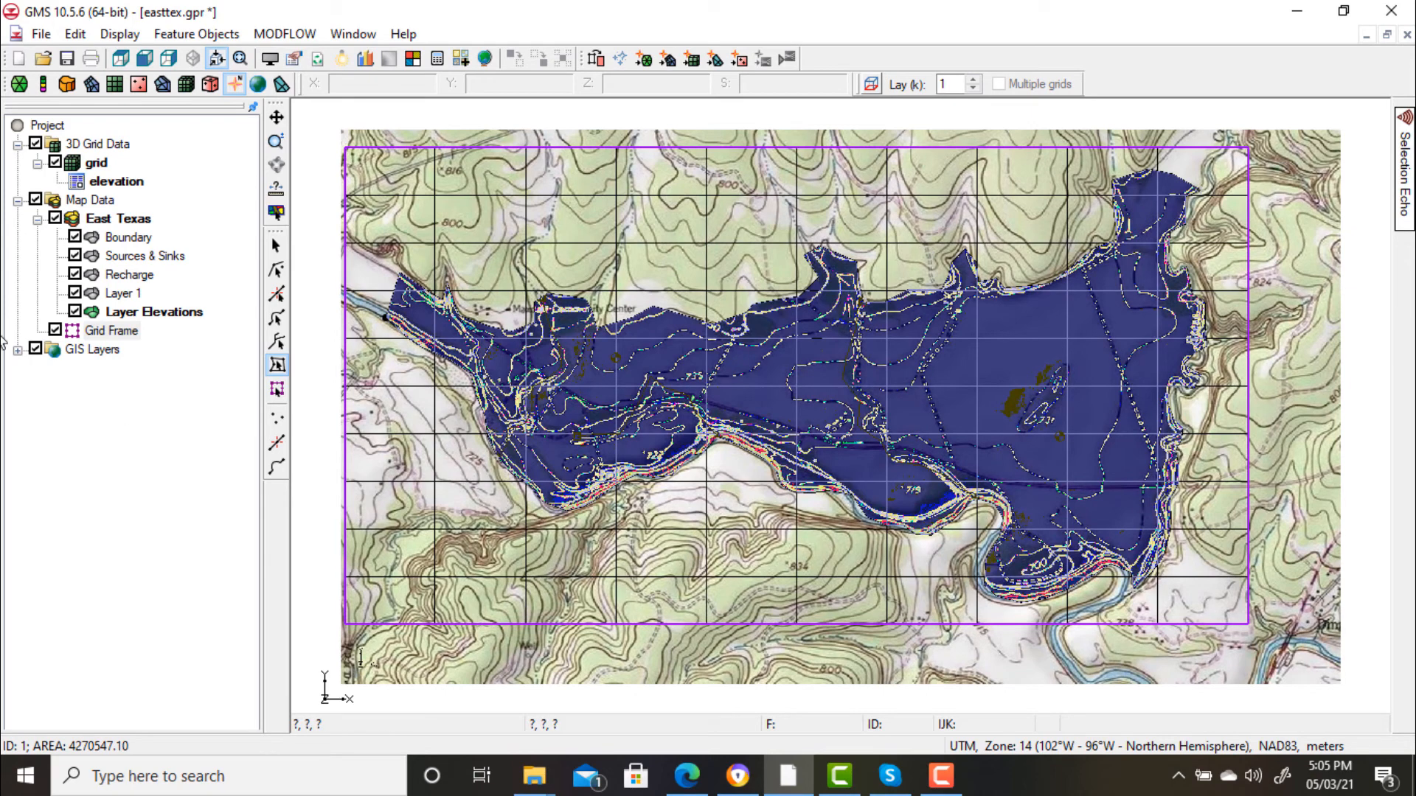
# - Create a new steady-state MODFLOW 2000 simulation on the 3D grid with the default global settings
pyautogui.rightClick(87, 158)
pyautogui.click(170, 250)
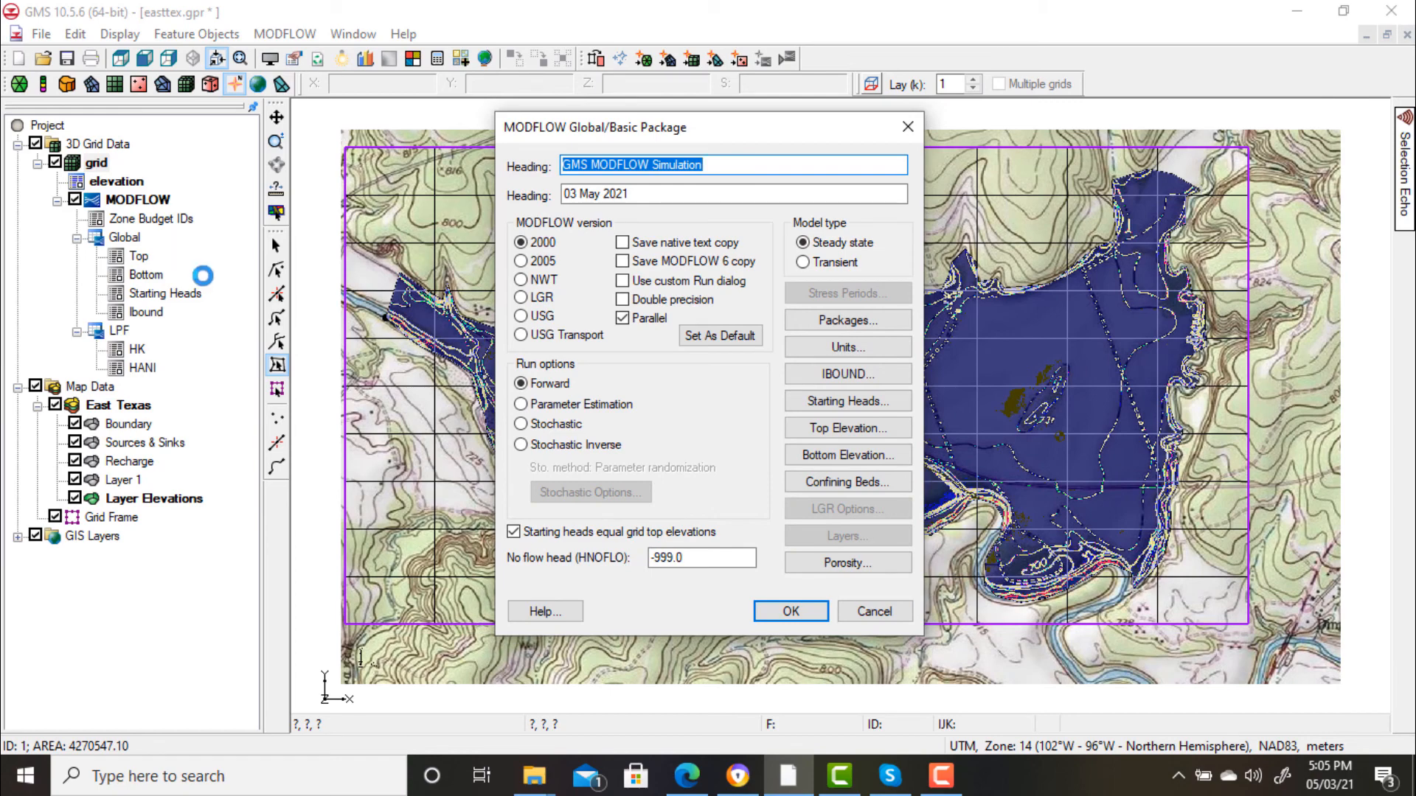
pyautogui.click(807, 612)
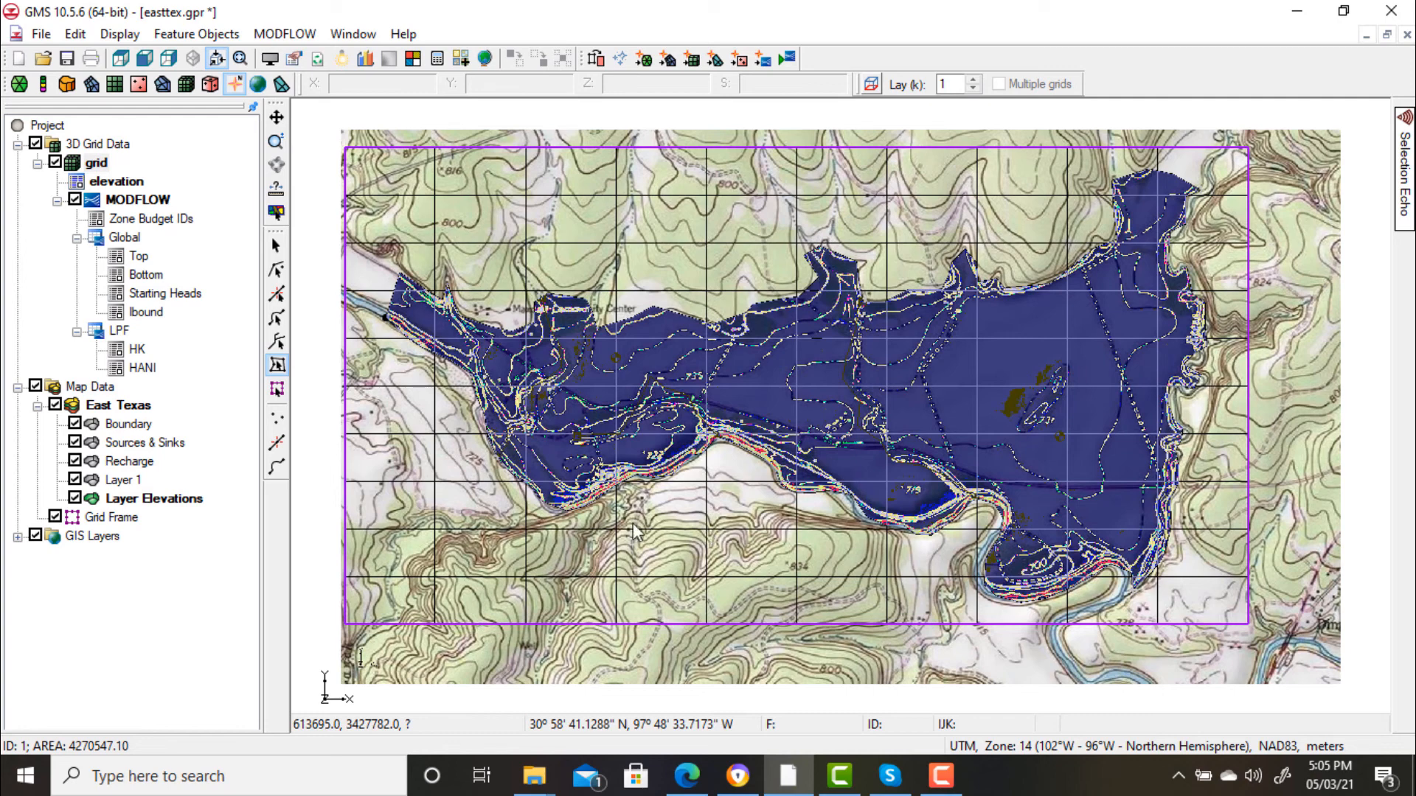
# - Activate the grid cells that lie within the Sources & Sinks coverage
pyautogui.click(138, 443)
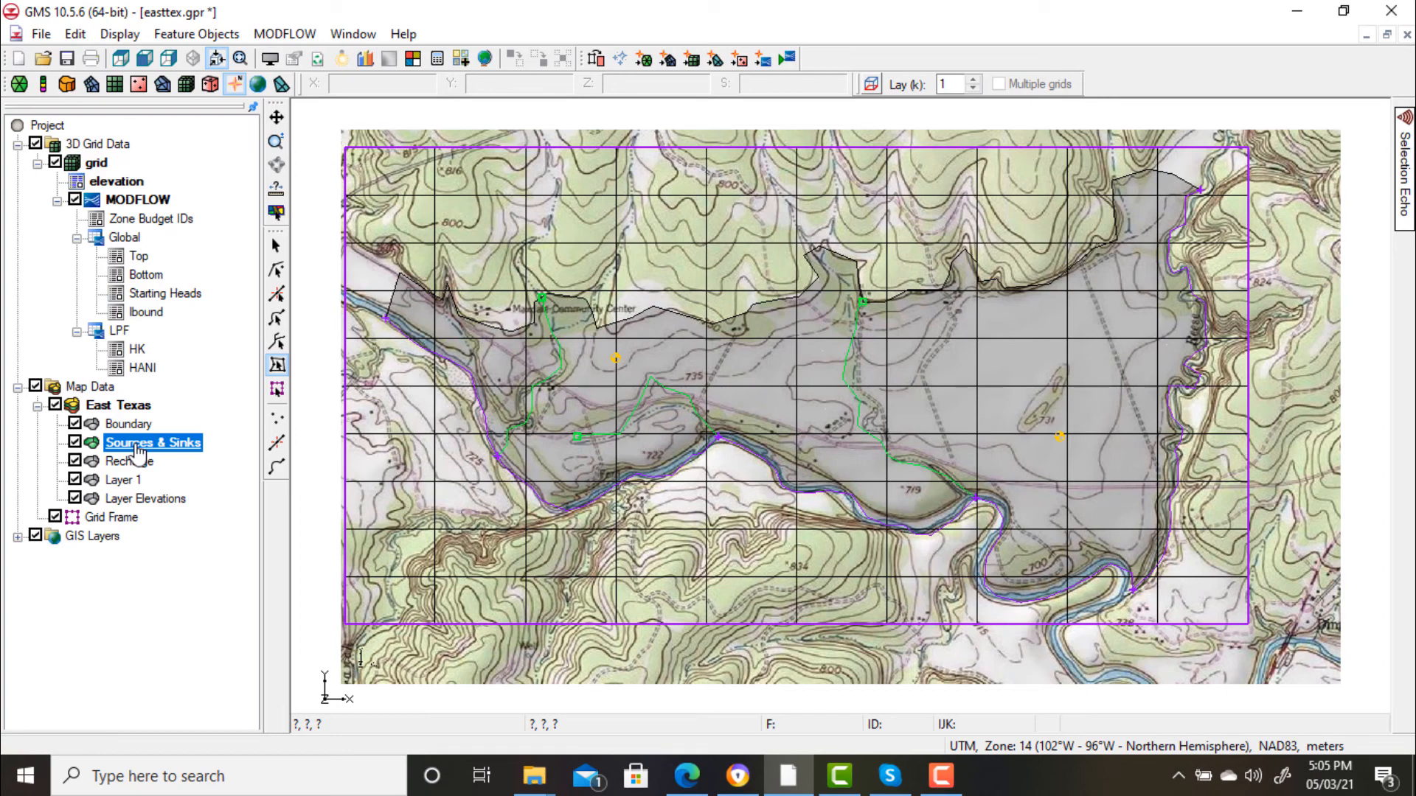
pyautogui.click(201, 33)
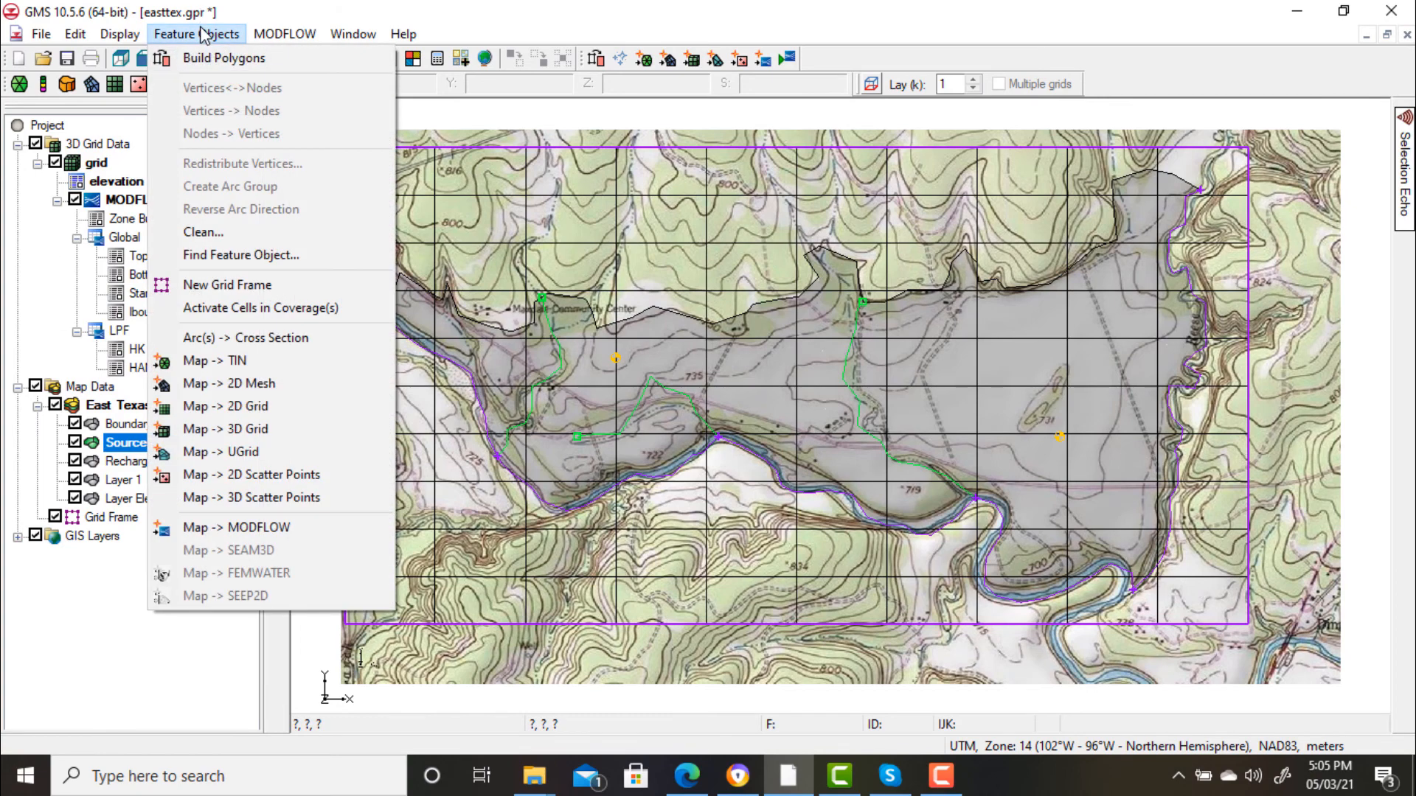
pyautogui.click(275, 312)
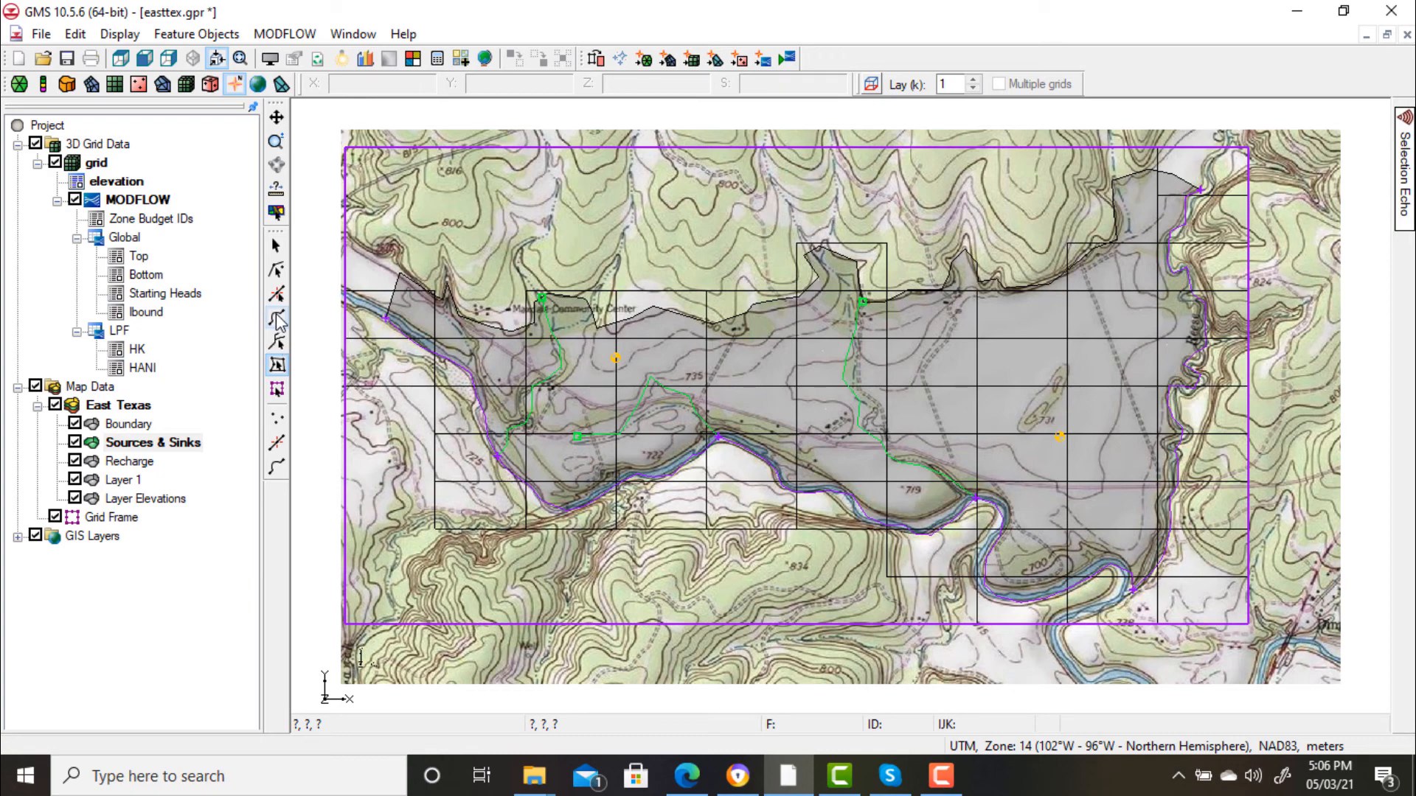
# - Map the East Texas conceptual model to the MODFLOW simulation using all applicable coverages
pyautogui.click(133, 407)
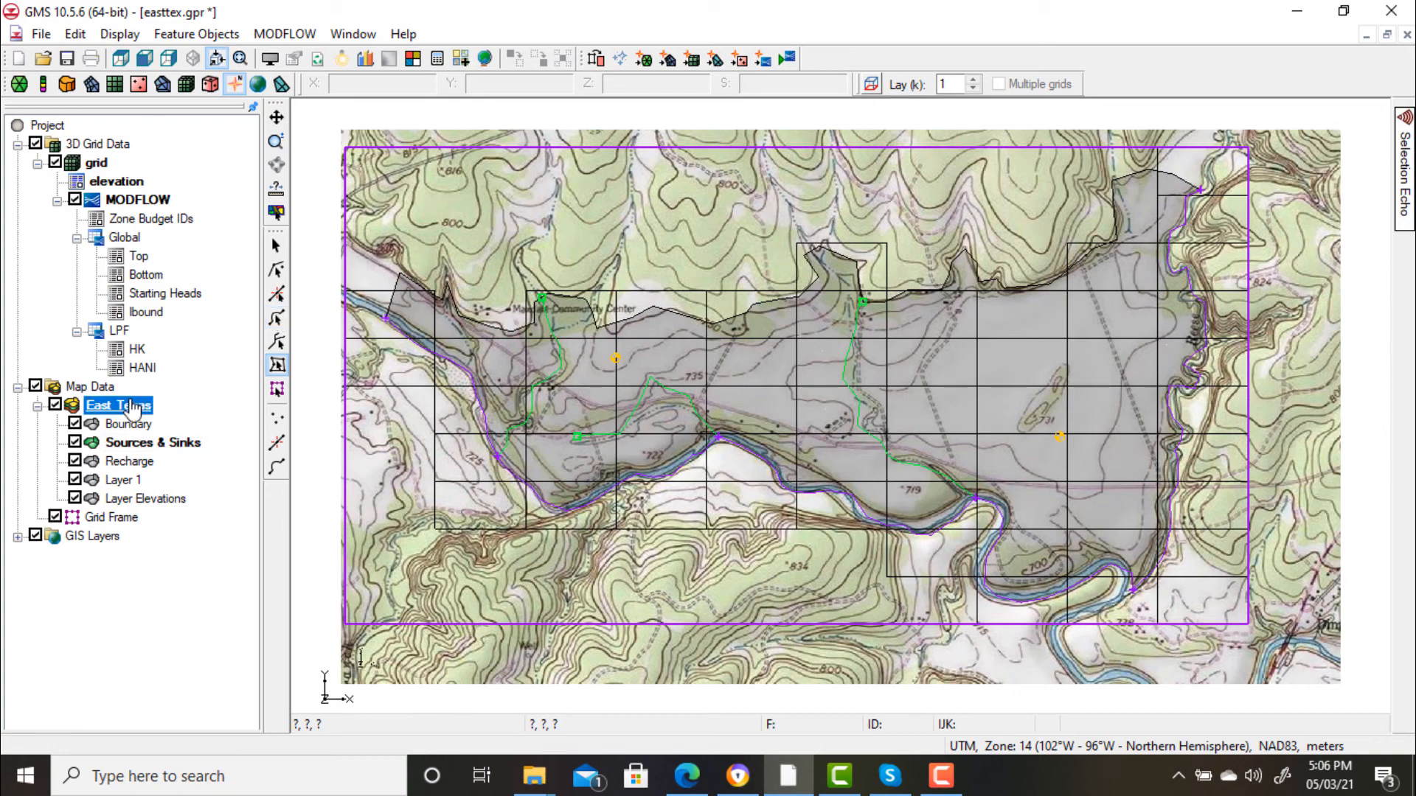
pyautogui.rightClick(133, 407)
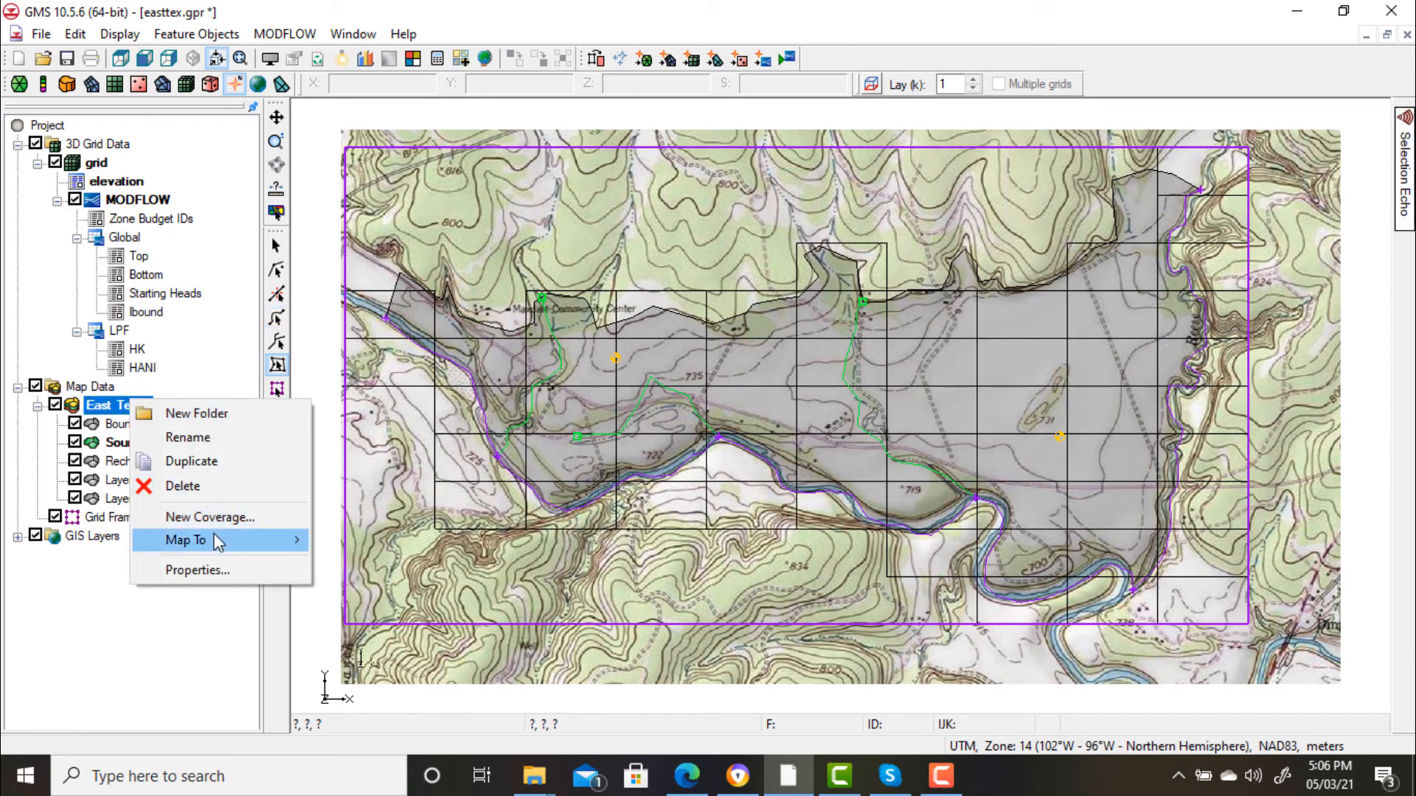
pyautogui.moveTo(218, 542)
pyautogui.click(377, 542)
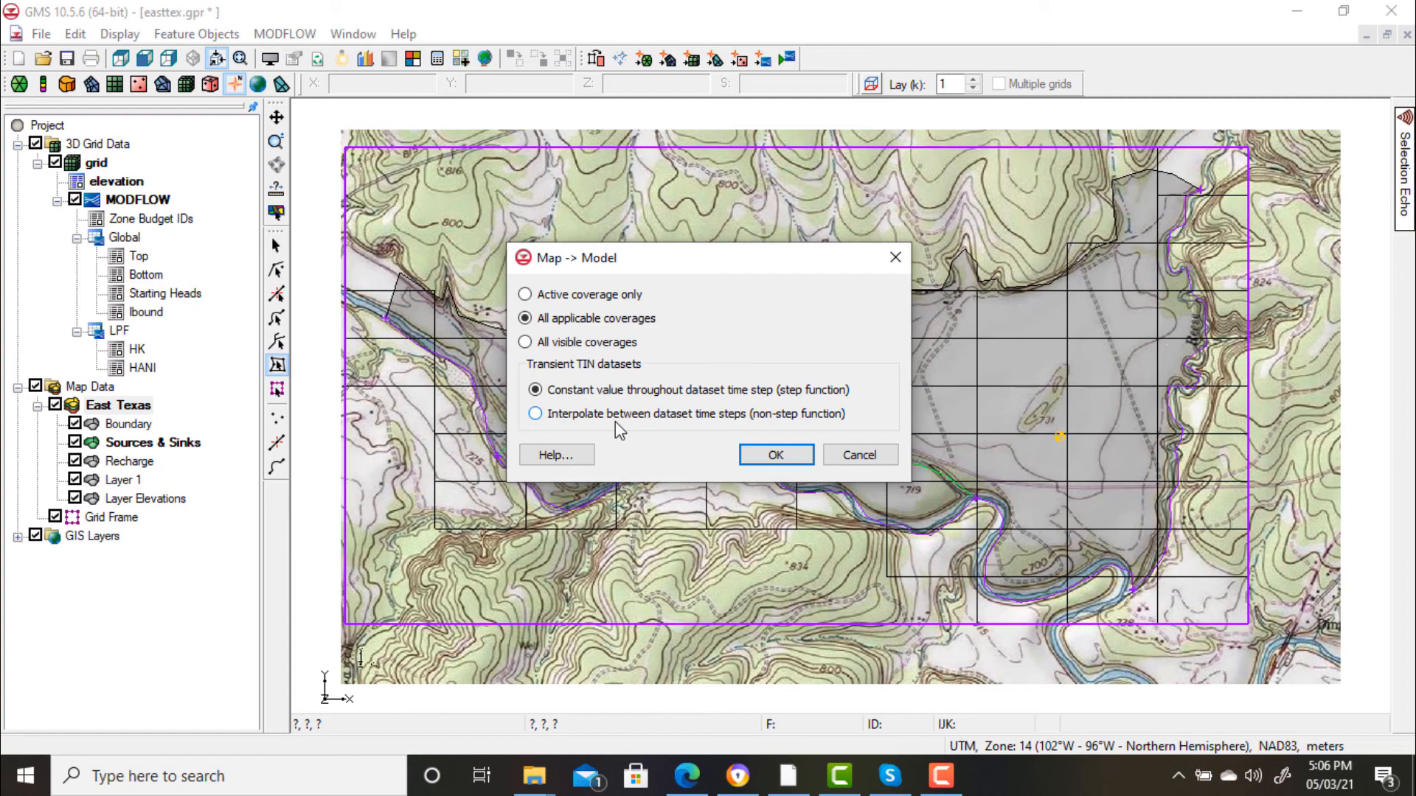
pyautogui.click(777, 455)
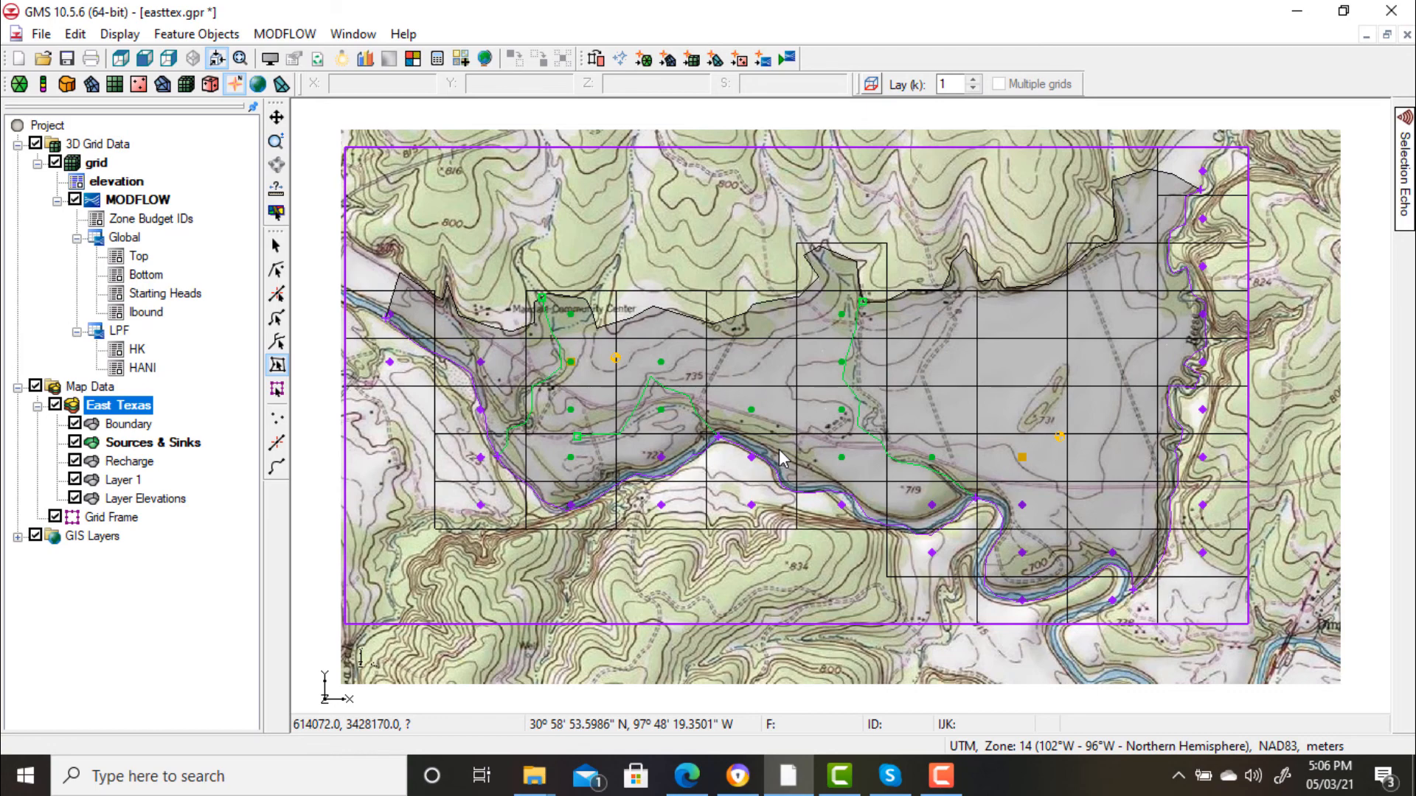
# - Run the model checker on the MODFLOW simulation
pyautogui.rightClick(146, 204)
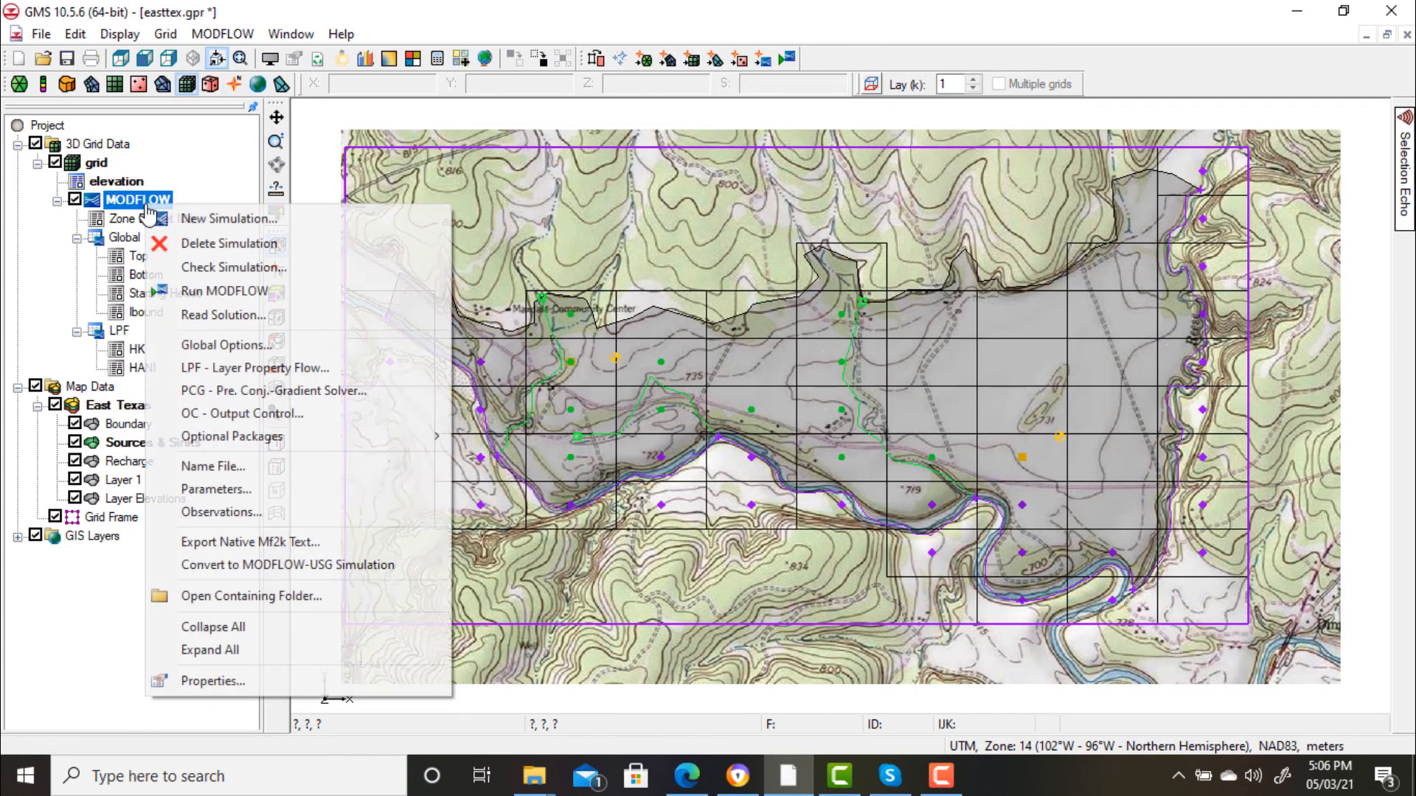
pyautogui.click(199, 267)
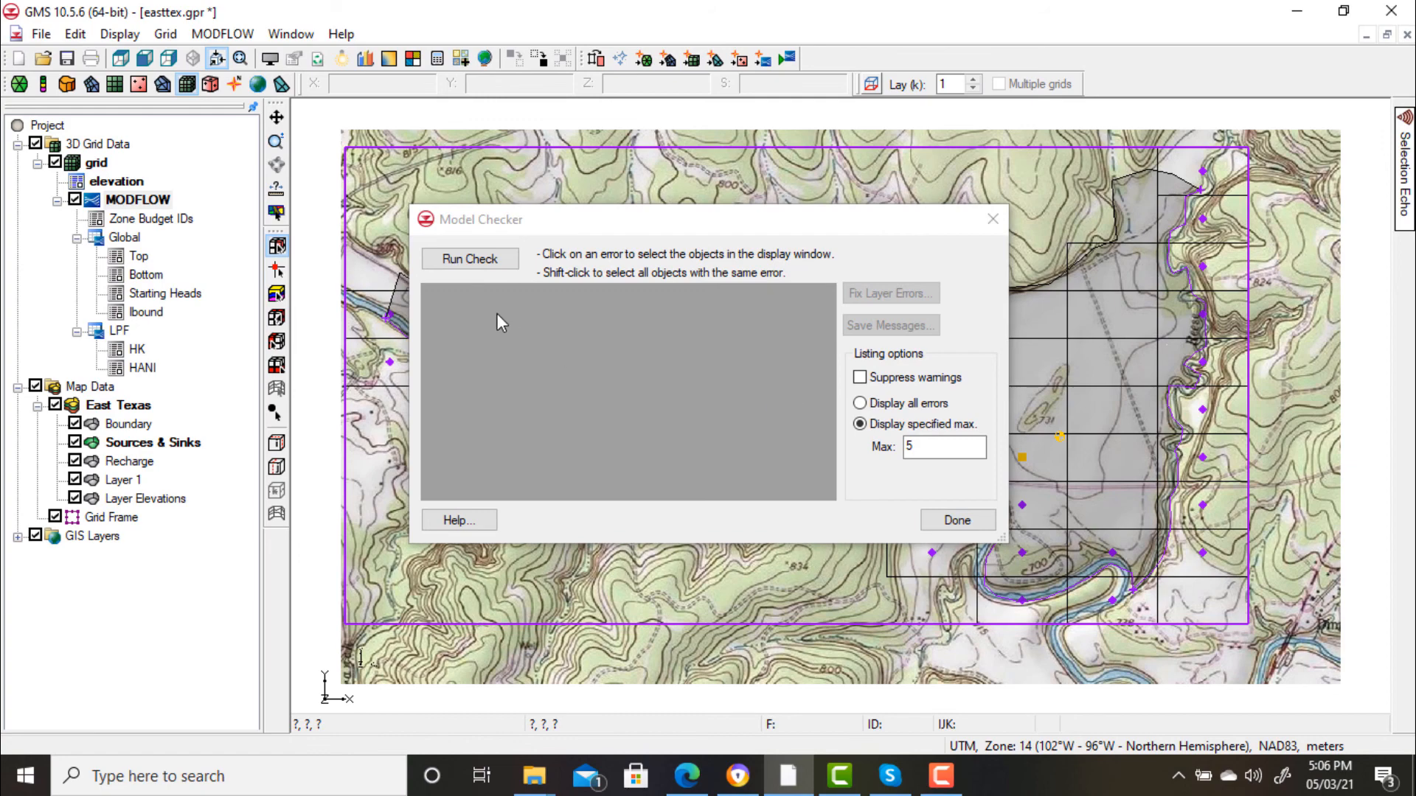
pyautogui.click(470, 259)
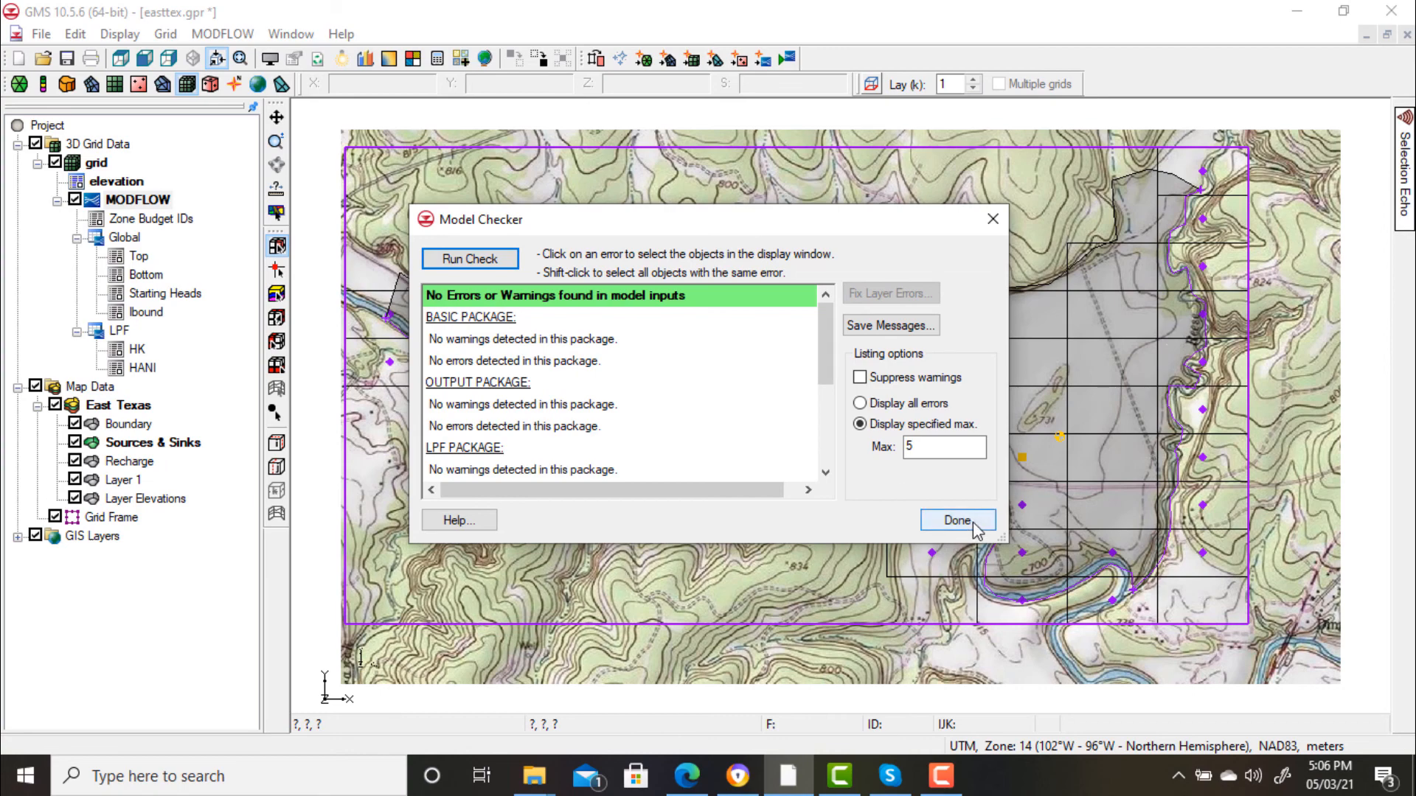
# - Save the checked project and run the MODFLOW simulation, reading in the solution with contours turned on
pyautogui.click(952, 519)
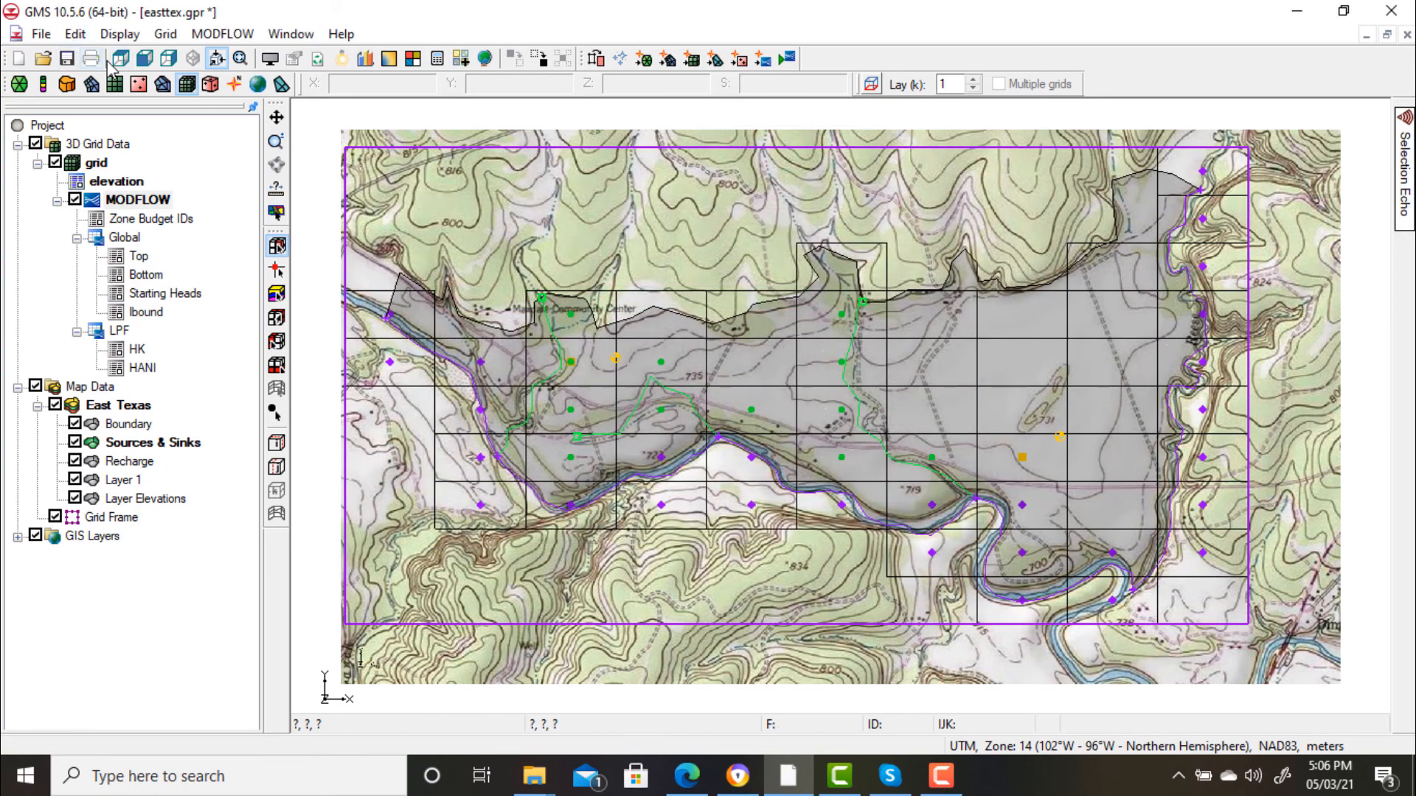
pyautogui.click(65, 63)
pyautogui.rightClick(118, 198)
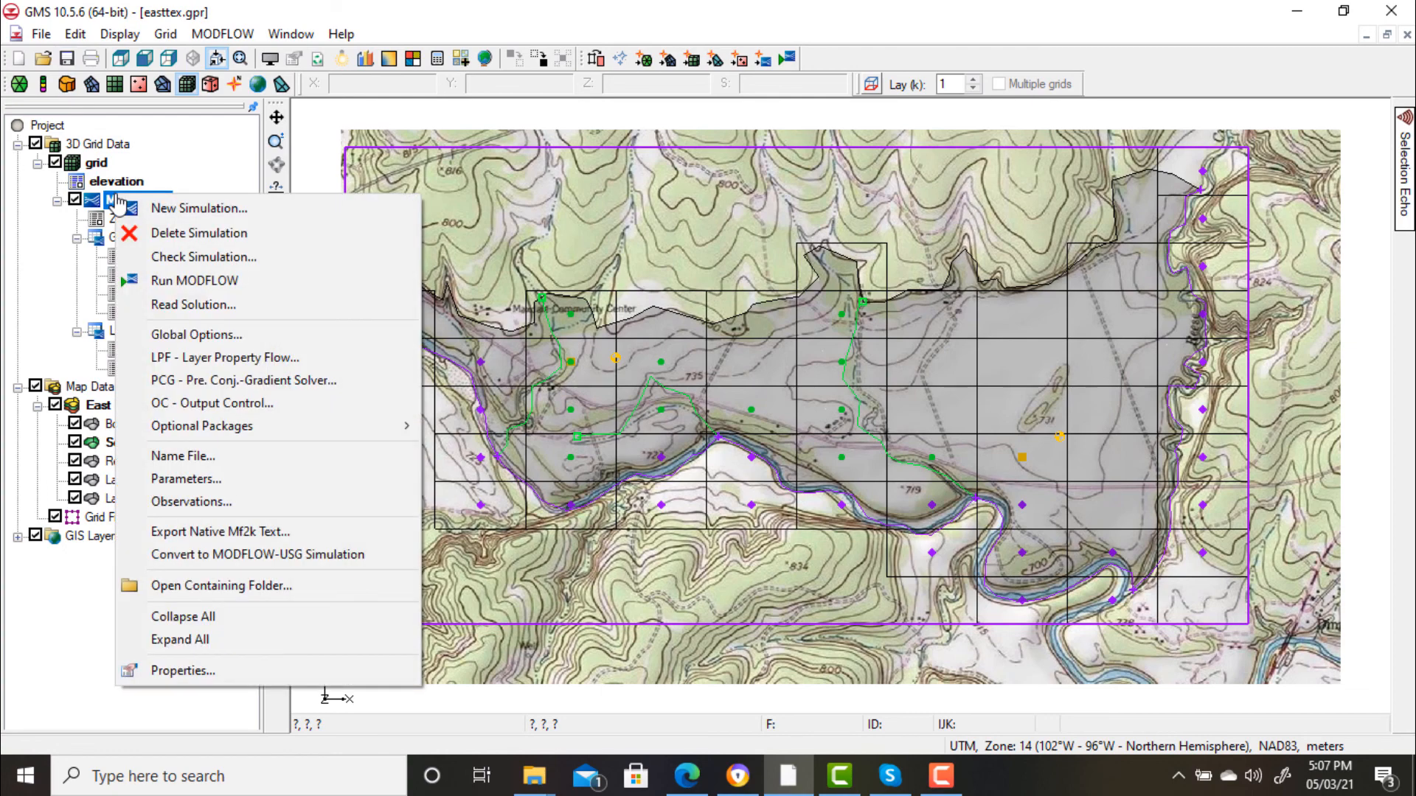
pyautogui.click(294, 284)
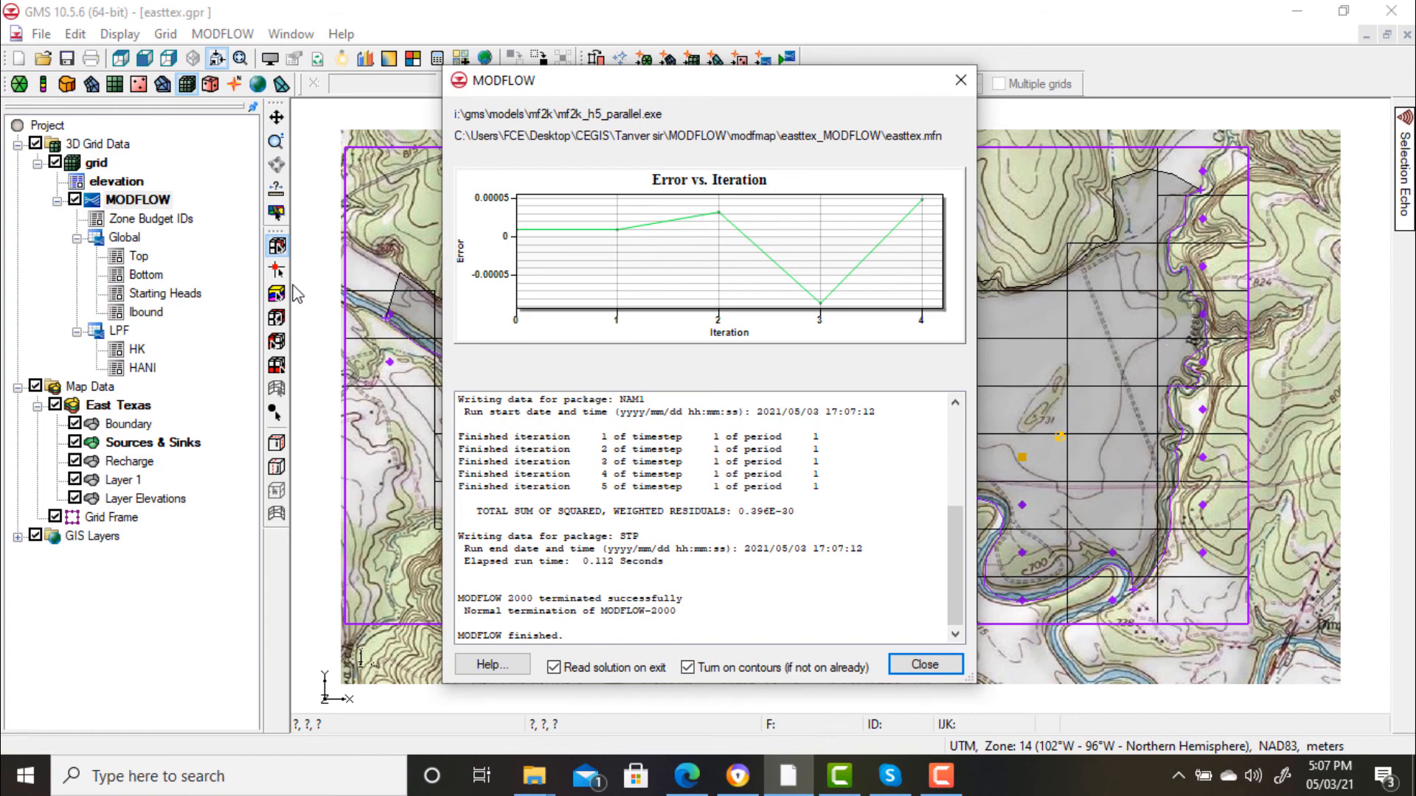
pyautogui.click(906, 658)
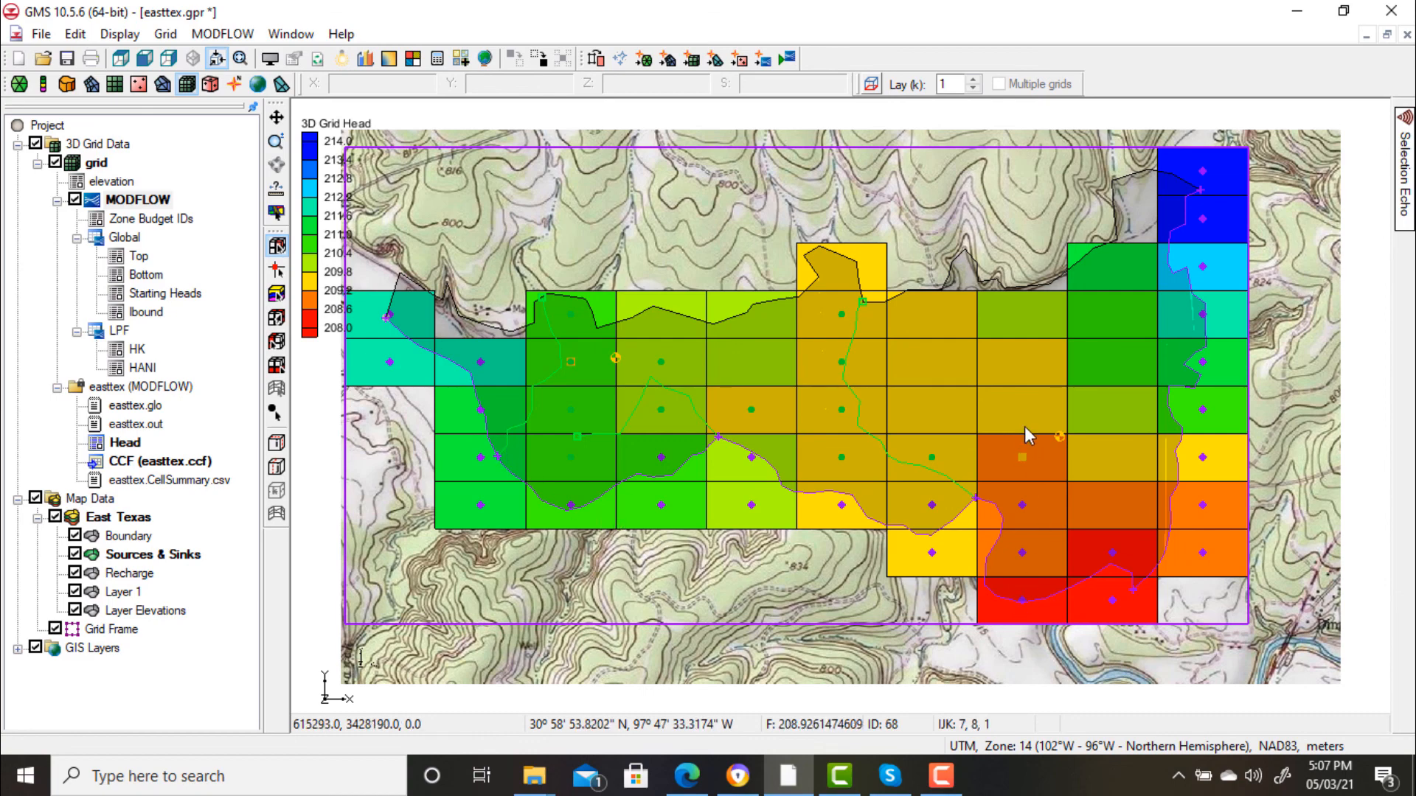
# - Select the well cell in row 7, column 8 and examine head in side view, stepping back through the grid columns to column 4
pyautogui.click(1019, 446)
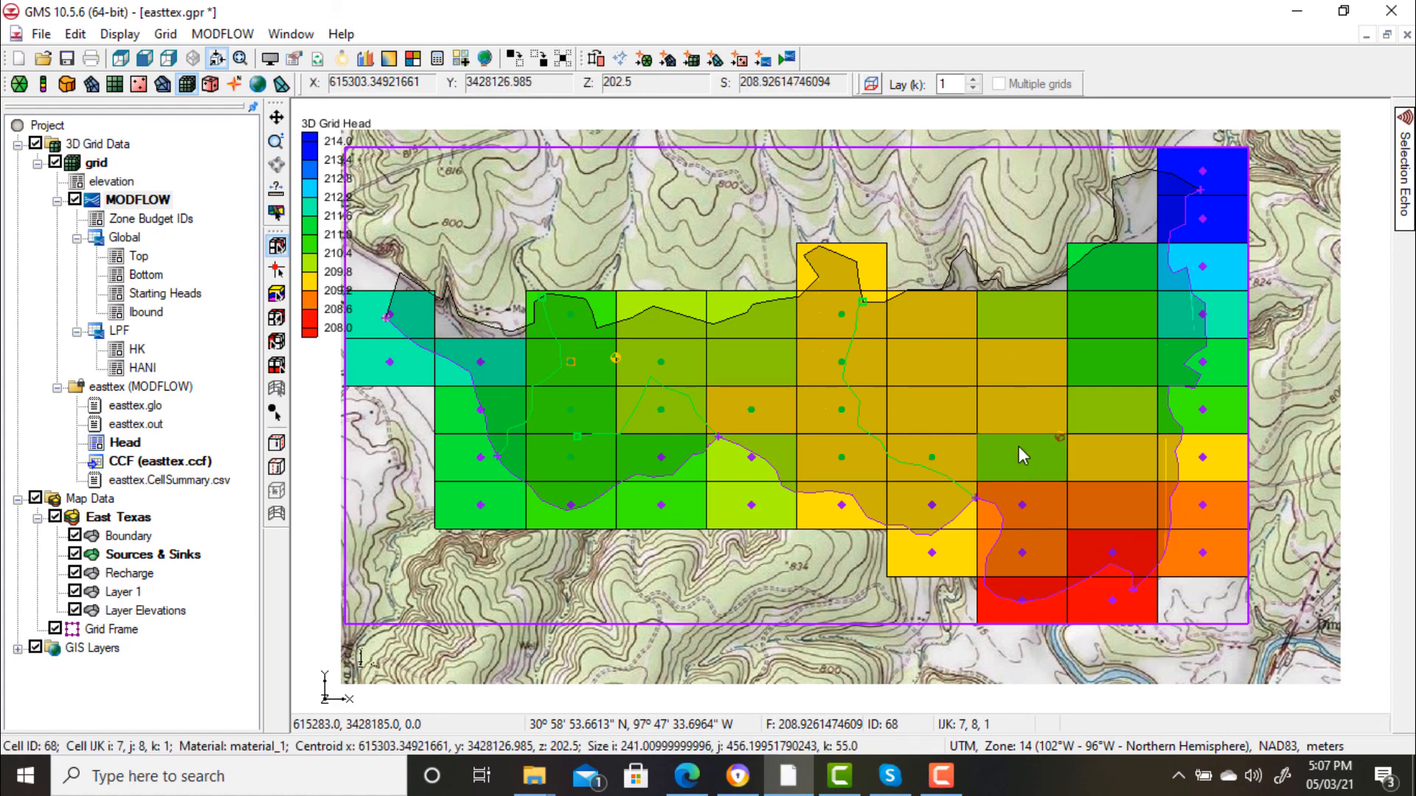
pyautogui.click(168, 59)
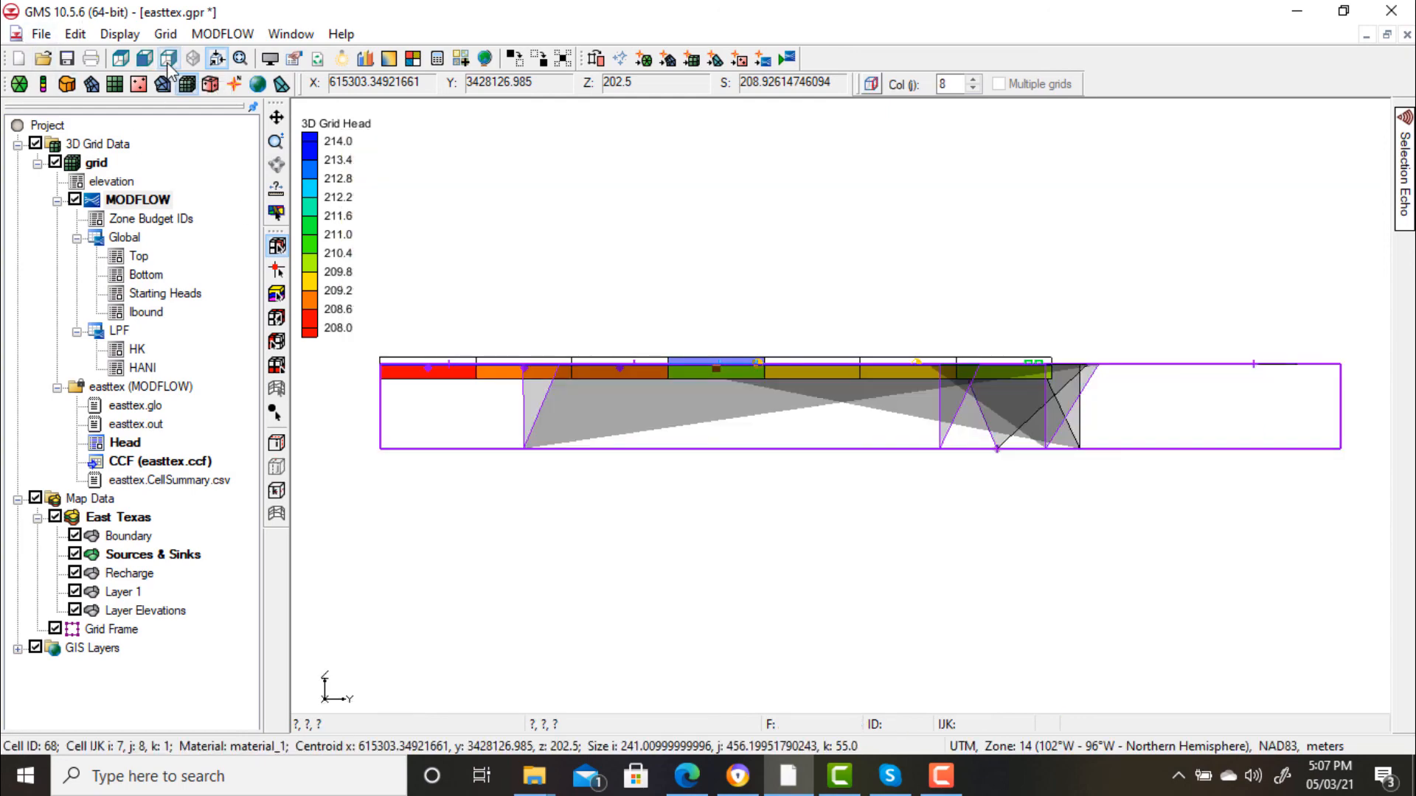
pyautogui.click(970, 88)
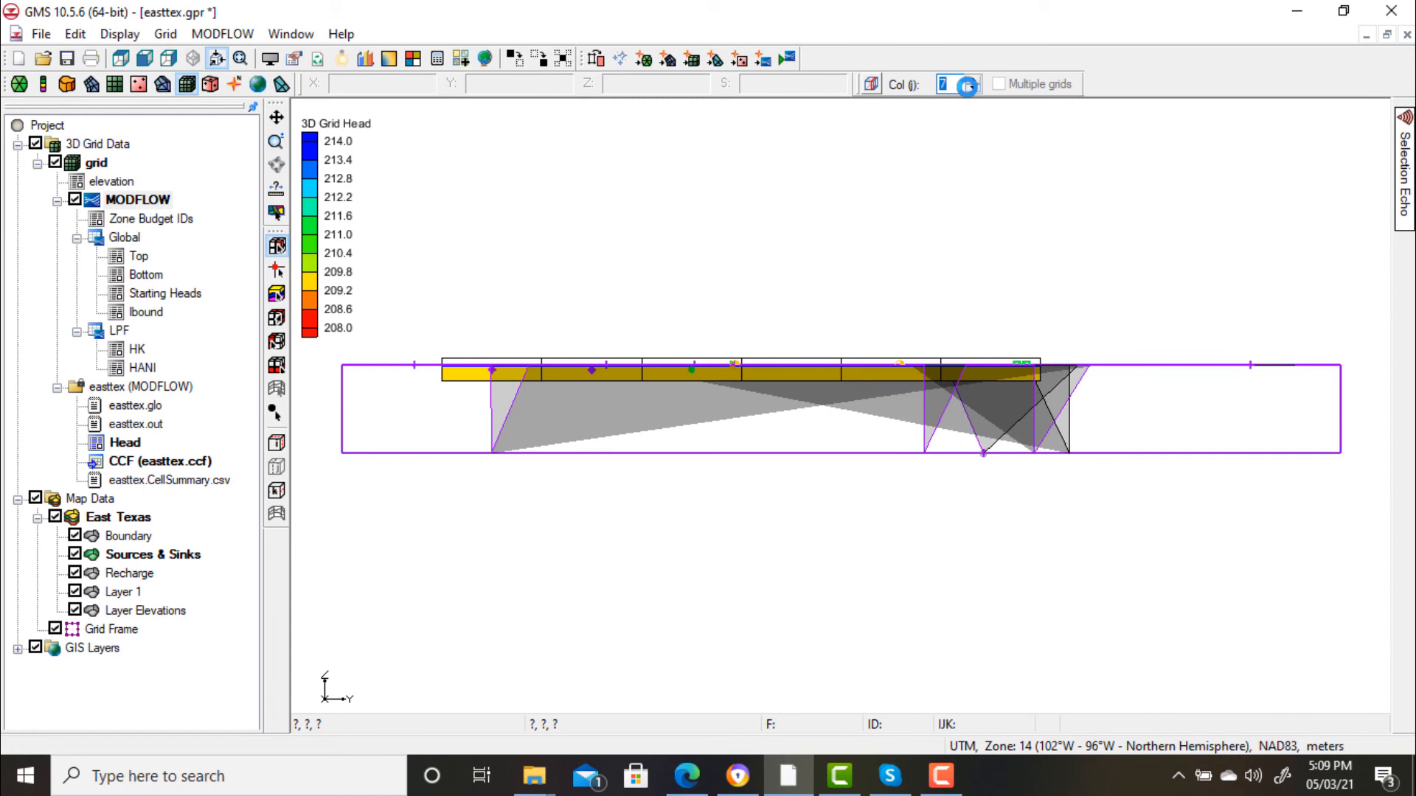
pyautogui.click(968, 87)
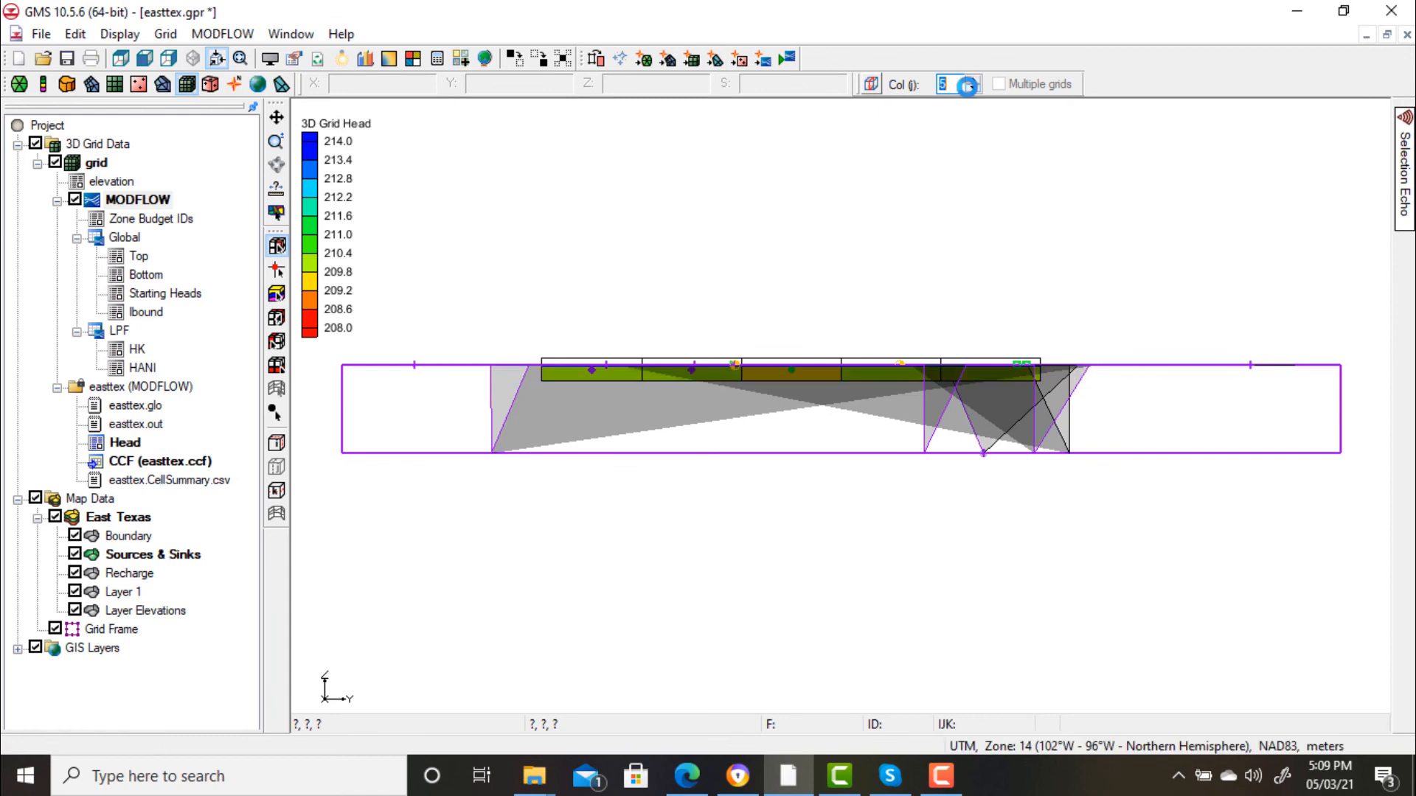
pyautogui.click(968, 87)
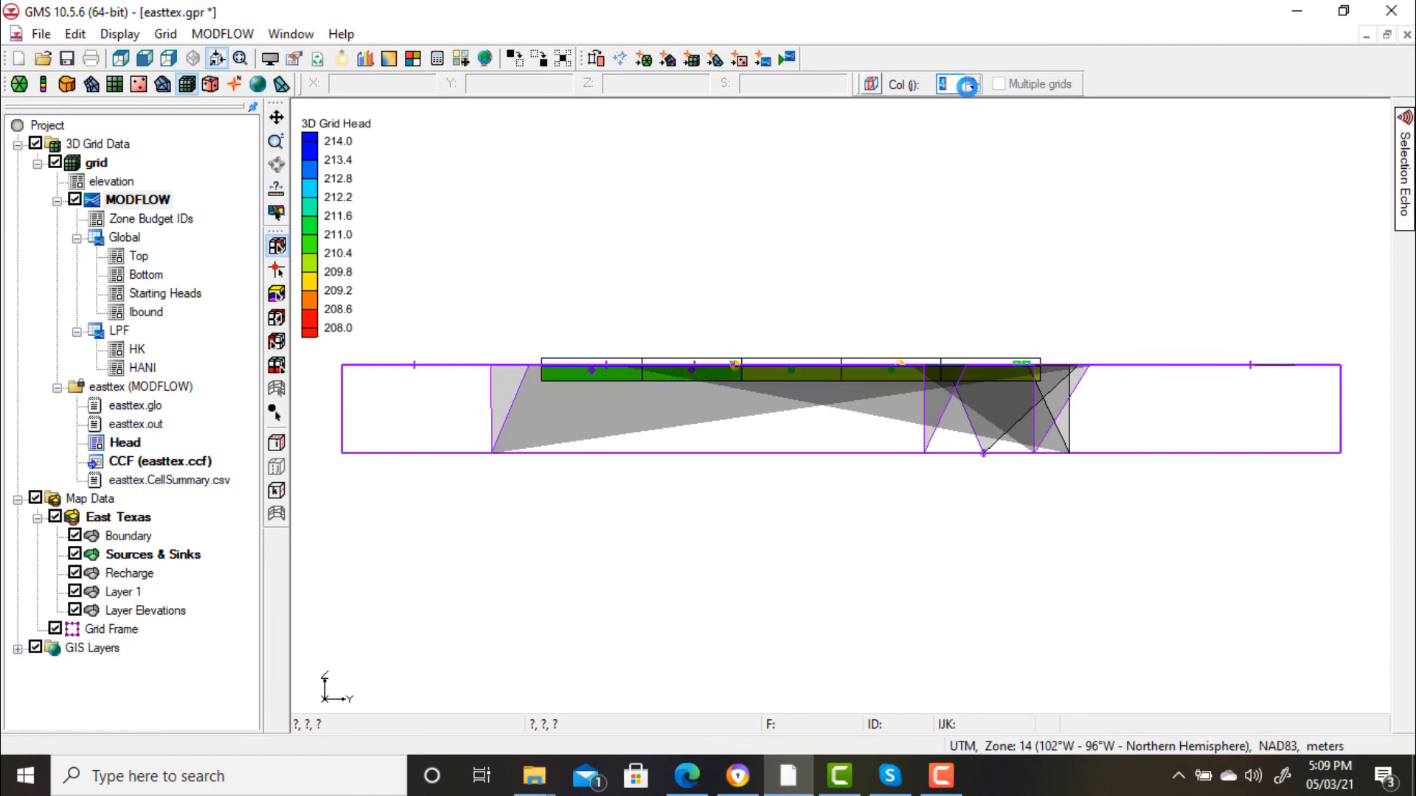